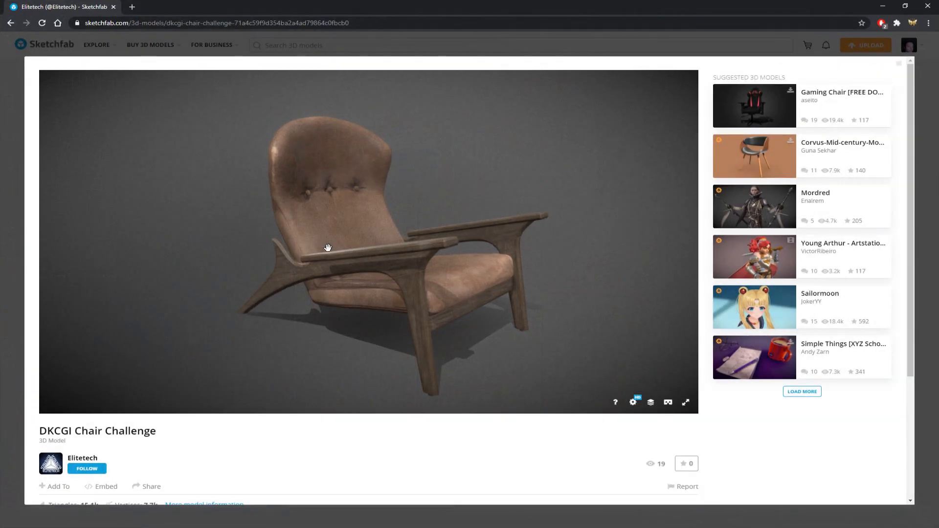
Step: Examine the DKCGI Chair Challenge model from several sides, including a close look at the engraved metal plate on the rear crossbar
{"action": "mouse_move", "coordinate": [330, 248]}
{"action": "left_mouse_down"}
{"action": "mouse_move", "coordinate": [395, 254]}
{"action": "mouse_move", "coordinate": [317, 255]}
{"action": "left_mouse_up"}
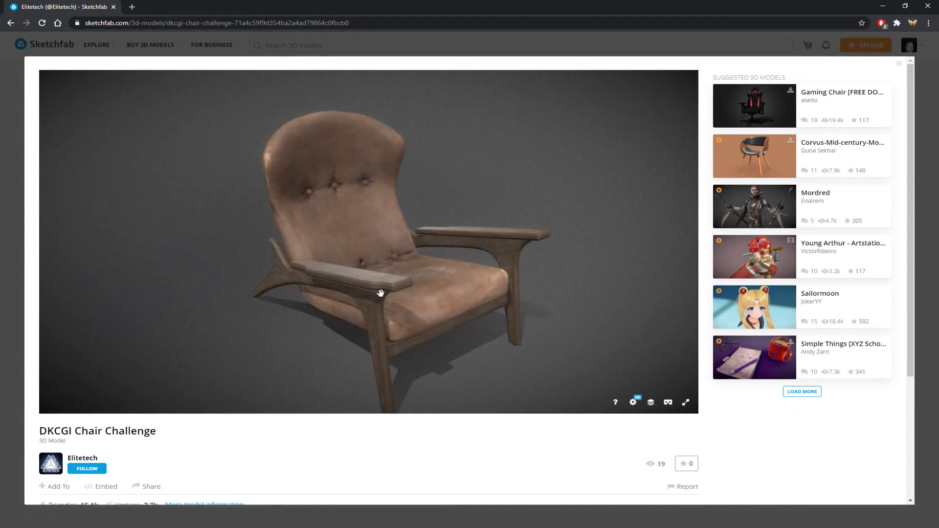
{"action": "scroll", "coordinate": [380, 292], "scroll_direction": "down", "scroll_amount": 5}
{"action": "mouse_move", "coordinate": [383, 287]}
{"action": "left_mouse_down"}
{"action": "mouse_move", "coordinate": [392, 283]}
{"action": "mouse_move", "coordinate": [314, 300]}
{"action": "mouse_move", "coordinate": [352, 272]}
{"action": "mouse_move", "coordinate": [335, 289]}
{"action": "mouse_move", "coordinate": [499, 278]}
{"action": "left_mouse_up"}
{"action": "scroll", "coordinate": [391, 294], "scroll_direction": "up", "scroll_amount": 5}
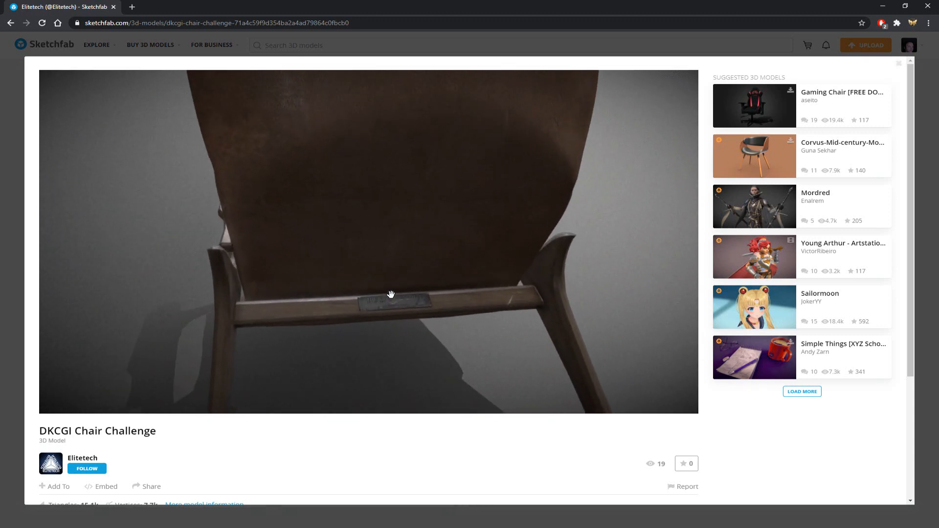
{"action": "scroll", "coordinate": [384, 268], "scroll_direction": "up", "scroll_amount": 5}
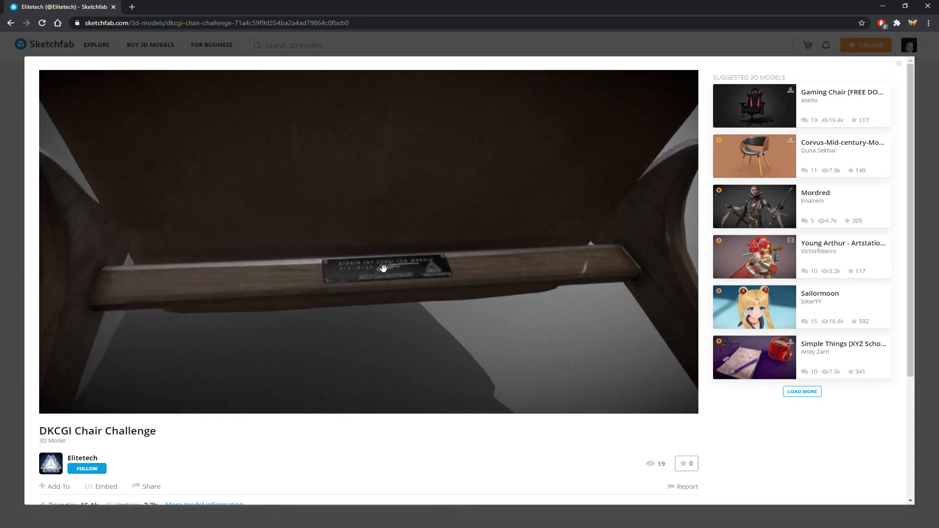
{"action": "mouse_move", "coordinate": [382, 282]}
{"action": "left_mouse_down"}
{"action": "mouse_move", "coordinate": [365, 312]}
{"action": "mouse_move", "coordinate": [387, 288]}
{"action": "left_mouse_up"}
{"action": "scroll", "coordinate": [388, 285], "scroll_direction": "up", "scroll_amount": 2}
{"action": "scroll", "coordinate": [388, 284], "scroll_direction": "up", "scroll_amount": 4}
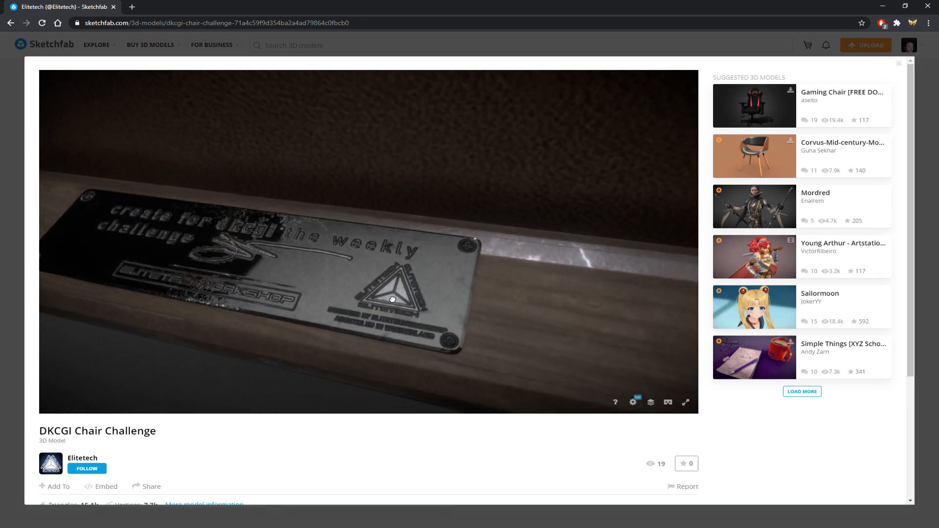
{"action": "left_click_drag", "start_coordinate": [389, 284], "coordinate": [472, 299]}
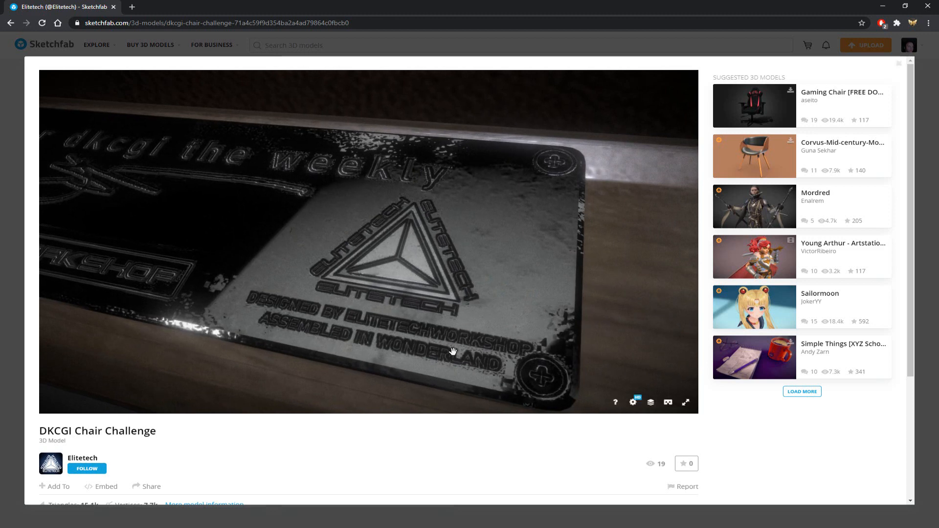
{"action": "scroll", "coordinate": [381, 300], "scroll_direction": "down", "scroll_amount": 10}
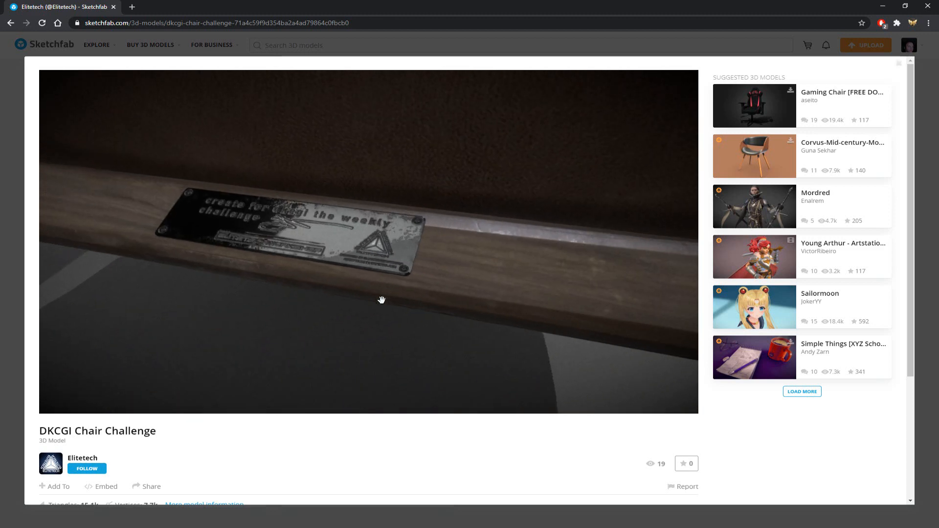
{"action": "left_click_drag", "start_coordinate": [375, 225], "coordinate": [289, 218]}
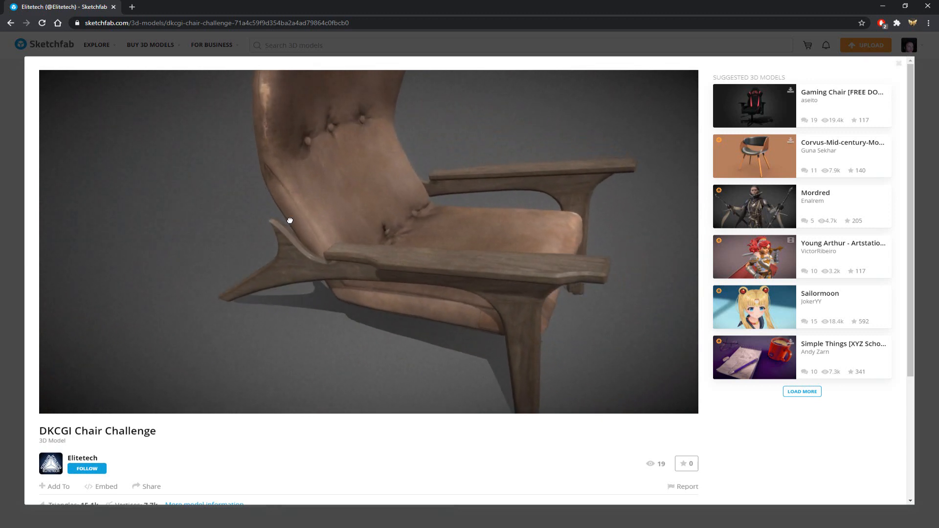
{"action": "left_click_drag", "start_coordinate": [377, 199], "coordinate": [337, 218]}
{"action": "scroll", "coordinate": [346, 228], "scroll_direction": "up", "scroll_amount": 3}
{"action": "scroll", "coordinate": [347, 229], "scroll_direction": "down", "scroll_amount": 5}
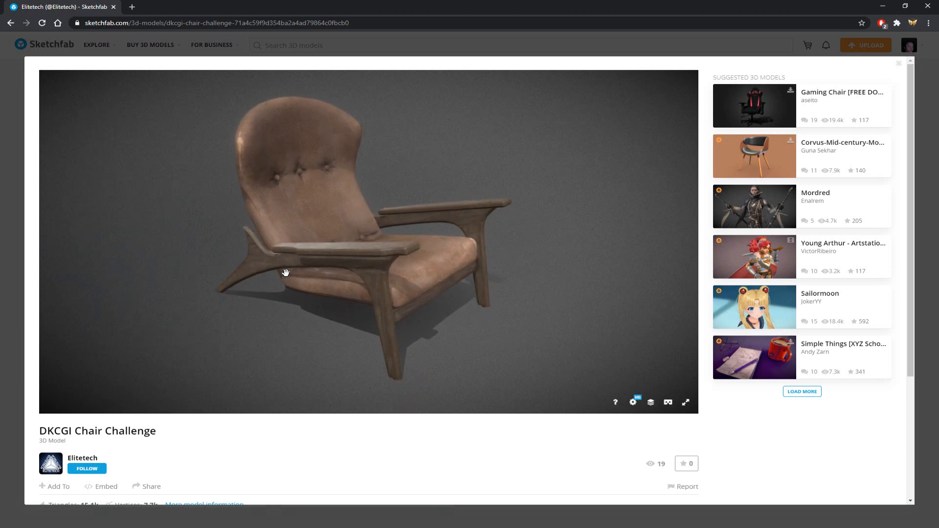
{"action": "left_click_drag", "start_coordinate": [374, 274], "coordinate": [276, 319]}
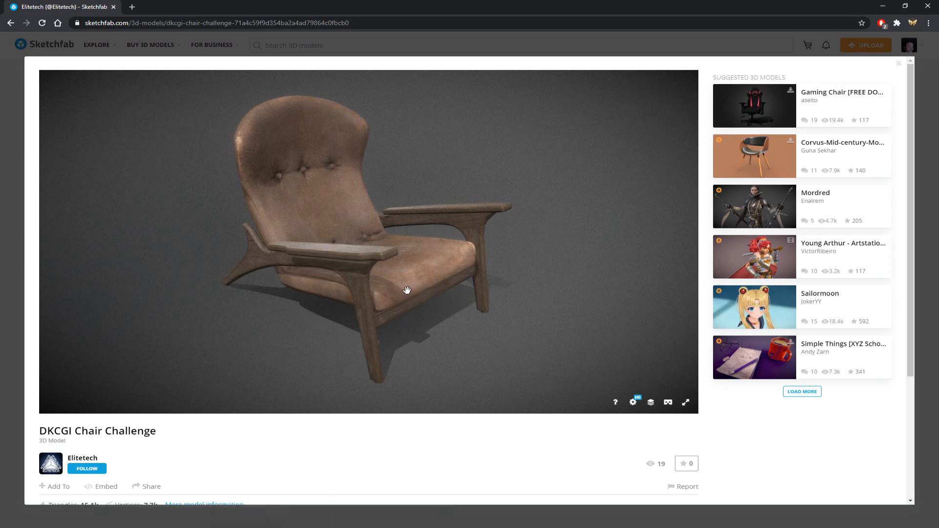
Step: Switch to 3ds Max, bring up the reference board, and examine the chair photos from the side, top, back and front
{"action": "left_click", "coordinate": [275, 519]}
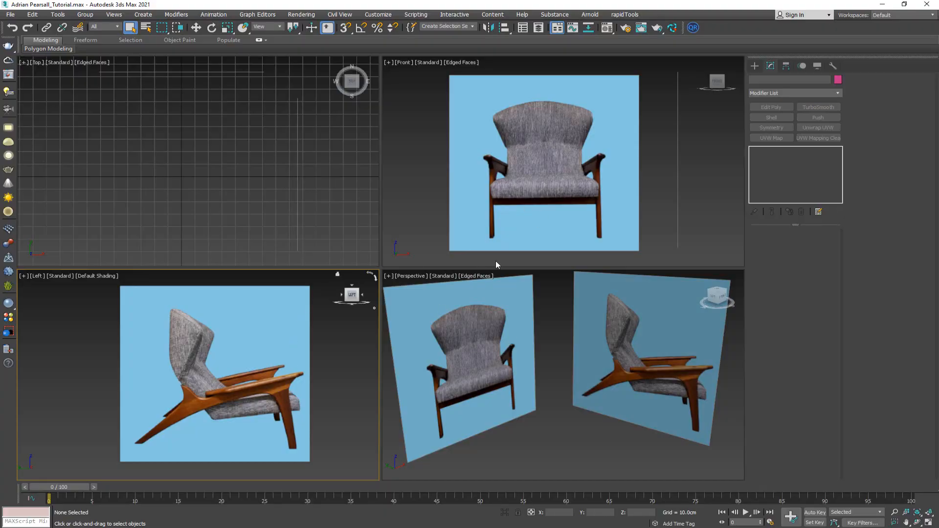
{"action": "key", "text": "alt+Tab"}
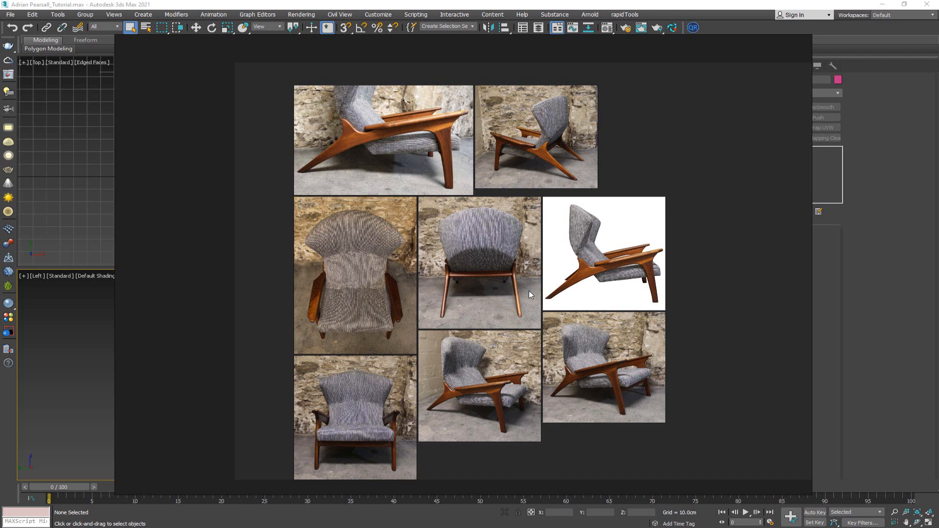
{"action": "middle_click_drag", "start_coordinate": [647, 164], "coordinate": [579, 153]}
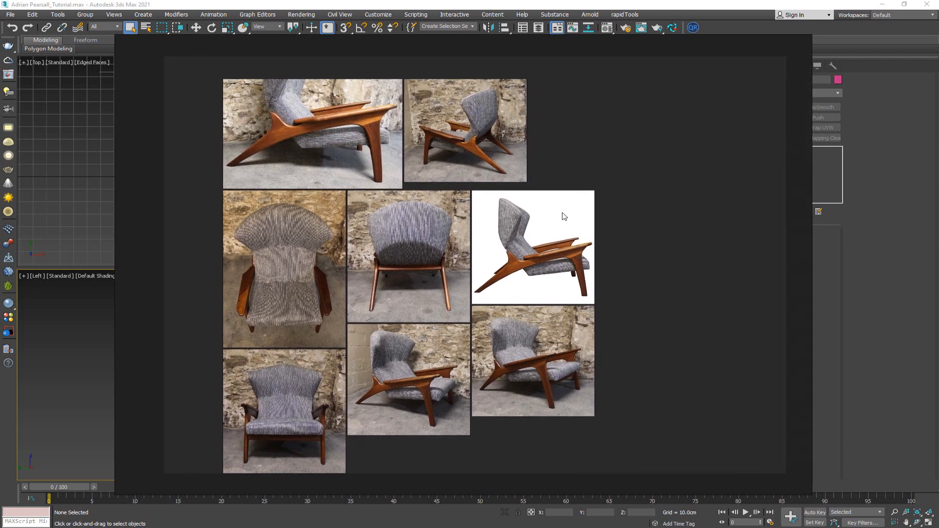
{"action": "scroll", "coordinate": [418, 234], "scroll_direction": "up", "scroll_amount": 5}
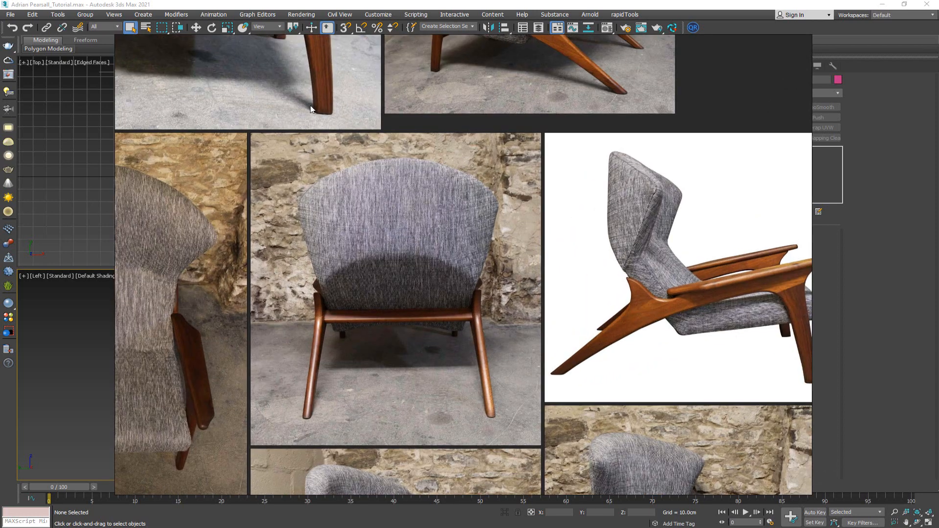
{"action": "middle_click_drag", "start_coordinate": [311, 106], "coordinate": [464, 333]}
{"action": "middle_click_drag", "start_coordinate": [465, 204], "coordinate": [470, 167]}
{"action": "scroll", "coordinate": [470, 168], "scroll_direction": "down", "scroll_amount": 2}
{"action": "middle_click_drag", "start_coordinate": [509, 242], "coordinate": [483, 157]}
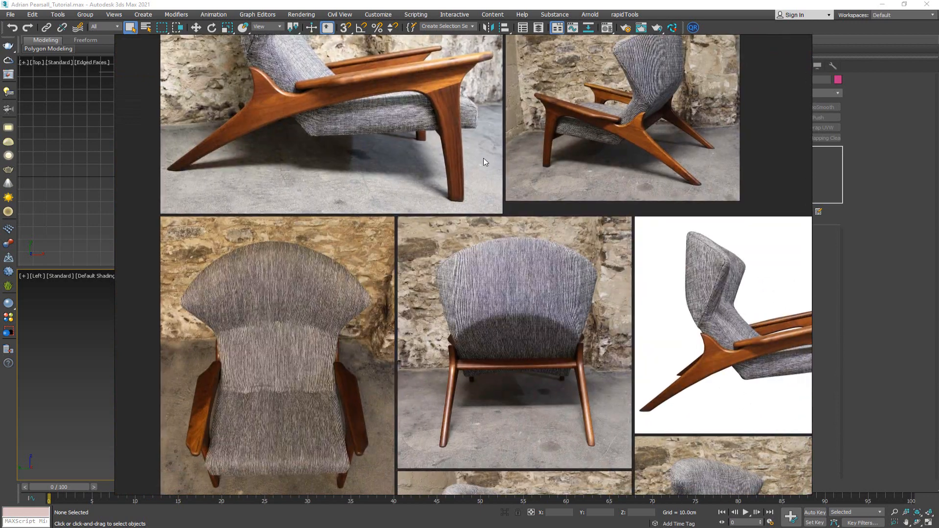
{"action": "scroll", "coordinate": [484, 158], "scroll_direction": "down", "scroll_amount": 2}
{"action": "middle_click_drag", "start_coordinate": [501, 239], "coordinate": [483, 131]}
{"action": "middle_click_drag", "start_coordinate": [504, 220], "coordinate": [490, 175]}
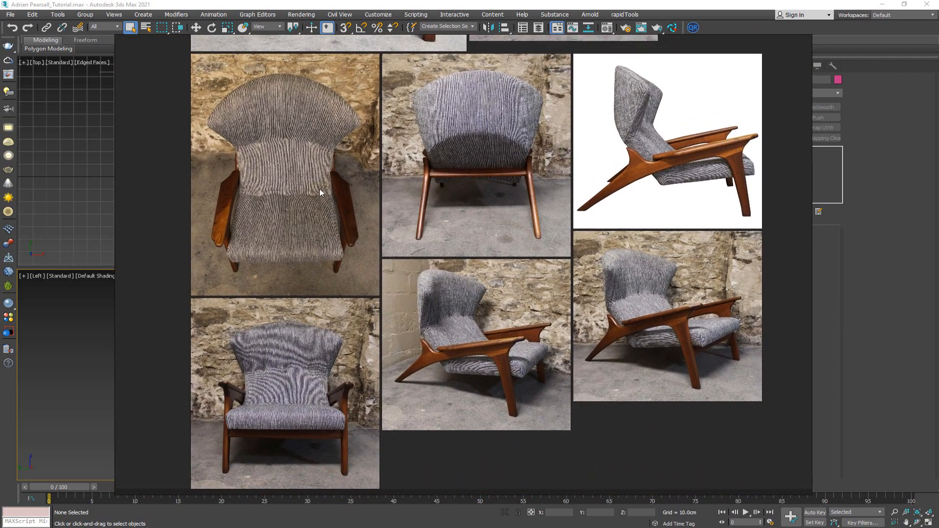
{"action": "middle_click_drag", "start_coordinate": [447, 125], "coordinate": [463, 212]}
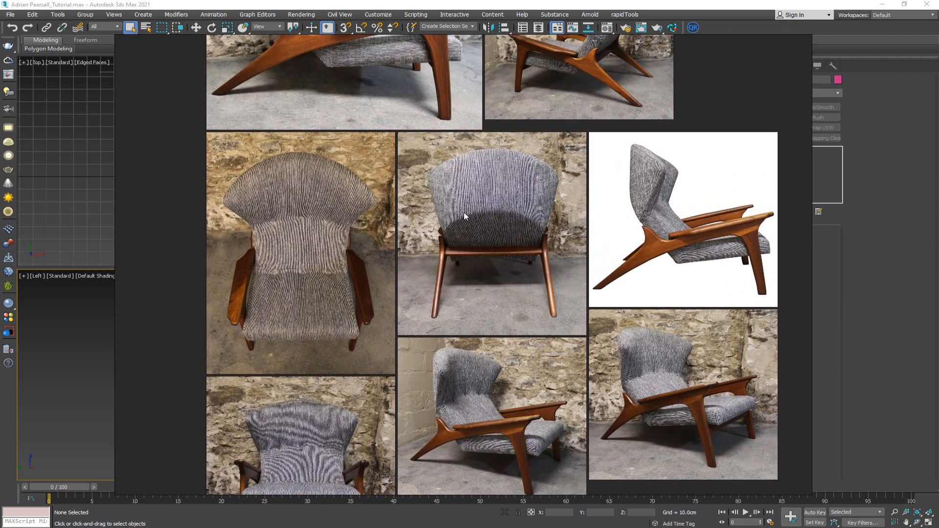
{"action": "scroll", "coordinate": [464, 212], "scroll_direction": "up", "scroll_amount": 2}
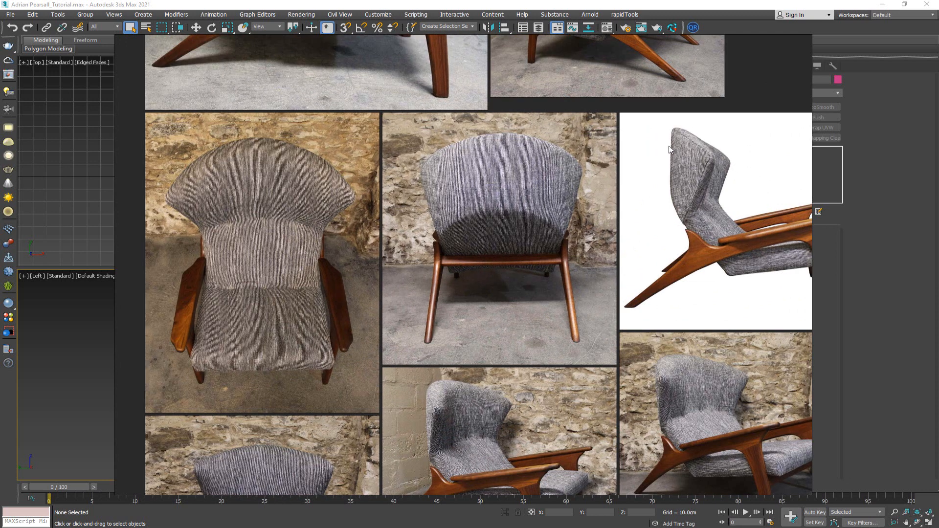
{"action": "middle_click_drag", "start_coordinate": [669, 149], "coordinate": [609, 199]}
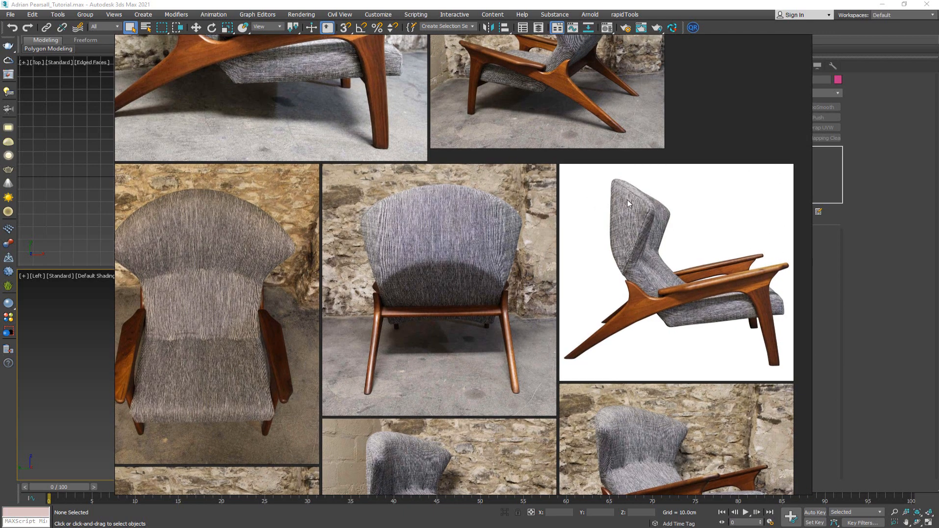
{"action": "middle_click_drag", "start_coordinate": [627, 200], "coordinate": [652, 301]}
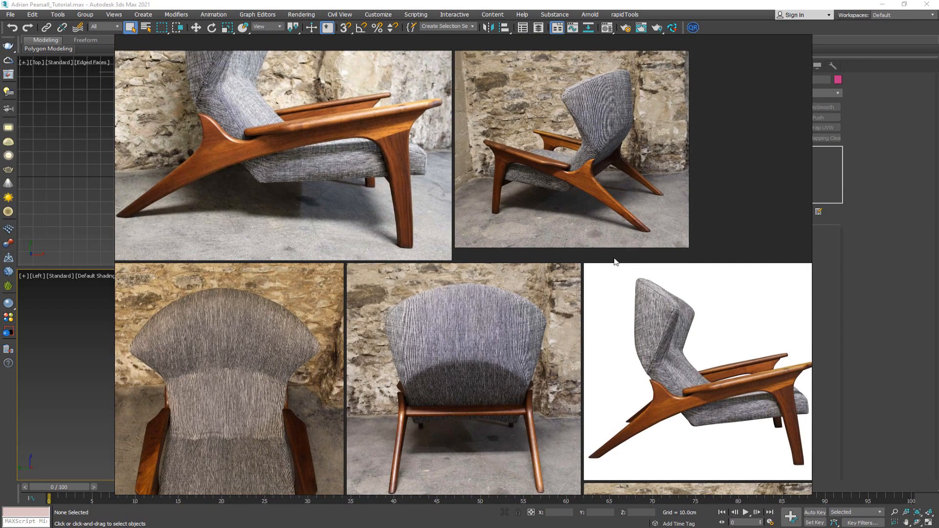
{"action": "scroll", "coordinate": [614, 314], "scroll_direction": "down", "scroll_amount": 3}
{"action": "scroll", "coordinate": [601, 306], "scroll_direction": "down", "scroll_amount": 2}
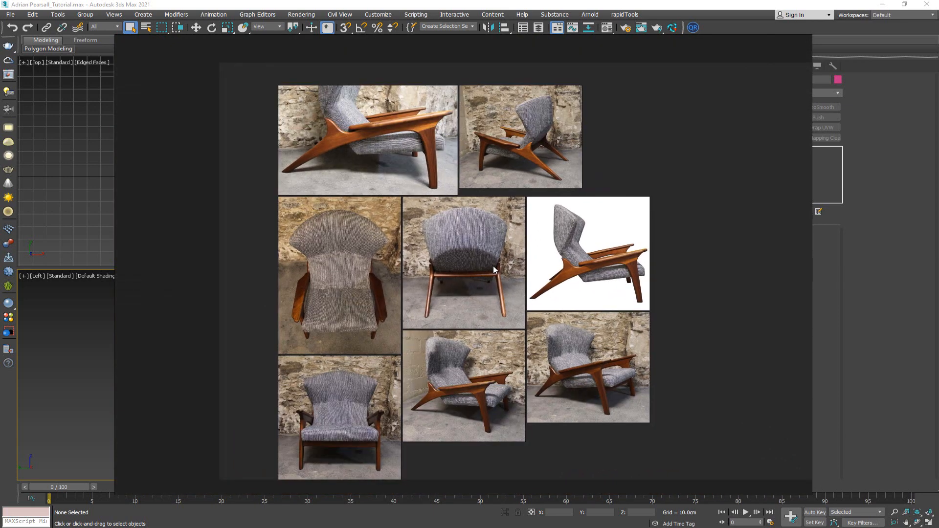
{"action": "middle_click_drag", "start_coordinate": [493, 266], "coordinate": [457, 235]}
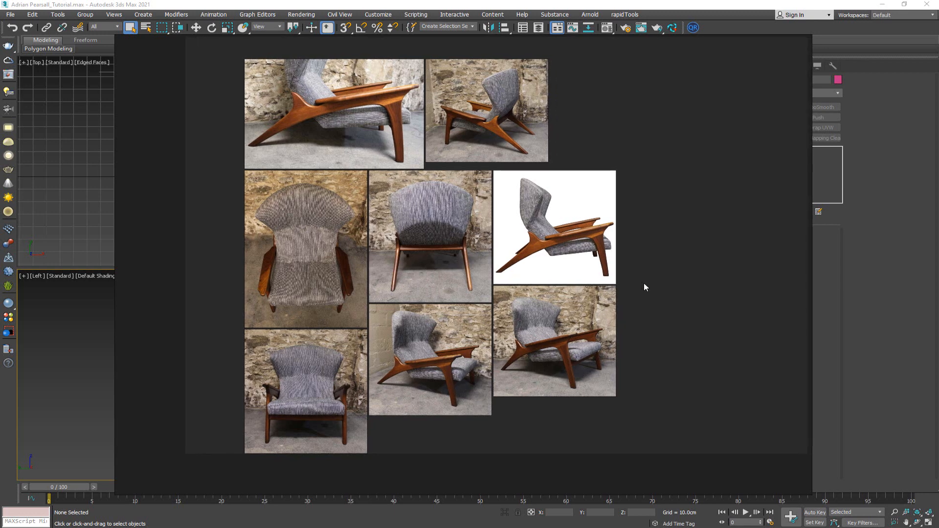
Step: Move the reference board out of the way and maximize the Perspective viewport to view the front and side chair image planes
{"action": "left_click_drag", "start_coordinate": [717, 189], "coordinate": [0, 193]}
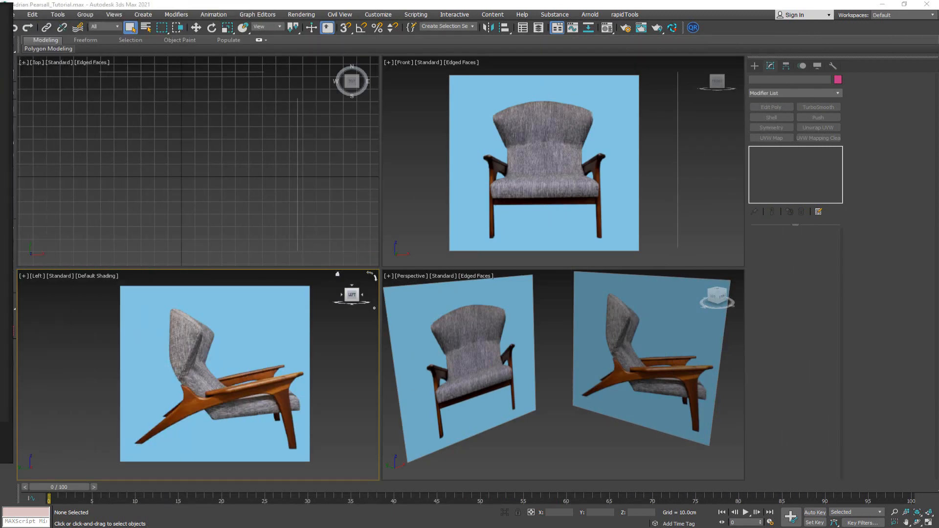
{"action": "mouse_move", "coordinate": [513, 318]}
{"action": "middle_mouse_down"}
{"action": "mouse_move", "coordinate": [522, 339]}
{"action": "mouse_move", "coordinate": [471, 300]}
{"action": "mouse_move", "coordinate": [507, 296]}
{"action": "mouse_move", "coordinate": [490, 266]}
{"action": "mouse_move", "coordinate": [489, 211]}
{"action": "middle_mouse_up"}
{"action": "key", "text": "alt+w"}
{"action": "mouse_move", "coordinate": [225, 265]}
{"action": "middle_mouse_down", "text": "alt"}
{"action": "mouse_move", "coordinate": [215, 264]}
{"action": "mouse_move", "coordinate": [231, 250]}
{"action": "middle_mouse_up", "text": "alt"}
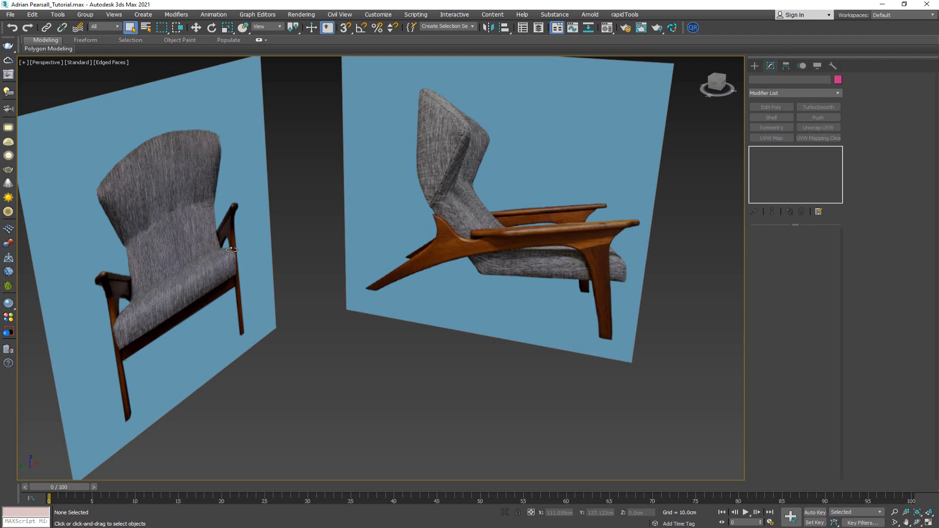
{"action": "middle_click_drag", "start_coordinate": [511, 247], "coordinate": [439, 228], "text": "alt"}
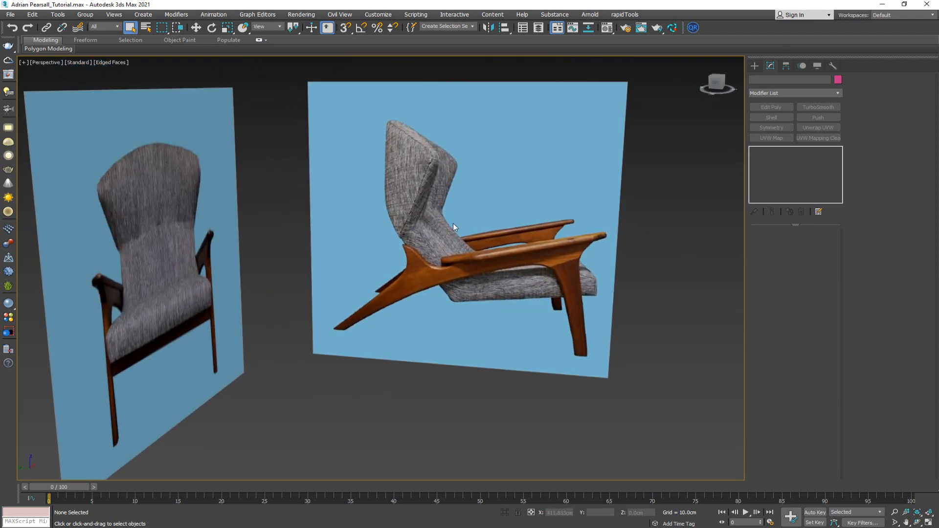
{"action": "middle_click_drag", "start_coordinate": [458, 259], "coordinate": [432, 262], "text": "alt"}
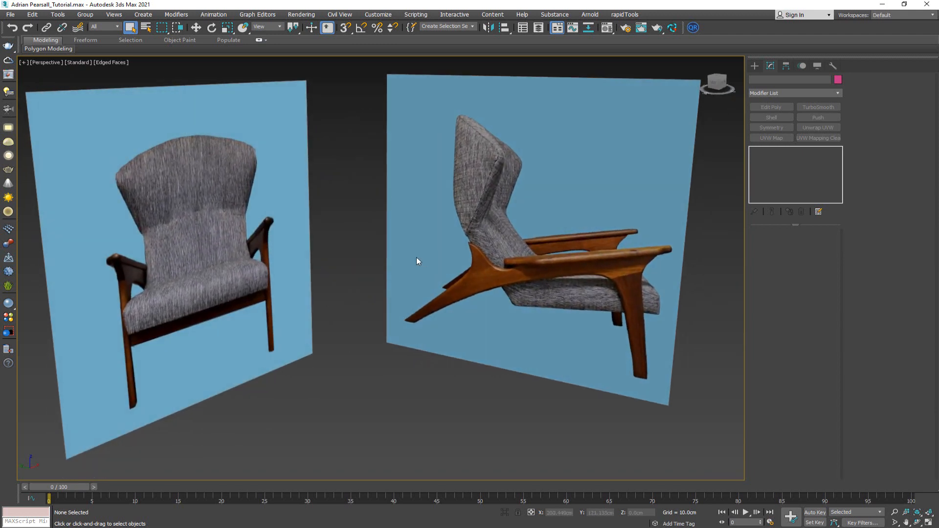
Step: Unhide all objects and inspect the placeholder's base Box parameters and its fit against the two chair image planes
{"action": "right_click", "coordinate": [416, 258]}
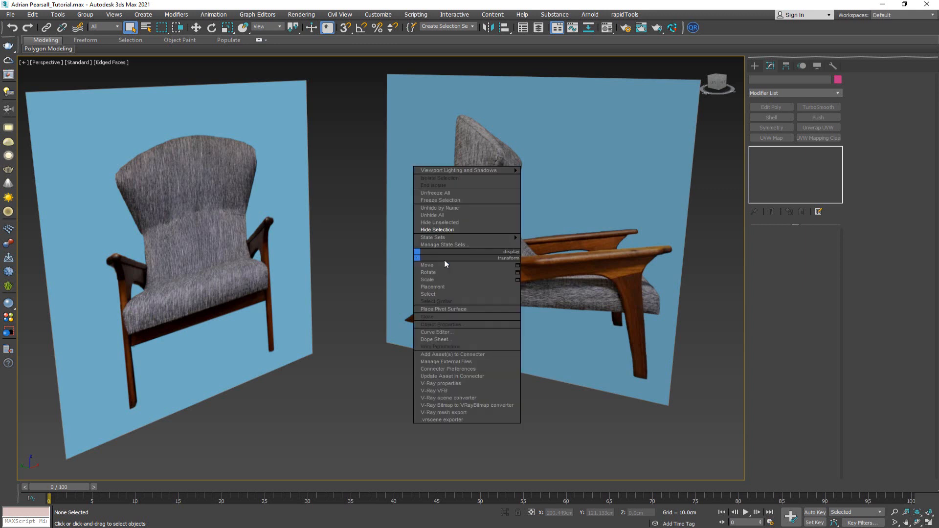
{"action": "left_click", "coordinate": [445, 217]}
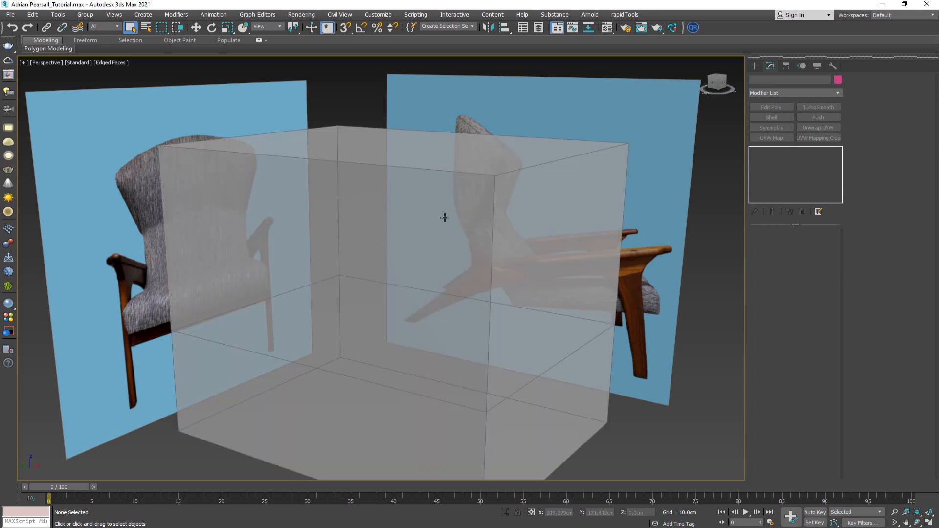
{"action": "left_click", "coordinate": [414, 228]}
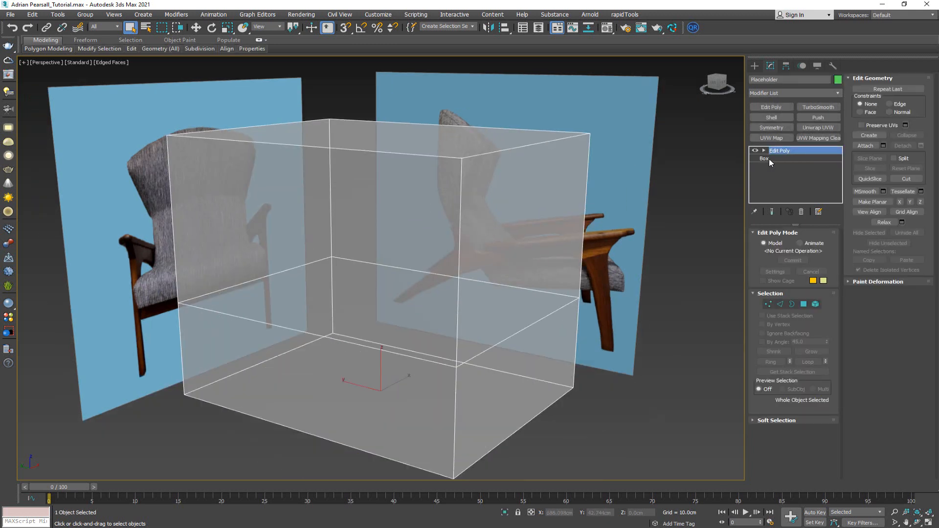
{"action": "left_click", "coordinate": [769, 158]}
{"action": "middle_click_drag", "start_coordinate": [470, 232], "coordinate": [408, 208], "text": "alt"}
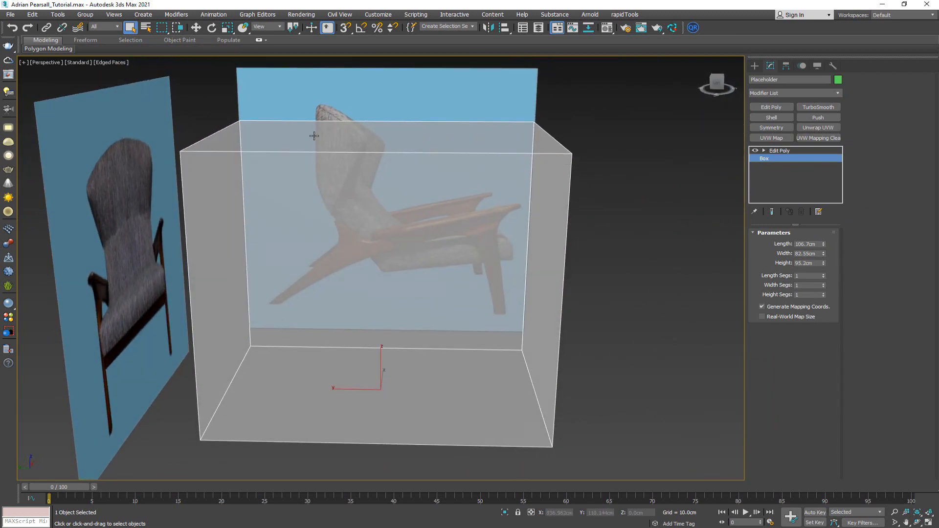
{"action": "middle_click_drag", "start_coordinate": [365, 169], "coordinate": [351, 186], "text": "alt"}
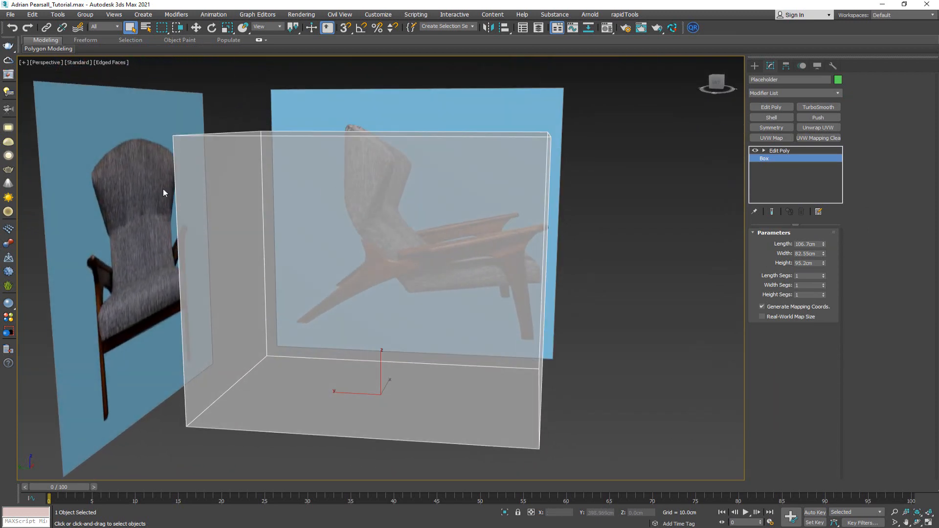
{"action": "middle_click_drag", "start_coordinate": [319, 216], "coordinate": [302, 221], "text": "alt"}
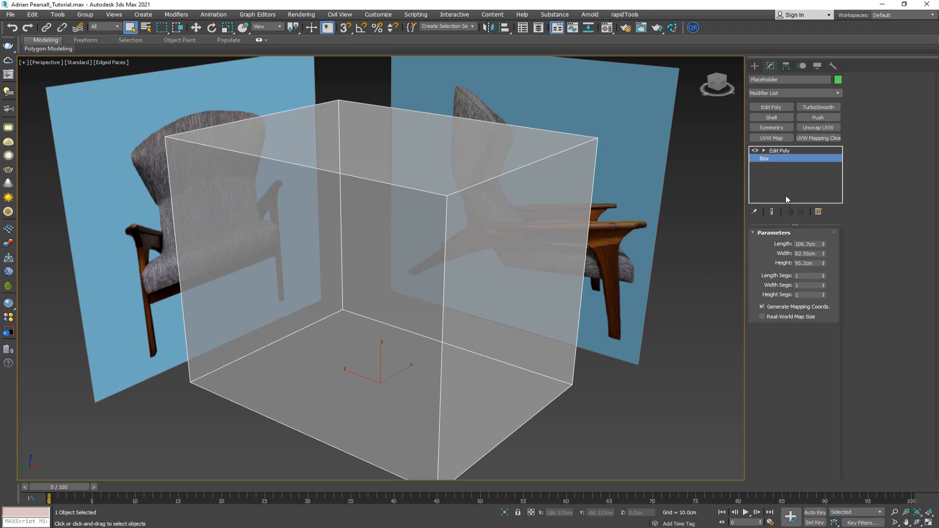
Step: Return the placeholder to its Edit Poly level, check it against the image planes, and hide it
{"action": "left_click", "coordinate": [793, 152]}
{"action": "middle_click_drag", "start_coordinate": [458, 373], "coordinate": [462, 351], "text": "alt"}
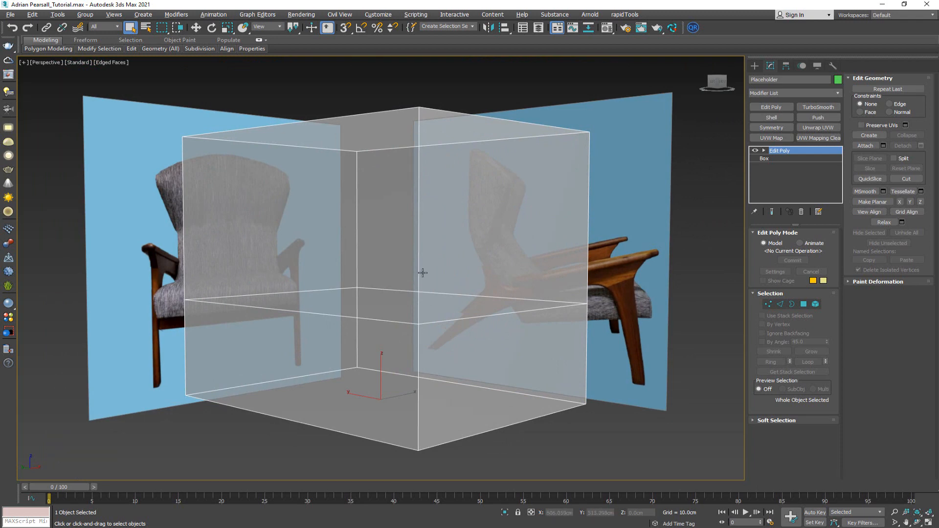
{"action": "middle_click_drag", "start_coordinate": [360, 272], "coordinate": [420, 262], "text": "alt"}
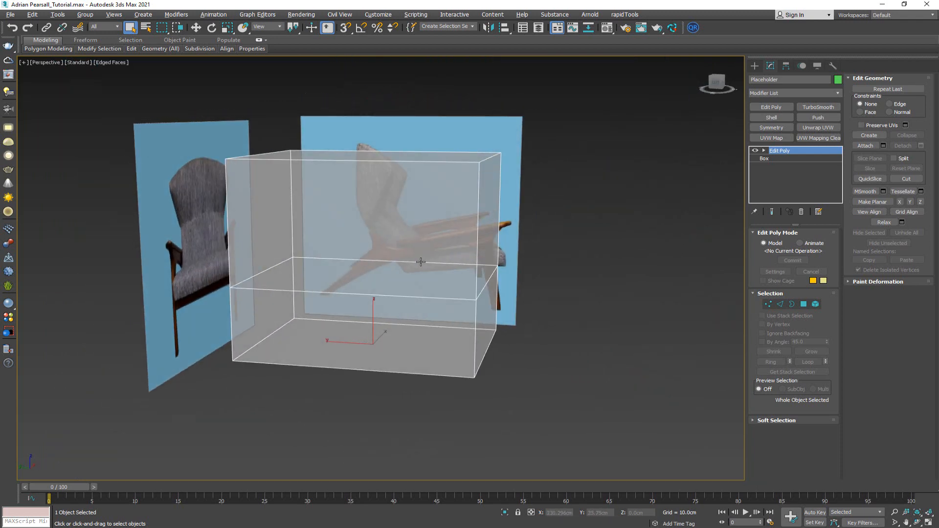
{"action": "middle_click_drag", "start_coordinate": [433, 302], "coordinate": [400, 302], "text": "alt"}
{"action": "right_click", "coordinate": [399, 301]}
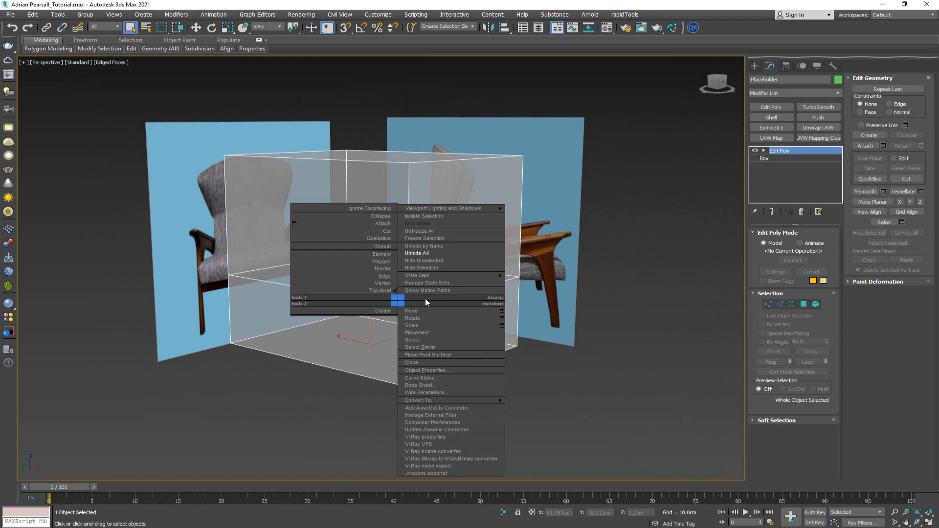
{"action": "left_click", "coordinate": [431, 270]}
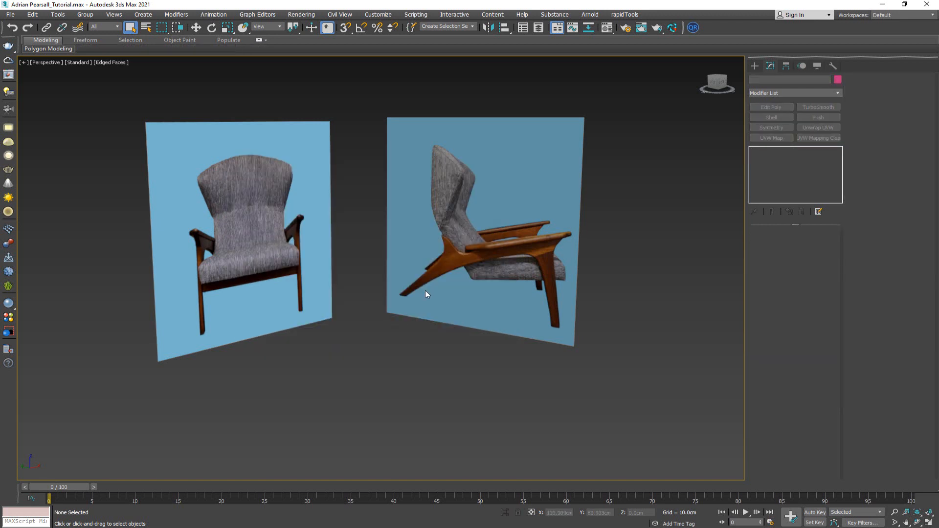
Step: Examine the wooden frame, armrests and legs on the side and front chair image planes in the Perspective view
{"action": "middle_click_drag", "start_coordinate": [424, 283], "coordinate": [389, 266], "text": "alt"}
{"action": "scroll", "coordinate": [490, 237], "scroll_direction": "up", "scroll_amount": 5}
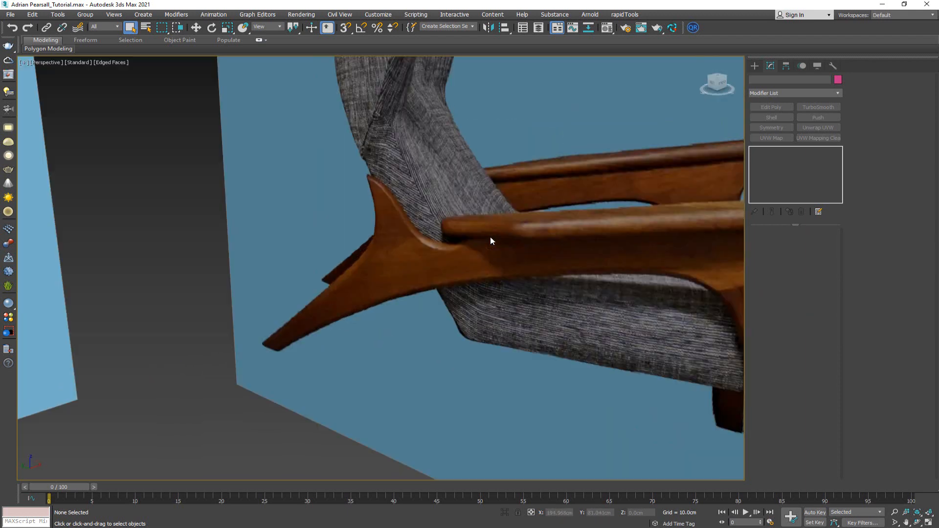
{"action": "middle_click_drag", "start_coordinate": [490, 237], "coordinate": [382, 224], "text": "alt"}
{"action": "scroll", "coordinate": [382, 224], "scroll_direction": "down", "scroll_amount": 5}
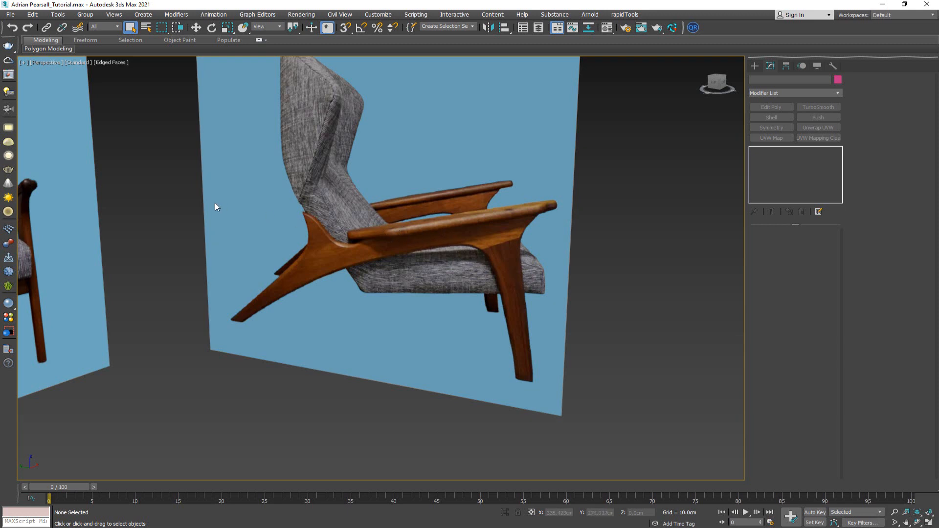
{"action": "middle_click_drag", "start_coordinate": [215, 206], "coordinate": [408, 244], "text": "alt"}
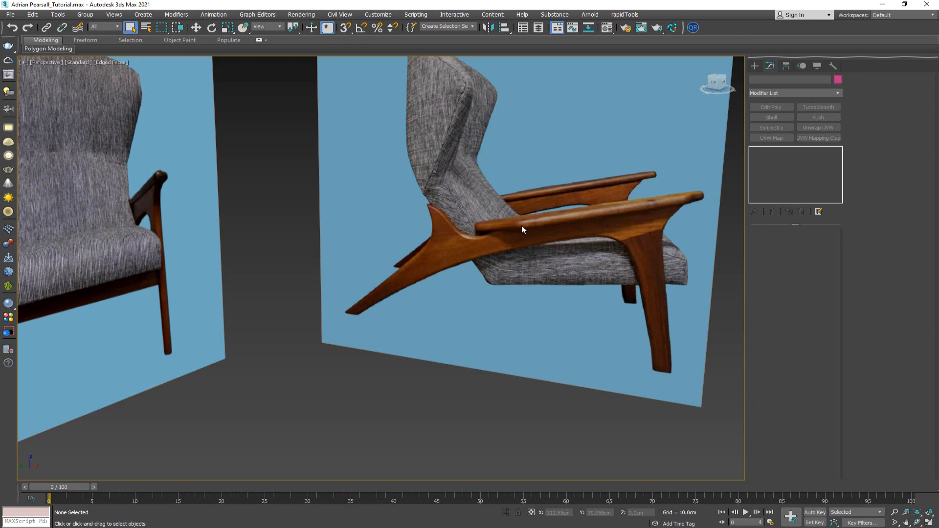
{"action": "middle_click_drag", "start_coordinate": [458, 225], "coordinate": [359, 233], "text": "alt"}
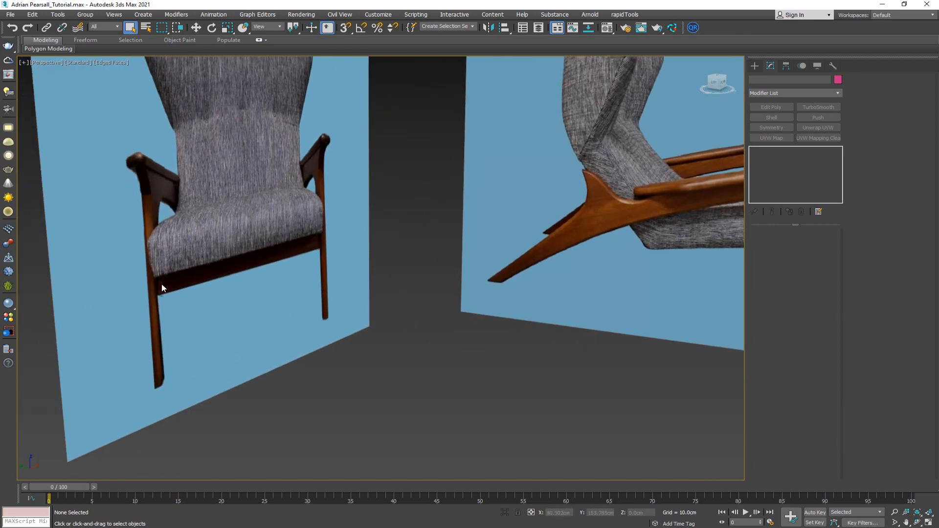
{"action": "middle_click_drag", "start_coordinate": [564, 234], "coordinate": [619, 259], "text": "alt"}
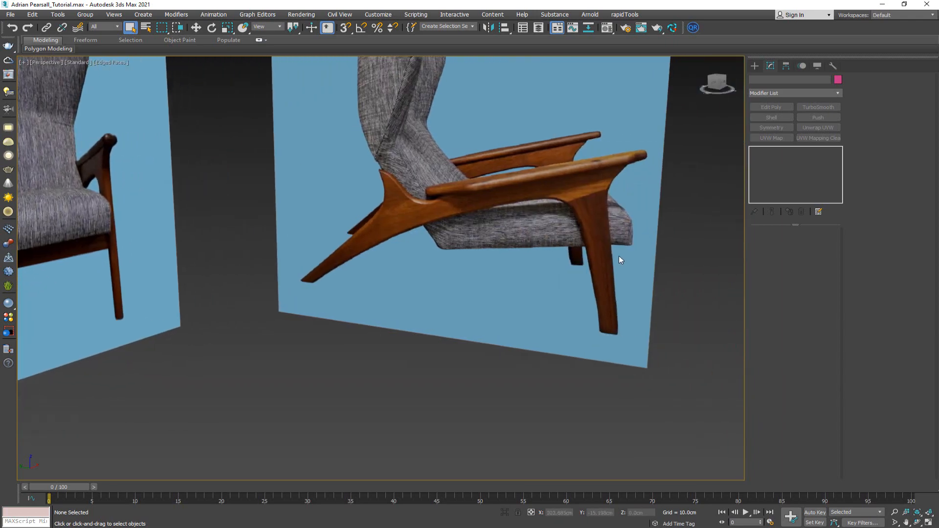
Step: Bring up the reference board, examine the back crossbar in the chair's back photo, and return to the 3ds Max scene
{"action": "key", "text": "alt+Tab"}
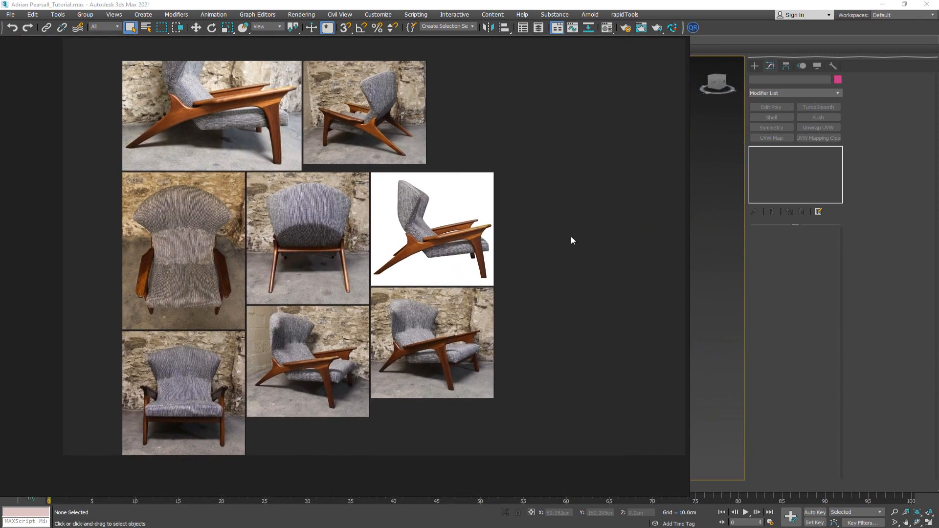
{"action": "scroll", "coordinate": [372, 251], "scroll_direction": "up", "scroll_amount": 5}
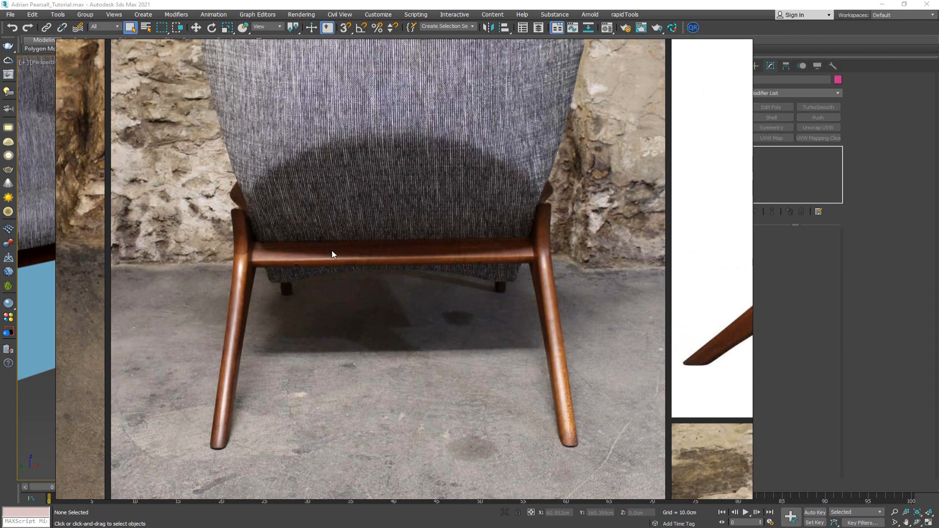
{"action": "scroll", "coordinate": [331, 250], "scroll_direction": "down", "scroll_amount": 6}
{"action": "right_click_drag", "start_coordinate": [693, 262], "coordinate": [450, 272]}
{"action": "key", "text": "alt+Tab"}
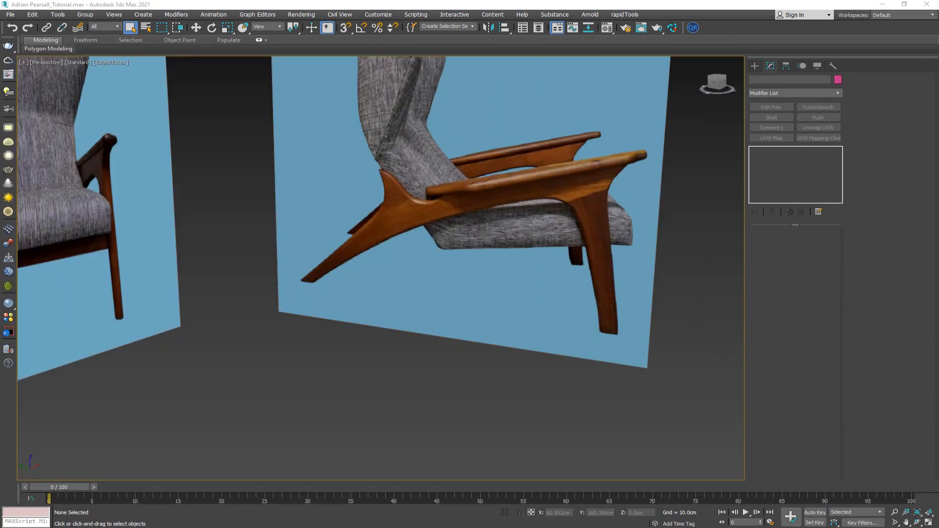
{"action": "scroll", "coordinate": [309, 354], "scroll_direction": "down", "scroll_amount": 8}
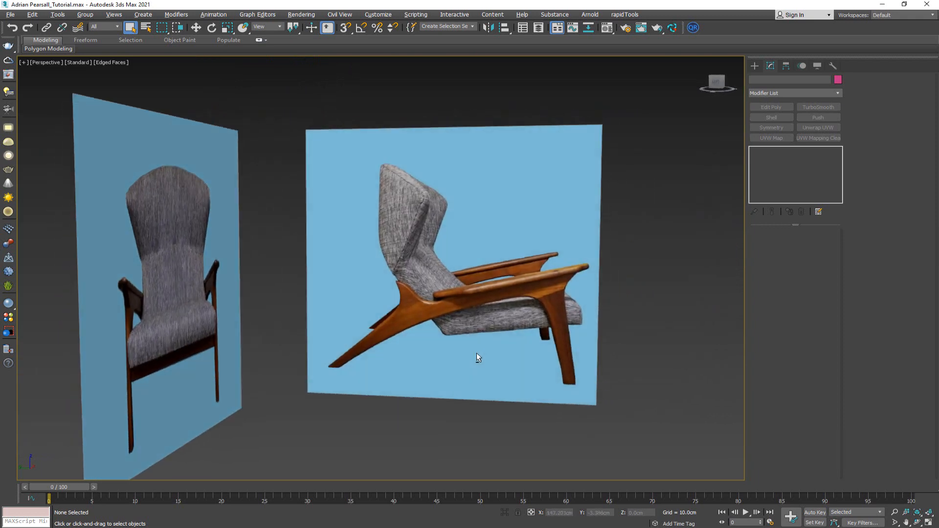
Step: Switch from the Perspective view to a maximized Left viewport showing the chair's side image
{"action": "key", "text": "alt+w"}
{"action": "left_click", "coordinate": [256, 358]}
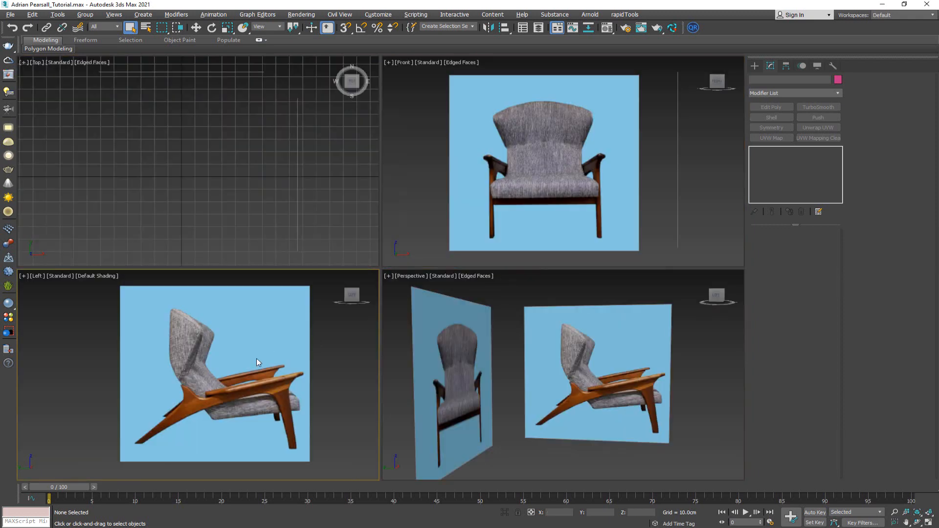
{"action": "key", "text": "alt+w"}
{"action": "middle_click_drag", "start_coordinate": [430, 326], "coordinate": [400, 311]}
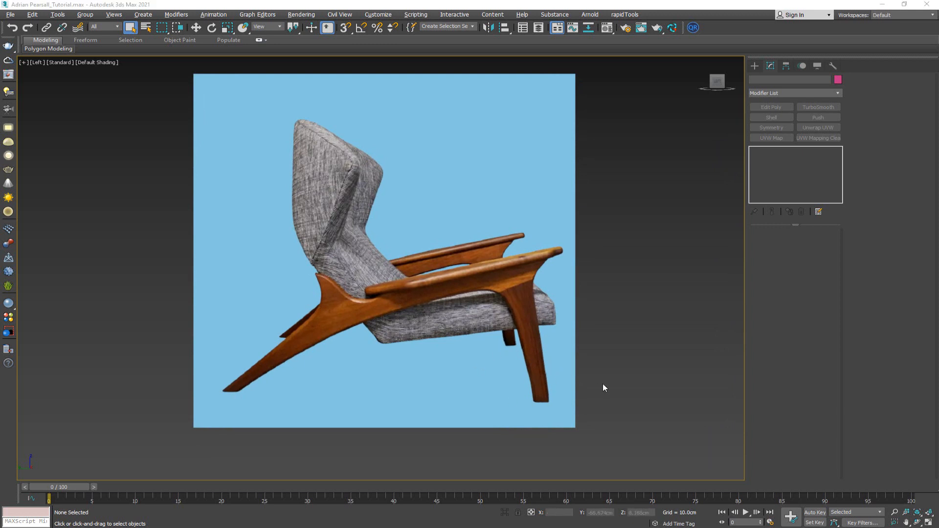
Step: Create a plane about 3 cm long and 5 cm wide over the foot of the front leg in the Left view
{"action": "middle_click_drag", "start_coordinate": [602, 384], "coordinate": [513, 285]}
{"action": "scroll", "coordinate": [494, 289], "scroll_direction": "up", "scroll_amount": 3}
{"action": "scroll", "coordinate": [442, 287], "scroll_direction": "up", "scroll_amount": 3}
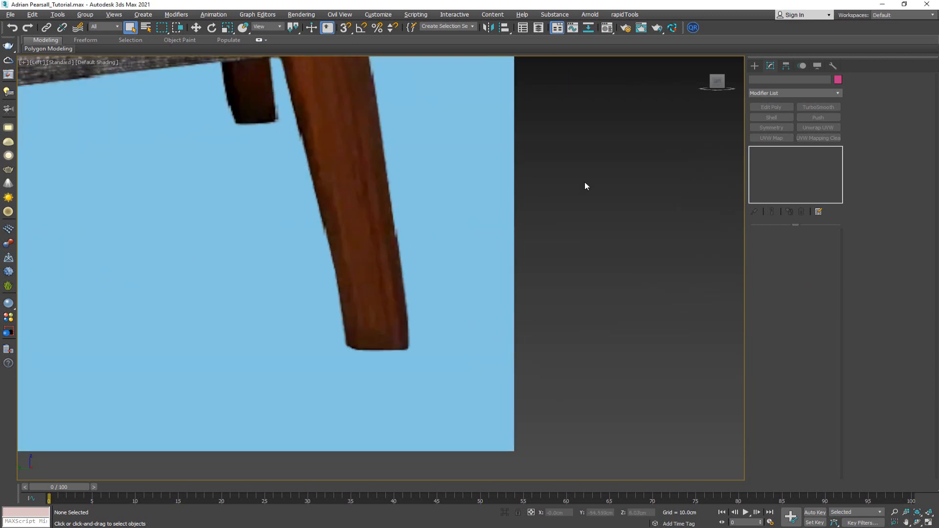
{"action": "left_click", "coordinate": [755, 66]}
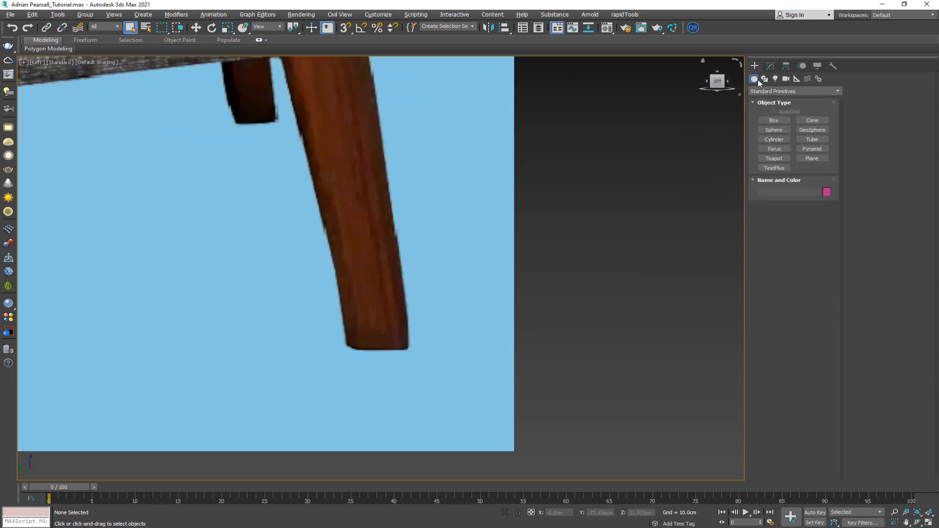
{"action": "left_click", "coordinate": [775, 91]}
{"action": "left_click", "coordinate": [774, 97]}
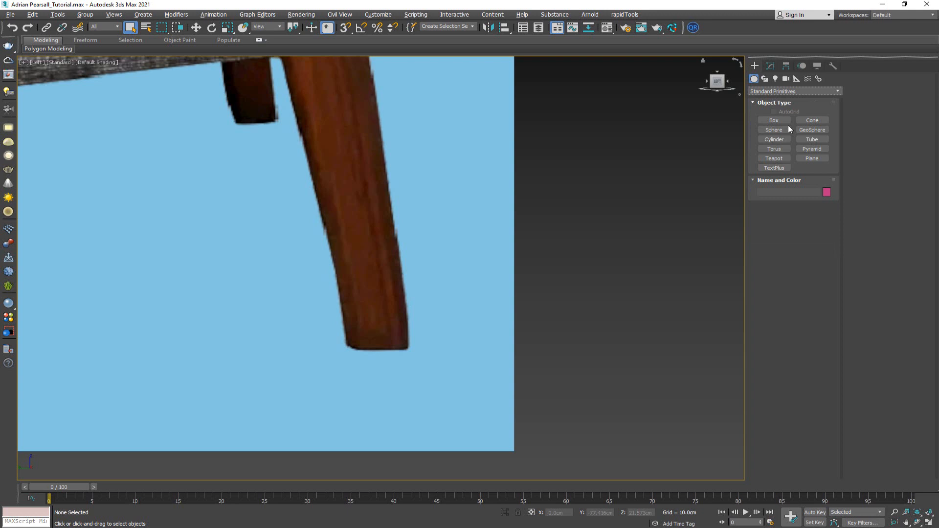
{"action": "left_click", "coordinate": [812, 156]}
{"action": "middle_click_drag", "start_coordinate": [416, 236], "coordinate": [453, 203]}
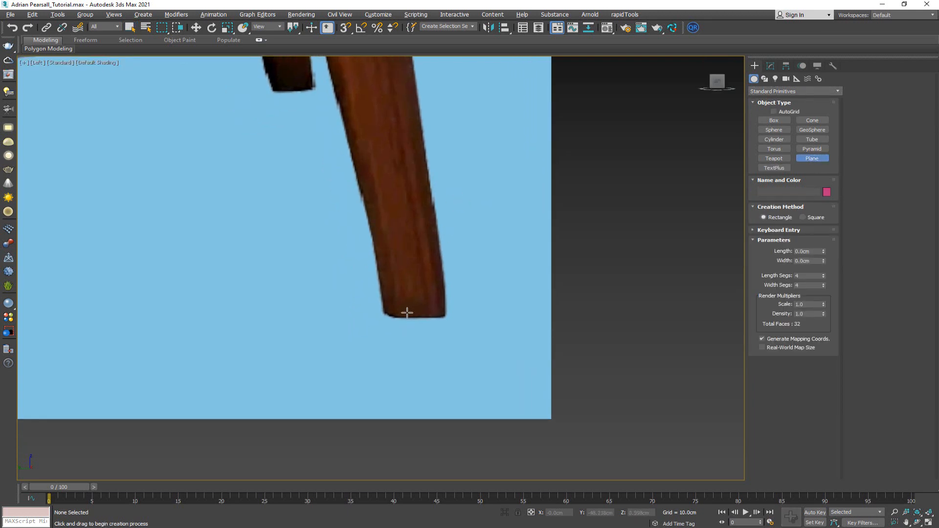
{"action": "left_click_drag", "start_coordinate": [385, 318], "coordinate": [447, 282]}
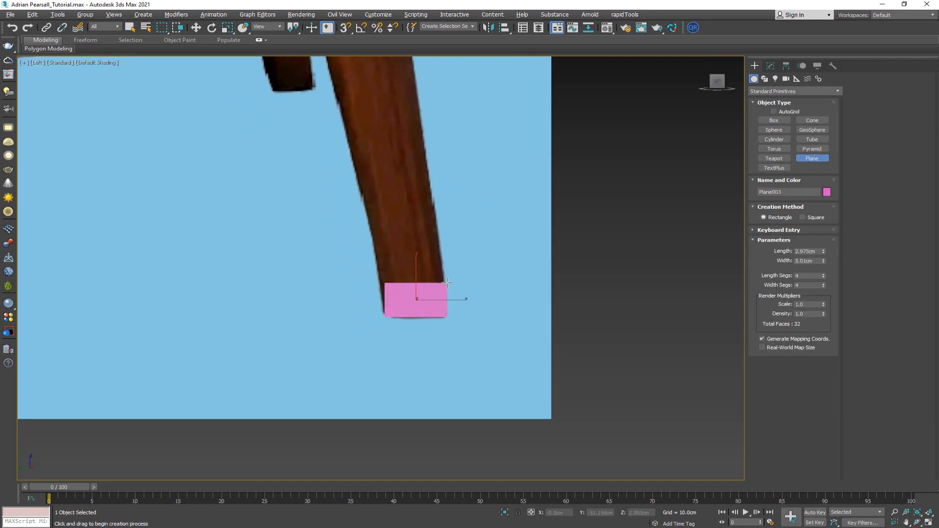
{"action": "right_click", "coordinate": [399, 268]}
Step: Try converting the segmented plane to Editable Poly with edged faces displayed, and undo the conversion
{"action": "right_click", "coordinate": [431, 284]}
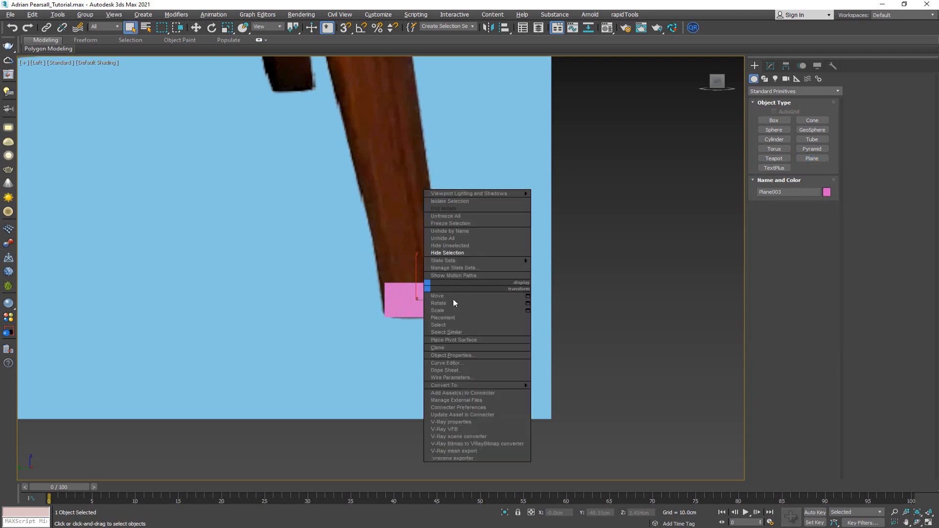
{"action": "mouse_move", "coordinate": [509, 386]}
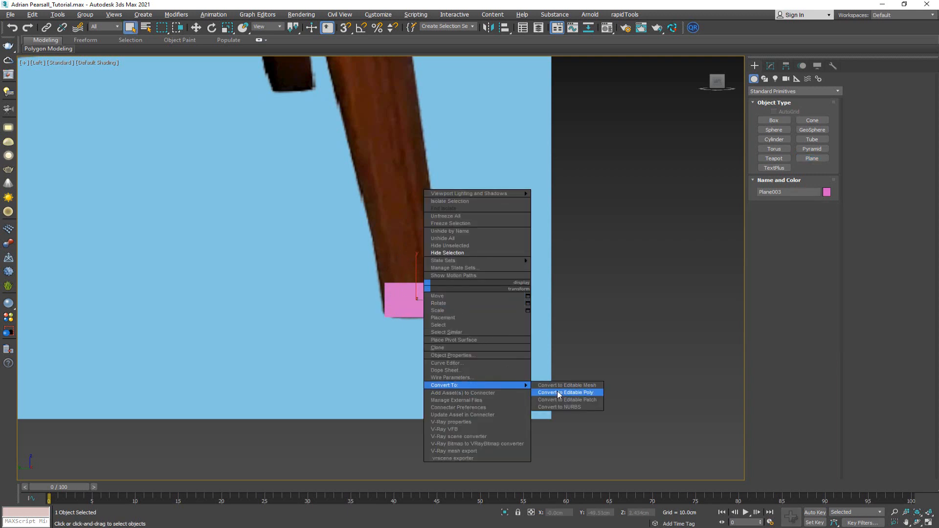
{"action": "left_click", "coordinate": [558, 391]}
{"action": "key", "text": "2"}
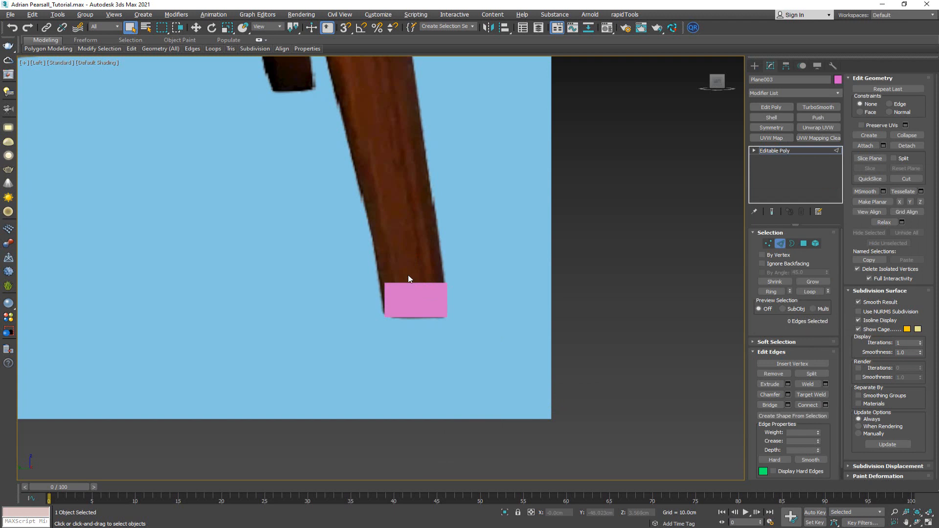
{"action": "key", "text": "F4"}
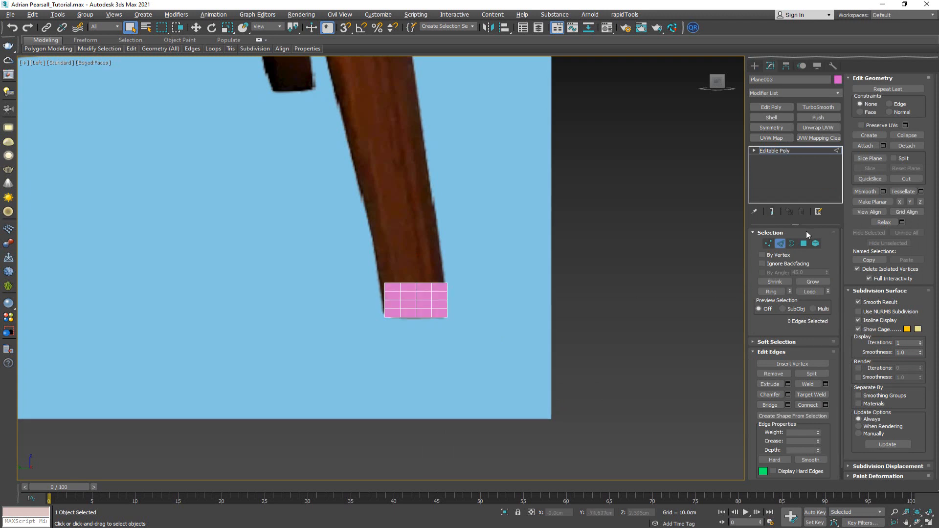
{"action": "key", "text": "ctrl+z"}
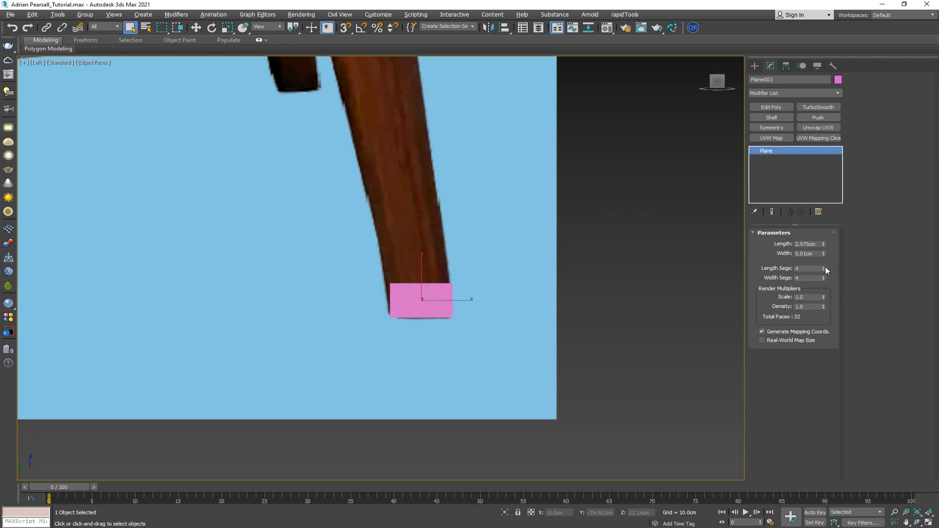
Step: Set the plane's length and width segments to 1, turn off edged faces, and convert it to Editable Poly
{"action": "middle_click_drag", "start_coordinate": [473, 283], "coordinate": [492, 279]}
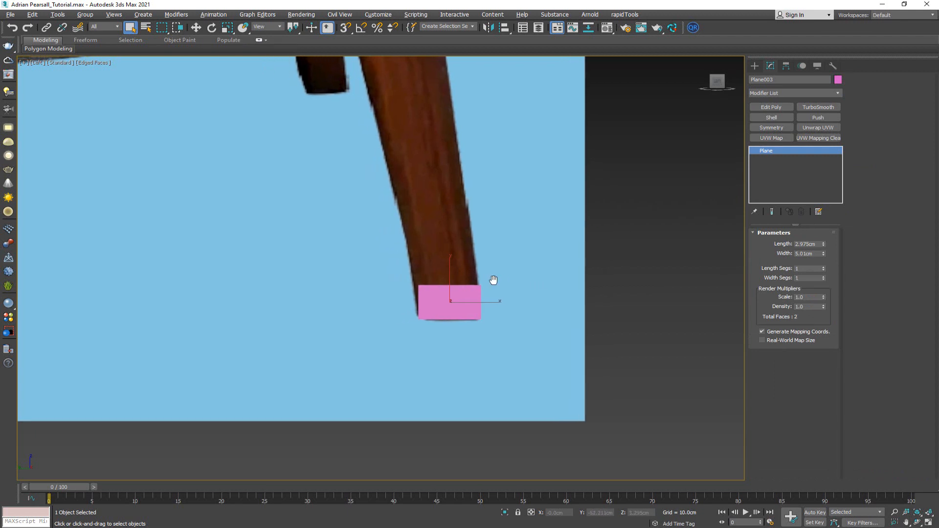
{"action": "key", "text": "F4"}
{"action": "right_click", "coordinate": [471, 299]}
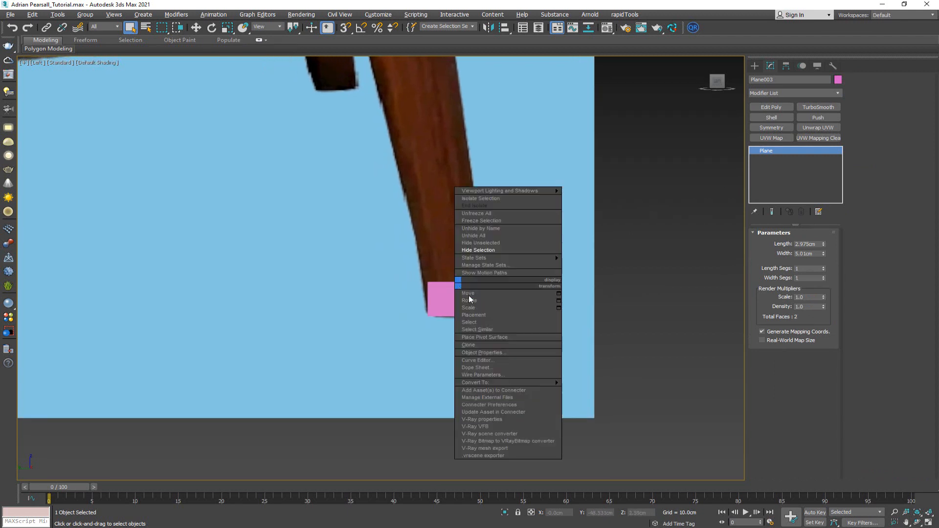
{"action": "mouse_move", "coordinate": [530, 382]}
{"action": "left_click", "coordinate": [594, 389]}
Step: Move the plane's upper edge up along the front leg to follow its slant, and make the plane see-through
{"action": "key", "text": "2"}
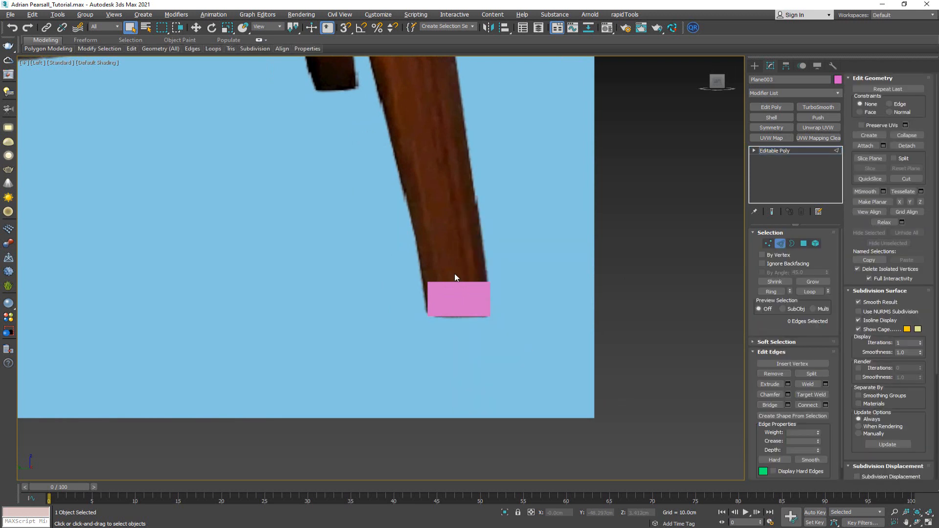
{"action": "left_click_drag", "start_coordinate": [454, 274], "coordinate": [463, 215]}
{"action": "key", "text": "w"}
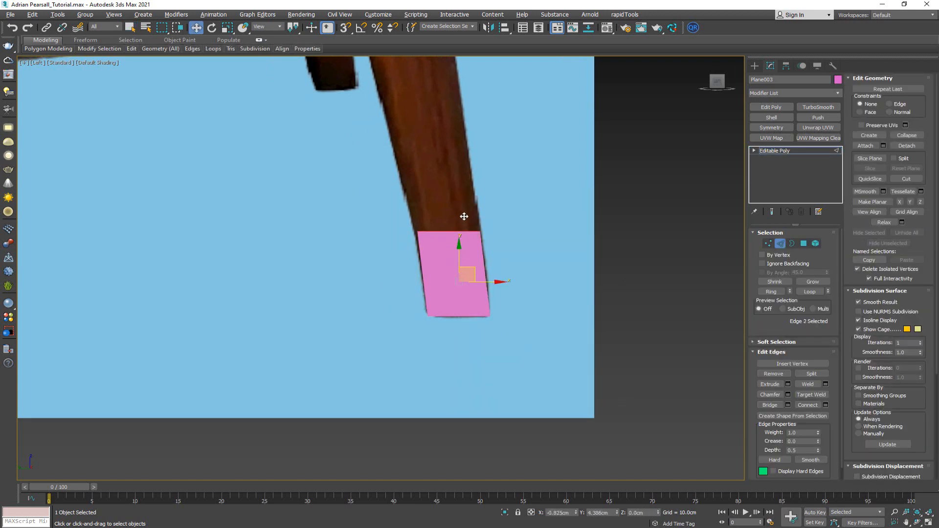
{"action": "middle_click_drag", "start_coordinate": [426, 211], "coordinate": [455, 312]}
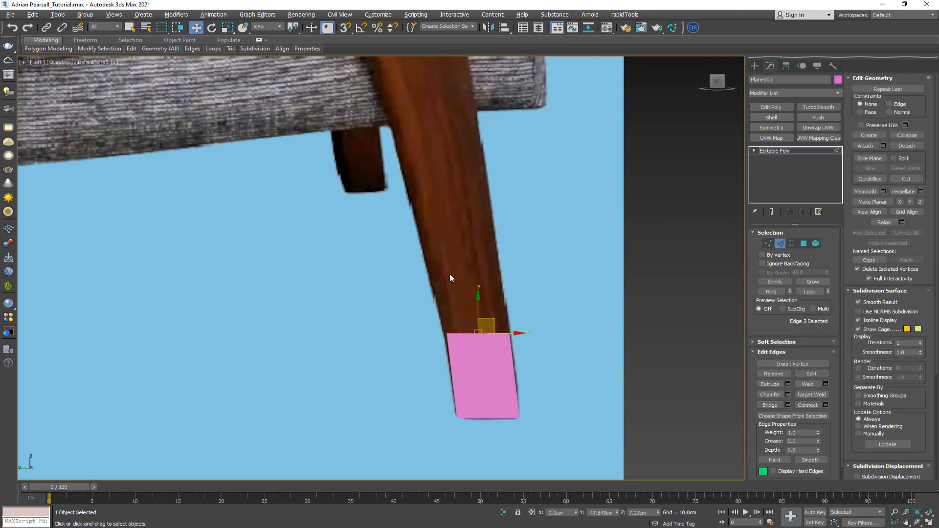
{"action": "middle_click_drag", "start_coordinate": [449, 274], "coordinate": [457, 306]}
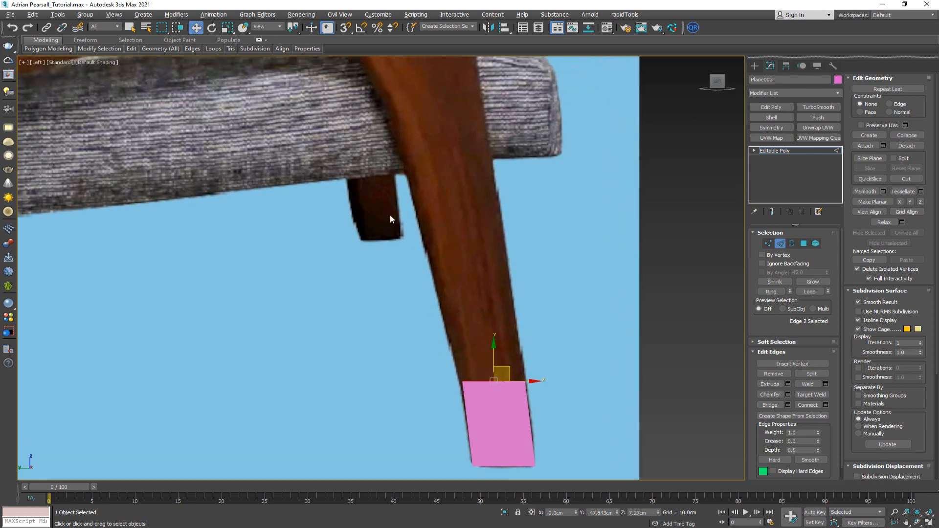
{"action": "scroll", "coordinate": [385, 156], "scroll_direction": "down", "scroll_amount": 5}
{"action": "middle_click_drag", "start_coordinate": [419, 186], "coordinate": [424, 218]}
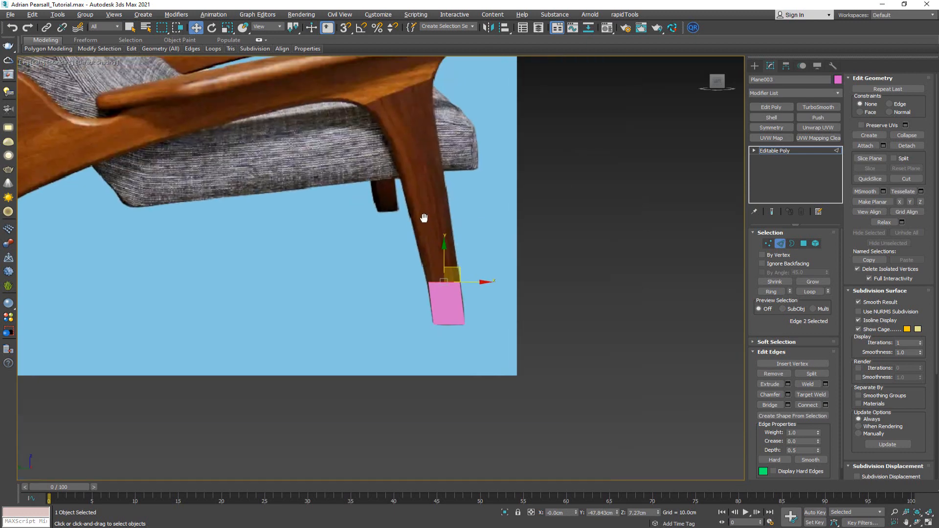
{"action": "scroll", "coordinate": [451, 289], "scroll_direction": "up", "scroll_amount": 8}
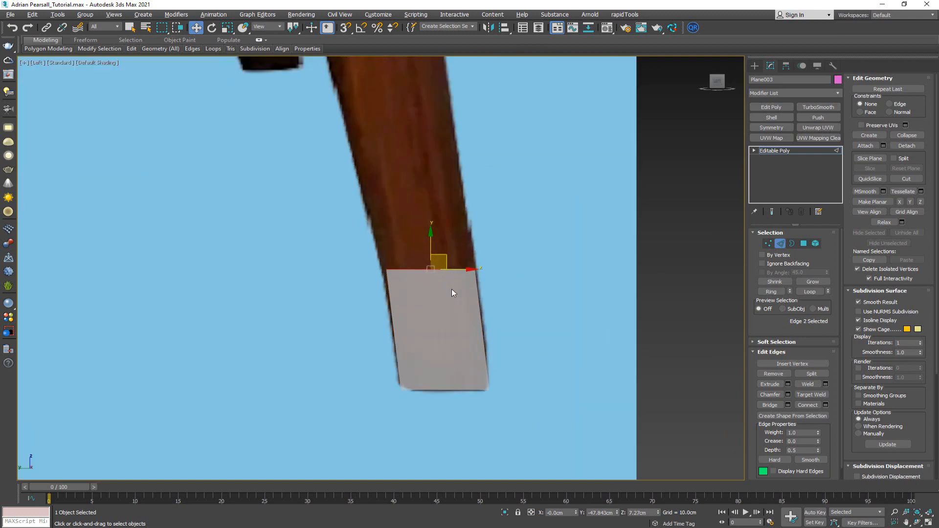
{"action": "scroll", "coordinate": [434, 254], "scroll_direction": "down", "scroll_amount": 8}
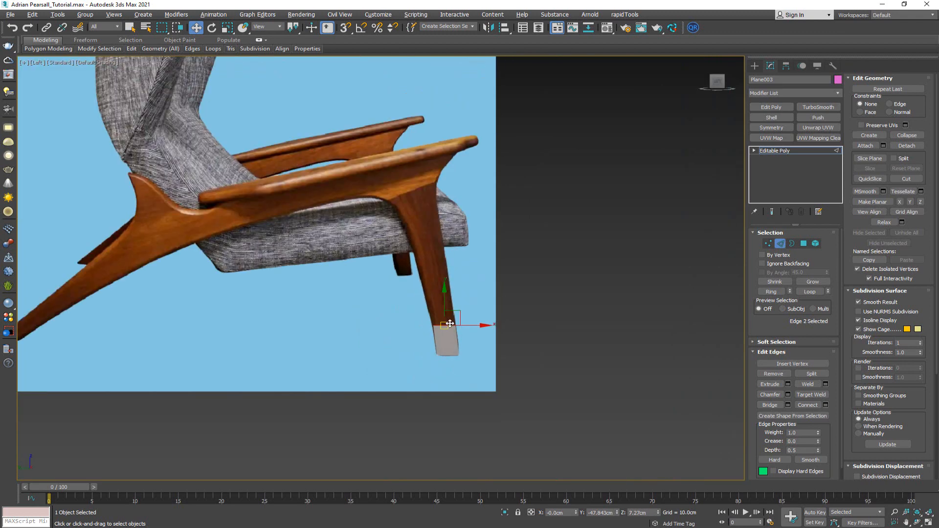
Step: Raise the upper edge to the armrest joint and adjust its corner vertices to match the slanted joint line of the leg
{"action": "left_click_drag", "start_coordinate": [459, 281], "coordinate": [406, 164]}
{"action": "scroll", "coordinate": [435, 210], "scroll_direction": "up", "scroll_amount": 3}
{"action": "key", "text": "e"}
{"action": "key", "text": "w"}
{"action": "key", "text": "1"}
{"action": "left_click_drag", "start_coordinate": [345, 169], "coordinate": [450, 145]}
{"action": "scroll", "coordinate": [357, 184], "scroll_direction": "up", "scroll_amount": 5}
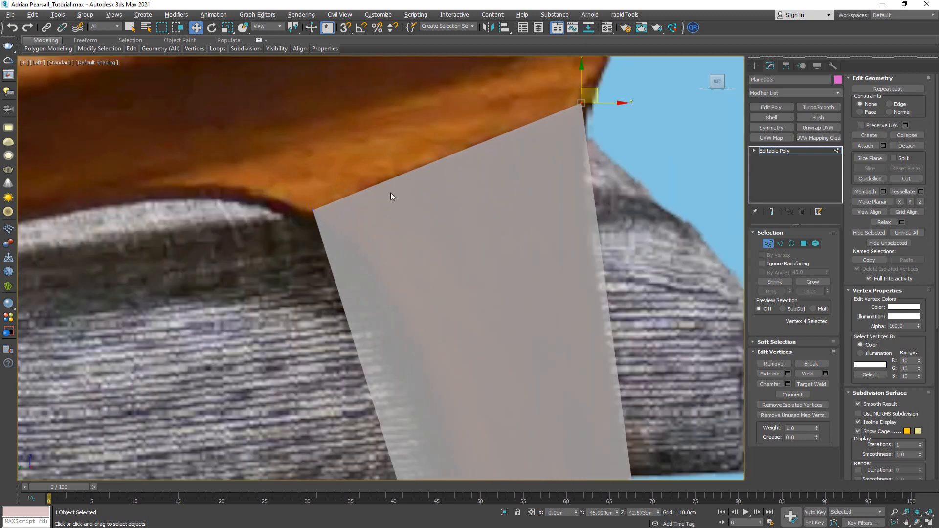
{"action": "scroll", "coordinate": [391, 192], "scroll_direction": "down", "scroll_amount": 4}
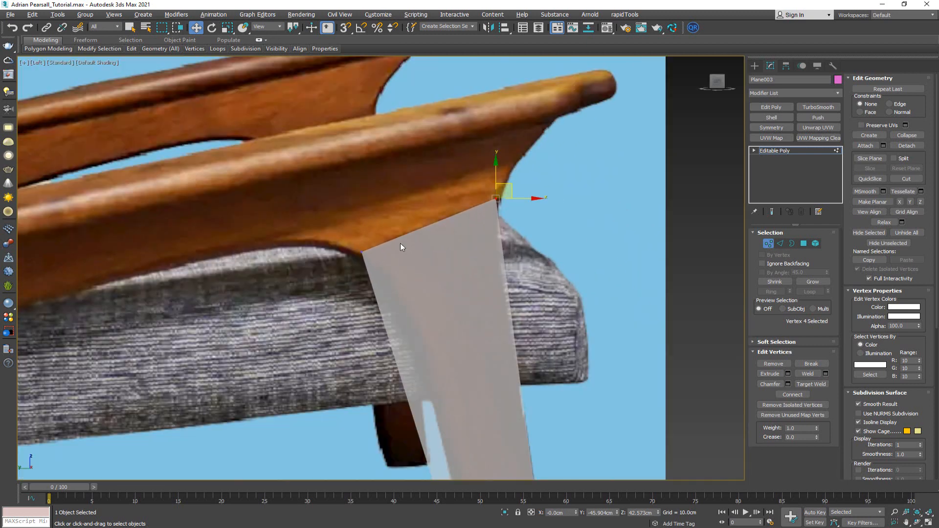
Step: Leave vertex level, shift the whole plane off the leg to inspect the leg's curve, and move it back over the leg
{"action": "left_click", "coordinate": [770, 243]}
{"action": "middle_click_drag", "start_coordinate": [471, 311], "coordinate": [454, 235]}
{"action": "scroll", "coordinate": [454, 235], "scroll_direction": "down", "scroll_amount": 3}
{"action": "left_click_drag", "start_coordinate": [455, 235], "coordinate": [560, 235]}
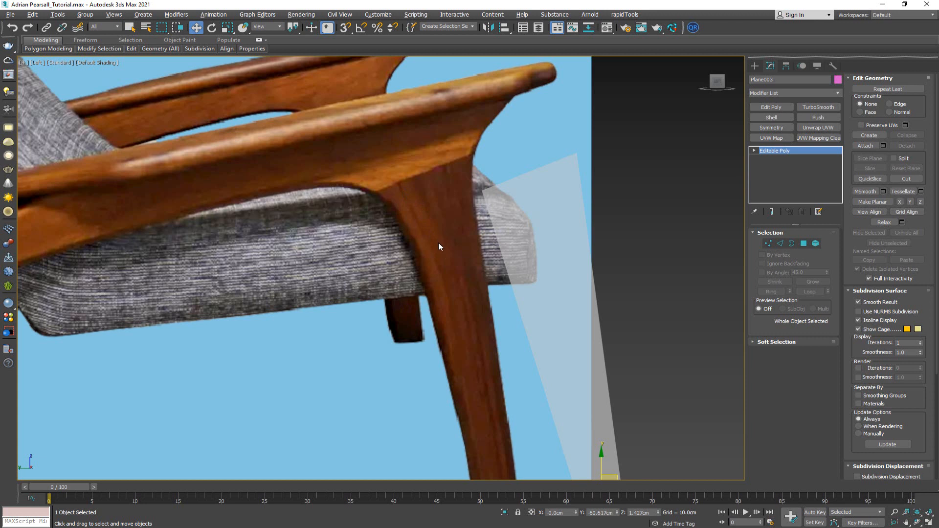
{"action": "middle_click_drag", "start_coordinate": [438, 243], "coordinate": [422, 213]}
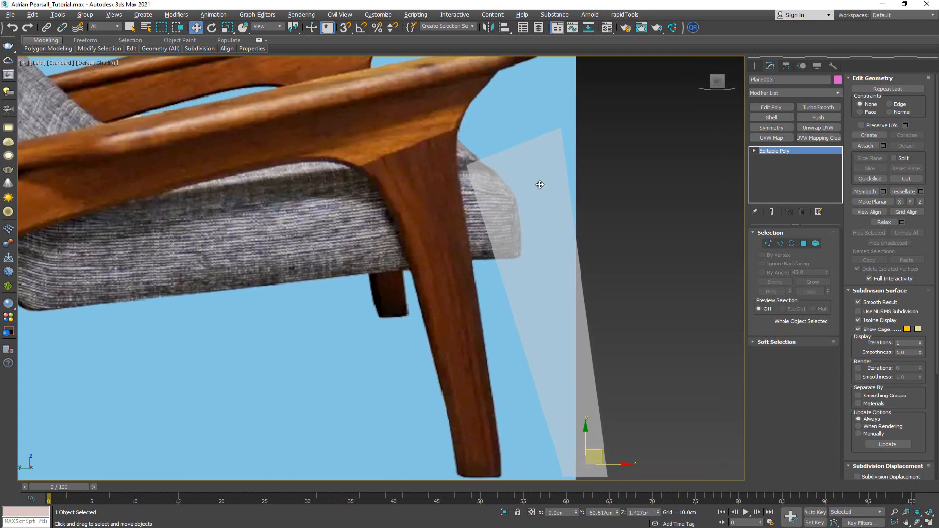
{"action": "left_click_drag", "start_coordinate": [539, 184], "coordinate": [434, 185]}
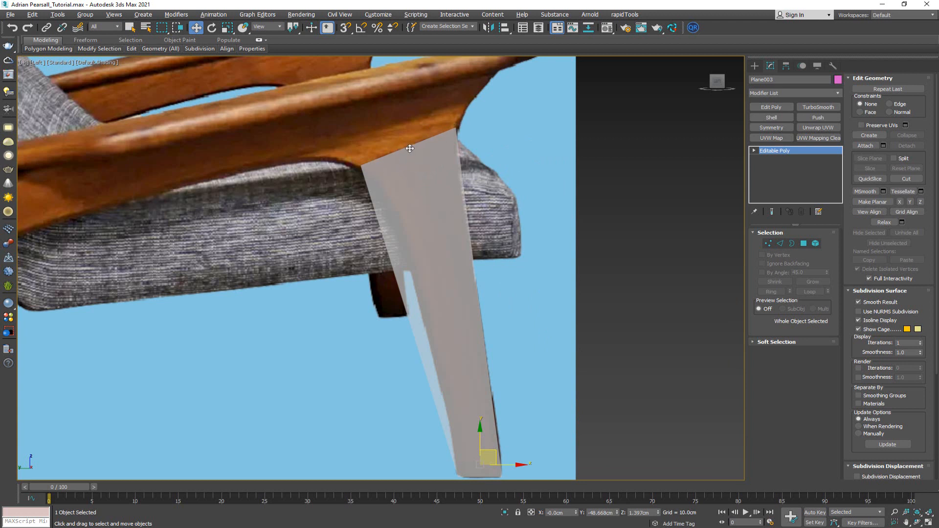
Step: Insert one Swift Loop edge loop across the middle of the front-leg plane and turn on edged faces
{"action": "middle_click_drag", "start_coordinate": [417, 195], "coordinate": [408, 174]}
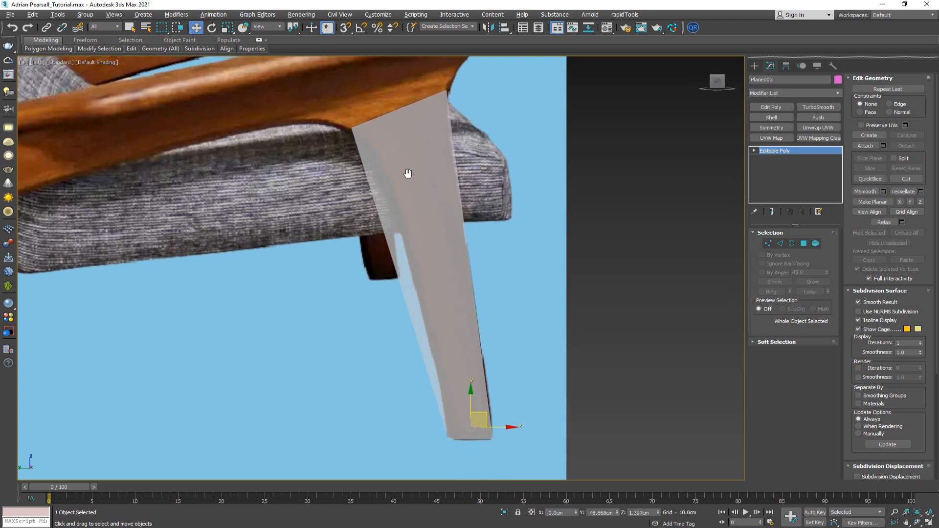
{"action": "left_click", "coordinate": [259, 40]}
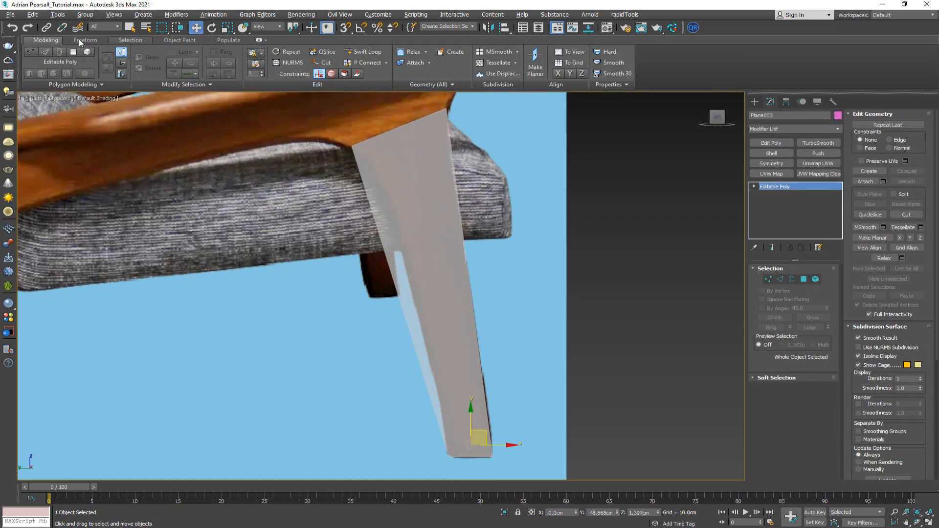
{"action": "left_click", "coordinate": [357, 52]}
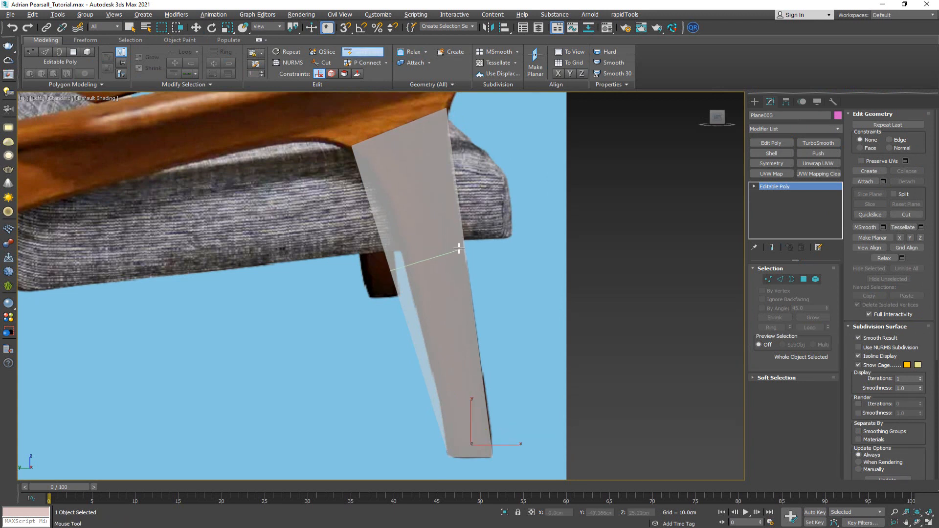
{"action": "left_click", "coordinate": [462, 259]}
{"action": "right_click", "coordinate": [409, 278]}
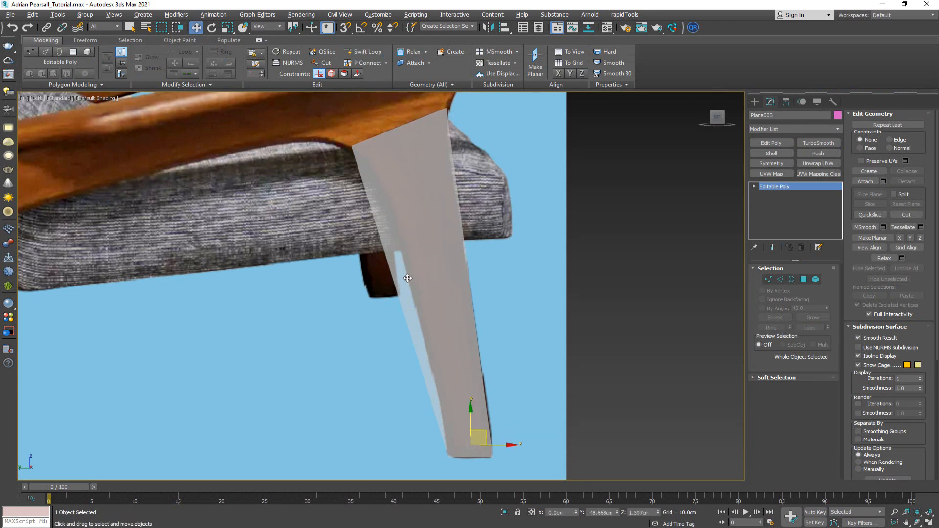
{"action": "middle_click_drag", "start_coordinate": [415, 270], "coordinate": [418, 279]}
{"action": "key", "text": "F4"}
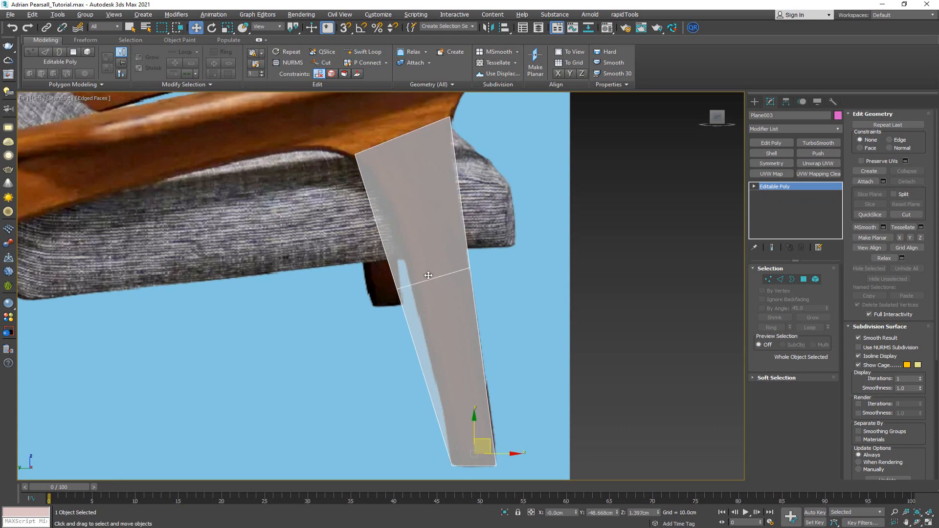
{"action": "left_click", "coordinate": [260, 41]}
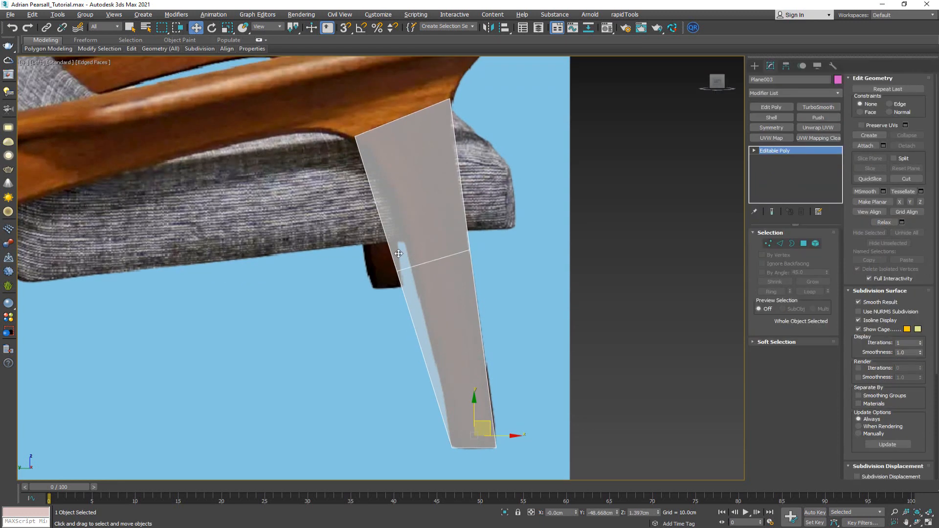
Step: Move the new loop's inner vertex onto the leg's inner contour just below the seat cushion
{"action": "key", "text": "1"}
{"action": "left_click", "coordinate": [396, 270]}
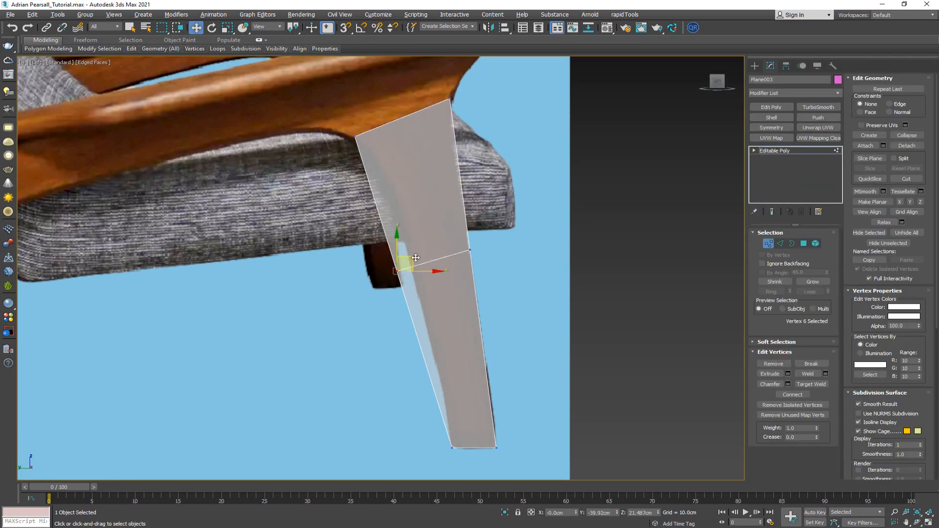
{"action": "left_click_drag", "start_coordinate": [415, 258], "coordinate": [431, 252]}
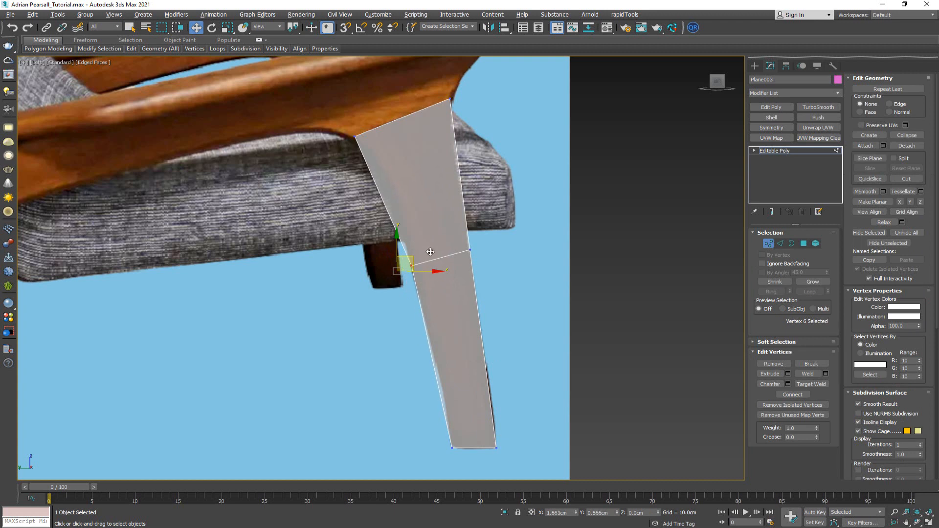
{"action": "left_click", "coordinate": [425, 197]}
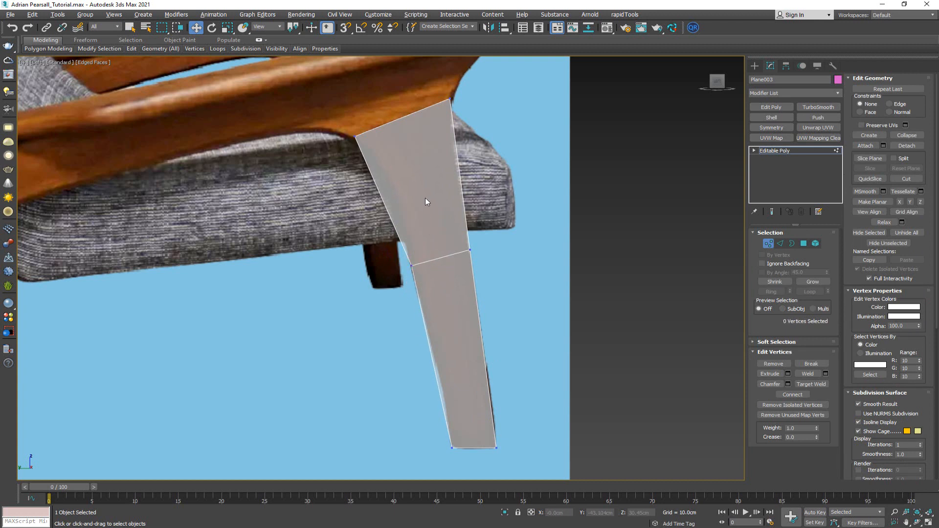
Step: Add two more Swift Loop edge loops, one across the lower leg and one across the upper leg
{"action": "middle_click_drag", "start_coordinate": [426, 236], "coordinate": [415, 202]}
{"action": "key", "text": "alt+shift+w"}
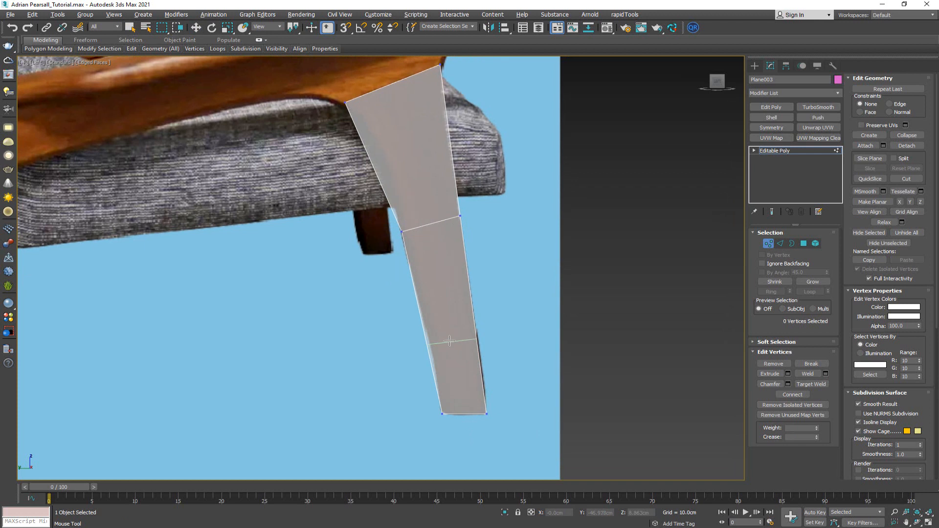
{"action": "left_click", "coordinate": [449, 319]}
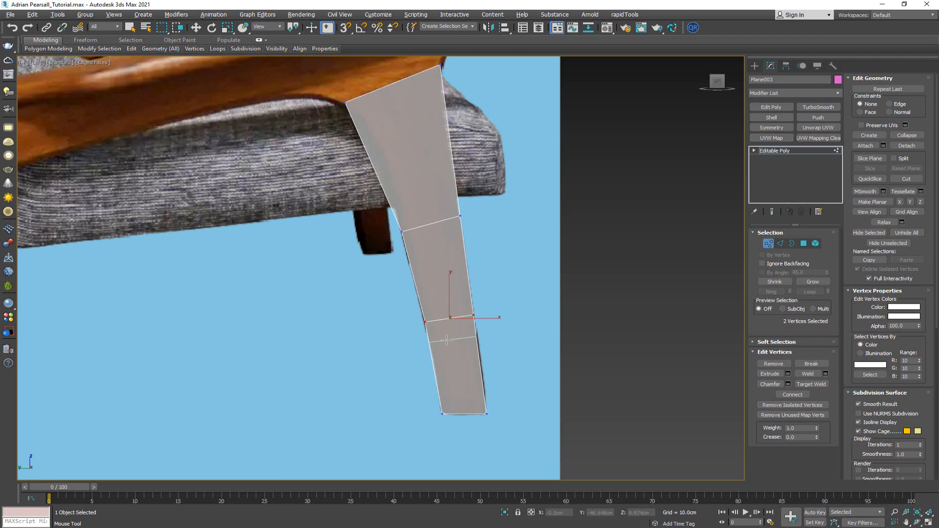
{"action": "left_click", "coordinate": [398, 154]}
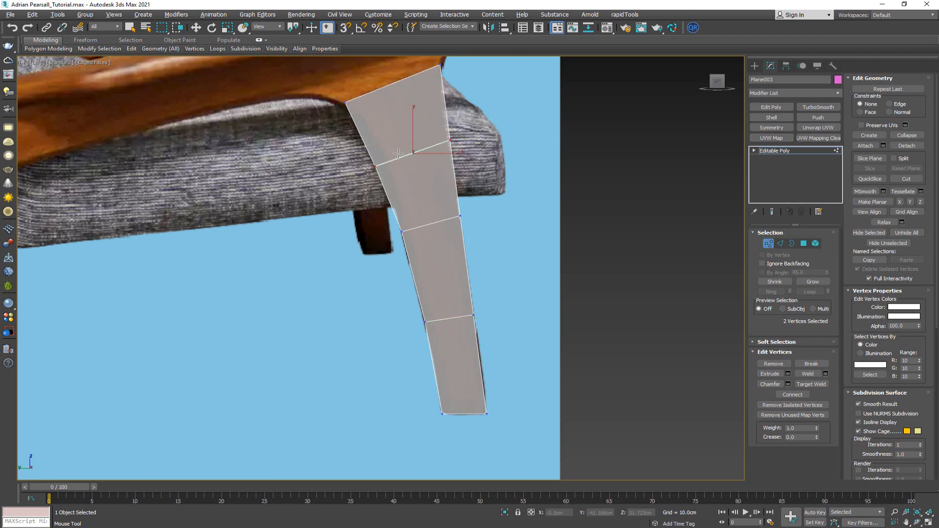
{"action": "right_click", "coordinate": [399, 161]}
Step: Extend the leg plane's slanted upper edge up into the armrest as a new polygon
{"action": "middle_click_drag", "start_coordinate": [390, 137], "coordinate": [391, 235]}
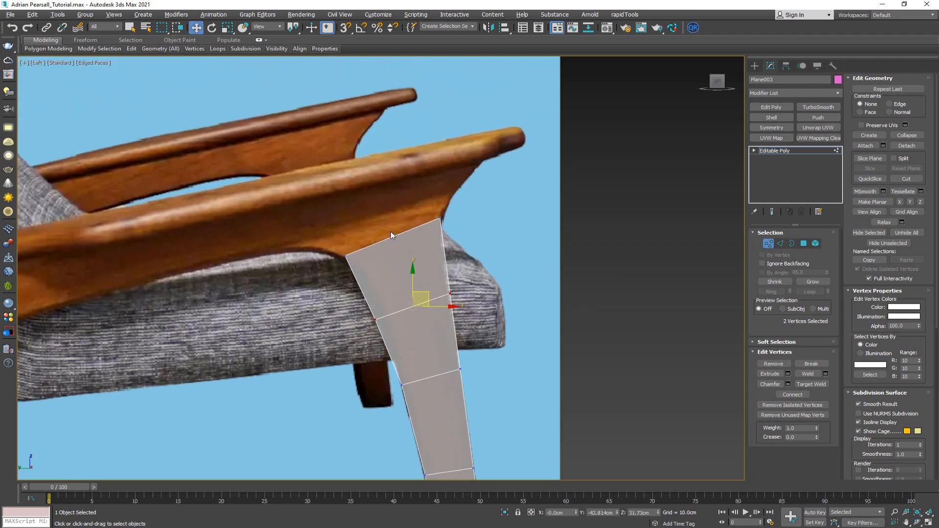
{"action": "key", "text": "2"}
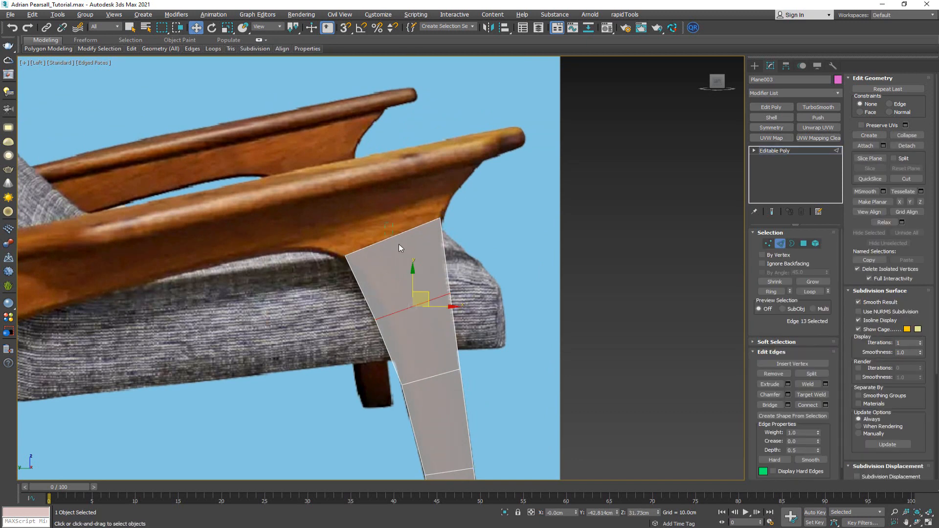
{"action": "left_click", "coordinate": [394, 236]}
{"action": "left_click_drag", "start_coordinate": [400, 229], "coordinate": [373, 157], "text": "shift"}
{"action": "scroll", "coordinate": [329, 214], "scroll_direction": "down", "scroll_amount": 2}
{"action": "middle_click_drag", "start_coordinate": [330, 214], "coordinate": [394, 195]}
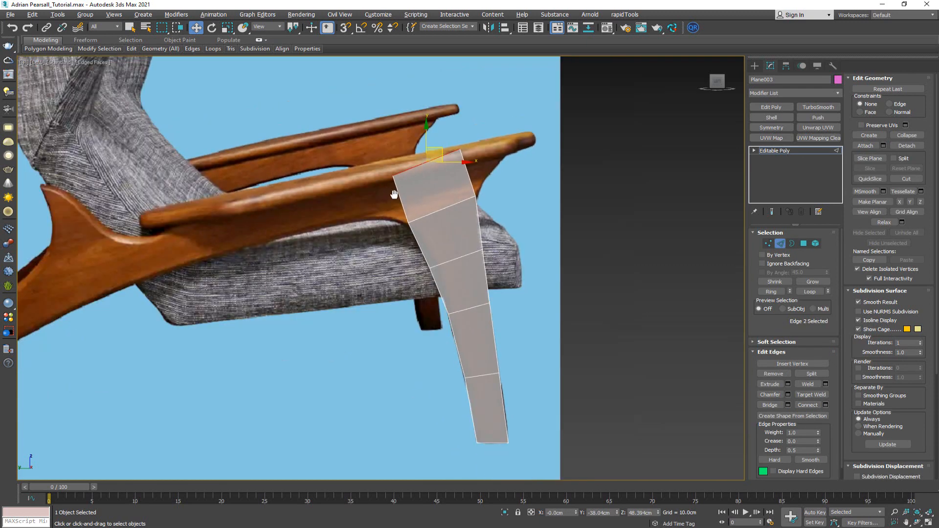
Step: Move the new polygon's two upper vertices so its upper edge follows the underside of the rounded armrest rail
{"action": "scroll", "coordinate": [396, 231], "scroll_direction": "up", "scroll_amount": 3}
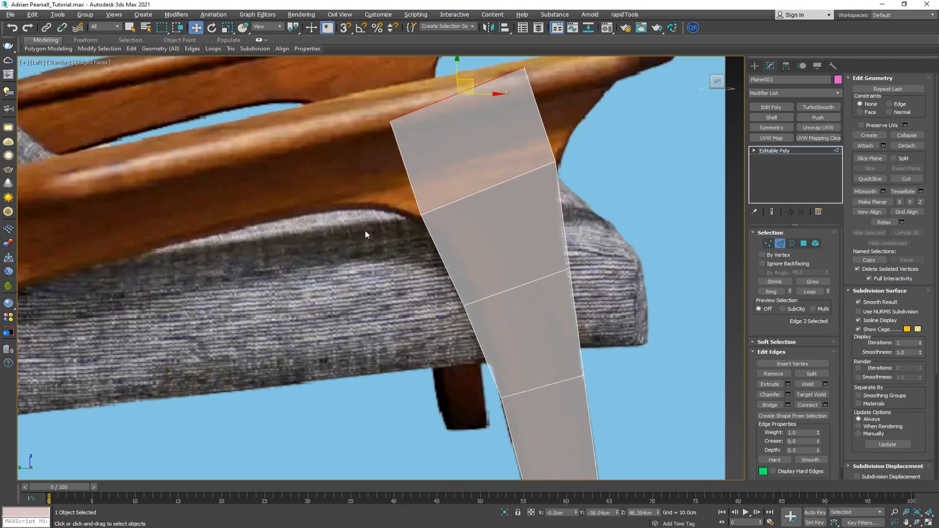
{"action": "middle_click_drag", "start_coordinate": [310, 232], "coordinate": [401, 288]}
{"action": "scroll", "coordinate": [400, 289], "scroll_direction": "down", "scroll_amount": 3}
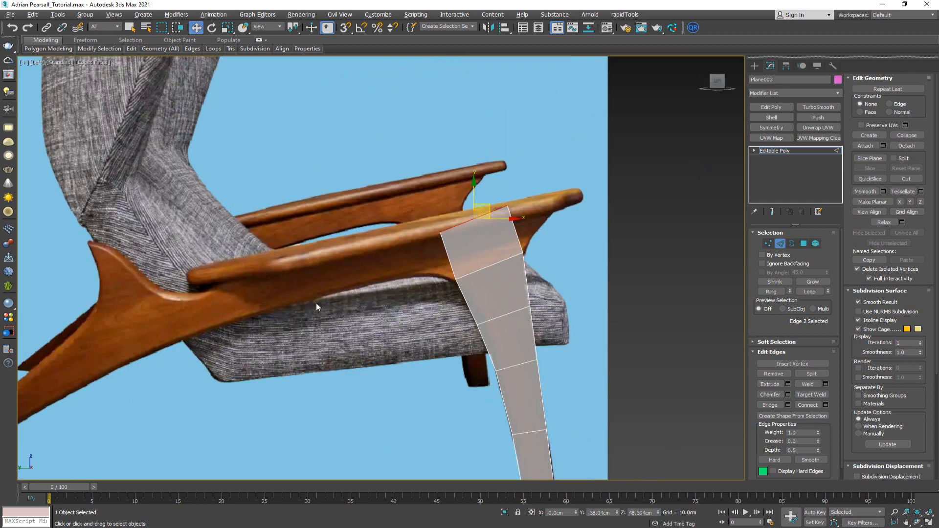
{"action": "middle_click_drag", "start_coordinate": [316, 306], "coordinate": [402, 230]}
{"action": "mouse_move", "coordinate": [406, 265]}
{"action": "middle_mouse_down"}
{"action": "mouse_move", "coordinate": [435, 231]}
{"action": "mouse_move", "coordinate": [405, 250]}
{"action": "middle_mouse_up"}
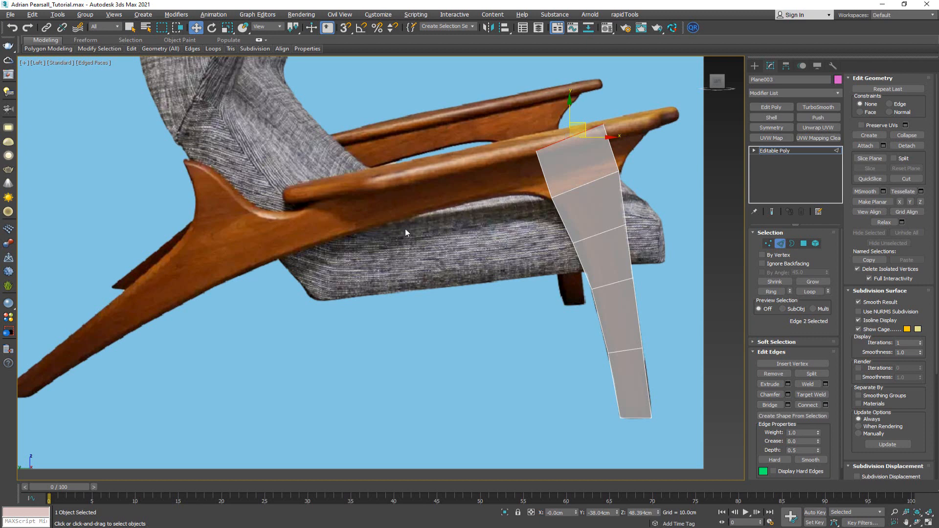
{"action": "scroll", "coordinate": [392, 200], "scroll_direction": "up", "scroll_amount": 2}
{"action": "scroll", "coordinate": [413, 189], "scroll_direction": "up", "scroll_amount": 4}
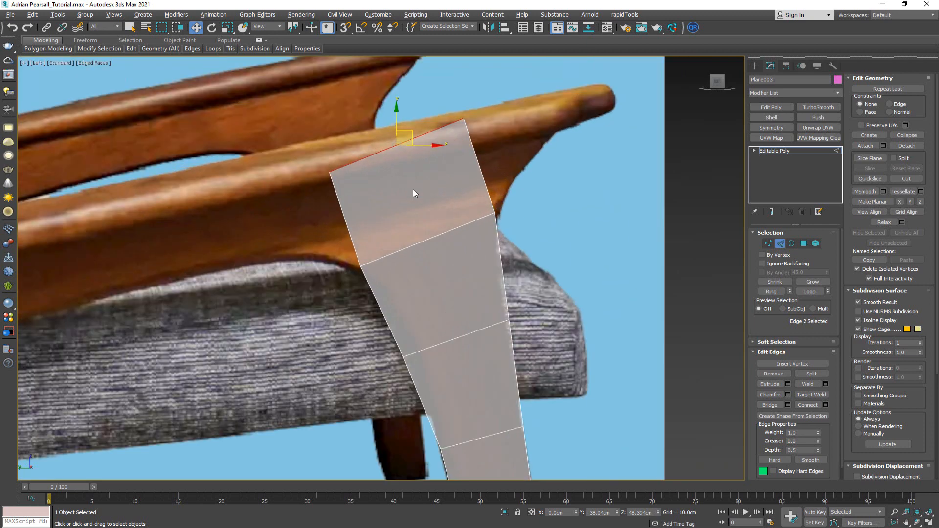
{"action": "key", "text": "1"}
{"action": "left_click", "coordinate": [484, 90]}
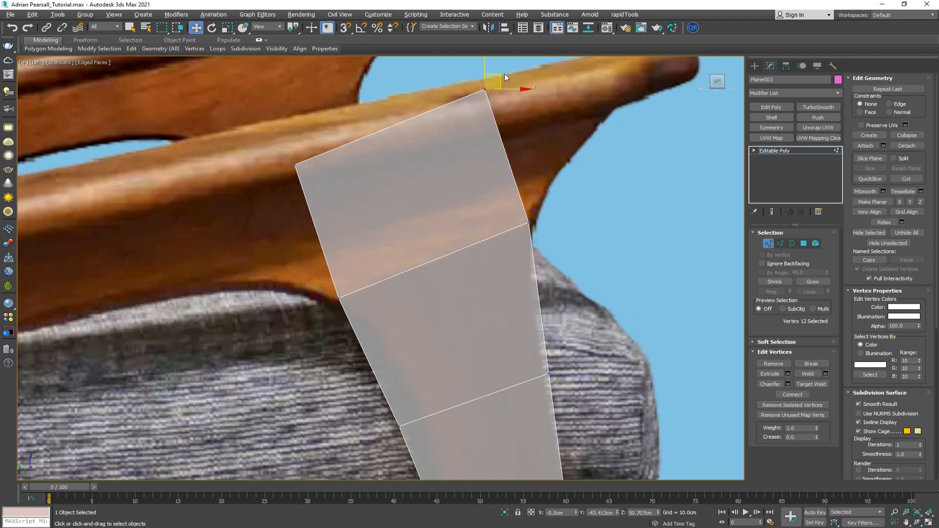
{"action": "left_click_drag", "start_coordinate": [503, 74], "coordinate": [516, 117]}
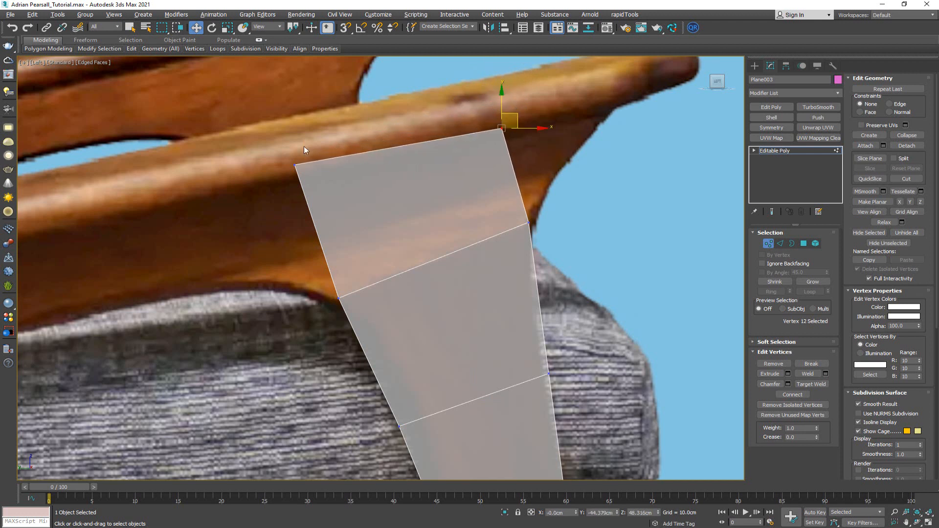
{"action": "left_click", "coordinate": [296, 165]}
{"action": "left_click_drag", "start_coordinate": [310, 158], "coordinate": [319, 168]}
Step: Extend the polygon's front edge about 4 cm toward the armrest tip and raise its lower corner onto the wood's curved outline
{"action": "key", "text": "2"}
{"action": "left_click", "coordinate": [513, 165]}
{"action": "middle_click_drag", "start_coordinate": [539, 155], "coordinate": [395, 208]}
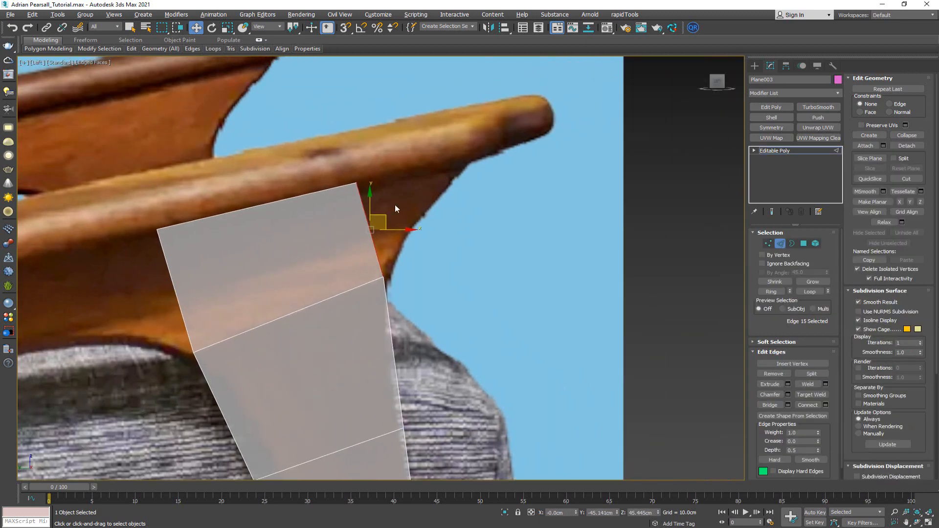
{"action": "left_click_drag", "start_coordinate": [387, 215], "coordinate": [465, 193], "text": "shift"}
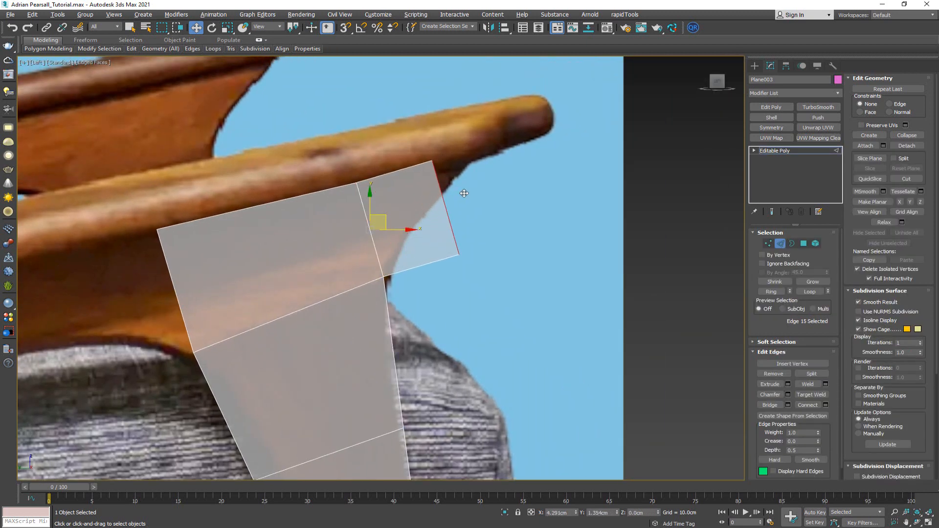
{"action": "key", "text": "1"}
{"action": "left_click", "coordinate": [459, 256]}
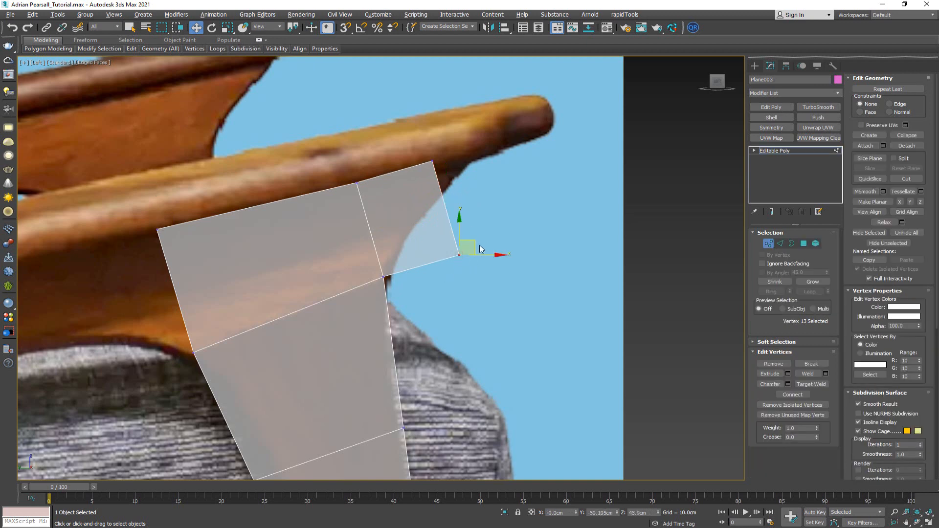
{"action": "left_click_drag", "start_coordinate": [479, 248], "coordinate": [492, 146]}
Step: Extend the front end with another short polygon and fit it into the narrow corner under the armrest tip
{"action": "key", "text": "2"}
{"action": "left_click", "coordinate": [435, 179]}
{"action": "key", "text": "1"}
{"action": "left_click", "coordinate": [476, 182]}
Step: Extend the armrest polygon's rear edge back about 15 cm and raise its lower corner to the rail's lower outline
{"action": "scroll", "coordinate": [524, 151], "scroll_direction": "down", "scroll_amount": 3}
{"action": "middle_click_drag", "start_coordinate": [434, 189], "coordinate": [595, 146]}
{"action": "key", "text": "2"}
{"action": "left_click", "coordinate": [492, 167]}
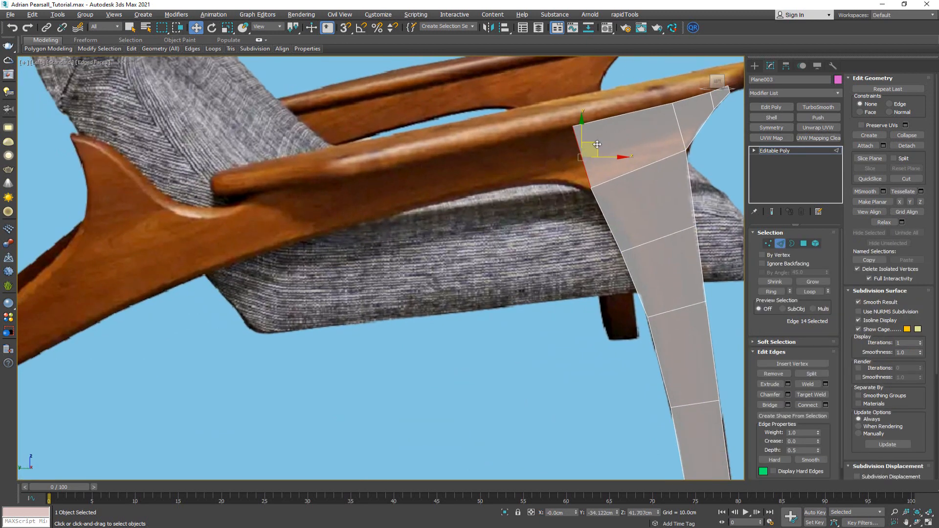
{"action": "left_click_drag", "start_coordinate": [597, 144], "coordinate": [463, 172], "text": "shift"}
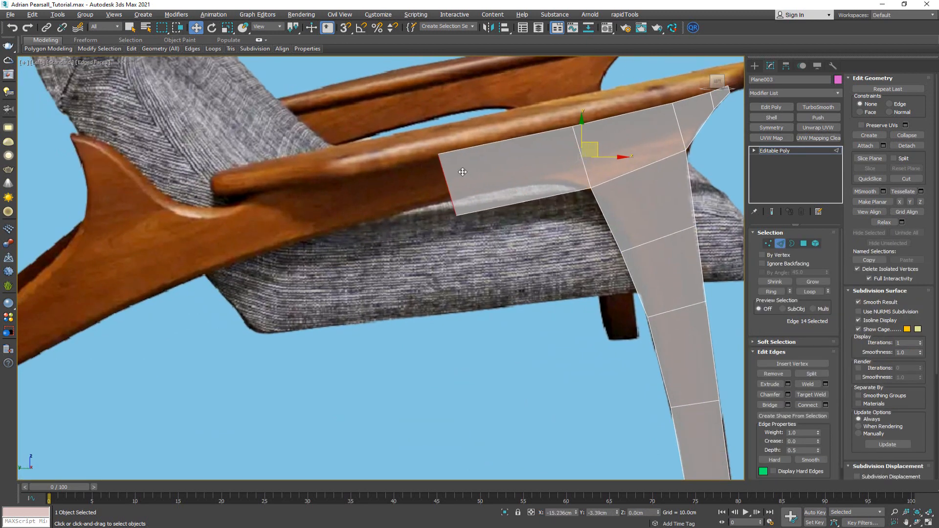
{"action": "key", "text": "1"}
{"action": "left_click_drag", "start_coordinate": [444, 211], "coordinate": [466, 190]}
Step: Extend the rear edge back again to the end of the rounded armrest and shift its upper corner onto the frame's upper contour
{"action": "key", "text": "2"}
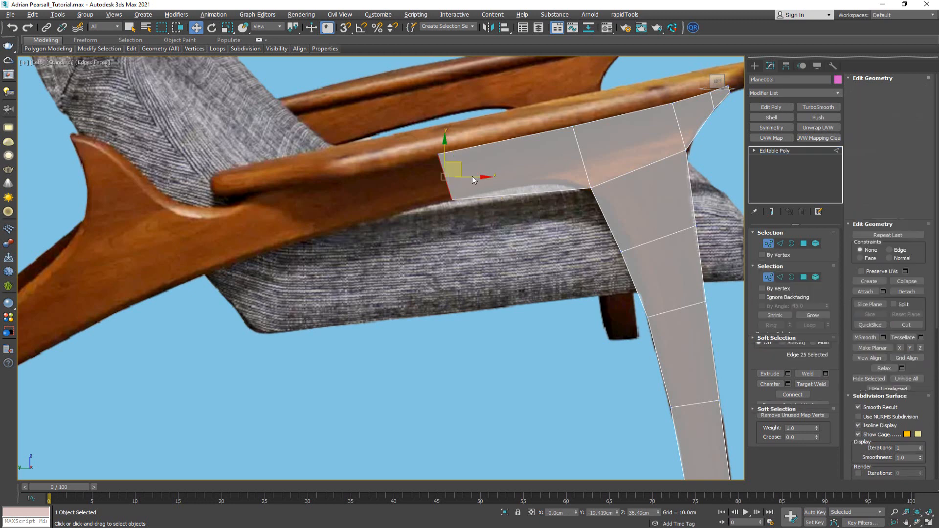
{"action": "middle_click_drag", "start_coordinate": [442, 176], "coordinate": [478, 185]}
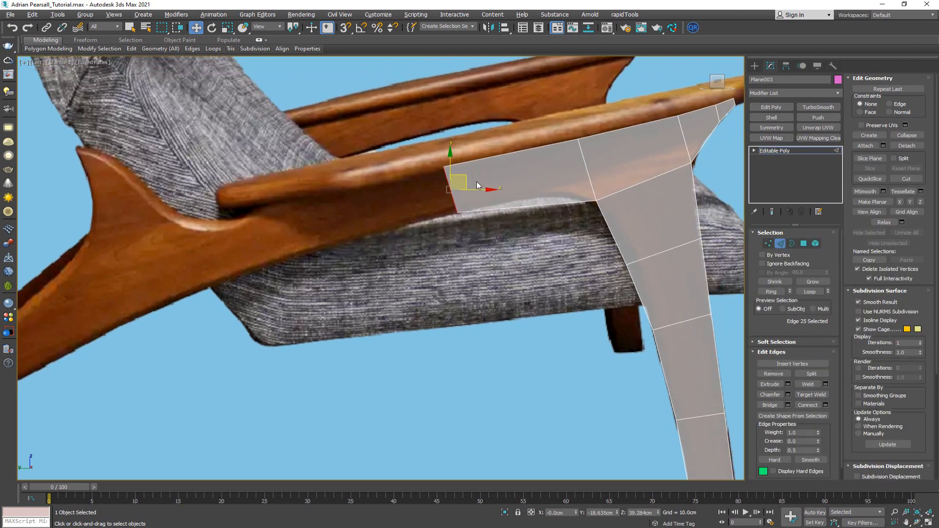
{"action": "left_click_drag", "start_coordinate": [466, 178], "coordinate": [283, 223], "text": "shift"}
{"action": "middle_click_drag", "start_coordinate": [283, 223], "coordinate": [447, 170]}
{"action": "scroll", "coordinate": [400, 198], "scroll_direction": "up", "scroll_amount": 4}
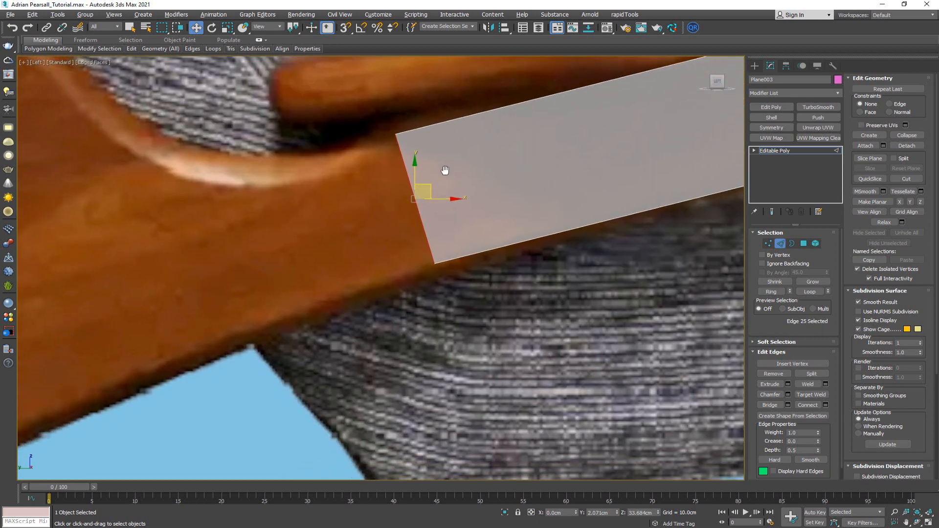
{"action": "scroll", "coordinate": [420, 208], "scroll_direction": "down", "scroll_amount": 3}
{"action": "key", "text": "1"}
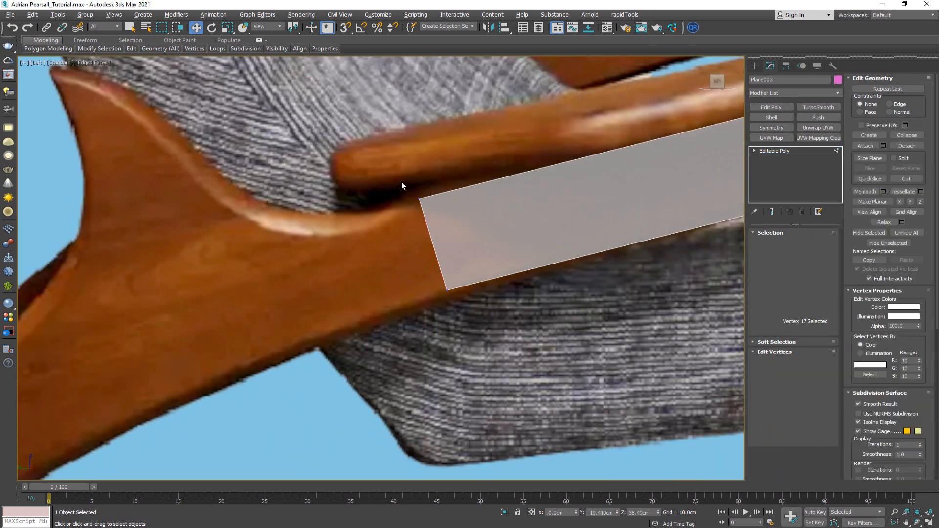
{"action": "left_click", "coordinate": [420, 198]}
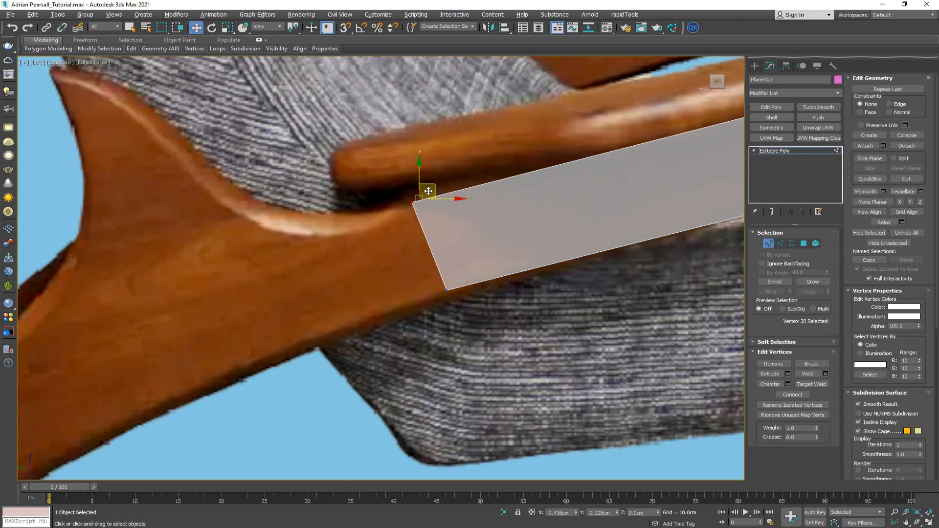
{"action": "middle_click_drag", "start_coordinate": [382, 206], "coordinate": [496, 194]}
{"action": "scroll", "coordinate": [497, 194], "scroll_direction": "down", "scroll_amount": 2}
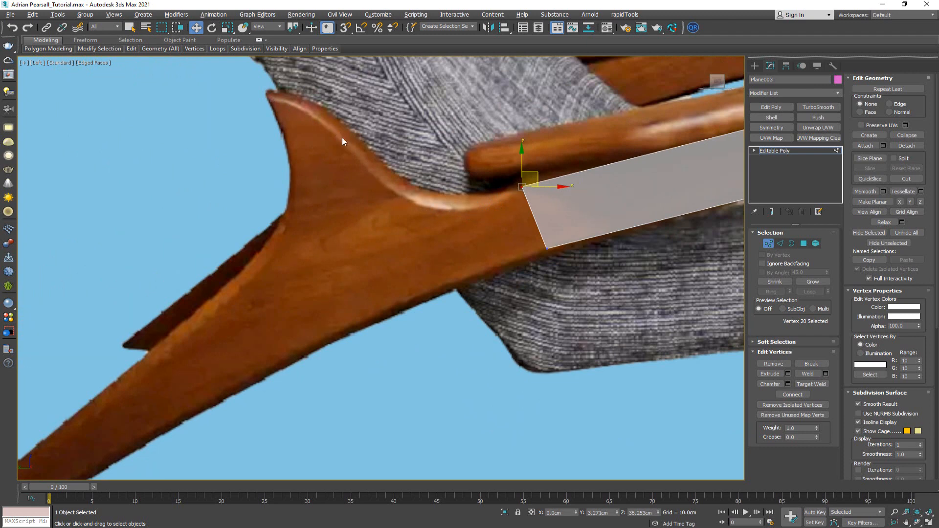
{"action": "scroll", "coordinate": [469, 207], "scroll_direction": "up", "scroll_amount": 3}
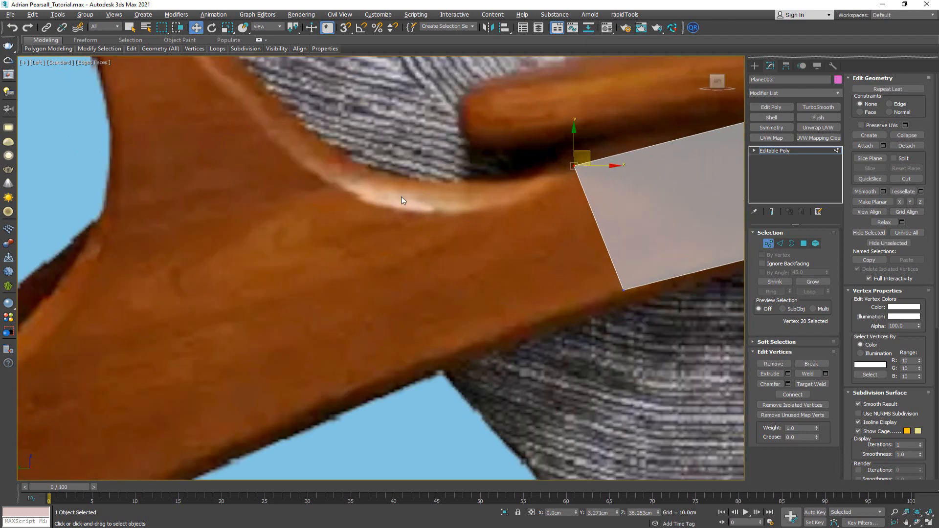
{"action": "scroll", "coordinate": [383, 184], "scroll_direction": "down", "scroll_amount": 3}
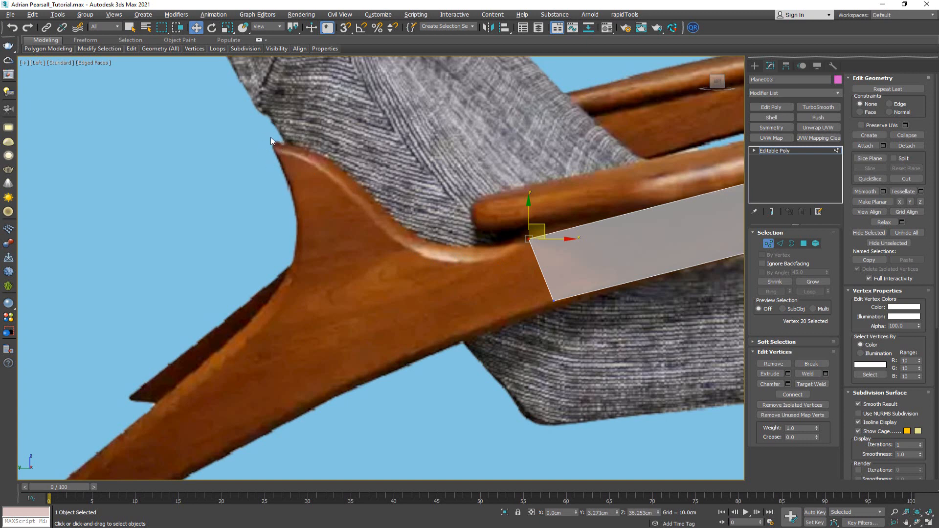
{"action": "scroll", "coordinate": [511, 208], "scroll_direction": "up", "scroll_amount": 4}
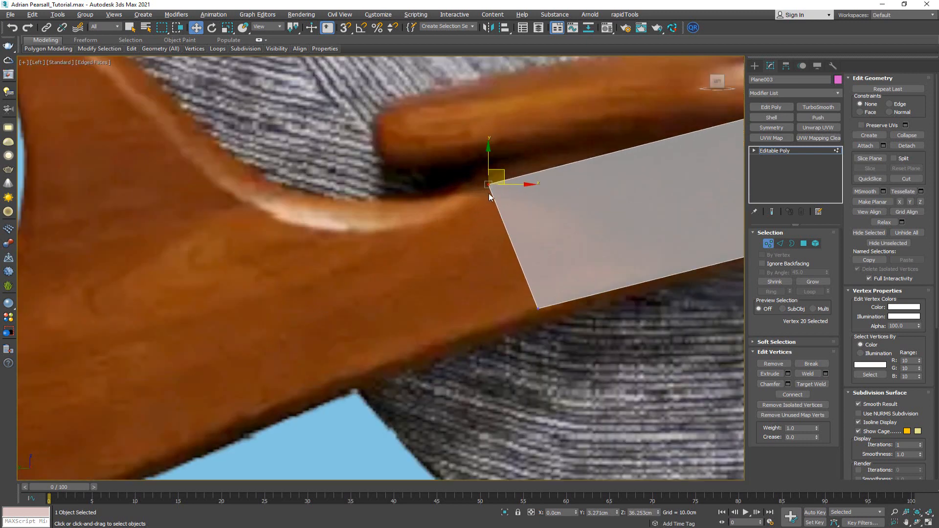
Step: Extend the side frame's rear edge back twice along the rail, by about 7 cm and 16 cm, toward the rear leg junction
{"action": "middle_click_drag", "start_coordinate": [506, 224], "coordinate": [561, 172]}
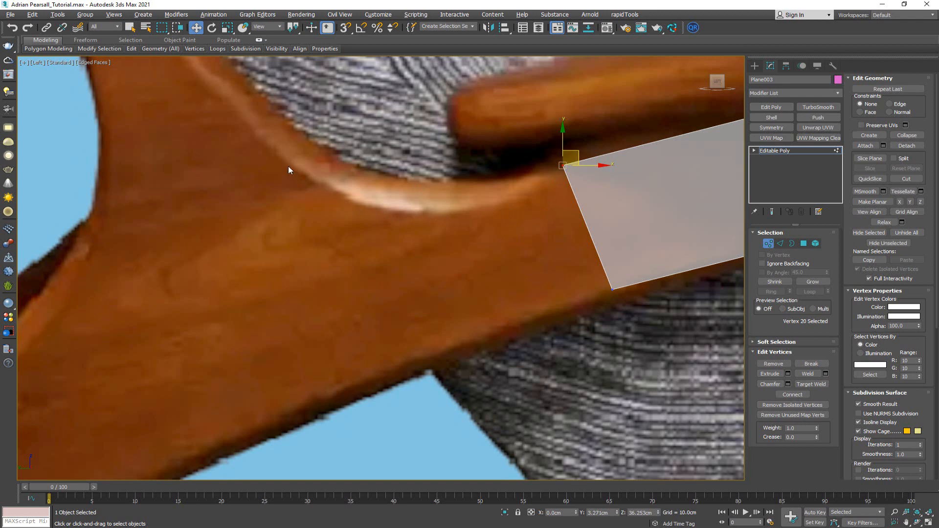
{"action": "scroll", "coordinate": [498, 189], "scroll_direction": "down", "scroll_amount": 3}
{"action": "key", "text": "2"}
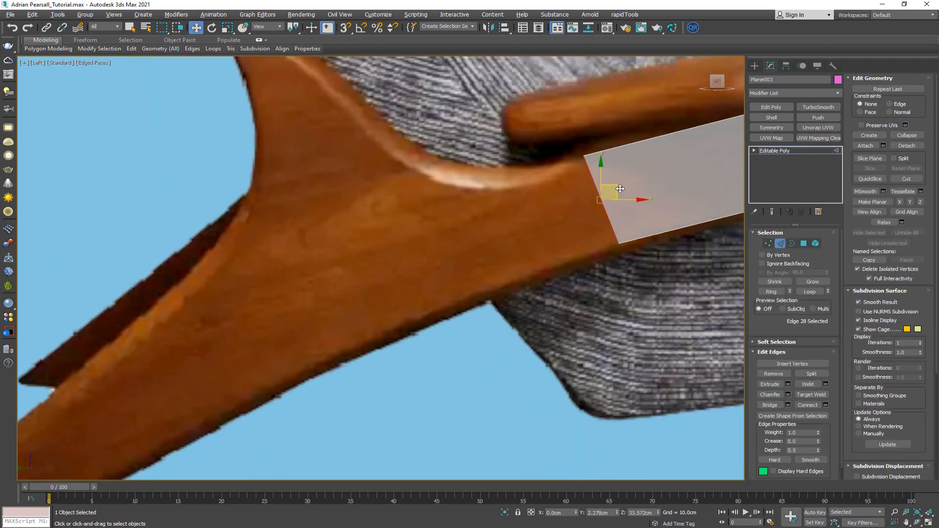
{"action": "left_click_drag", "start_coordinate": [608, 192], "coordinate": [509, 225], "text": "shift"}
{"action": "scroll", "coordinate": [509, 225], "scroll_direction": "down", "scroll_amount": 3}
{"action": "middle_click_drag", "start_coordinate": [508, 225], "coordinate": [595, 202]}
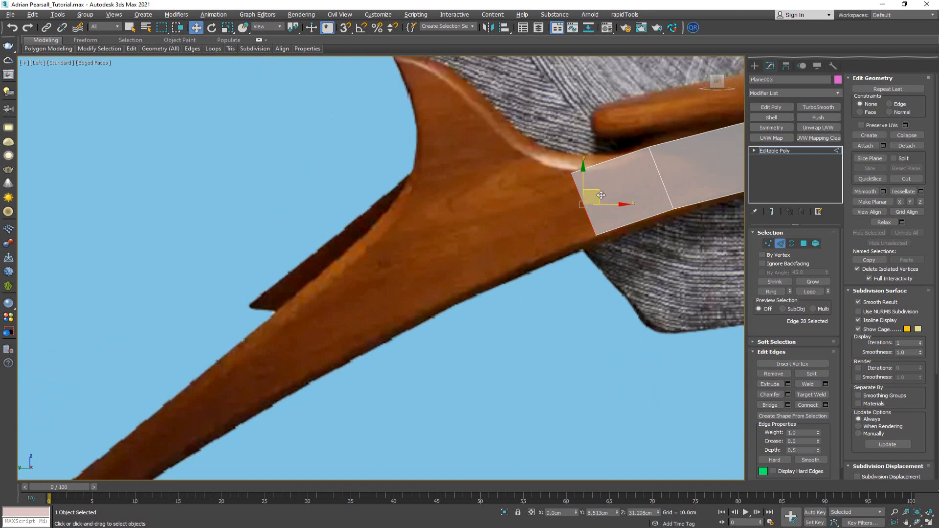
{"action": "left_click_drag", "start_coordinate": [601, 194], "coordinate": [409, 261], "text": "shift"}
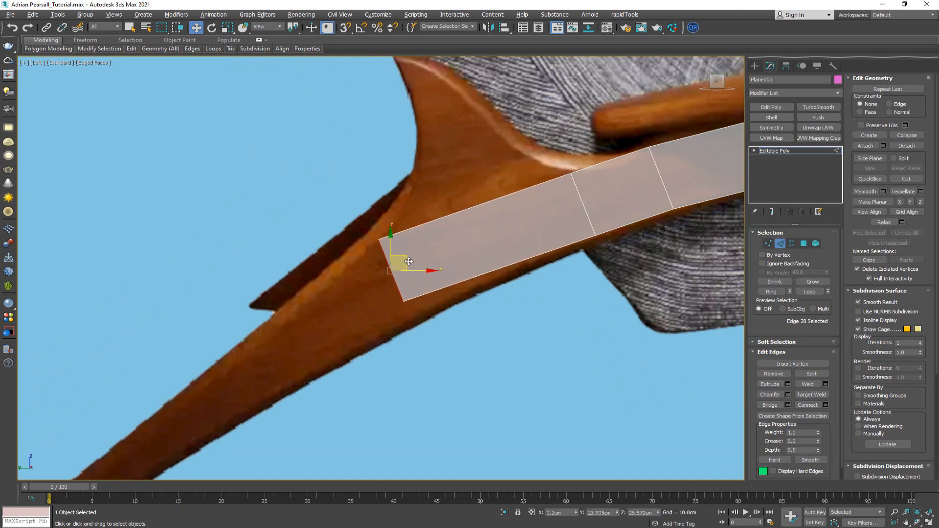
Step: Extend the end edge twice more down the rear leg as far as its foot
{"action": "middle_click_drag", "start_coordinate": [421, 292], "coordinate": [601, 208]}
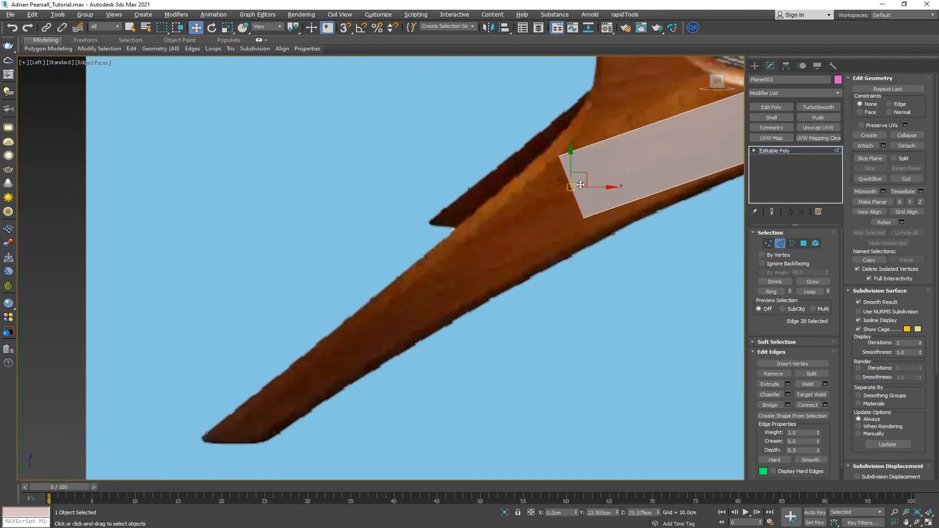
{"action": "left_click_drag", "start_coordinate": [582, 177], "coordinate": [407, 320], "text": "shift"}
{"action": "middle_click_drag", "start_coordinate": [407, 320], "coordinate": [473, 234]}
{"action": "left_click_drag", "start_coordinate": [473, 234], "coordinate": [316, 368], "text": "shift"}
Step: Move the two end vertices of the rear leg onto the corners of the foot's flat bottom
{"action": "scroll", "coordinate": [316, 368], "scroll_direction": "up", "scroll_amount": 4}
{"action": "key", "text": "1"}
{"action": "left_click_drag", "start_coordinate": [358, 390], "coordinate": [251, 461]}
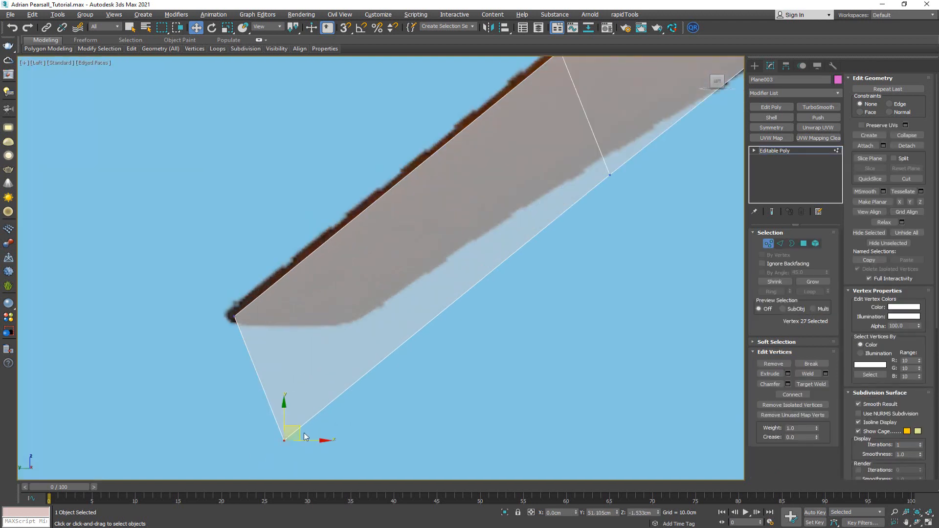
{"action": "left_click_drag", "start_coordinate": [304, 432], "coordinate": [355, 318]}
{"action": "left_click", "coordinate": [236, 317]}
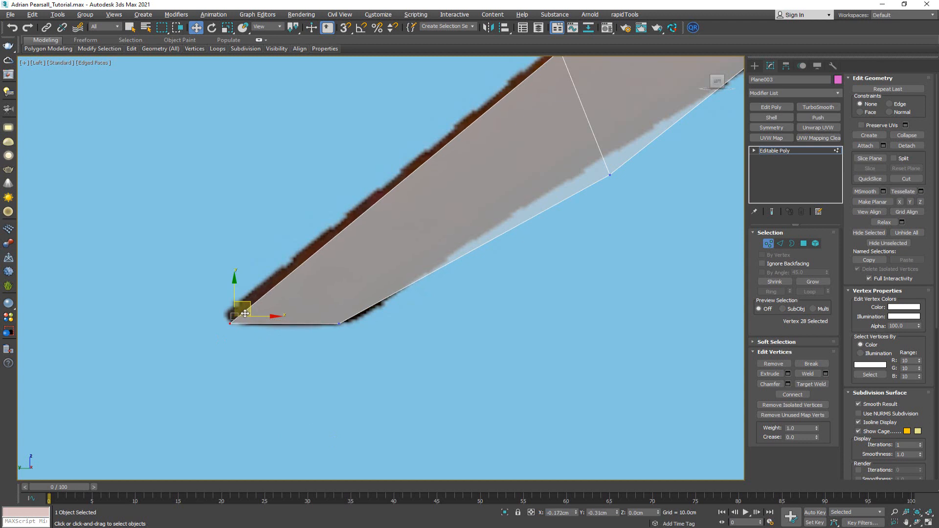
Step: Move the lower vertices of the rear leg's two intermediate edges onto the wood's lower outline
{"action": "middle_click_drag", "start_coordinate": [616, 172], "coordinate": [398, 316]}
{"action": "left_click_drag", "start_coordinate": [399, 316], "coordinate": [417, 256]}
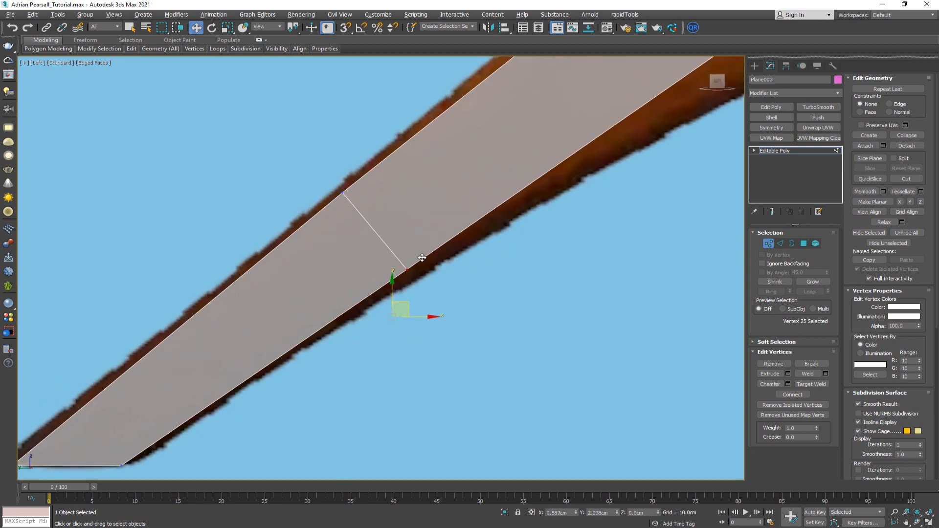
{"action": "scroll", "coordinate": [415, 225], "scroll_direction": "up", "scroll_amount": 2}
{"action": "middle_click_drag", "start_coordinate": [415, 226], "coordinate": [390, 321]}
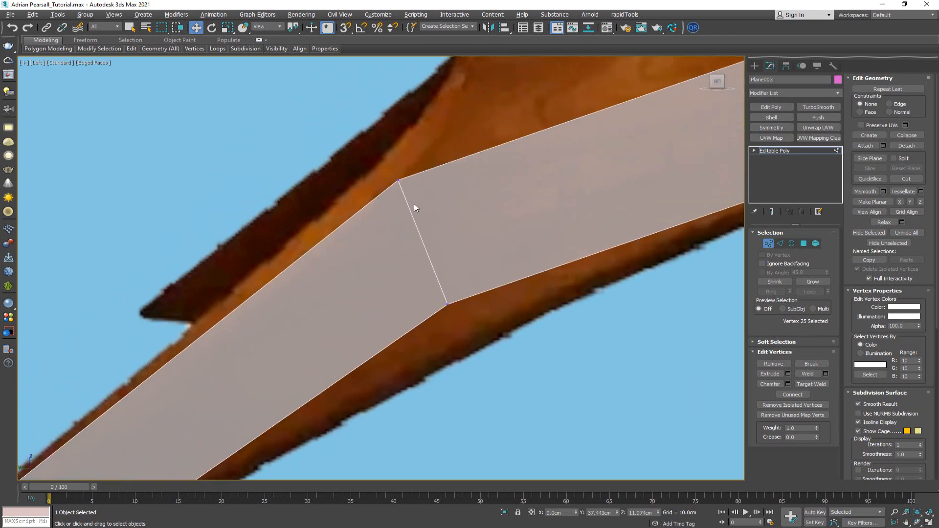
{"action": "left_click_drag", "start_coordinate": [474, 289], "coordinate": [508, 305]}
Step: Extend the junction polygon's upper edge into the pointed backrest support and fit both new corners onto its outline
{"action": "scroll", "coordinate": [371, 361], "scroll_direction": "down", "scroll_amount": 3}
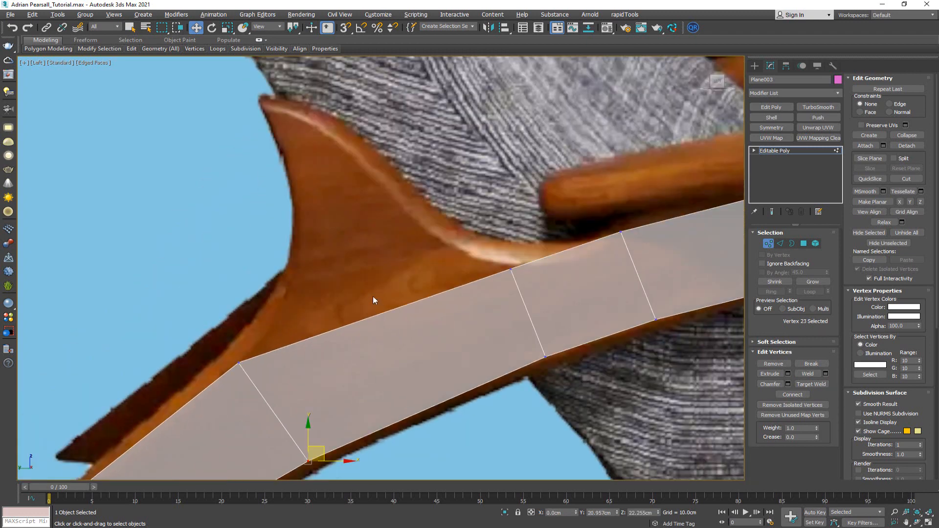
{"action": "key", "text": "2"}
{"action": "left_click", "coordinate": [391, 311]}
{"action": "left_click_drag", "start_coordinate": [386, 306], "coordinate": [350, 210], "text": "shift"}
{"action": "key", "text": "1"}
{"action": "left_click", "coordinate": [473, 179]}
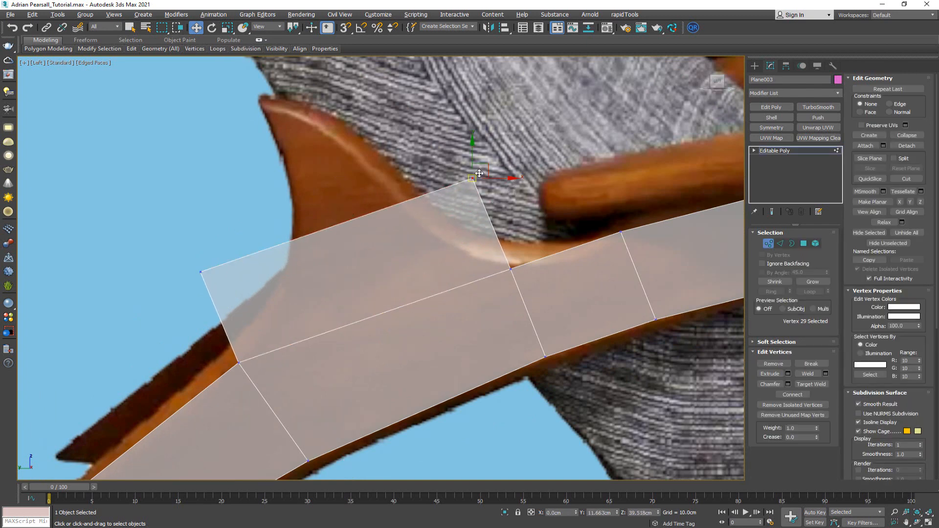
{"action": "left_click_drag", "start_coordinate": [479, 173], "coordinate": [410, 200]}
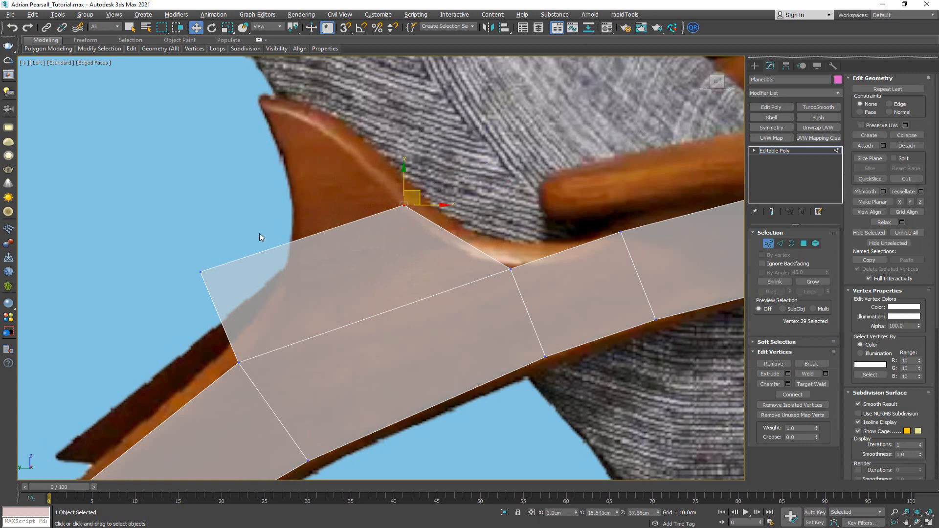
{"action": "left_click", "coordinate": [201, 272]}
{"action": "left_click_drag", "start_coordinate": [216, 261], "coordinate": [314, 241]}
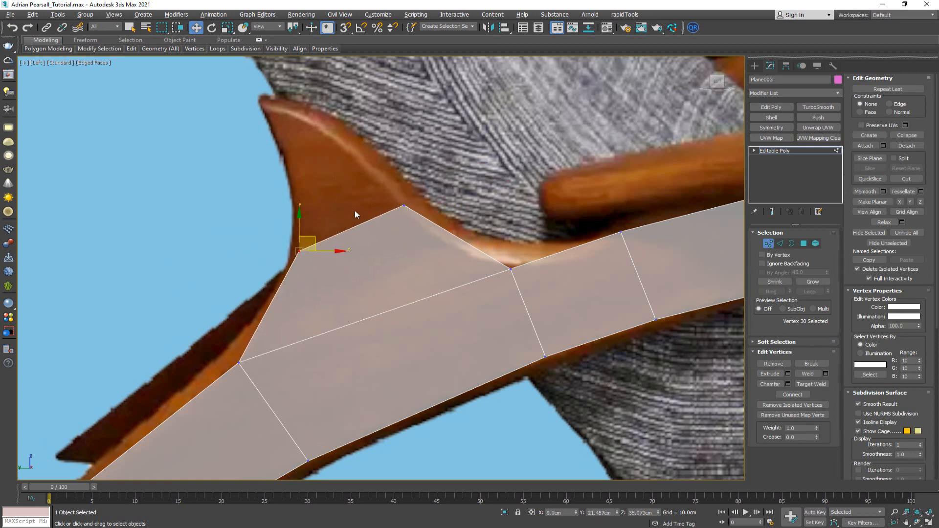
Step: Extend the upper edge with two more polygons to the backrest support's tip and scale the end edge down to fit it
{"action": "key", "text": "2"}
{"action": "left_click_drag", "start_coordinate": [358, 215], "coordinate": [291, 86]}
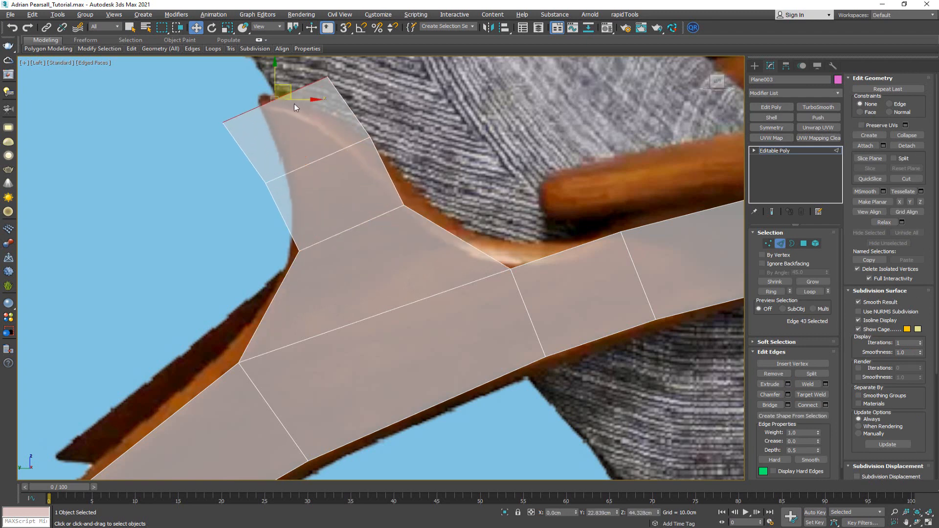
{"action": "scroll", "coordinate": [295, 104], "scroll_direction": "up", "scroll_amount": 3}
{"action": "middle_click_drag", "start_coordinate": [295, 105], "coordinate": [325, 156]}
{"action": "key", "text": "r"}
{"action": "left_click_drag", "start_coordinate": [297, 140], "coordinate": [314, 281]}
{"action": "key", "text": "w"}
{"action": "left_click_drag", "start_coordinate": [299, 138], "coordinate": [337, 336]}
{"action": "key", "text": "r"}
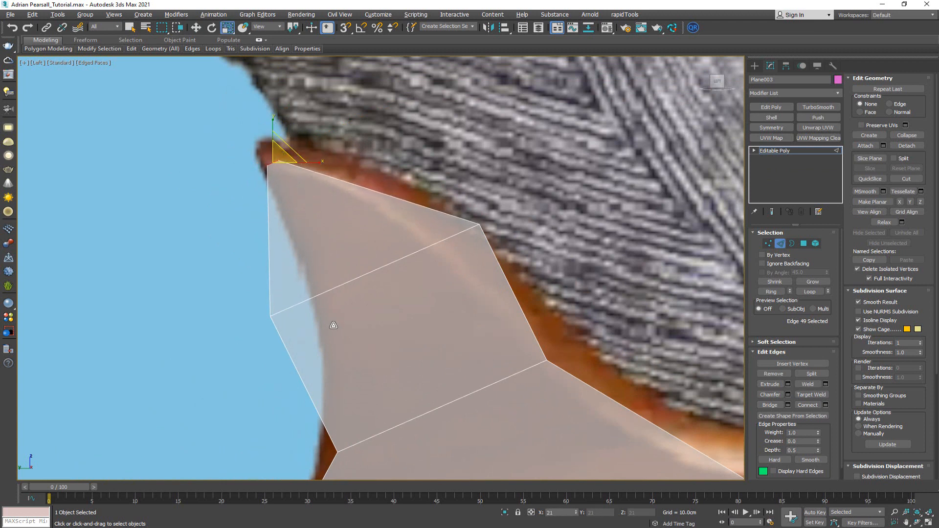
{"action": "key", "text": "w"}
{"action": "left_click_drag", "start_coordinate": [292, 155], "coordinate": [299, 165]}
Step: Adjust the middle and tip vertices of the backrest support so they follow its curved outline on both sides
{"action": "key", "text": "1"}
{"action": "left_click_drag", "start_coordinate": [250, 294], "coordinate": [311, 346]}
{"action": "left_click_drag", "start_coordinate": [359, 283], "coordinate": [342, 281]}
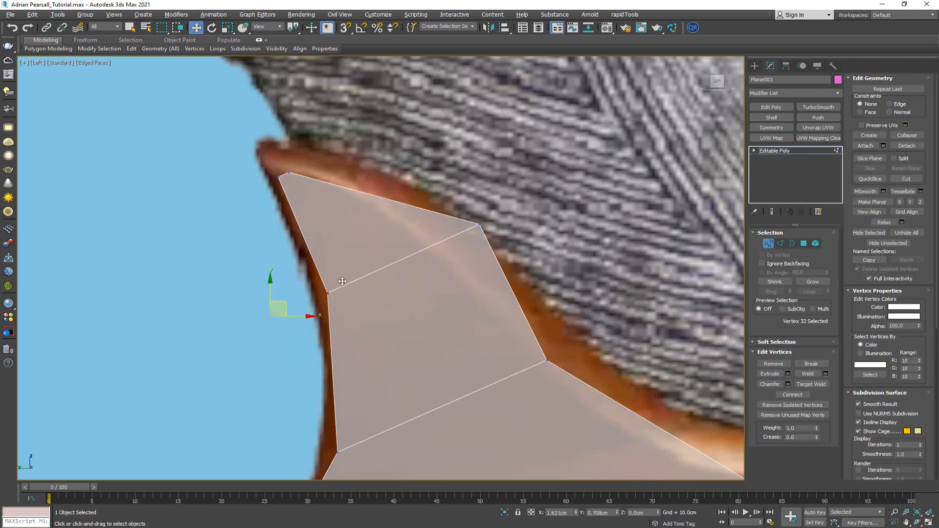
{"action": "left_click", "coordinate": [480, 223]}
{"action": "left_click_drag", "start_coordinate": [496, 210], "coordinate": [451, 235]}
{"action": "left_click_drag", "start_coordinate": [292, 177], "coordinate": [316, 164]}
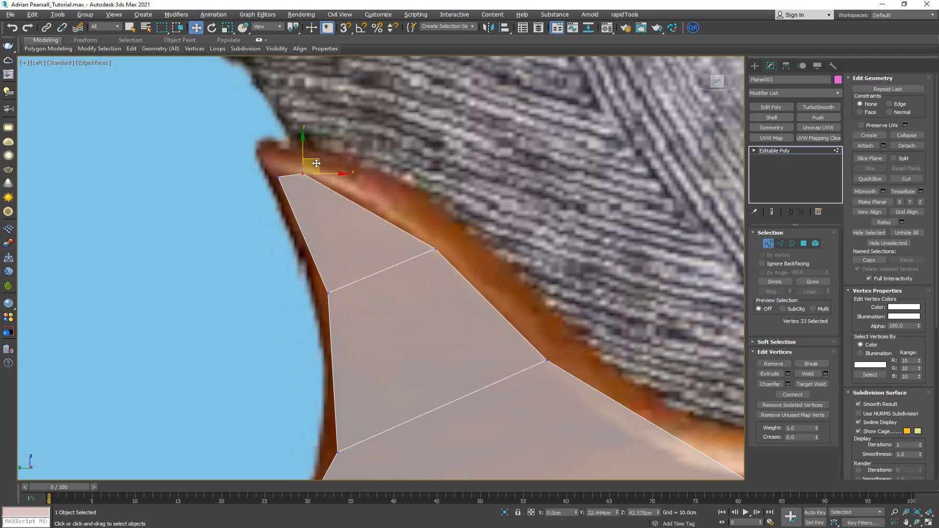
{"action": "left_click", "coordinate": [281, 176]}
Step: Shift the vertices at the base of the backrest support's curve and beneath the armrest's rear end onto the frame's upper outline
{"action": "scroll", "coordinate": [332, 195], "scroll_direction": "down", "scroll_amount": 4}
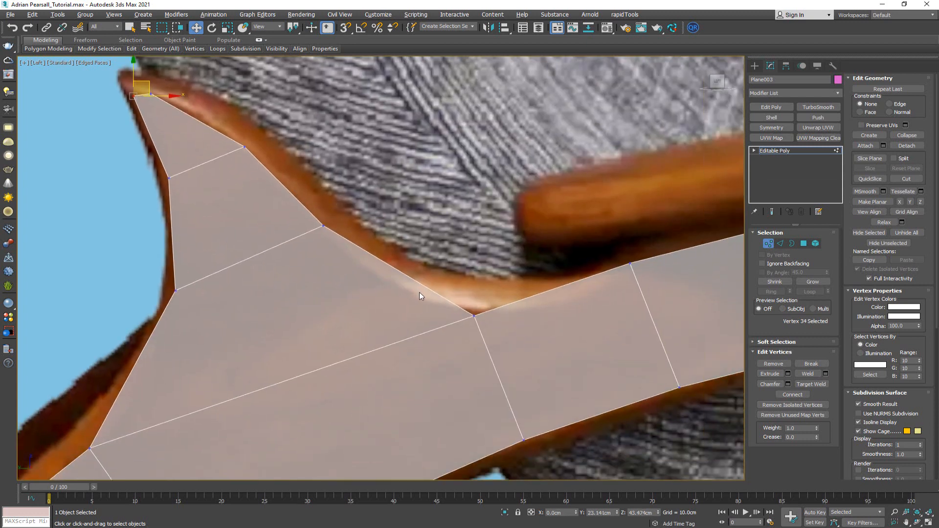
{"action": "left_click", "coordinate": [473, 316]}
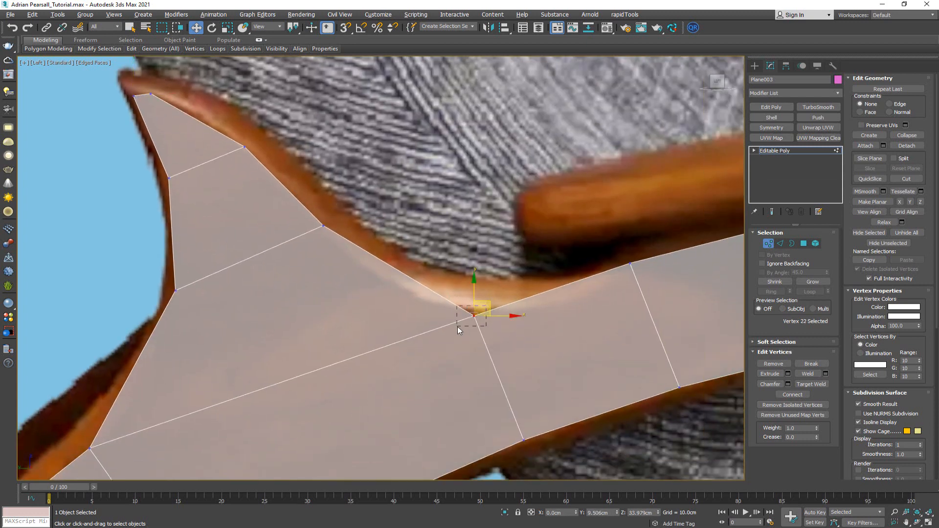
{"action": "left_click_drag", "start_coordinate": [491, 304], "coordinate": [476, 299]}
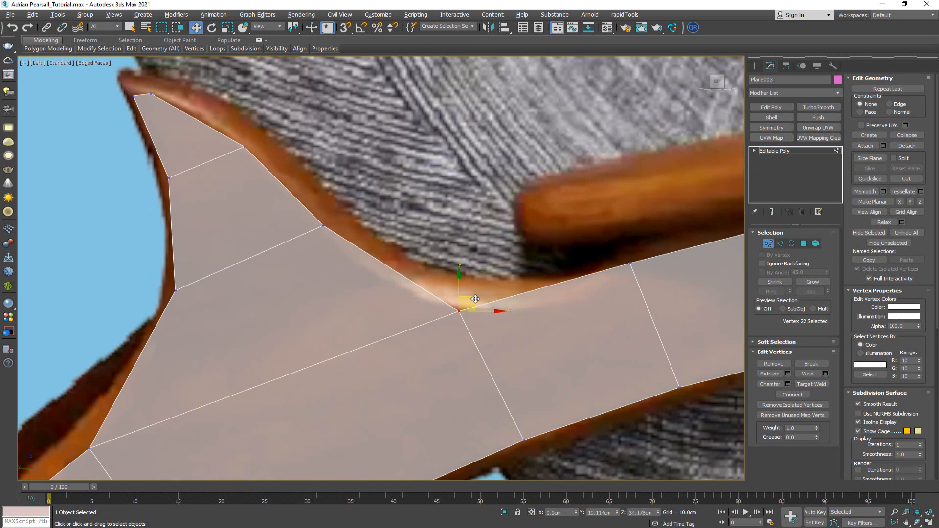
{"action": "scroll", "coordinate": [475, 304], "scroll_direction": "down", "scroll_amount": 2}
{"action": "middle_click_drag", "start_coordinate": [475, 304], "coordinate": [383, 251]}
{"action": "scroll", "coordinate": [384, 249], "scroll_direction": "down", "scroll_amount": 2}
{"action": "middle_click_drag", "start_coordinate": [464, 284], "coordinate": [409, 280]}
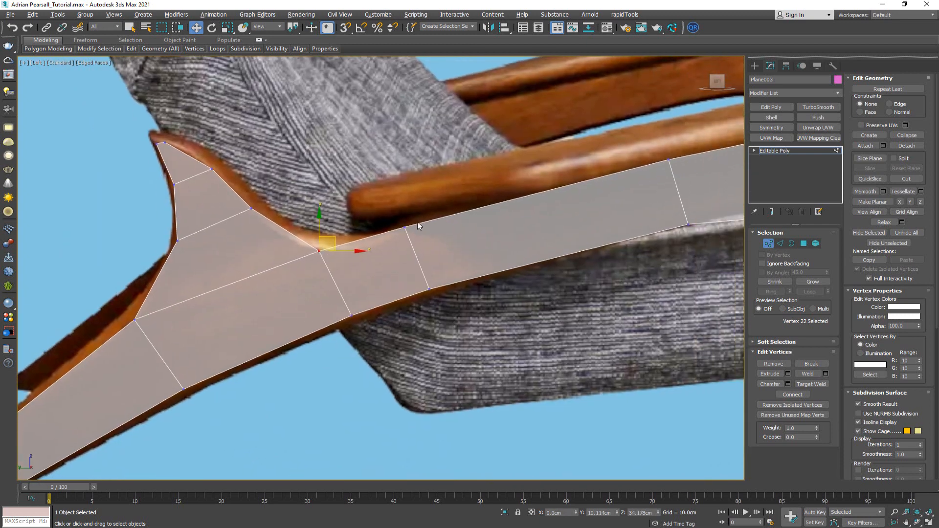
{"action": "scroll", "coordinate": [412, 228], "scroll_direction": "up", "scroll_amount": 4}
{"action": "mouse_move", "coordinate": [405, 212]}
{"action": "left_mouse_down"}
{"action": "mouse_move", "coordinate": [425, 249]}
{"action": "mouse_move", "coordinate": [426, 283]}
{"action": "mouse_move", "coordinate": [408, 207]}
{"action": "left_mouse_up"}
{"action": "scroll", "coordinate": [353, 289], "scroll_direction": "down", "scroll_amount": 2}
{"action": "middle_click_drag", "start_coordinate": [353, 289], "coordinate": [368, 262]}
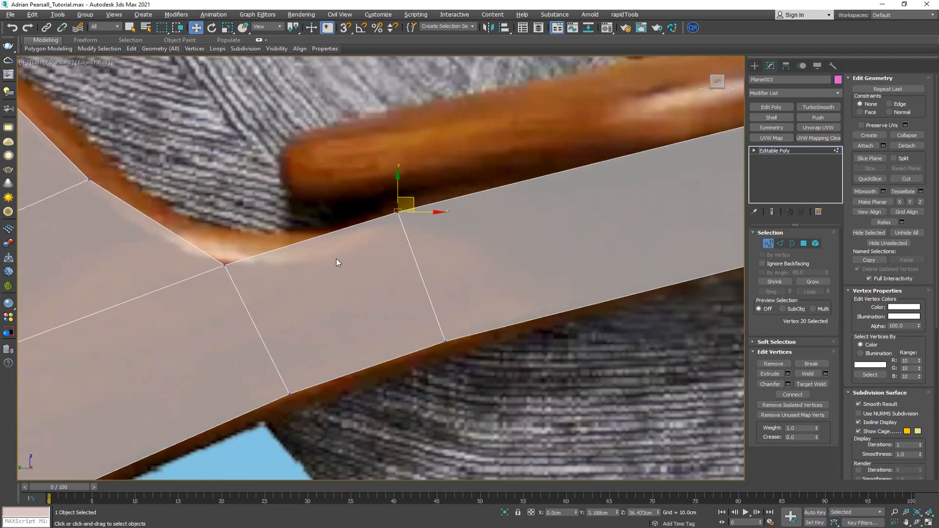
Step: Insert an edge loop in the polygon below the armrest's rear end and lower its upper vertex onto the curved contour
{"action": "key", "text": "alt+1"}
{"action": "left_click", "coordinate": [324, 252]}
{"action": "key", "text": "w"}
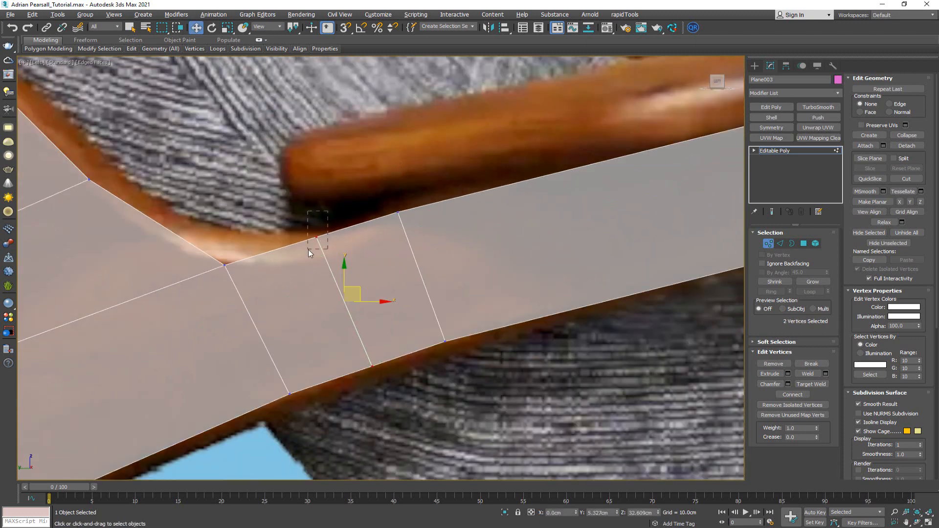
{"action": "left_click_drag", "start_coordinate": [308, 249], "coordinate": [341, 244]}
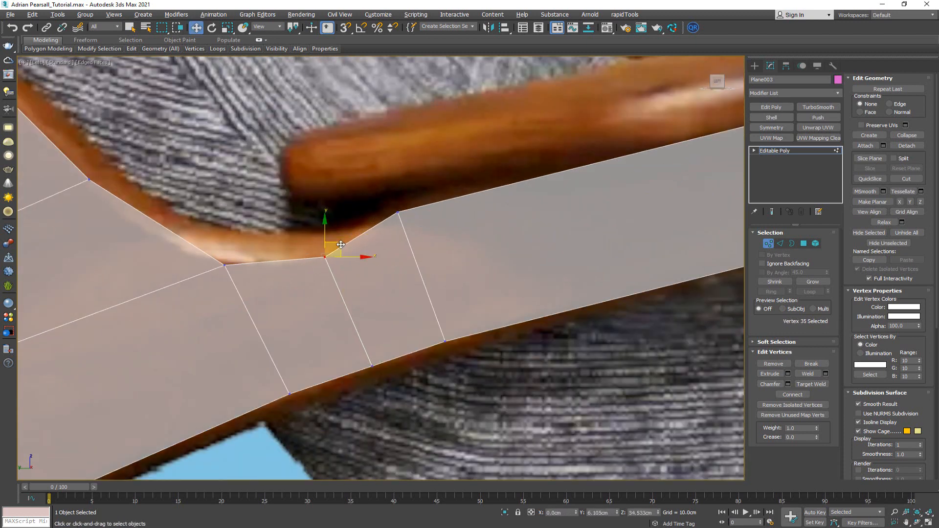
Step: Add two edge loops to the rail behind the front leg and fit the lower vertices there to the curved underside
{"action": "middle_click_drag", "start_coordinate": [365, 294], "coordinate": [405, 235]}
{"action": "scroll", "coordinate": [406, 236], "scroll_direction": "down", "scroll_amount": 3}
{"action": "middle_click_drag", "start_coordinate": [559, 233], "coordinate": [320, 300]}
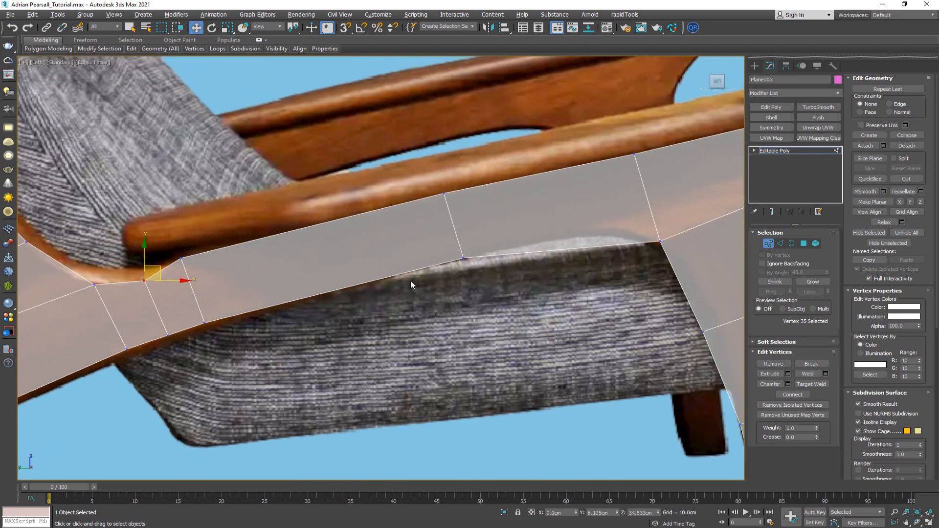
{"action": "middle_click_drag", "start_coordinate": [410, 285], "coordinate": [347, 282]}
{"action": "key", "text": "alt+1"}
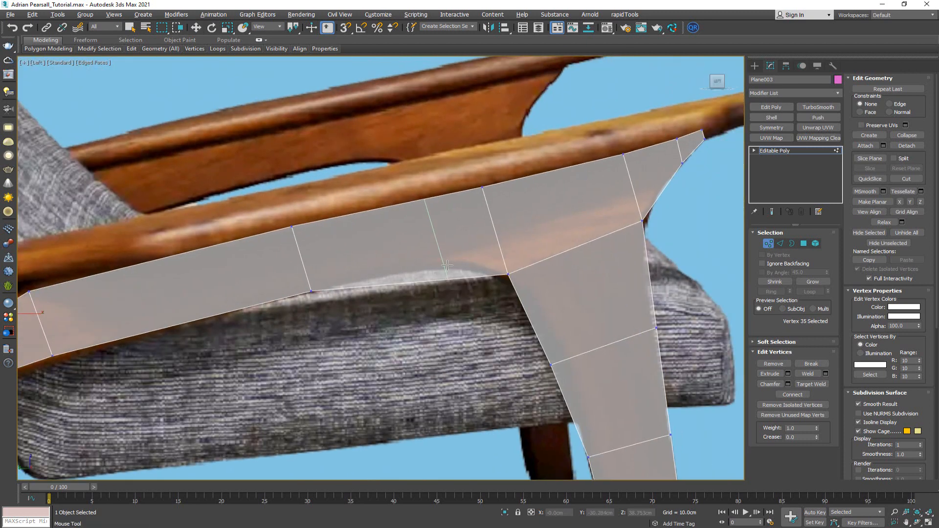
{"action": "left_click", "coordinate": [418, 268]}
{"action": "left_click", "coordinate": [459, 264]}
{"action": "right_click", "coordinate": [460, 264]}
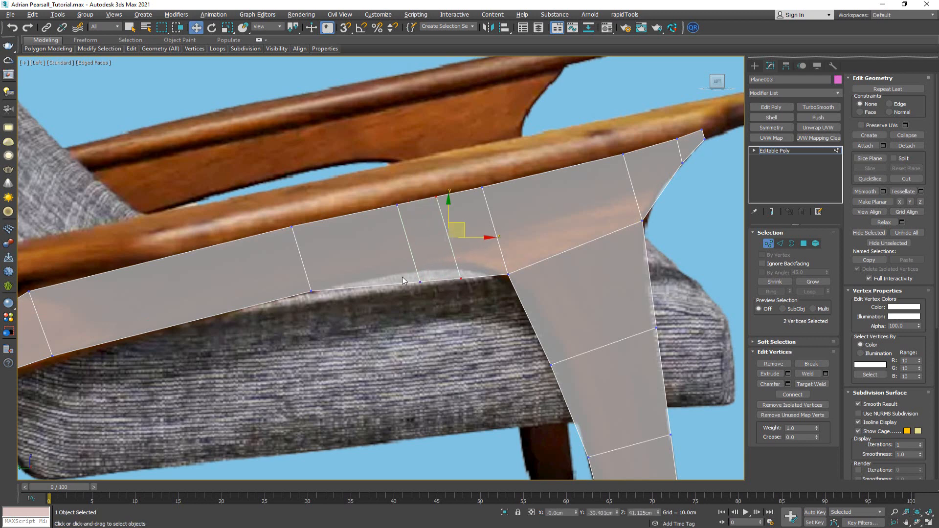
{"action": "mouse_move", "coordinate": [413, 270]}
{"action": "left_mouse_down"}
{"action": "mouse_move", "coordinate": [479, 298]}
{"action": "mouse_move", "coordinate": [450, 252]}
{"action": "mouse_move", "coordinate": [431, 275]}
{"action": "left_mouse_up"}
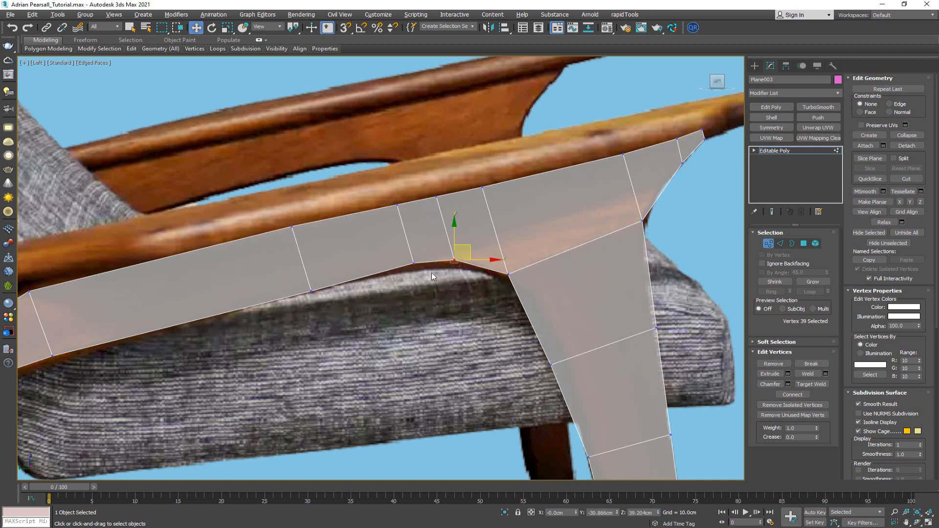
{"action": "left_click_drag", "start_coordinate": [304, 284], "coordinate": [323, 273]}
Step: Insert one edge loop near the middle of the long rail polygon under the armrest
{"action": "scroll", "coordinate": [287, 306], "scroll_direction": "up", "scroll_amount": 5}
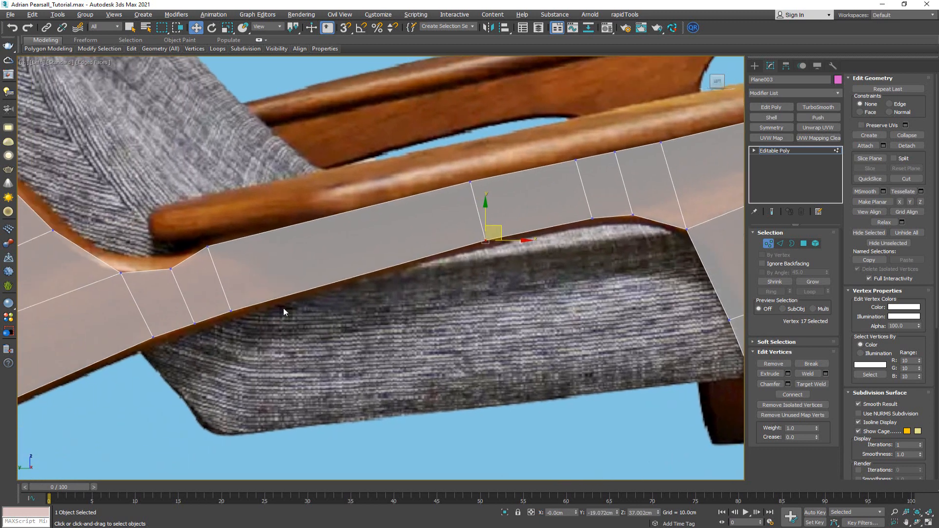
{"action": "key", "text": "alt+c"}
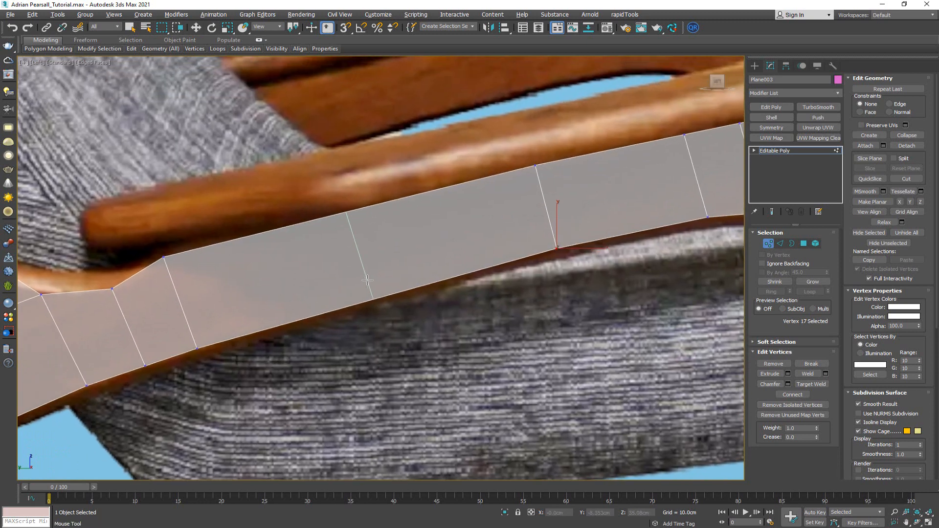
{"action": "left_click", "coordinate": [367, 279]}
{"action": "right_click", "coordinate": [415, 283]}
Step: Shift the front leg's three upper inner-side vertices, from the rail corner downward, onto the wood's inner outline
{"action": "scroll", "coordinate": [161, 342], "scroll_direction": "down", "scroll_amount": 4}
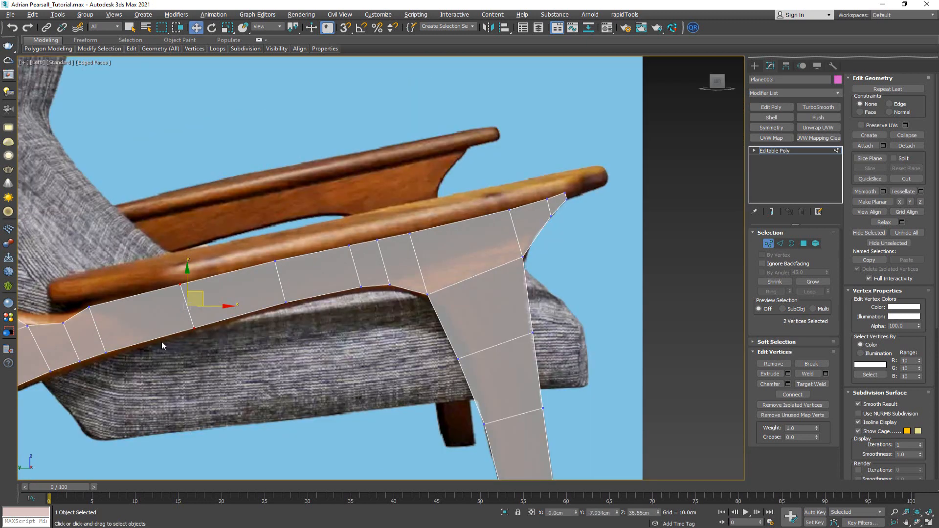
{"action": "scroll", "coordinate": [425, 289], "scroll_direction": "down", "scroll_amount": 3}
{"action": "scroll", "coordinate": [492, 288], "scroll_direction": "up", "scroll_amount": 6}
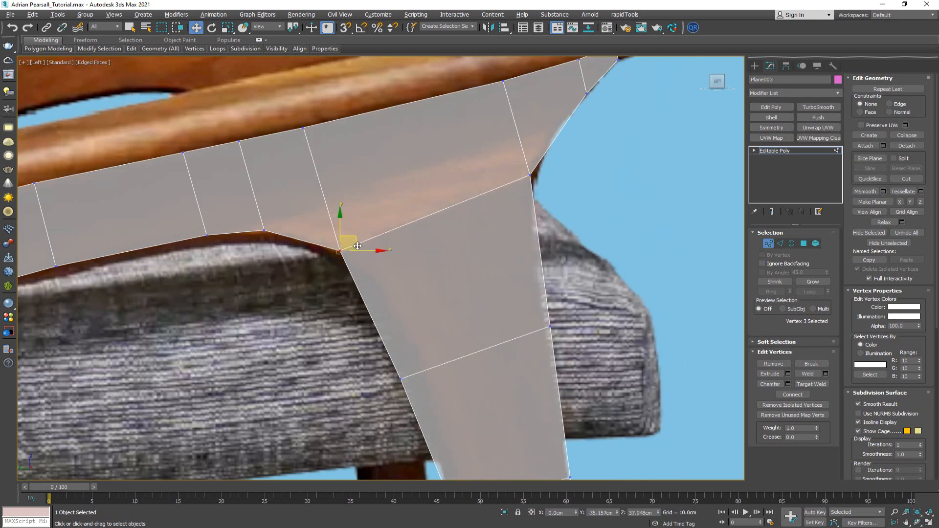
{"action": "left_click_drag", "start_coordinate": [357, 246], "coordinate": [361, 246]}
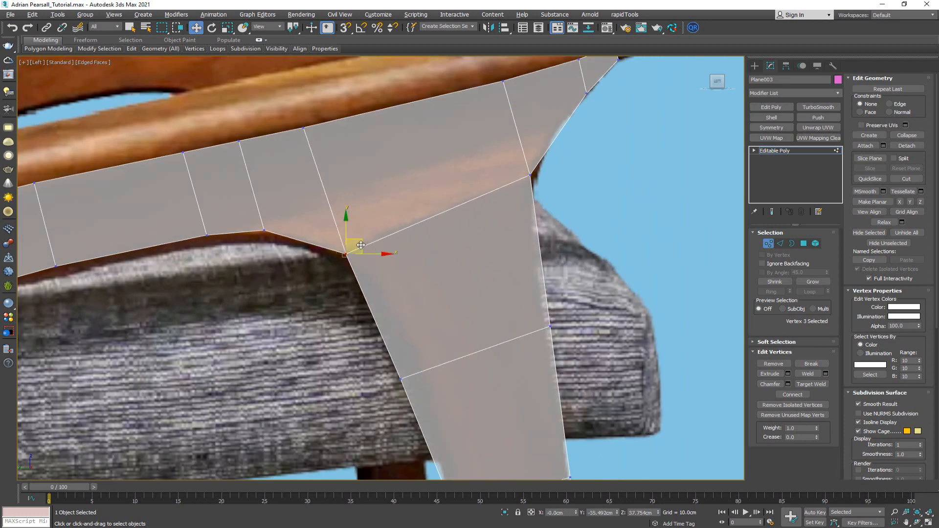
{"action": "left_click", "coordinate": [401, 379]}
{"action": "middle_click_drag", "start_coordinate": [401, 379], "coordinate": [368, 315]}
{"action": "left_click_drag", "start_coordinate": [384, 306], "coordinate": [404, 294]}
{"action": "middle_click_drag", "start_coordinate": [408, 458], "coordinate": [395, 345]}
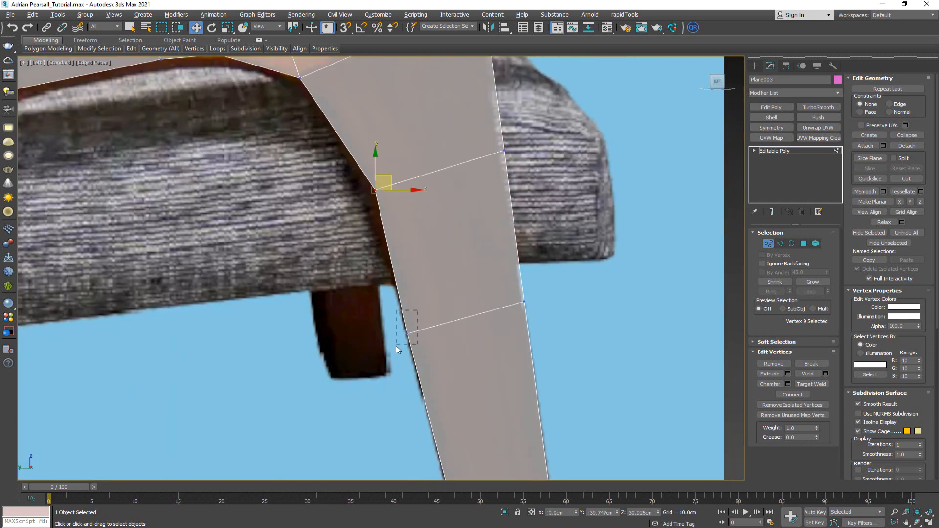
{"action": "left_click", "coordinate": [408, 334]}
{"action": "left_click_drag", "start_coordinate": [424, 325], "coordinate": [432, 324]}
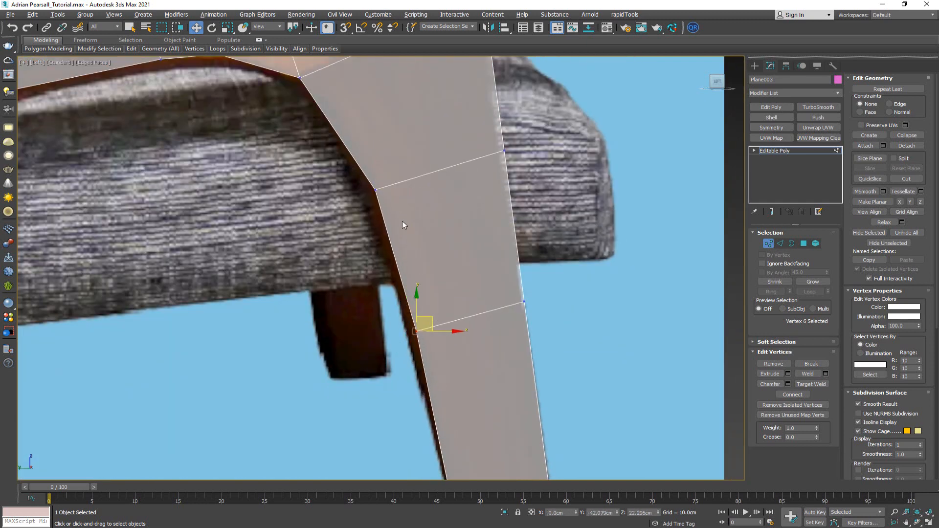
Step: Insert an edge loop across the top polygon of the front leg and move its inner vertex onto the curved wood outline
{"action": "middle_click_drag", "start_coordinate": [387, 155], "coordinate": [394, 245]}
{"action": "key", "text": "alt+c"}
{"action": "left_click", "coordinate": [348, 223]}
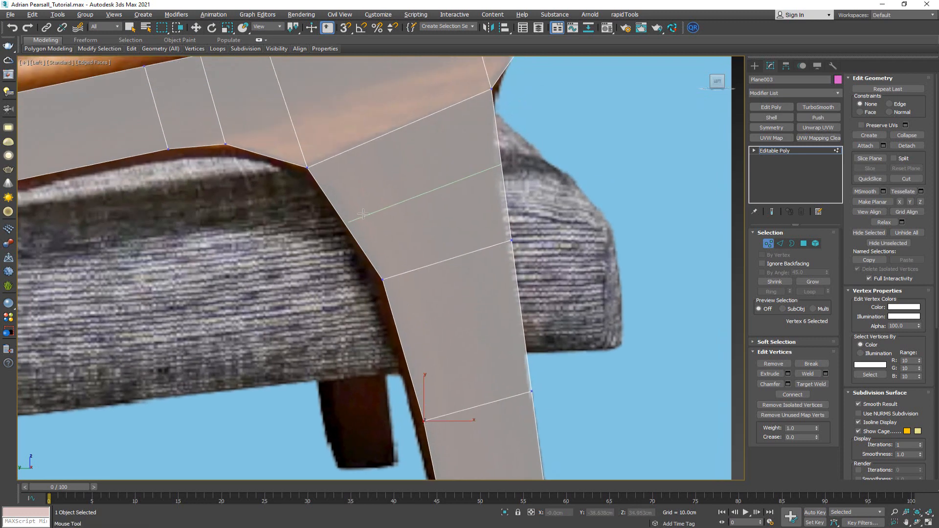
{"action": "right_click", "coordinate": [362, 215]}
{"action": "left_click", "coordinate": [349, 223]}
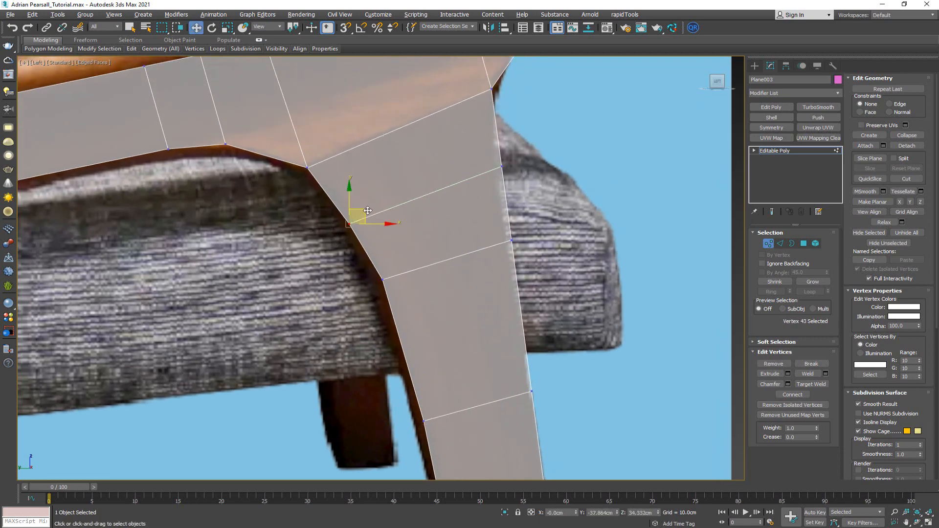
{"action": "left_click_drag", "start_coordinate": [368, 211], "coordinate": [371, 204]}
Step: Shift the three outer-side vertices along the upper front leg inward onto the wood's front outline
{"action": "left_click", "coordinate": [502, 167]}
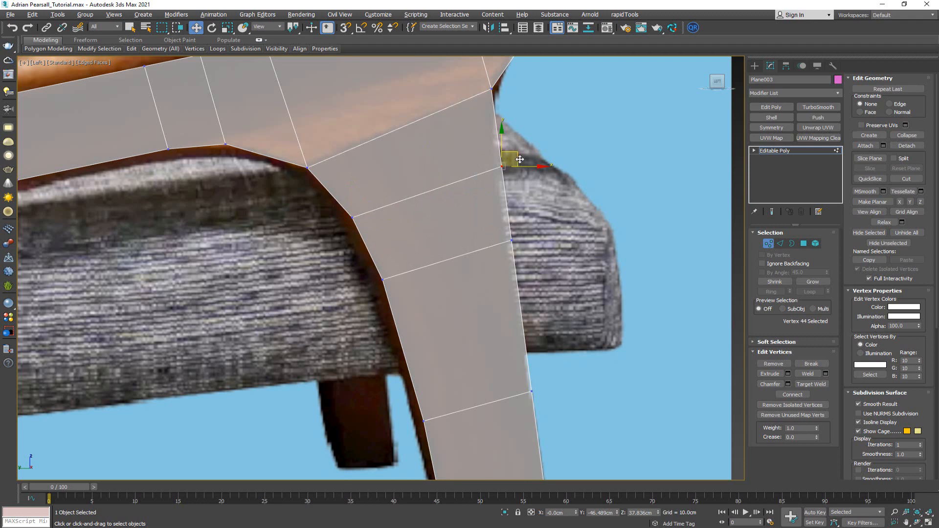
{"action": "mouse_move", "coordinate": [520, 159]}
{"action": "left_mouse_down"}
{"action": "mouse_move", "coordinate": [494, 174]}
{"action": "mouse_move", "coordinate": [506, 170]}
{"action": "left_mouse_up"}
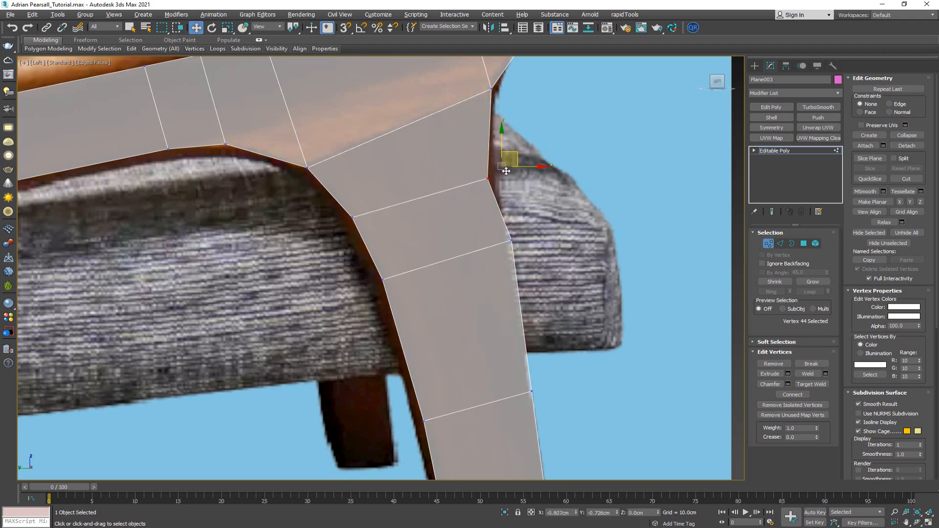
{"action": "left_click", "coordinate": [511, 240]}
{"action": "left_click_drag", "start_coordinate": [531, 230], "coordinate": [515, 243]}
{"action": "left_click", "coordinate": [531, 391]}
{"action": "middle_click_drag", "start_coordinate": [547, 386], "coordinate": [509, 282]}
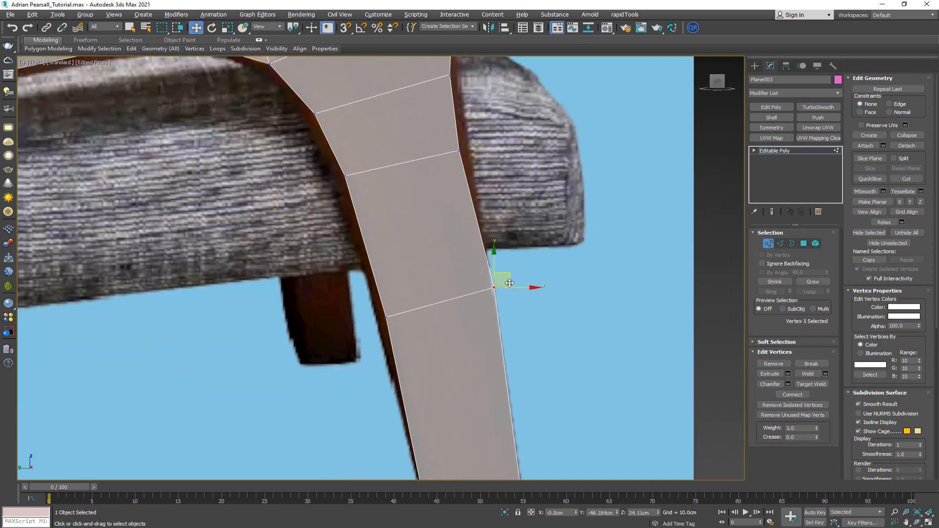
{"action": "left_click_drag", "start_coordinate": [512, 278], "coordinate": [503, 288]}
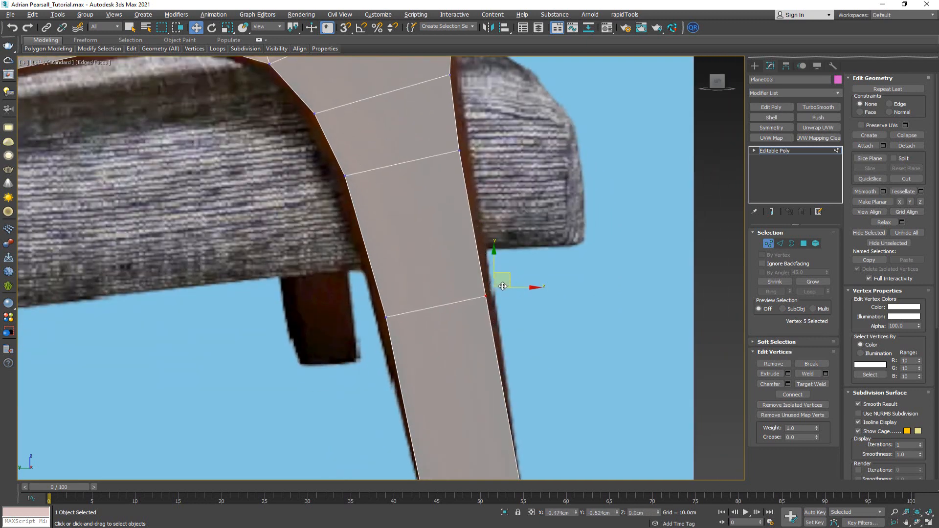
Step: Adjust the outer vertex of the front leg's lower edge loop and check the remaining leg vertices against the reference outline
{"action": "middle_click_drag", "start_coordinate": [499, 300], "coordinate": [485, 192]}
{"action": "scroll", "coordinate": [484, 269], "scroll_direction": "down", "scroll_amount": 2}
{"action": "left_click", "coordinate": [477, 282]}
{"action": "scroll", "coordinate": [477, 283], "scroll_direction": "up", "scroll_amount": 4}
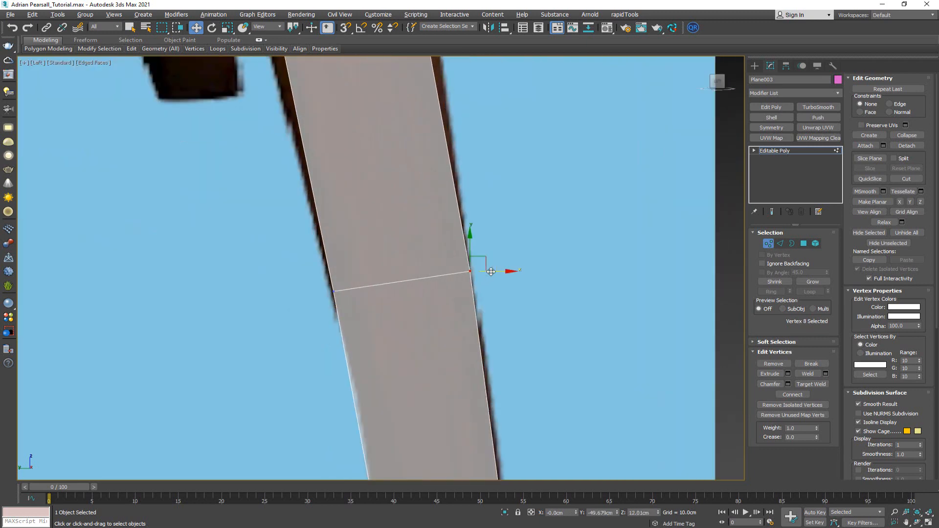
{"action": "left_click_drag", "start_coordinate": [479, 262], "coordinate": [471, 266]}
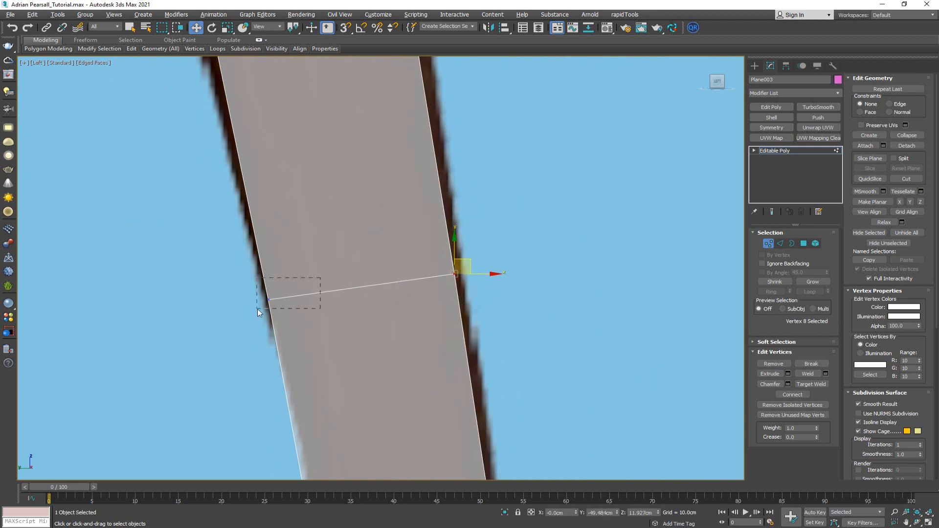
{"action": "left_click_drag", "start_coordinate": [257, 309], "coordinate": [284, 284]}
{"action": "middle_click_drag", "start_coordinate": [342, 419], "coordinate": [335, 294]}
{"action": "scroll", "coordinate": [335, 294], "scroll_direction": "down", "scroll_amount": 2}
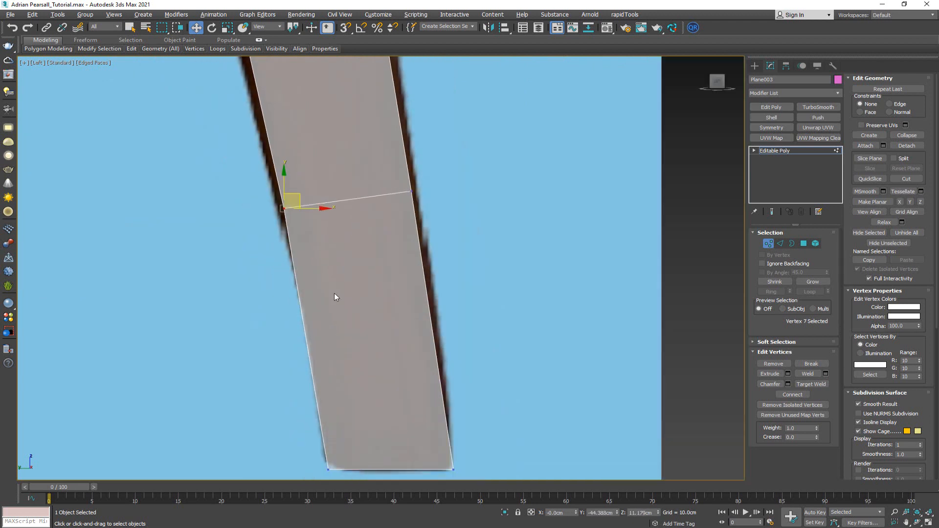
{"action": "middle_click_drag", "start_coordinate": [321, 369], "coordinate": [330, 298]}
{"action": "left_click_drag", "start_coordinate": [311, 364], "coordinate": [348, 383]}
{"action": "middle_click_drag", "start_coordinate": [308, 317], "coordinate": [398, 429]}
{"action": "scroll", "coordinate": [398, 429], "scroll_direction": "down", "scroll_amount": 3}
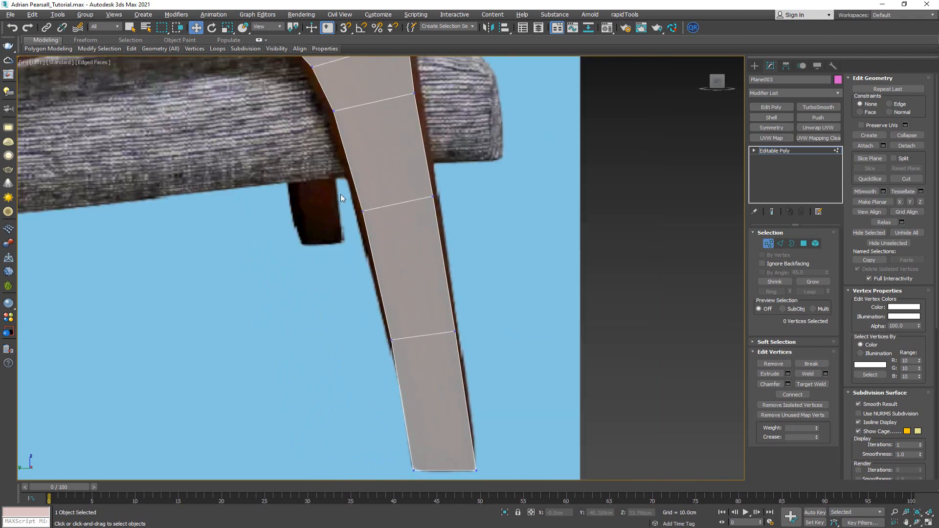
Step: Fit the vertices at the frame's front tip under the armrest to the wood contour and leave vertex editing
{"action": "middle_click_drag", "start_coordinate": [340, 197], "coordinate": [414, 295]}
{"action": "scroll", "coordinate": [415, 295], "scroll_direction": "down", "scroll_amount": 2}
{"action": "scroll", "coordinate": [529, 111], "scroll_direction": "up", "scroll_amount": 3}
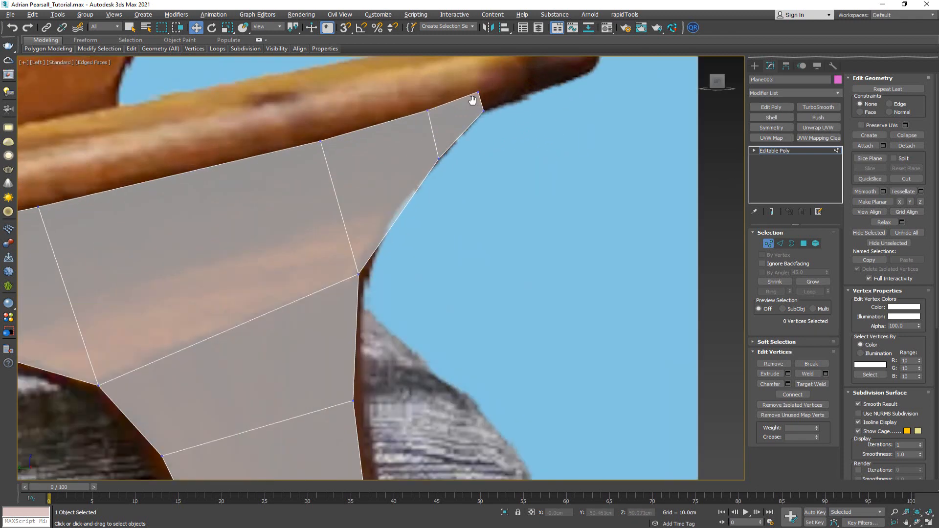
{"action": "middle_click_drag", "start_coordinate": [474, 101], "coordinate": [473, 159]}
{"action": "left_click_drag", "start_coordinate": [513, 124], "coordinate": [419, 227]}
{"action": "left_click_drag", "start_coordinate": [466, 170], "coordinate": [462, 173]}
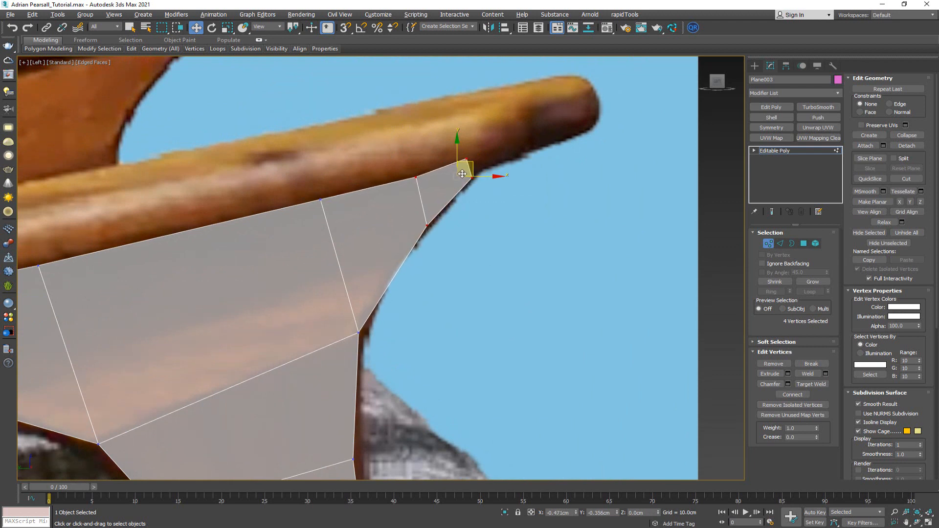
{"action": "left_click_drag", "start_coordinate": [495, 138], "coordinate": [462, 185]}
{"action": "left_click_drag", "start_coordinate": [486, 156], "coordinate": [484, 175]}
{"action": "middle_click_drag", "start_coordinate": [484, 175], "coordinate": [538, 122]}
{"action": "scroll", "coordinate": [538, 122], "scroll_direction": "down", "scroll_amount": 5}
{"action": "middle_click_drag", "start_coordinate": [321, 197], "coordinate": [442, 208]}
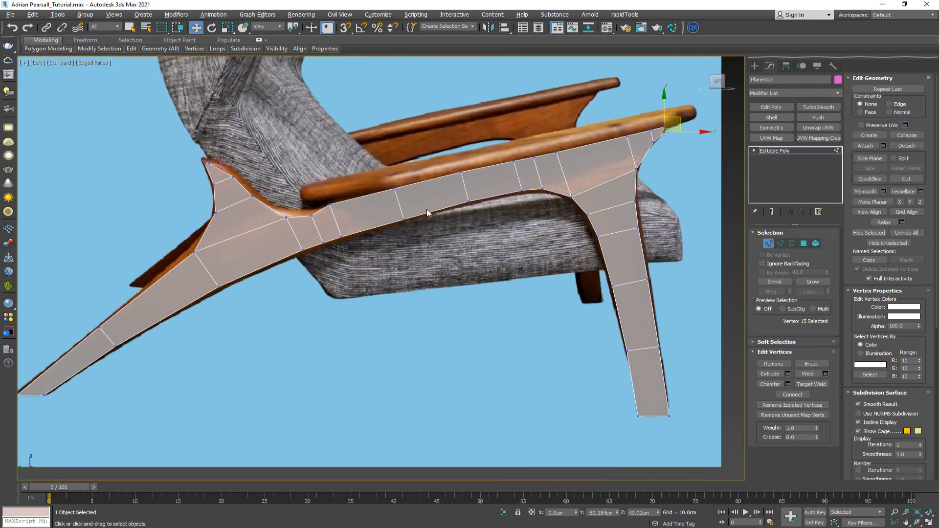
{"action": "middle_click_drag", "start_coordinate": [374, 202], "coordinate": [458, 206]}
{"action": "left_click", "coordinate": [769, 243]}
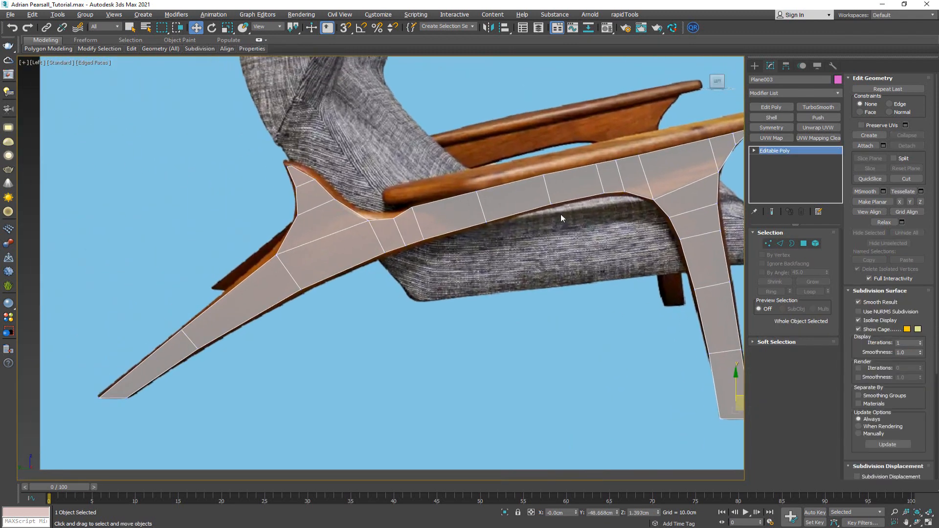
Step: In the front view, move the side frame plane along X to -35.387 cm, against the left front leg's outer edge
{"action": "middle_click_drag", "start_coordinate": [561, 215], "coordinate": [410, 214]}
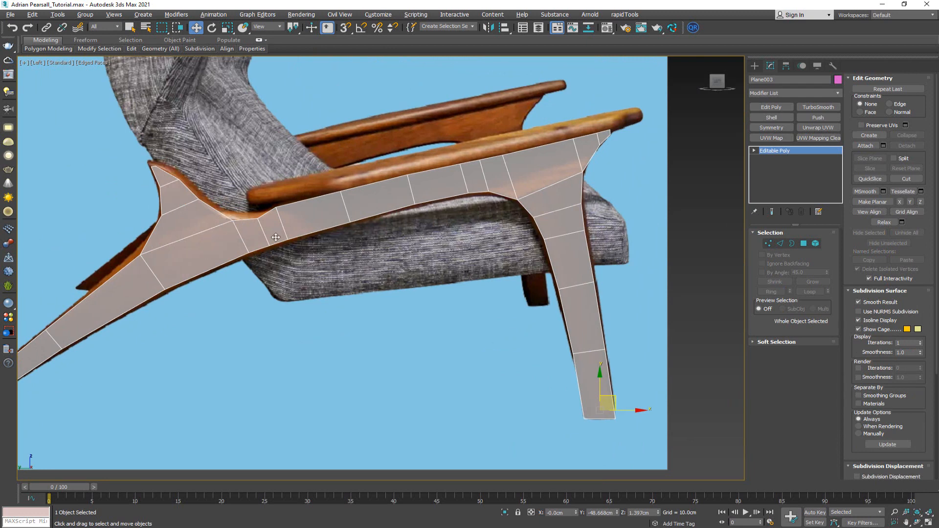
{"action": "middle_click_drag", "start_coordinate": [258, 224], "coordinate": [296, 225]}
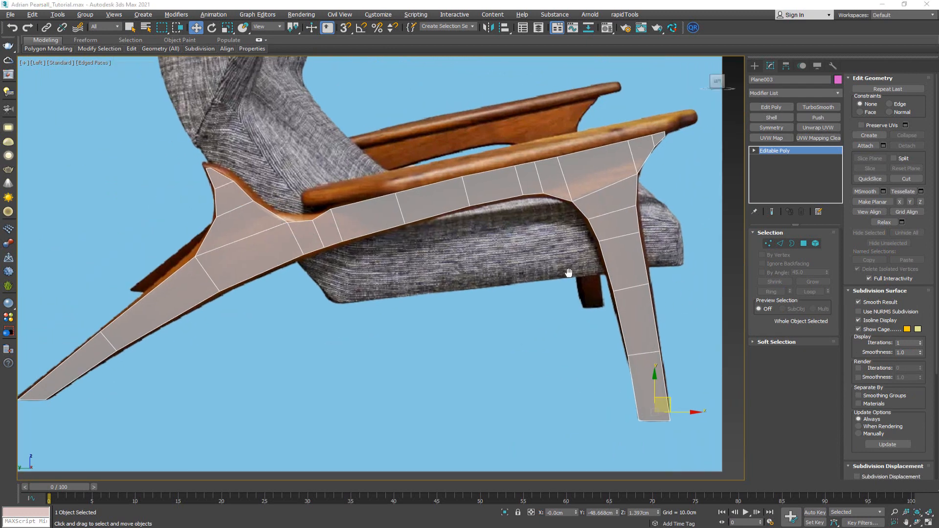
{"action": "middle_click_drag", "start_coordinate": [568, 273], "coordinate": [564, 313]}
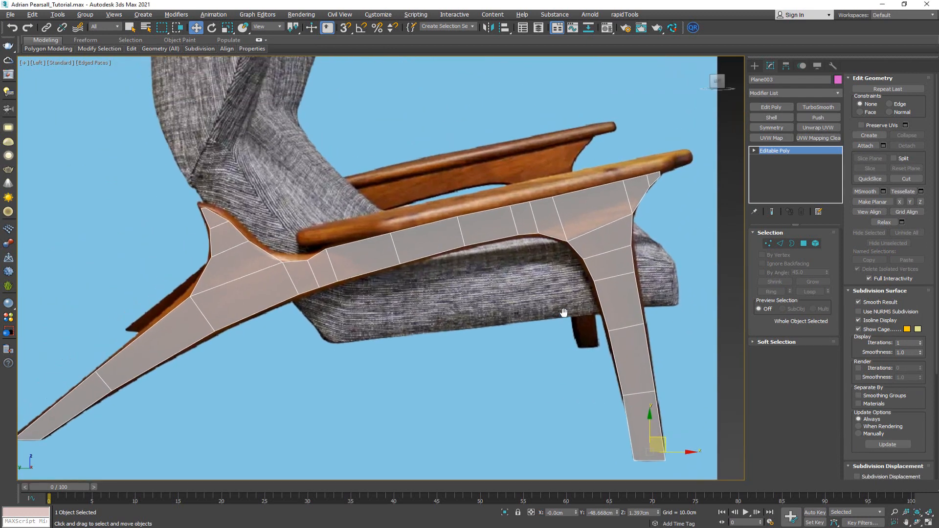
{"action": "key", "text": "alt+w"}
{"action": "middle_click_drag", "start_coordinate": [525, 209], "coordinate": [524, 192]}
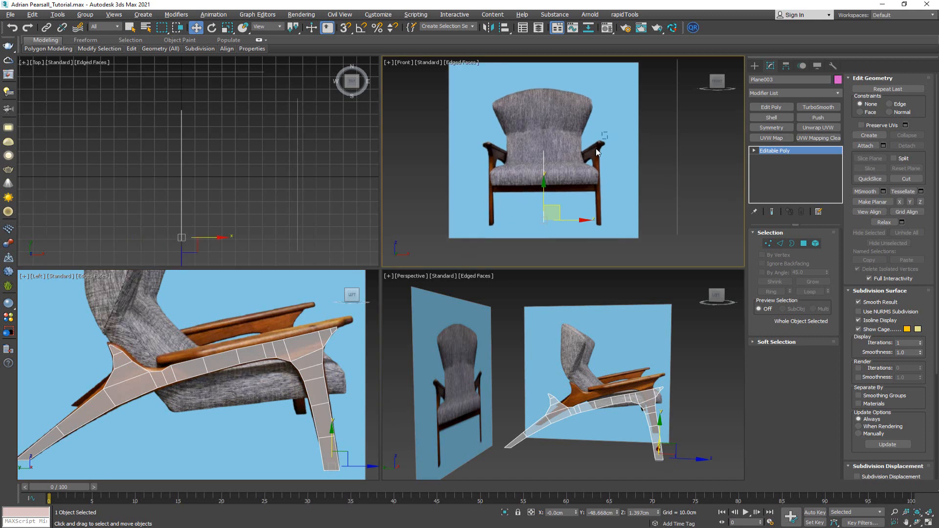
{"action": "left_click_drag", "start_coordinate": [527, 234], "coordinate": [528, 234]}
{"action": "scroll", "coordinate": [576, 219], "scroll_direction": "up", "scroll_amount": 3}
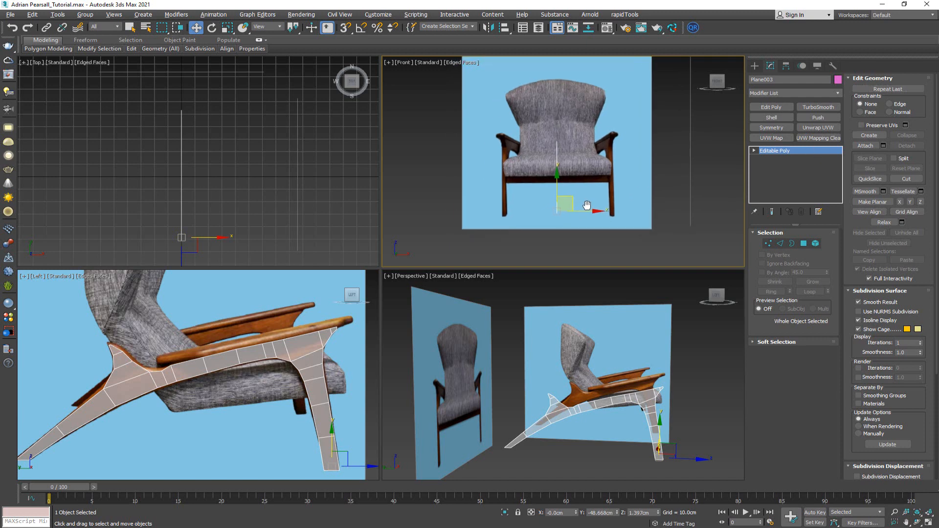
{"action": "key", "text": "alt+w"}
{"action": "middle_click_drag", "start_coordinate": [434, 204], "coordinate": [448, 252]}
{"action": "scroll", "coordinate": [448, 251], "scroll_direction": "up", "scroll_amount": 2}
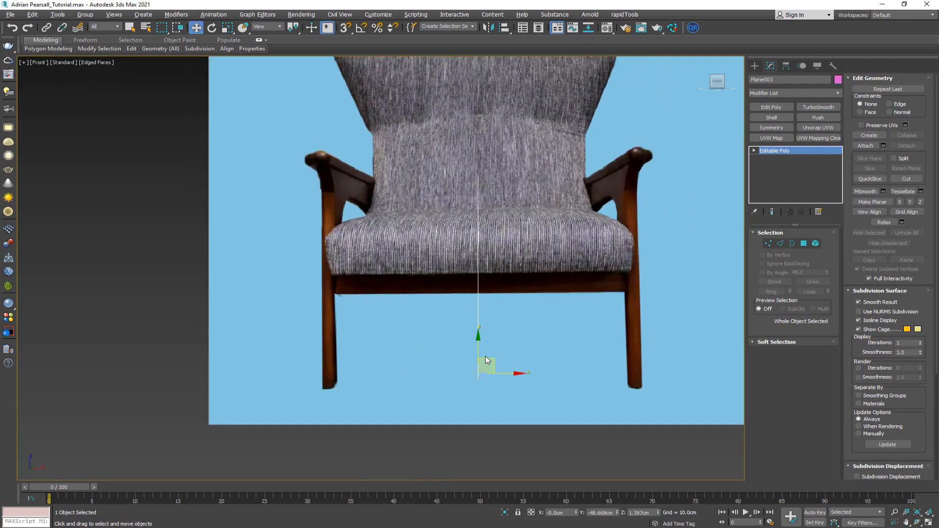
{"action": "left_click_drag", "start_coordinate": [499, 374], "coordinate": [350, 375]}
{"action": "middle_click_drag", "start_coordinate": [386, 200], "coordinate": [394, 232]}
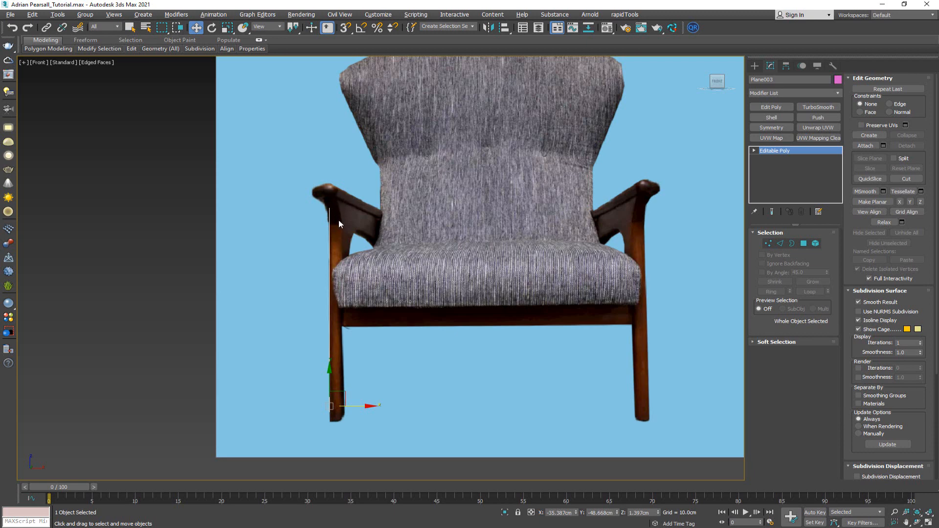
{"action": "scroll", "coordinate": [352, 321], "scroll_direction": "up", "scroll_amount": 8}
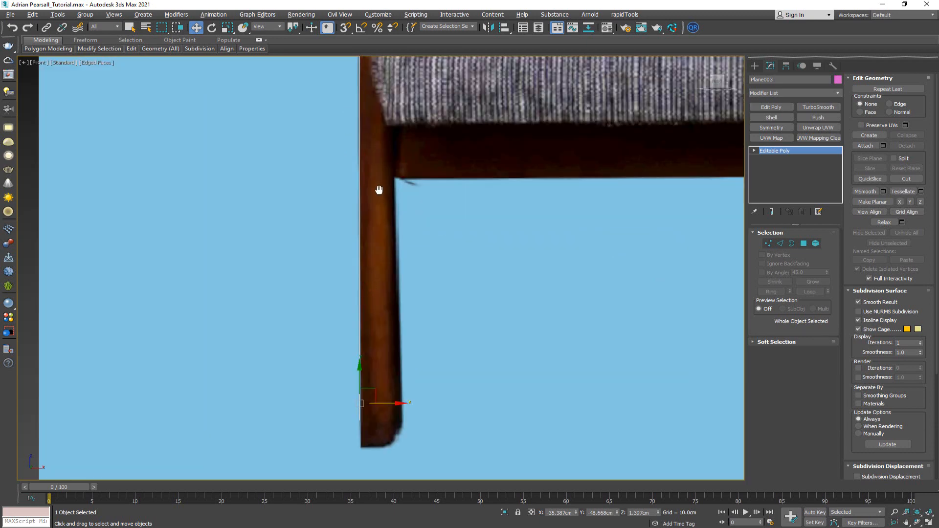
{"action": "middle_click_drag", "start_coordinate": [379, 190], "coordinate": [404, 300]}
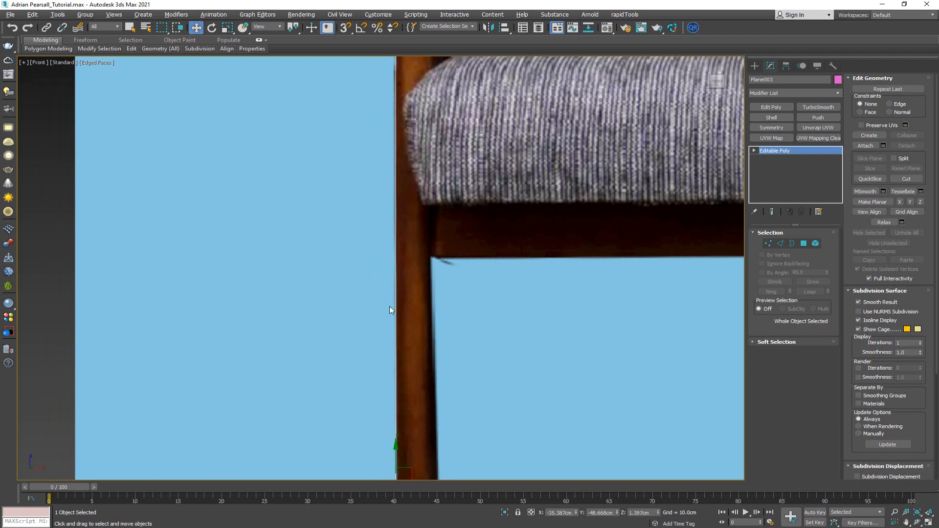
{"action": "scroll", "coordinate": [423, 307], "scroll_direction": "down", "scroll_amount": 8}
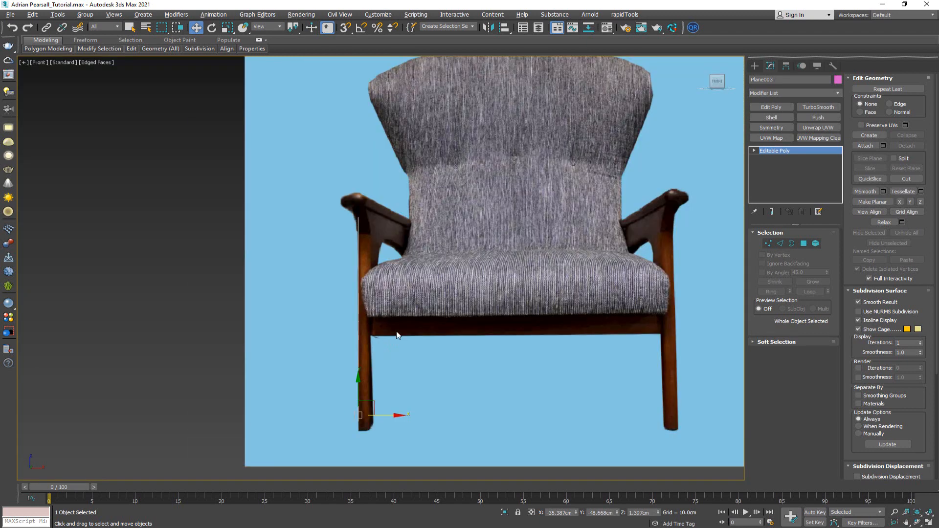
Step: Examine the side frame's placement in the perspective view and its contour fit against the side reference image
{"action": "key", "text": "alt+w"}
{"action": "middle_click_drag", "start_coordinate": [536, 340], "coordinate": [538, 305]}
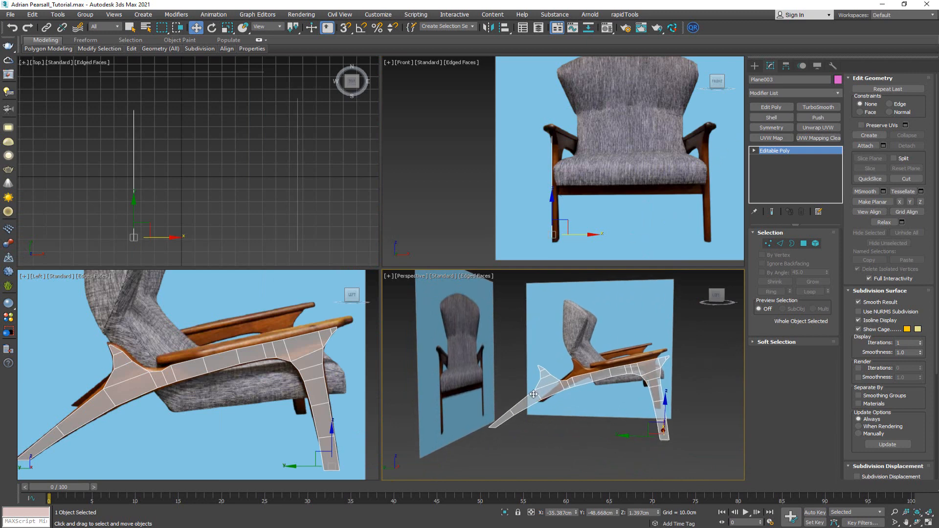
{"action": "middle_click_drag", "start_coordinate": [533, 393], "coordinate": [521, 391], "text": "alt"}
{"action": "middle_click_drag", "start_coordinate": [318, 386], "coordinate": [314, 374]}
{"action": "key", "text": "alt+w"}
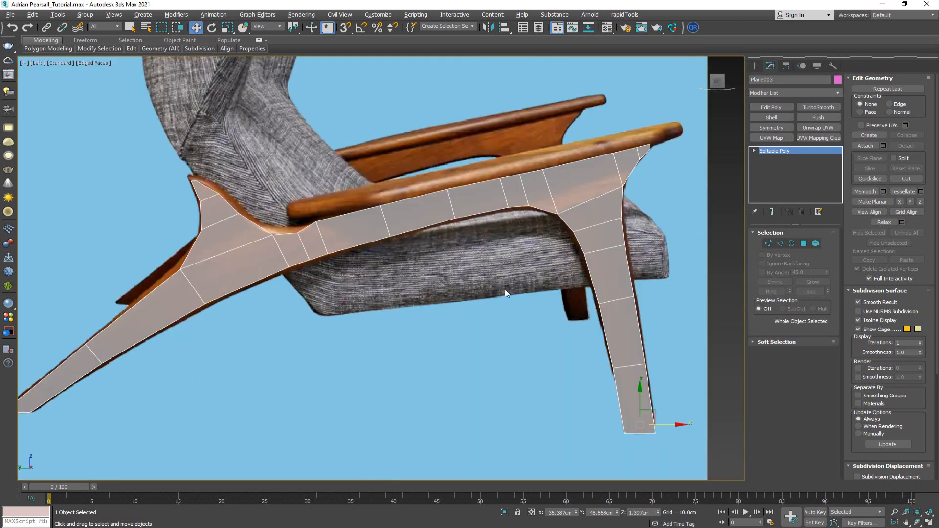
{"action": "scroll", "coordinate": [500, 228], "scroll_direction": "down", "scroll_amount": 1}
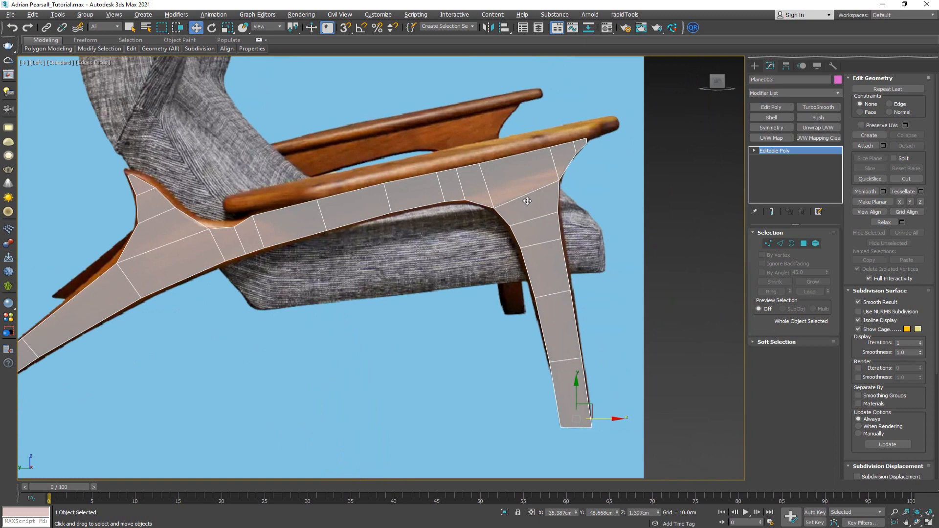
{"action": "scroll", "coordinate": [527, 201], "scroll_direction": "up", "scroll_amount": 2}
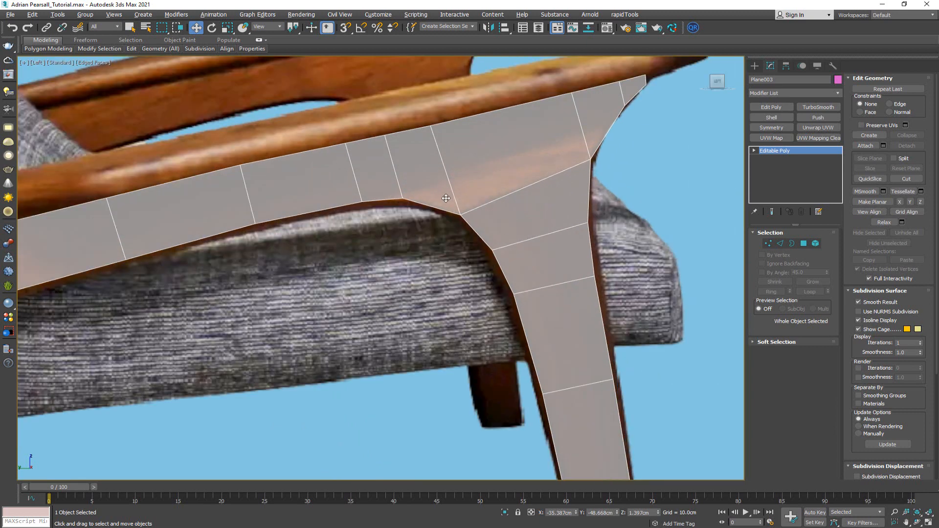
{"action": "middle_click_drag", "start_coordinate": [445, 198], "coordinate": [482, 180]}
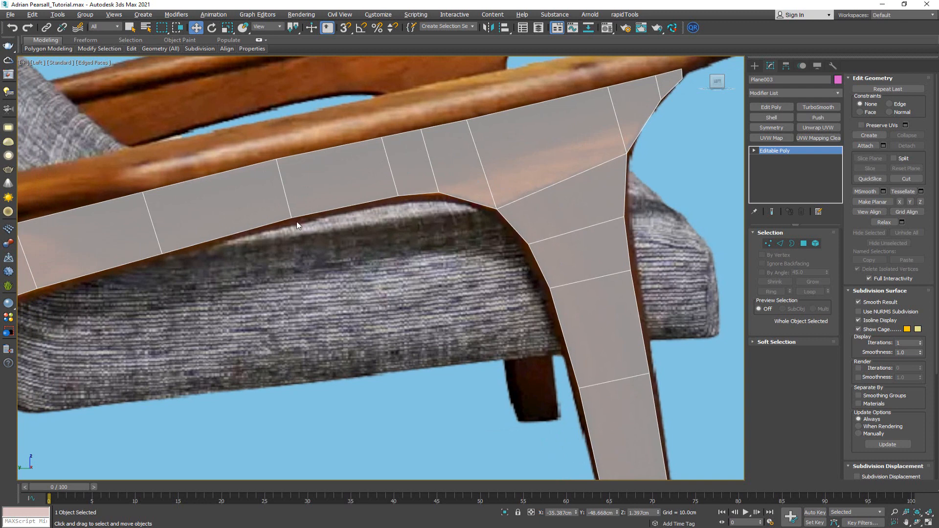
{"action": "middle_click_drag", "start_coordinate": [297, 225], "coordinate": [267, 230]}
{"action": "middle_click_drag", "start_coordinate": [284, 189], "coordinate": [367, 203]}
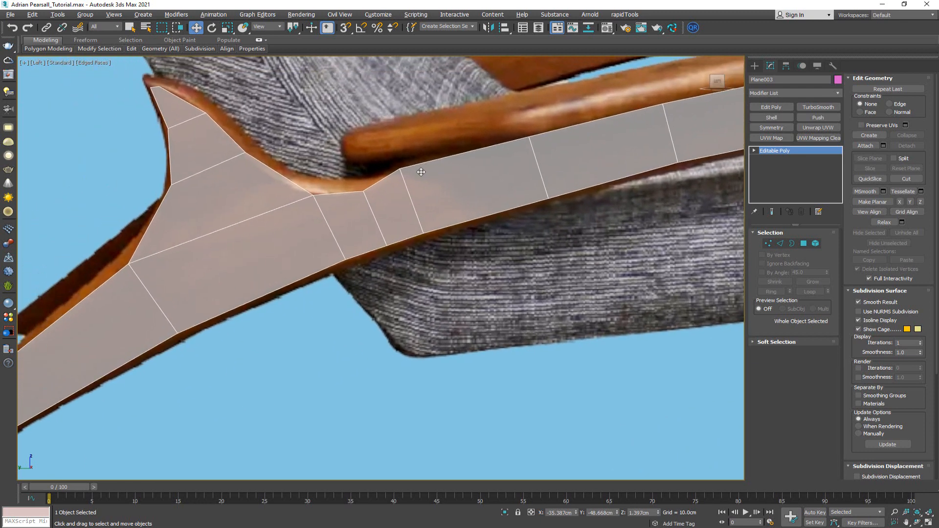
Step: Insert an edge loop across the middle of the rear leg's long upper polygon
{"action": "middle_click_drag", "start_coordinate": [421, 171], "coordinate": [547, 116]}
{"action": "middle_click_drag", "start_coordinate": [271, 214], "coordinate": [330, 234]}
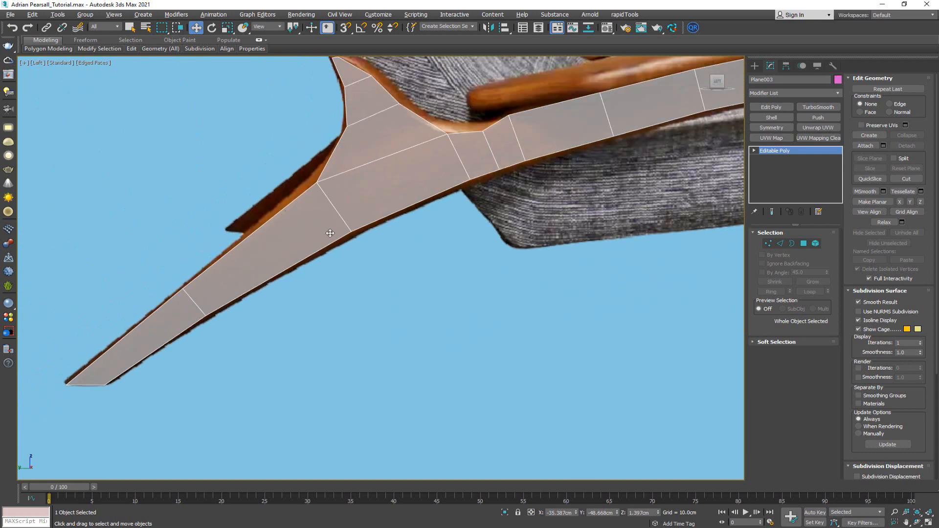
{"action": "middle_click_drag", "start_coordinate": [270, 250], "coordinate": [249, 263]}
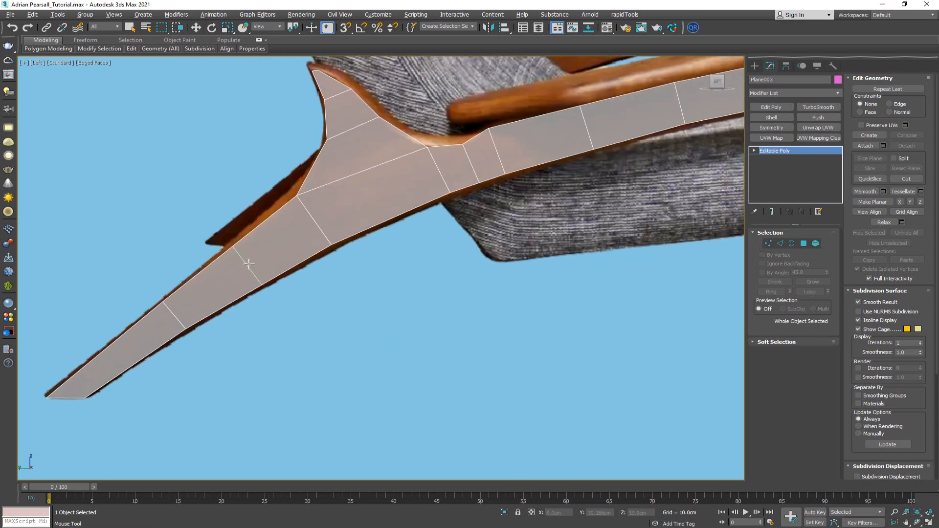
{"action": "left_click_drag", "start_coordinate": [248, 264], "coordinate": [259, 263]}
{"action": "key", "text": "w"}
{"action": "scroll", "coordinate": [147, 294], "scroll_direction": "up", "scroll_amount": 3}
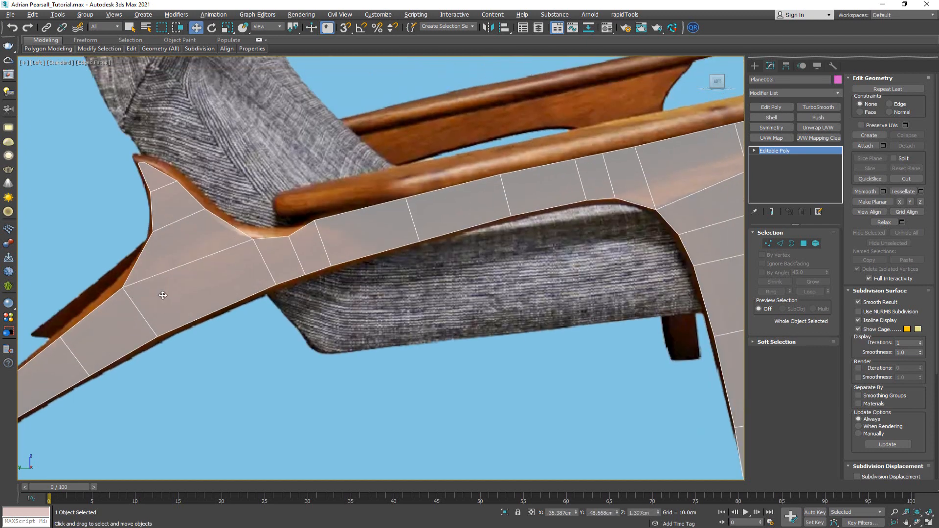
{"action": "scroll", "coordinate": [200, 293], "scroll_direction": "down", "scroll_amount": 3}
{"action": "scroll", "coordinate": [204, 294], "scroll_direction": "up", "scroll_amount": 4}
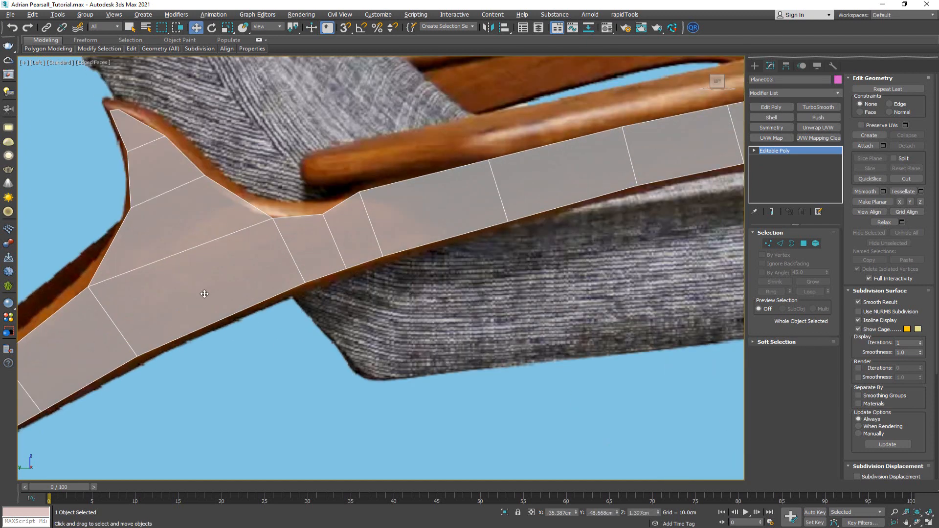
{"action": "scroll", "coordinate": [463, 218], "scroll_direction": "down", "scroll_amount": 3}
{"action": "scroll", "coordinate": [347, 247], "scroll_direction": "up", "scroll_amount": 4}
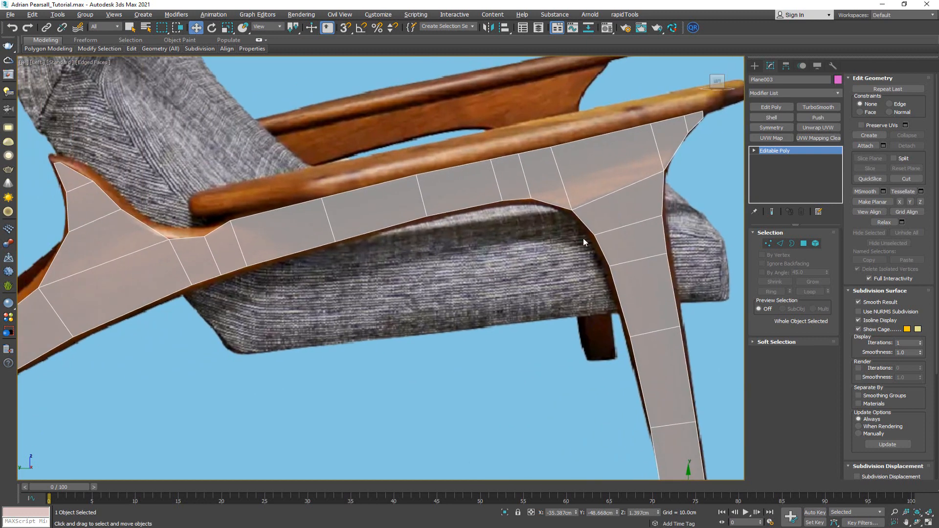
Step: Insert support edge loops close along the side frame's outline and beside the edges at the front and rear leg junctions
{"action": "scroll", "coordinate": [228, 262], "scroll_direction": "down", "scroll_amount": 5}
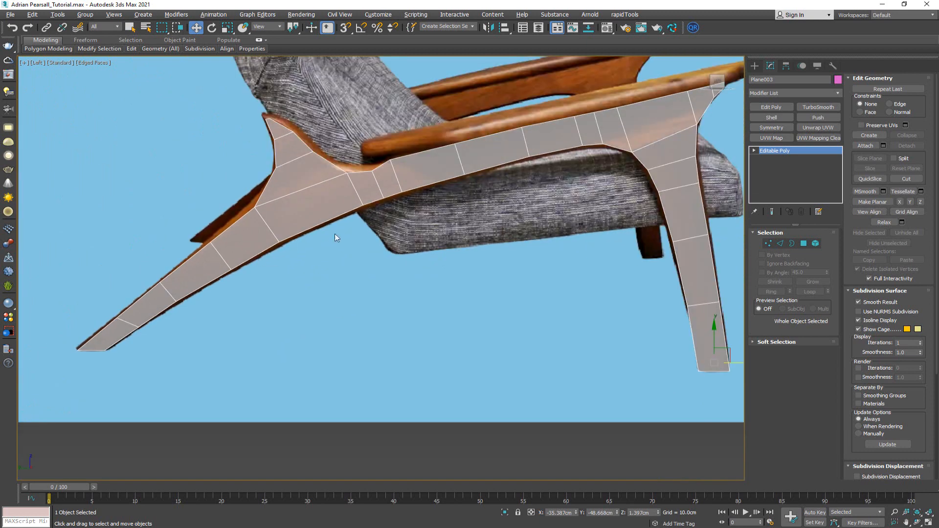
{"action": "key", "text": "alt+s"}
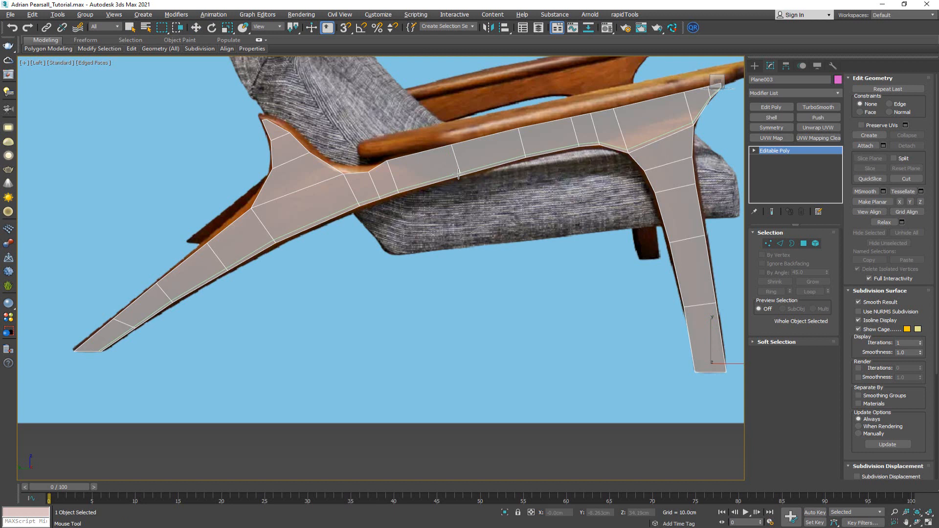
{"action": "left_click", "coordinate": [458, 174]}
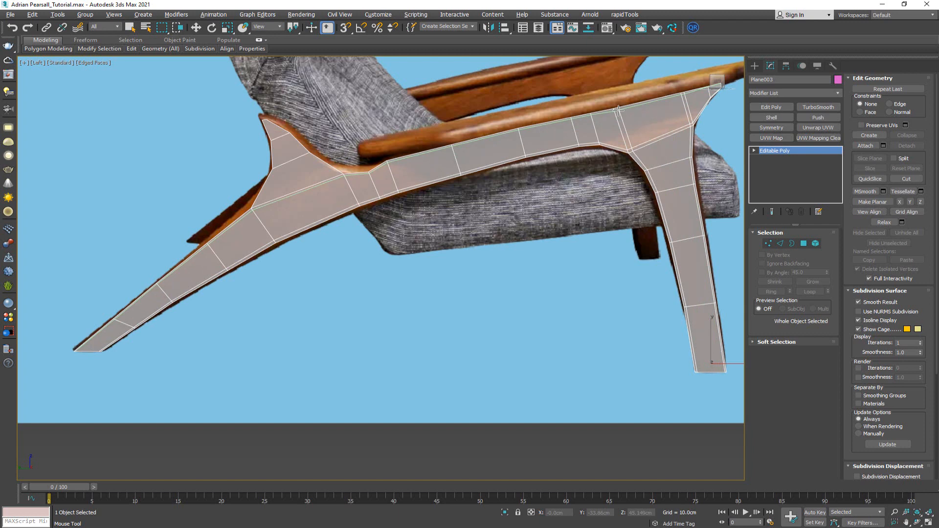
{"action": "scroll", "coordinate": [357, 230], "scroll_direction": "up", "scroll_amount": 5}
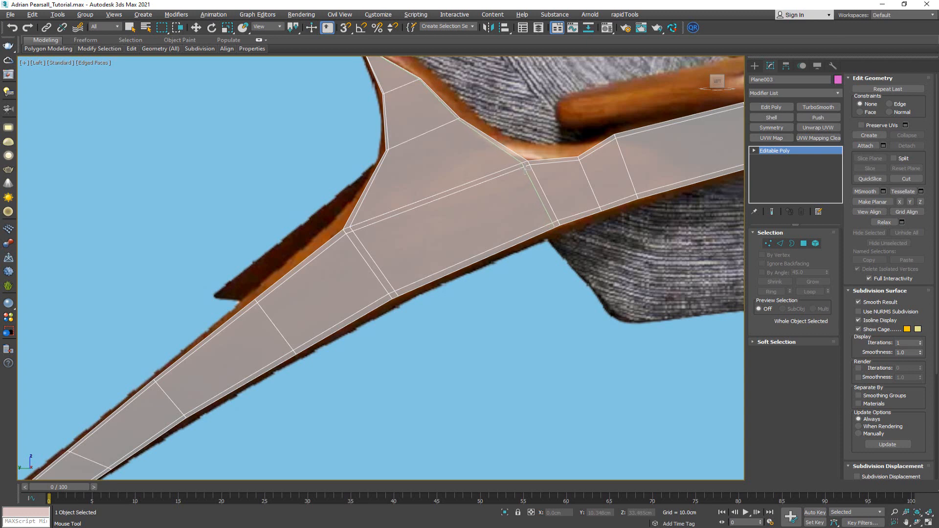
{"action": "key", "text": "w"}
Step: Collapse the two diagonally opposite inner vertices at the corner where the rear leg meets the back post
{"action": "scroll", "coordinate": [365, 234], "scroll_direction": "up", "scroll_amount": 3}
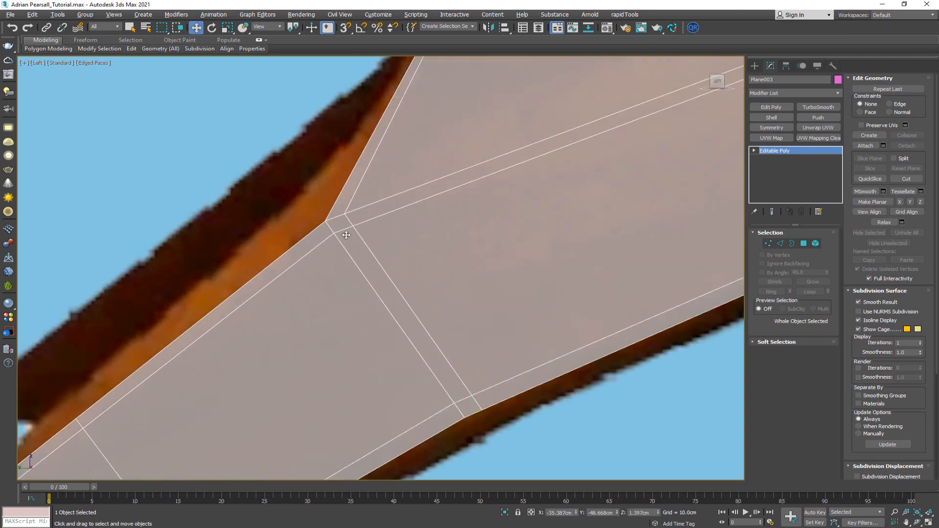
{"action": "scroll", "coordinate": [346, 235], "scroll_direction": "up", "scroll_amount": 1}
{"action": "key", "text": "1"}
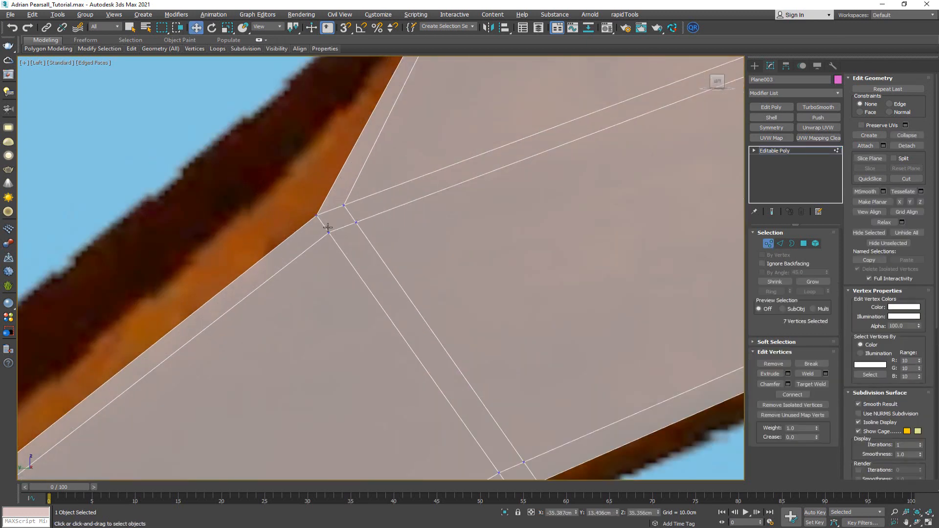
{"action": "left_click", "coordinate": [329, 233]}
{"action": "left_click", "coordinate": [345, 205], "text": "ctrl"}
{"action": "left_click", "coordinate": [908, 136]}
{"action": "scroll", "coordinate": [473, 177], "scroll_direction": "down", "scroll_amount": 5}
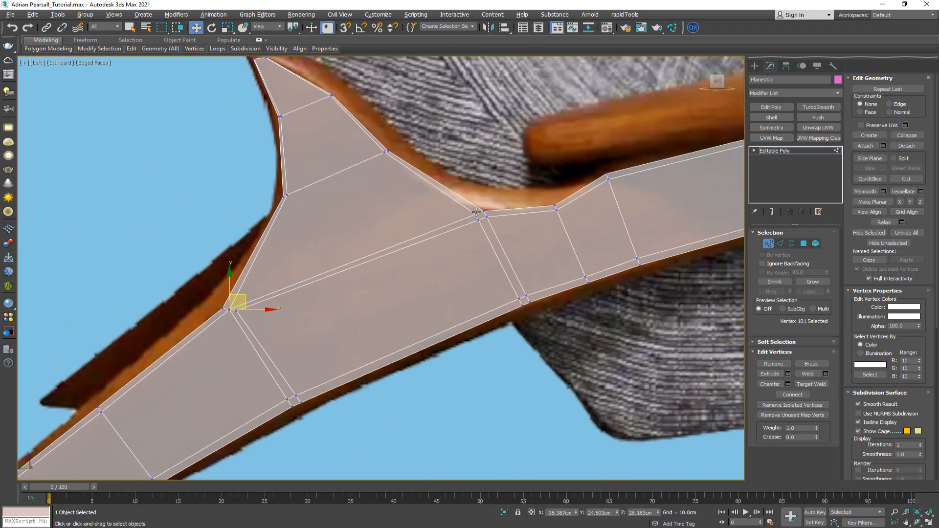
Step: Collapse the two diagonally opposite inner vertices where the back post meets the armrest rail
{"action": "scroll", "coordinate": [476, 212], "scroll_direction": "up", "scroll_amount": 5}
{"action": "left_click", "coordinate": [474, 218]}
{"action": "left_click", "coordinate": [505, 226], "text": "ctrl"}
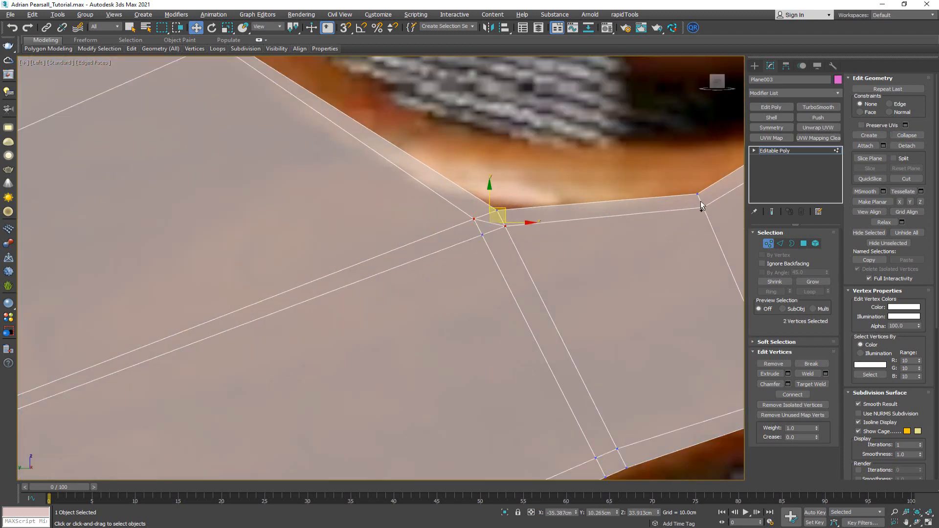
{"action": "left_click", "coordinate": [907, 135]}
{"action": "scroll", "coordinate": [477, 271], "scroll_direction": "down", "scroll_amount": 4}
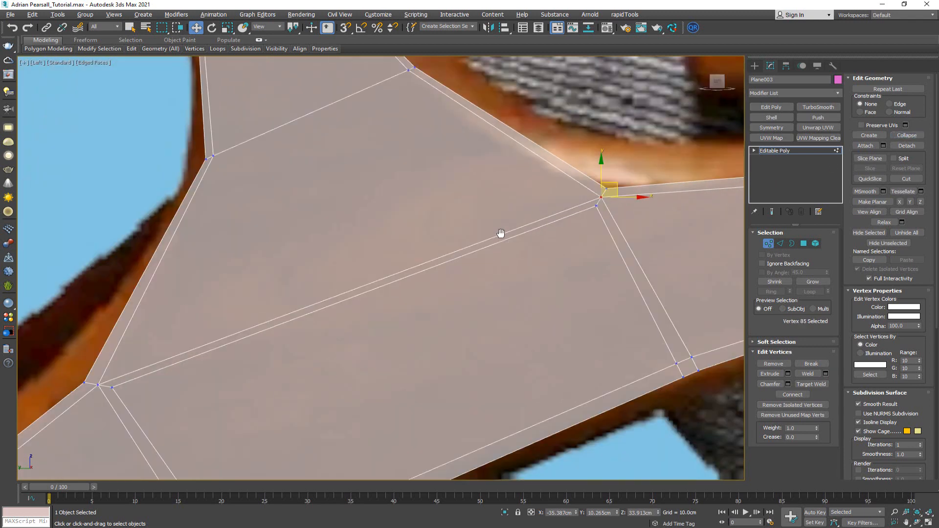
Step: Remove the doubled diagonal edges and the redundant side edges from the large rear junction polygon, together with their leftover vertices
{"action": "key", "text": "2"}
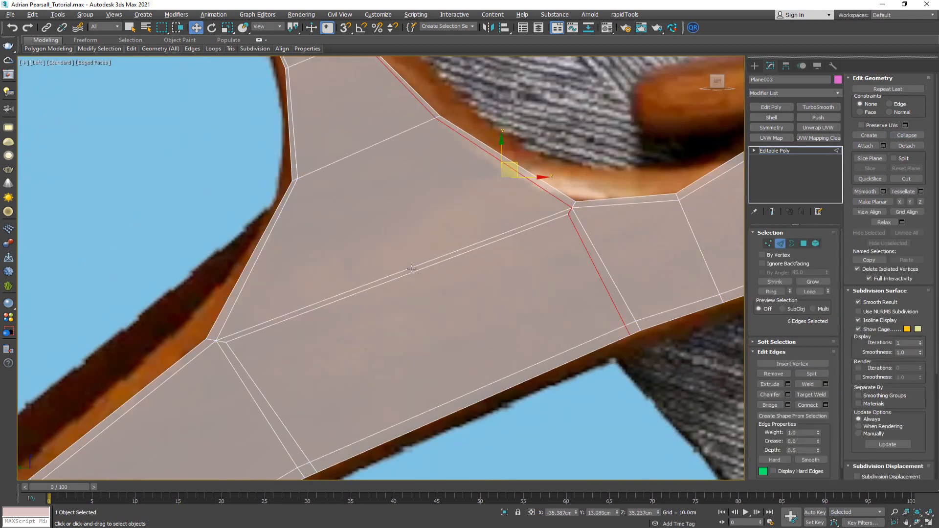
{"action": "left_click", "coordinate": [413, 269]}
{"action": "scroll", "coordinate": [406, 189], "scroll_direction": "down", "scroll_amount": 4}
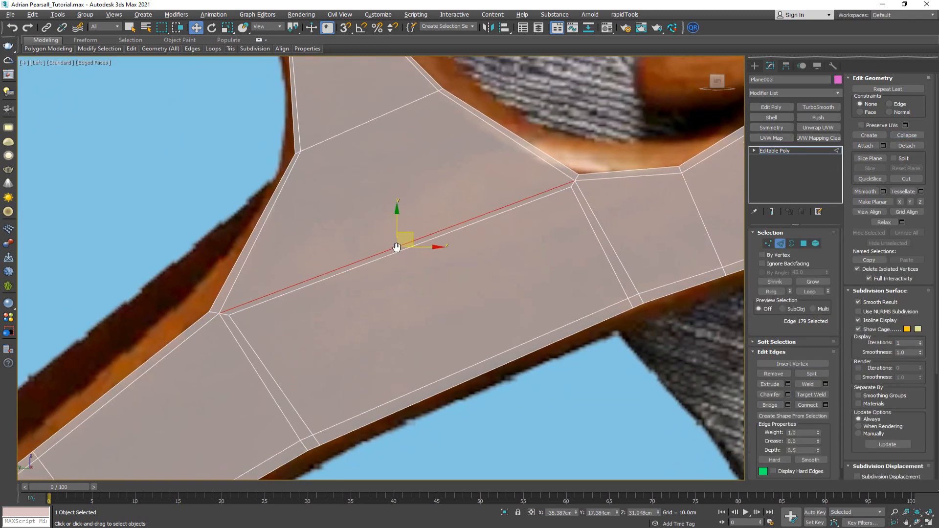
{"action": "left_click", "coordinate": [340, 298], "text": "ctrl"}
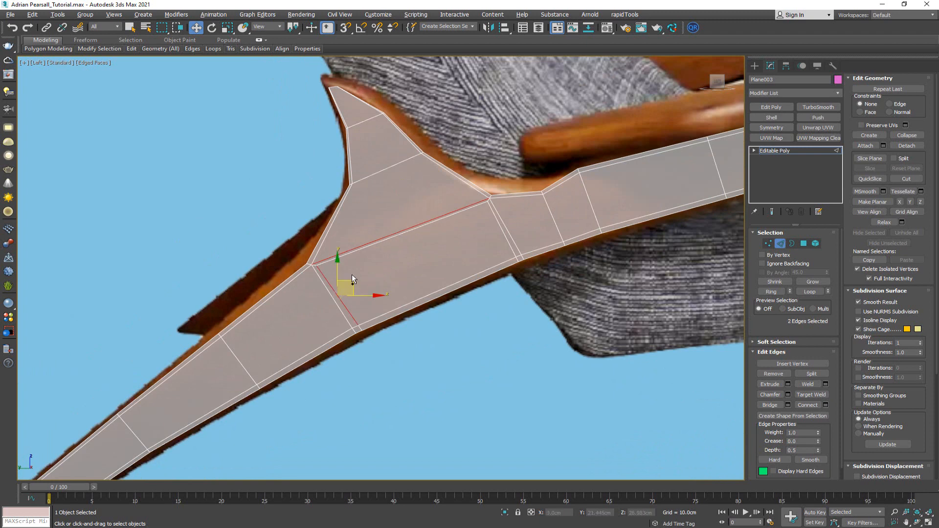
{"action": "left_click", "coordinate": [359, 249], "text": "ctrl"}
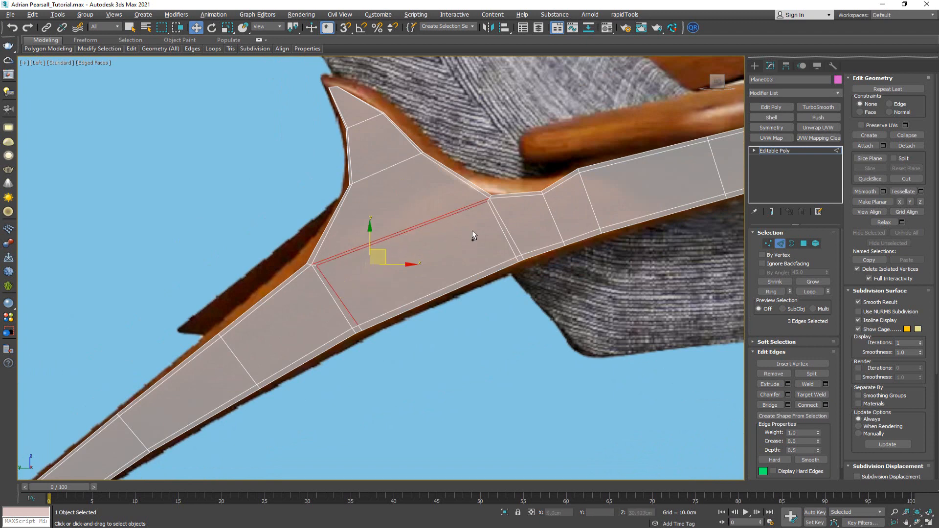
{"action": "left_click", "coordinate": [499, 226], "text": "ctrl"}
{"action": "scroll", "coordinate": [513, 252], "scroll_direction": "up", "scroll_amount": 4}
{"action": "left_click", "coordinate": [523, 267], "text": "ctrl"}
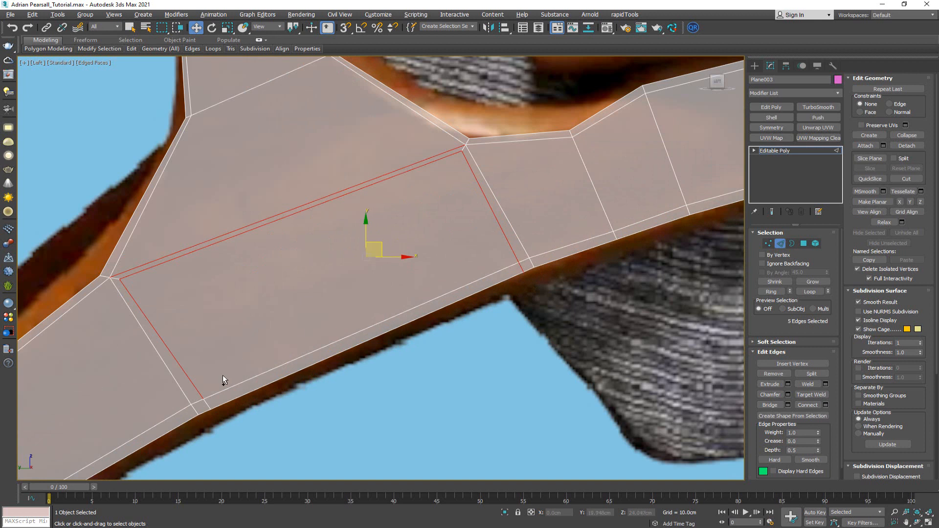
{"action": "left_click", "coordinate": [206, 405], "text": "ctrl"}
{"action": "key", "text": "ctrl+BackSpace"}
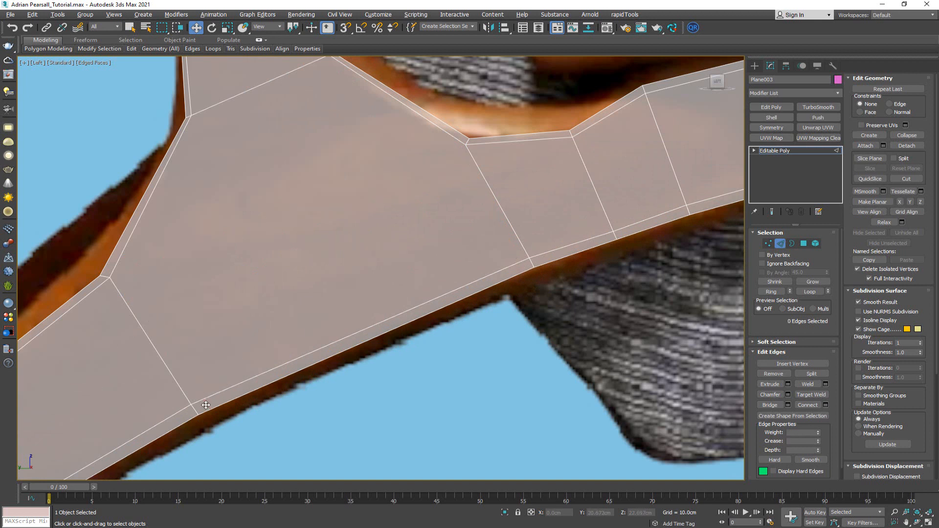
Step: Connect the two collapsed inner corner vertices with a single diagonal edge across the rear junction
{"action": "key", "text": "1"}
{"action": "left_click", "coordinate": [110, 277]}
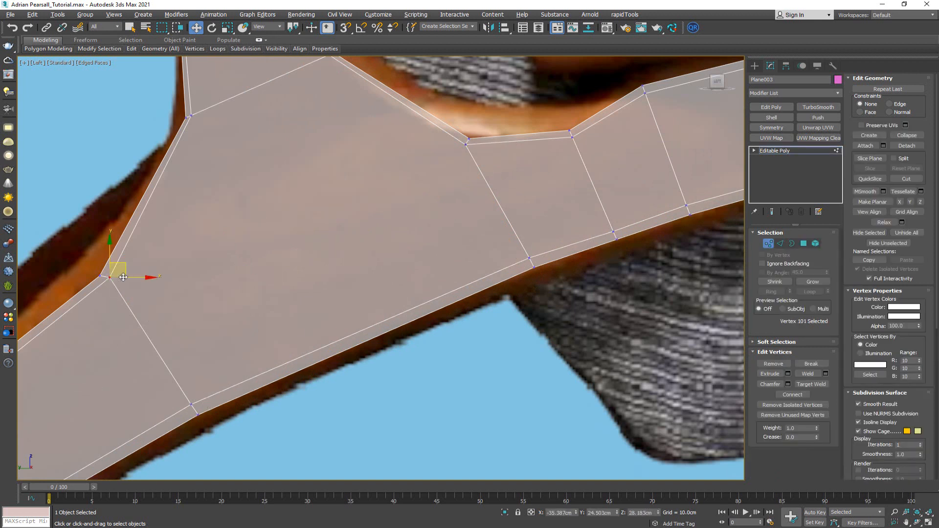
{"action": "left_click", "coordinate": [465, 144], "text": "ctrl"}
{"action": "key", "text": "ctrl+shift+e"}
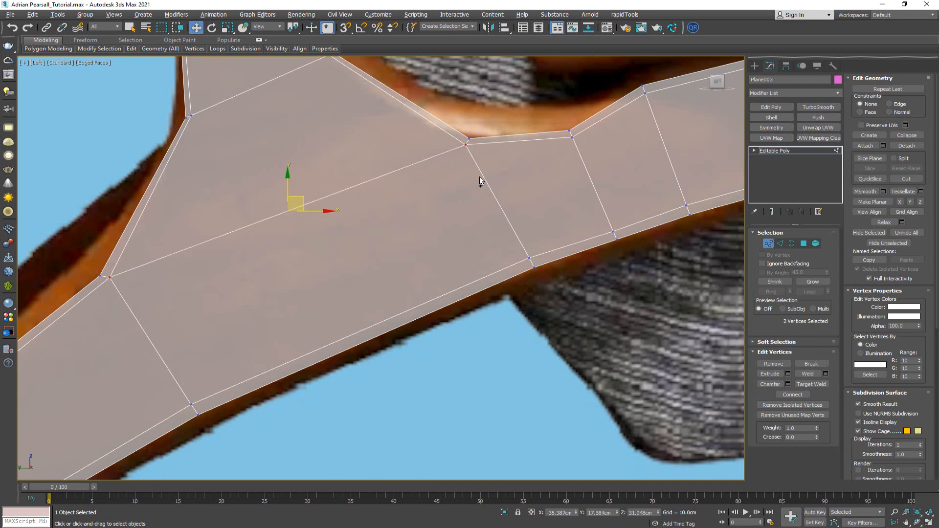
Step: Insert a support edge loop close to the short end edge at the back post's upper tip
{"action": "scroll", "coordinate": [336, 157], "scroll_direction": "down", "scroll_amount": 1}
{"action": "middle_click_drag", "start_coordinate": [335, 157], "coordinate": [406, 180]}
{"action": "middle_click_drag", "start_coordinate": [312, 195], "coordinate": [357, 238]}
{"action": "scroll", "coordinate": [358, 238], "scroll_direction": "down", "scroll_amount": 1}
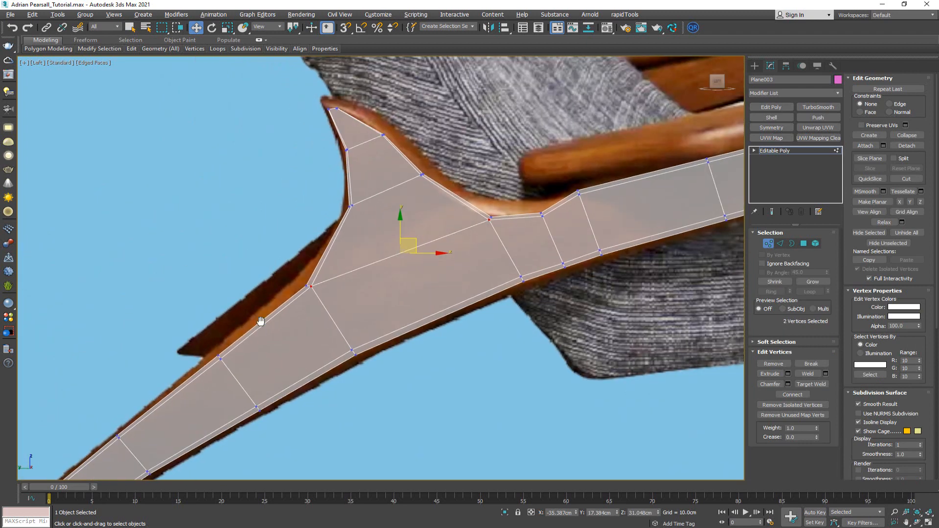
{"action": "middle_click_drag", "start_coordinate": [262, 321], "coordinate": [455, 147]}
{"action": "scroll", "coordinate": [455, 147], "scroll_direction": "down", "scroll_amount": 1}
{"action": "middle_click_drag", "start_coordinate": [433, 191], "coordinate": [299, 319]}
{"action": "scroll", "coordinate": [342, 184], "scroll_direction": "up", "scroll_amount": 3}
{"action": "middle_click_drag", "start_coordinate": [326, 134], "coordinate": [351, 226]}
{"action": "scroll", "coordinate": [352, 201], "scroll_direction": "up", "scroll_amount": 3}
{"action": "key", "text": "alt+1"}
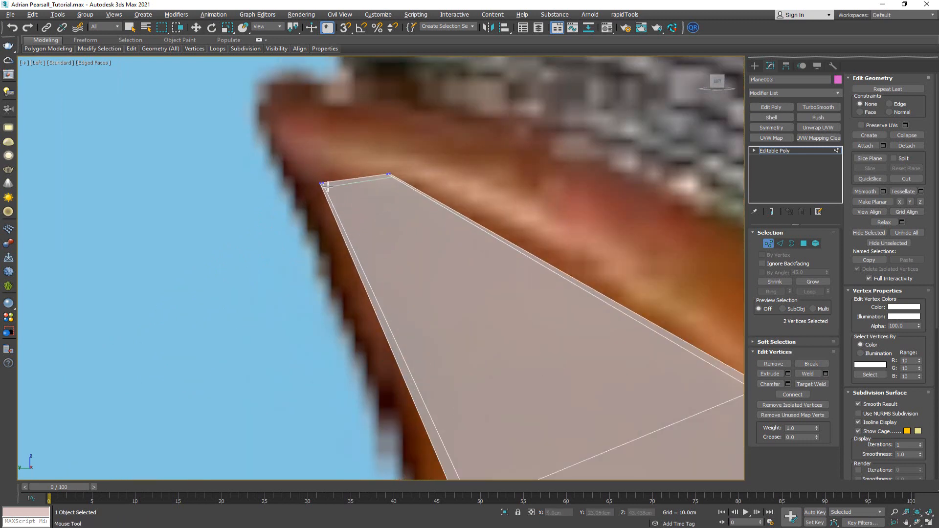
{"action": "left_click", "coordinate": [328, 188]}
{"action": "right_click", "coordinate": [361, 194]}
Step: Insert a support edge loop close to the bottom end of the rear leg
{"action": "scroll", "coordinate": [364, 235], "scroll_direction": "down", "scroll_amount": 3}
{"action": "middle_click_drag", "start_coordinate": [365, 240], "coordinate": [365, 172]}
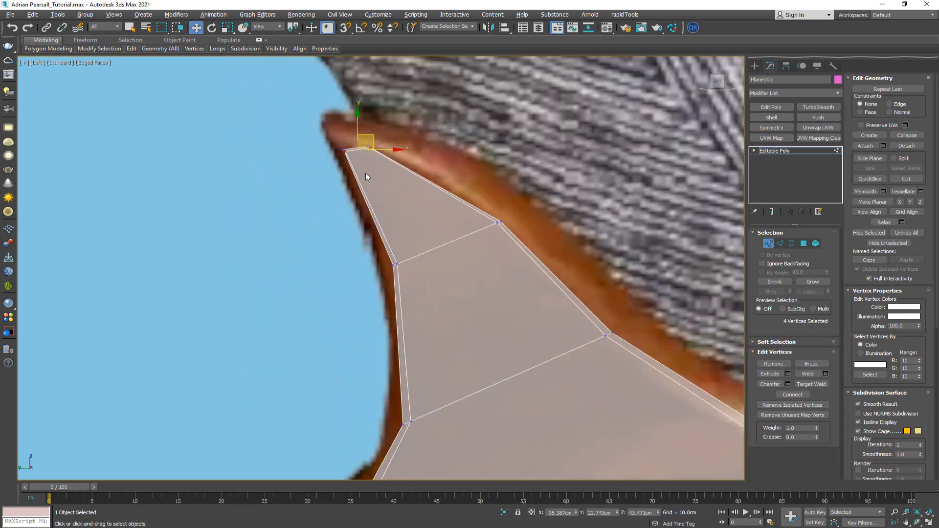
{"action": "scroll", "coordinate": [420, 323], "scroll_direction": "down", "scroll_amount": 3}
{"action": "middle_click_drag", "start_coordinate": [421, 328], "coordinate": [426, 168]}
{"action": "scroll", "coordinate": [363, 364], "scroll_direction": "down", "scroll_amount": 2}
{"action": "middle_click_drag", "start_coordinate": [363, 365], "coordinate": [522, 120]}
{"action": "scroll", "coordinate": [195, 356], "scroll_direction": "up", "scroll_amount": 4}
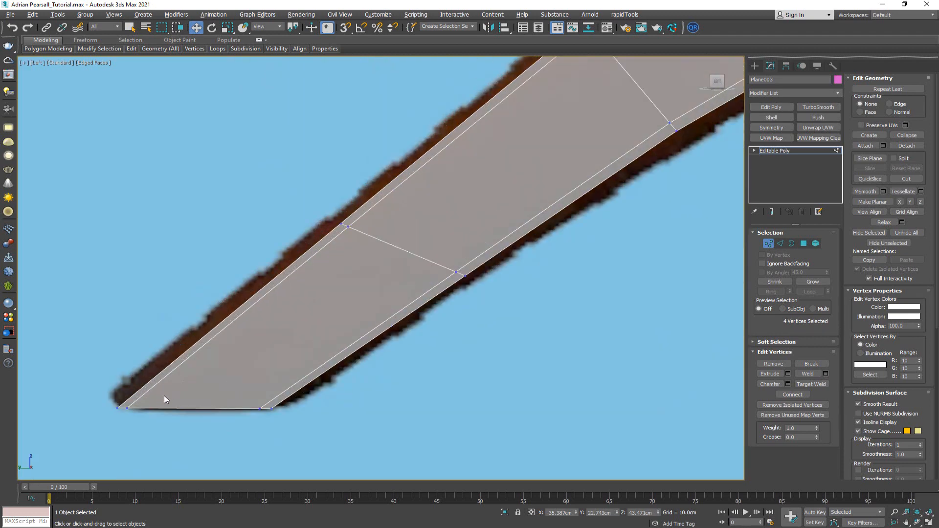
{"action": "key", "text": "alt+1"}
{"action": "left_click", "coordinate": [136, 405]}
{"action": "right_click", "coordinate": [137, 405]}
Step: Collapse the two diagonally opposite inner vertices at the front leg's inner corner under the armrest rail
{"action": "scroll", "coordinate": [399, 269], "scroll_direction": "down", "scroll_amount": 4}
{"action": "middle_click_drag", "start_coordinate": [399, 269], "coordinate": [176, 303]}
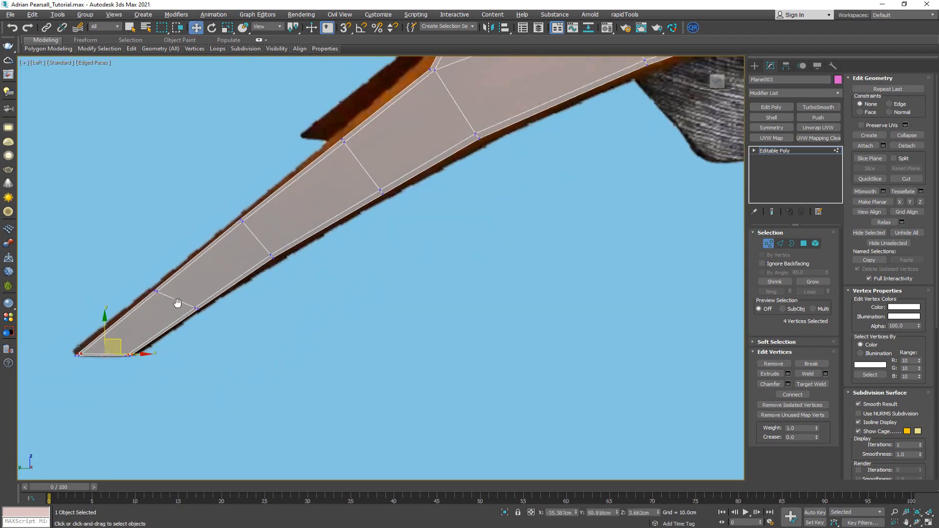
{"action": "middle_click_drag", "start_coordinate": [425, 186], "coordinate": [184, 317]}
{"action": "scroll", "coordinate": [395, 244], "scroll_direction": "down", "scroll_amount": 3}
{"action": "middle_click_drag", "start_coordinate": [395, 244], "coordinate": [336, 245]}
{"action": "scroll", "coordinate": [337, 245], "scroll_direction": "up", "scroll_amount": 5}
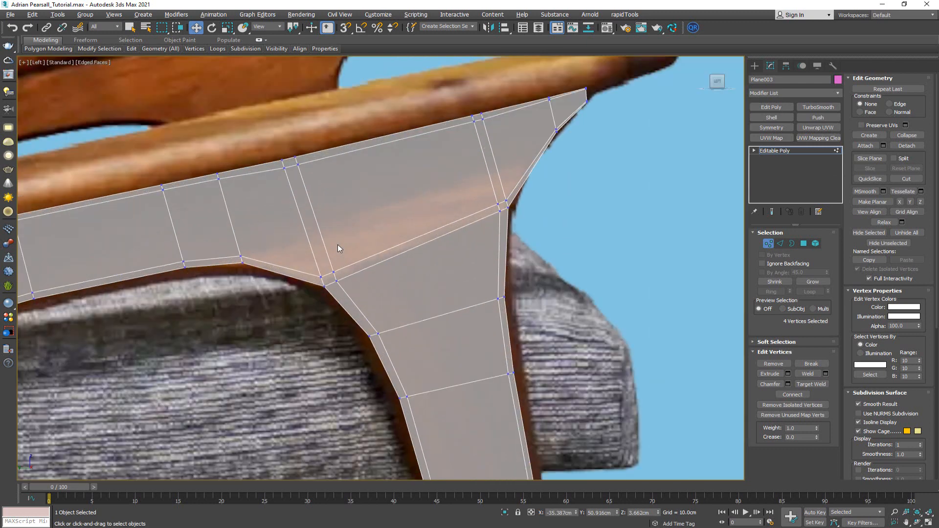
{"action": "scroll", "coordinate": [330, 274], "scroll_direction": "up", "scroll_amount": 2}
{"action": "left_click", "coordinate": [312, 282]}
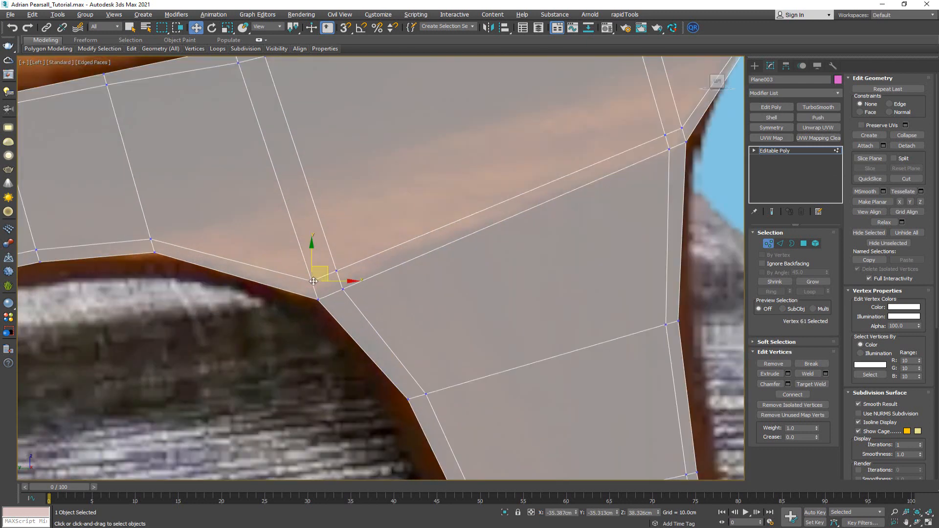
{"action": "left_click", "coordinate": [343, 289], "text": "ctrl"}
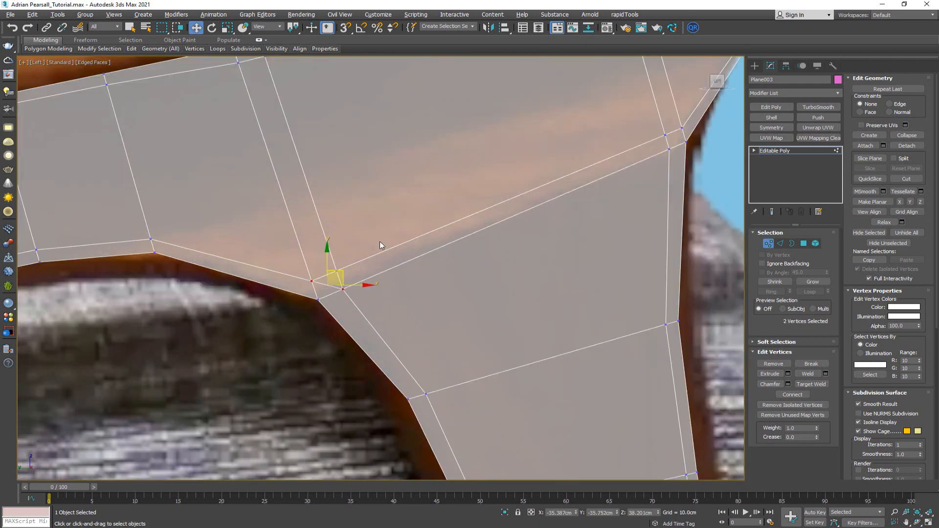
{"action": "left_click", "coordinate": [907, 135]}
Step: Collapse the two diagonally opposite inner vertices at the front leg's outer corner below the frame's front tip
{"action": "middle_click_drag", "start_coordinate": [570, 180], "coordinate": [541, 222]}
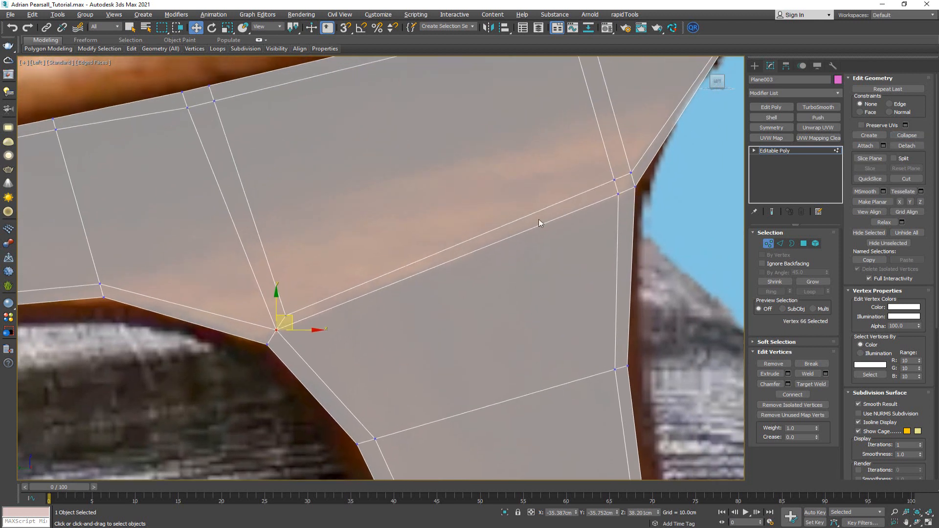
{"action": "left_click", "coordinate": [617, 193]}
{"action": "left_click", "coordinate": [631, 172], "text": "ctrl"}
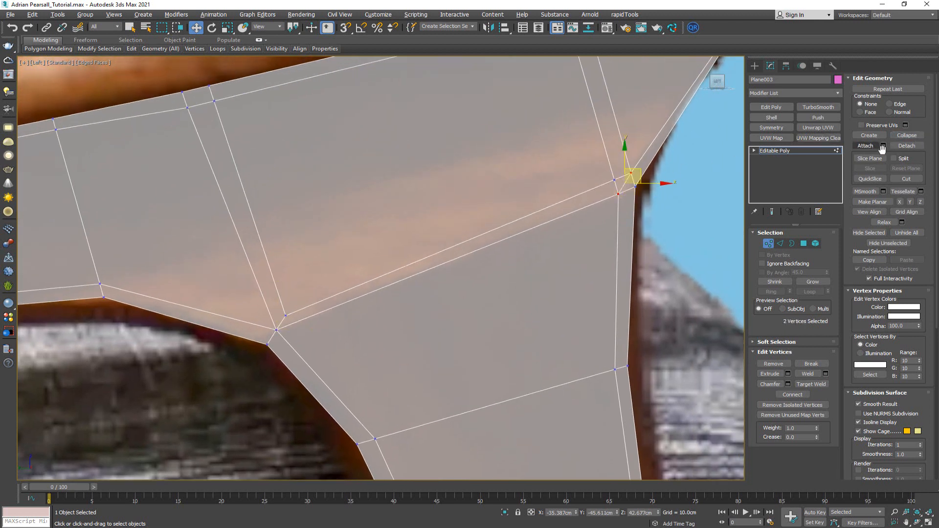
{"action": "left_click", "coordinate": [913, 137]}
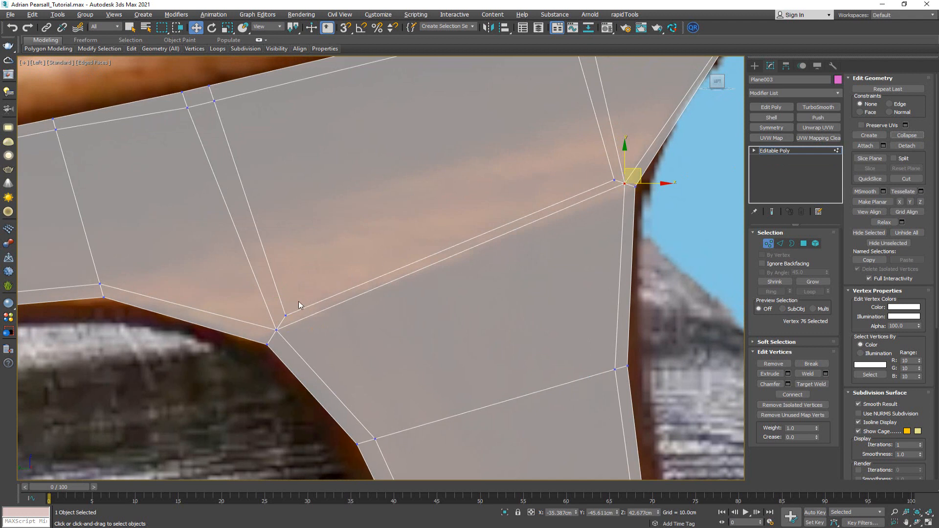
Step: Remove the redundant diagonal edge and the two inner side edges from the polygon above the front leg
{"action": "key", "text": "2"}
{"action": "left_click", "coordinate": [283, 308]}
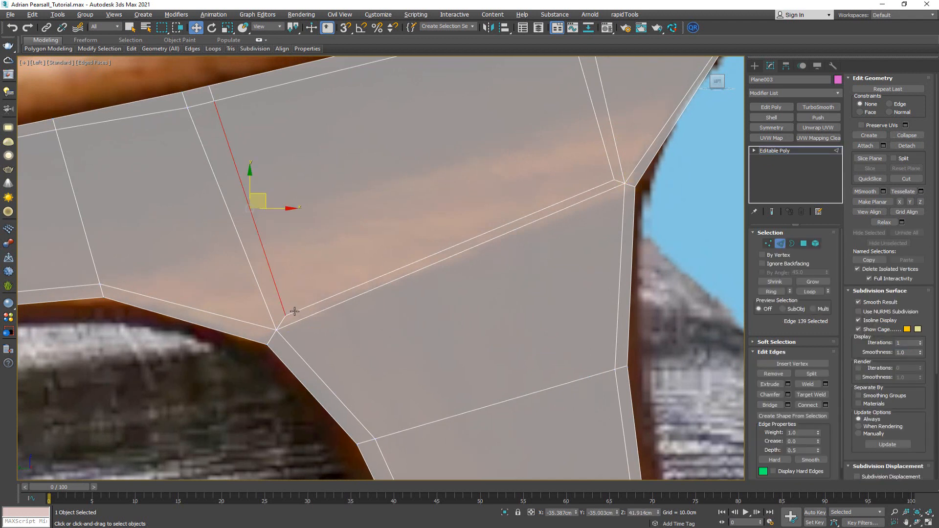
{"action": "double_click", "coordinate": [273, 278]}
{"action": "left_click", "coordinate": [322, 298], "text": "ctrl"}
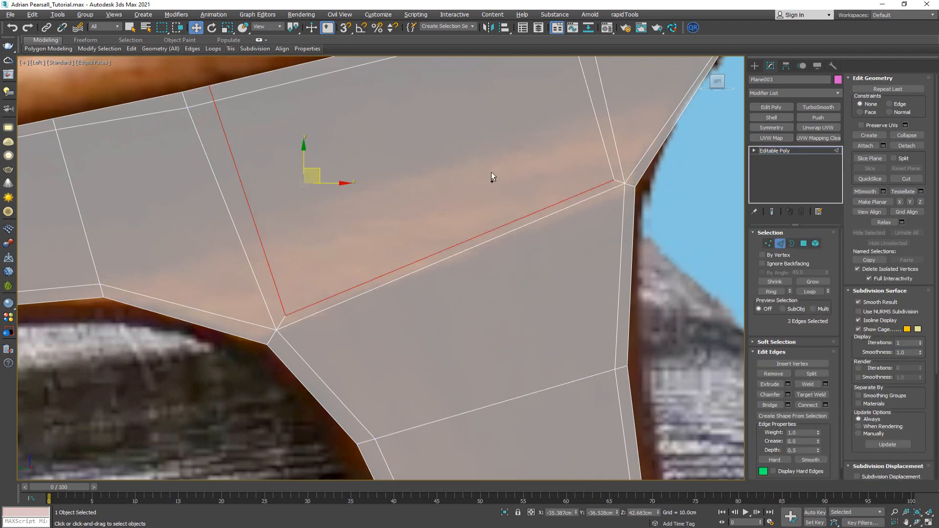
{"action": "left_click", "coordinate": [599, 125], "text": "ctrl"}
{"action": "middle_click_drag", "start_coordinate": [556, 110], "coordinate": [555, 178]}
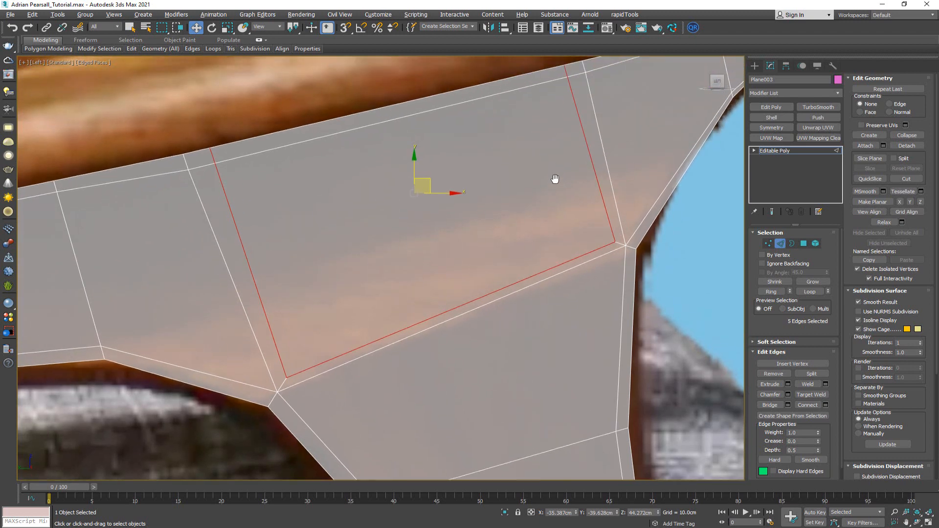
{"action": "key", "text": "BackSpace"}
Step: Insert a support edge loop close to the end edge of the frame's front tip and leave edge editing
{"action": "scroll", "coordinate": [440, 224], "scroll_direction": "down", "scroll_amount": 6}
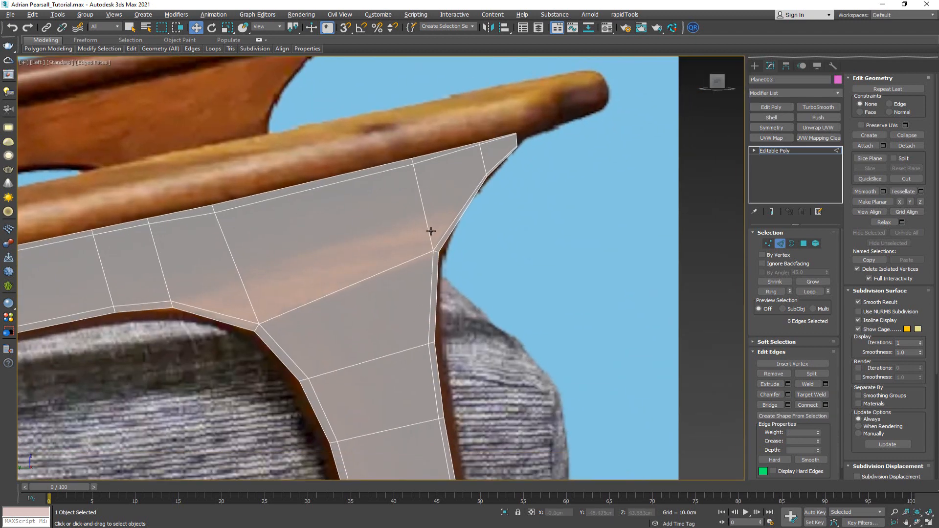
{"action": "scroll", "coordinate": [415, 245], "scroll_direction": "down", "scroll_amount": 2}
{"action": "scroll", "coordinate": [443, 225], "scroll_direction": "up", "scroll_amount": 5}
{"action": "key", "text": "alt+shift+w"}
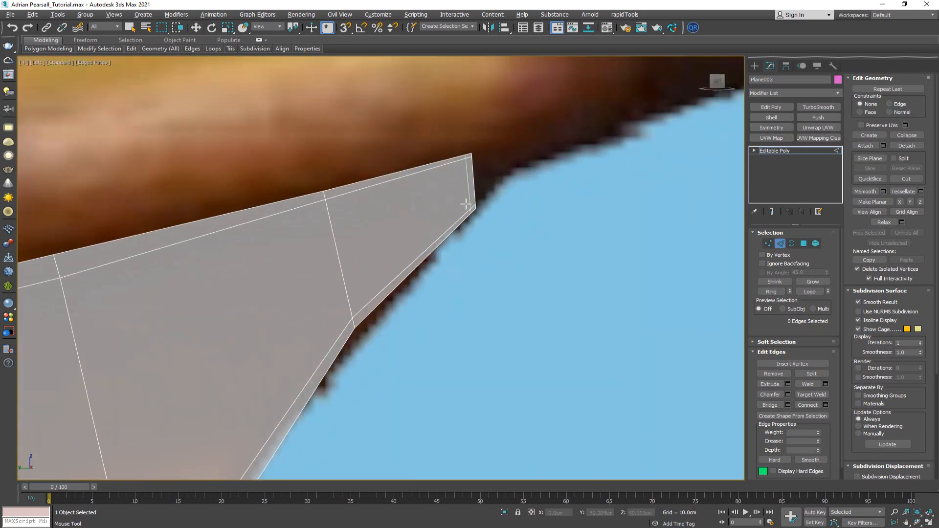
{"action": "left_click", "coordinate": [466, 203]}
{"action": "scroll", "coordinate": [545, 174], "scroll_direction": "down", "scroll_amount": 2}
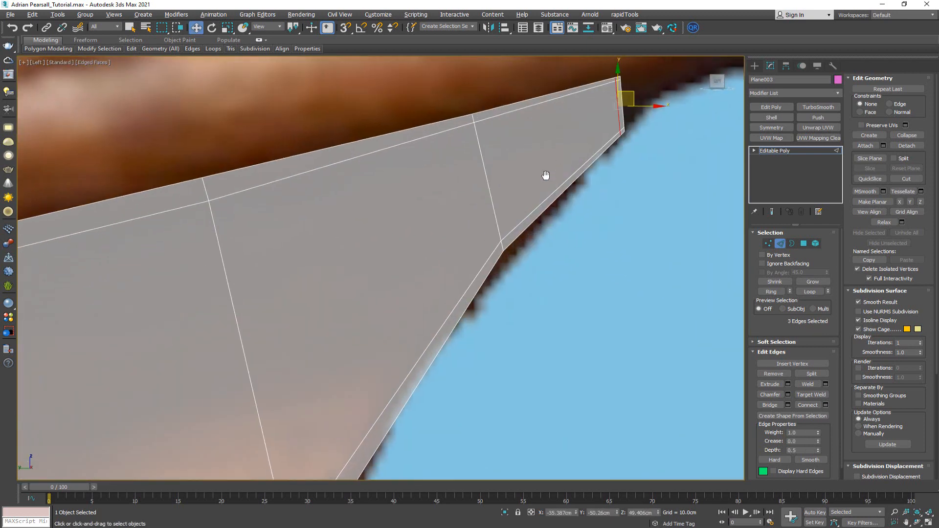
{"action": "left_click", "coordinate": [780, 243]}
{"action": "scroll", "coordinate": [515, 176], "scroll_direction": "down", "scroll_amount": 5}
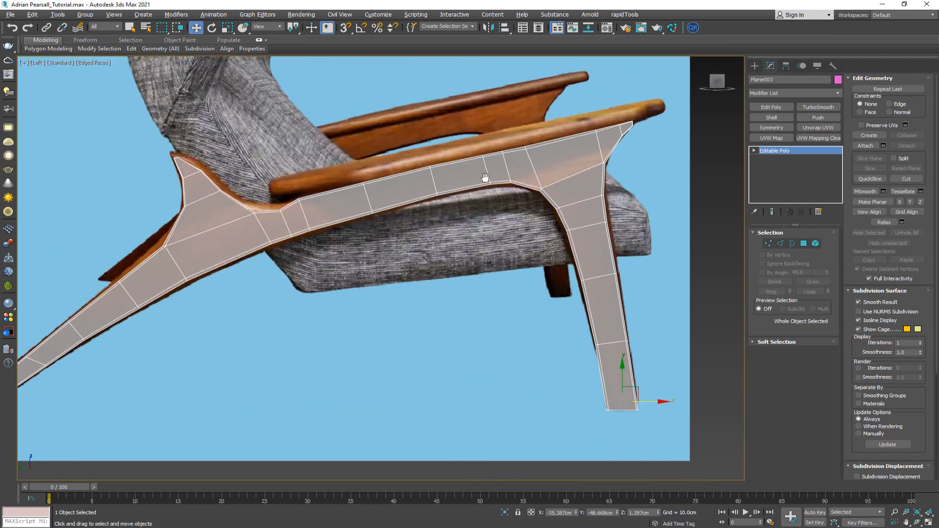
{"action": "middle_click_drag", "start_coordinate": [297, 219], "coordinate": [358, 212]}
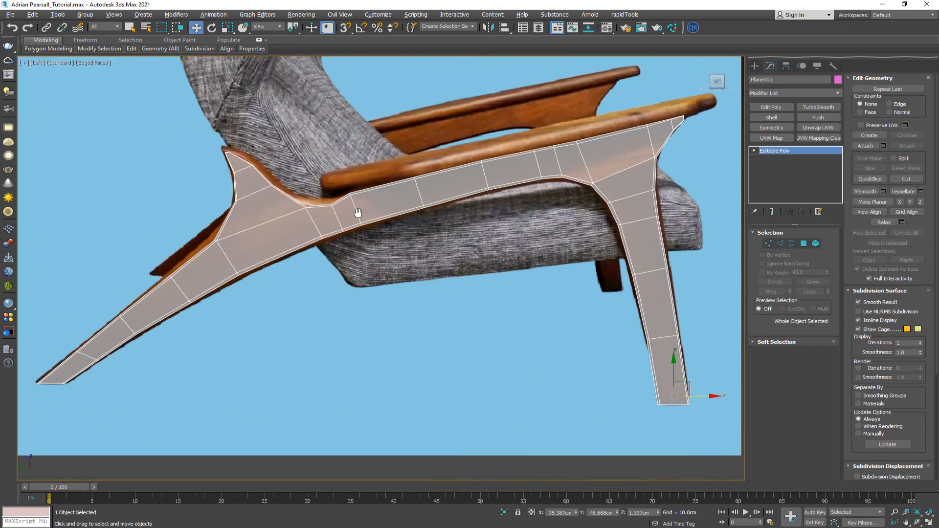
{"action": "scroll", "coordinate": [348, 202], "scroll_direction": "up", "scroll_amount": 5}
{"action": "key", "text": "1"}
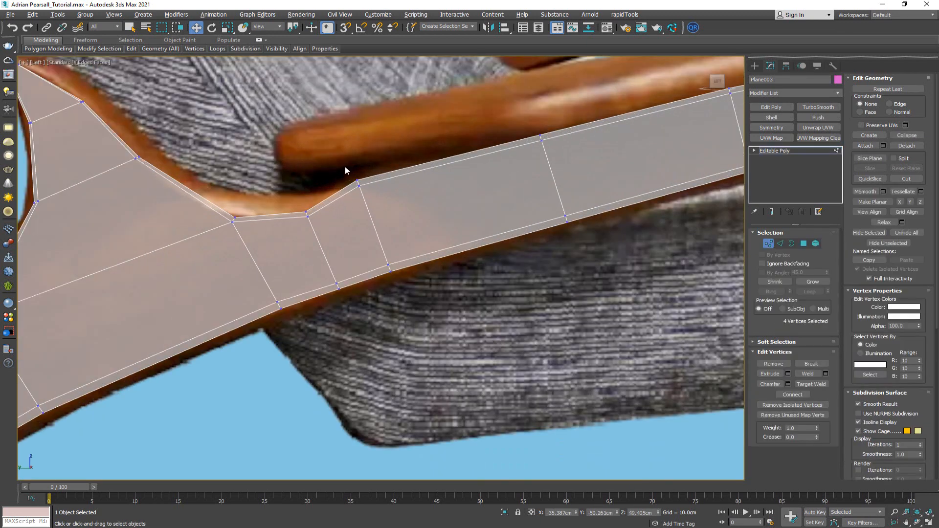
{"action": "key", "text": "1"}
{"action": "scroll", "coordinate": [298, 206], "scroll_direction": "down", "scroll_amount": 4}
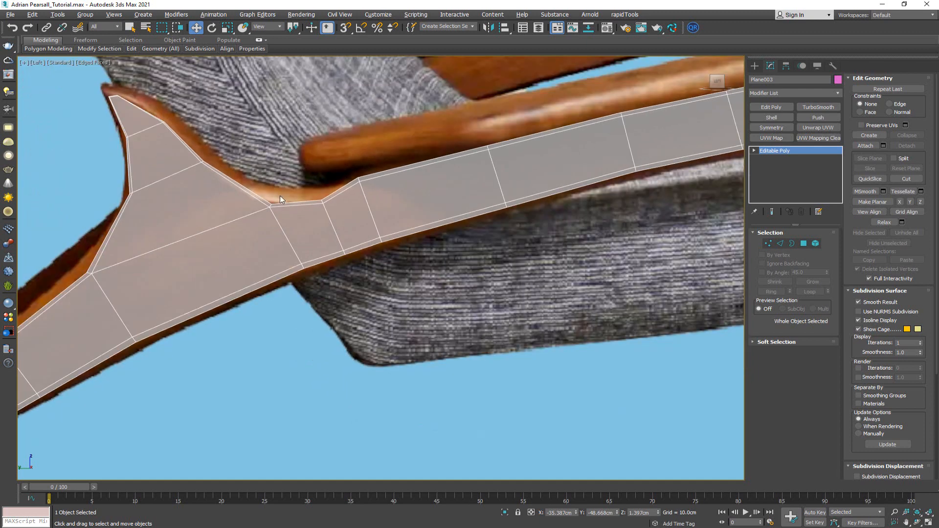
Step: Apply a Shell modifier to the side frame while viewing it against the front reference image
{"action": "key", "text": "alt+w"}
{"action": "middle_click_drag", "start_coordinate": [424, 315], "coordinate": [481, 303]}
{"action": "middle_click", "coordinate": [539, 150]}
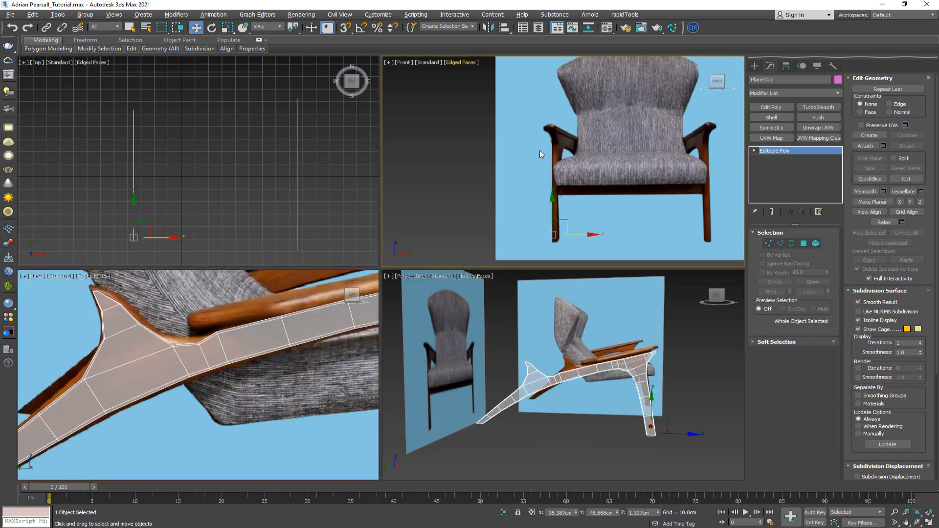
{"action": "scroll", "coordinate": [543, 147], "scroll_direction": "up", "scroll_amount": 1}
{"action": "key", "text": "alt+w"}
{"action": "scroll", "coordinate": [592, 176], "scroll_direction": "up", "scroll_amount": 5}
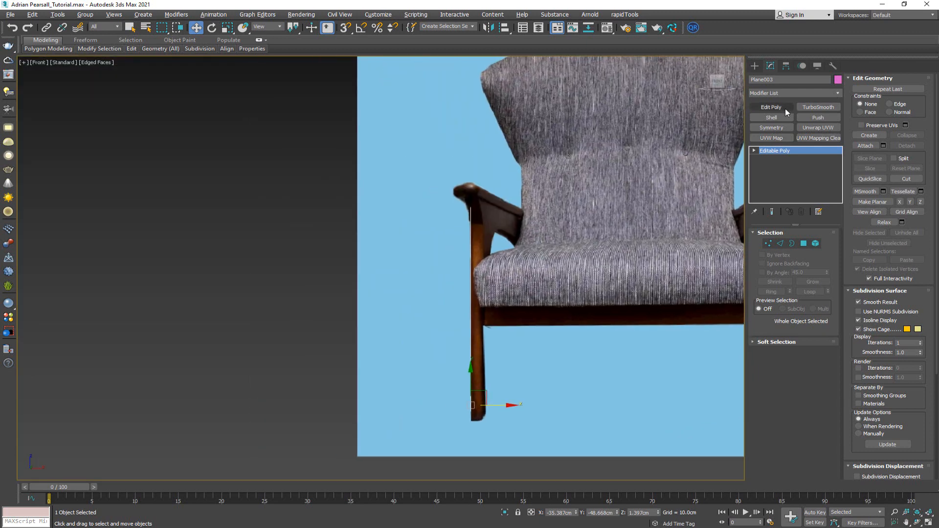
{"action": "left_click", "coordinate": [774, 117]}
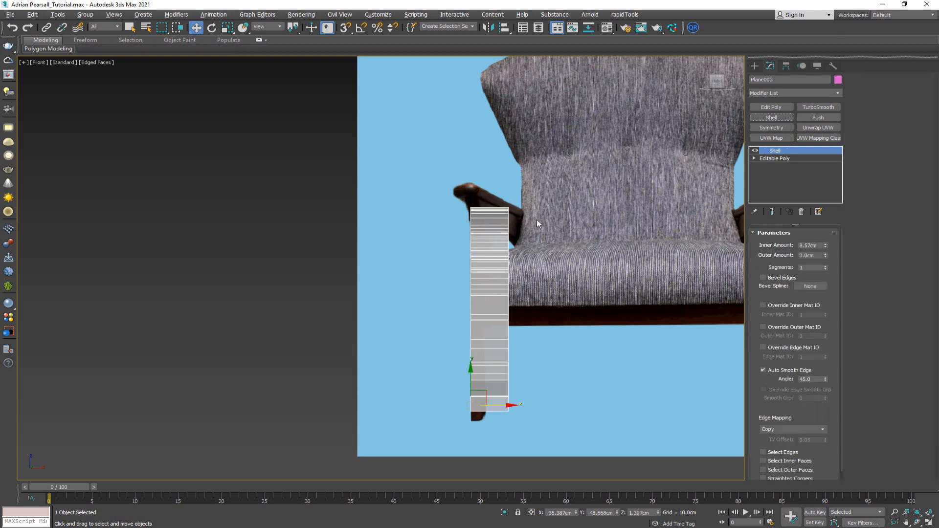
Step: Set the Shell's inner amount to 2.8 cm, matching the wooden leg's thickness in the front reference
{"action": "middle_click_drag", "start_coordinate": [506, 244], "coordinate": [504, 222]}
{"action": "scroll", "coordinate": [503, 223], "scroll_direction": "up", "scroll_amount": 4}
{"action": "left_click_drag", "start_coordinate": [827, 246], "coordinate": [793, 98]}
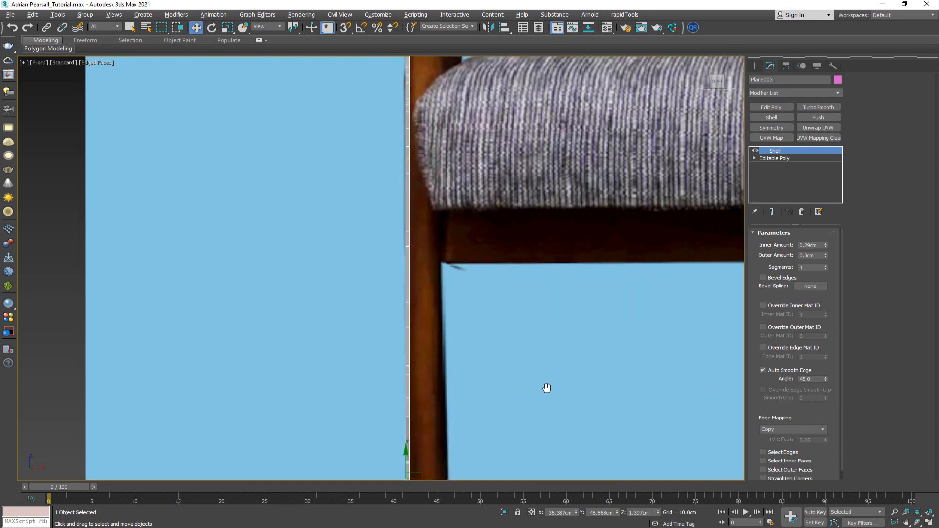
{"action": "scroll", "coordinate": [428, 269], "scroll_direction": "up", "scroll_amount": 3}
{"action": "scroll", "coordinate": [428, 269], "scroll_direction": "up", "scroll_amount": 2}
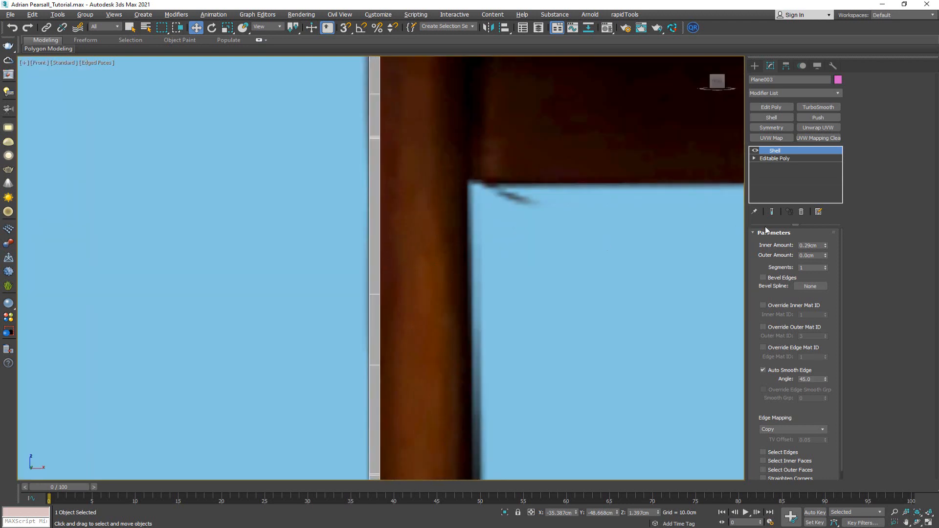
{"action": "left_click_drag", "start_coordinate": [825, 246], "coordinate": [823, 133]}
{"action": "scroll", "coordinate": [494, 268], "scroll_direction": "down", "scroll_amount": 5}
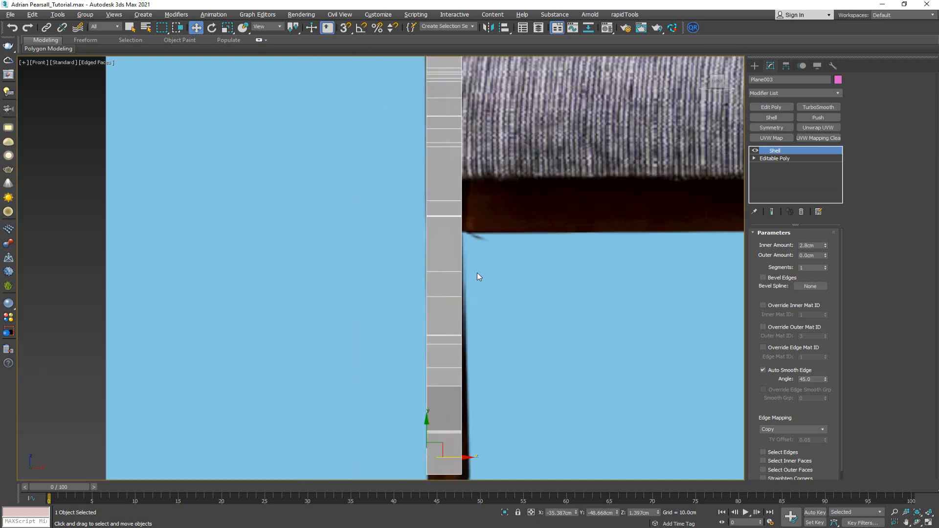
{"action": "middle_click_drag", "start_coordinate": [477, 272], "coordinate": [431, 201]}
{"action": "scroll", "coordinate": [424, 224], "scroll_direction": "down", "scroll_amount": 4}
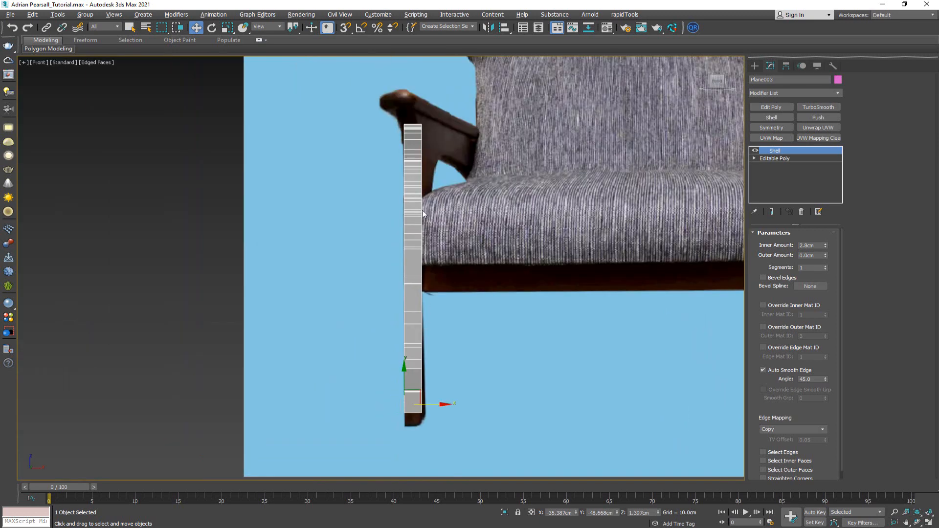
Step: Inspect the thickened side frame in perspective and against the side reference image
{"action": "key", "text": "alt+w"}
{"action": "middle_click_drag", "start_coordinate": [536, 358], "coordinate": [543, 360], "text": "alt"}
{"action": "key", "text": "alt+w"}
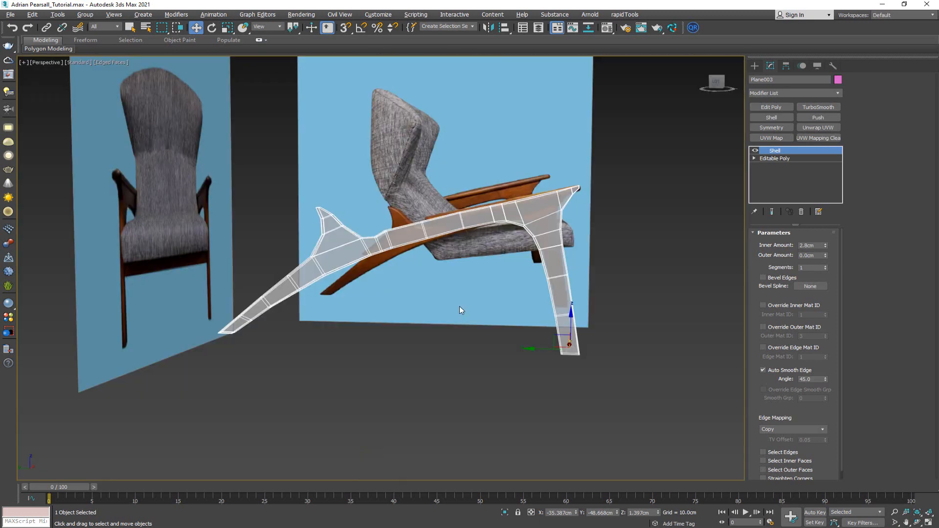
{"action": "mouse_move", "coordinate": [469, 289]}
{"action": "middle_mouse_down", "text": "alt"}
{"action": "mouse_move", "coordinate": [441, 307]}
{"action": "mouse_move", "coordinate": [394, 308]}
{"action": "mouse_move", "coordinate": [478, 285]}
{"action": "middle_mouse_up", "text": "alt"}
{"action": "key", "text": "alt+w"}
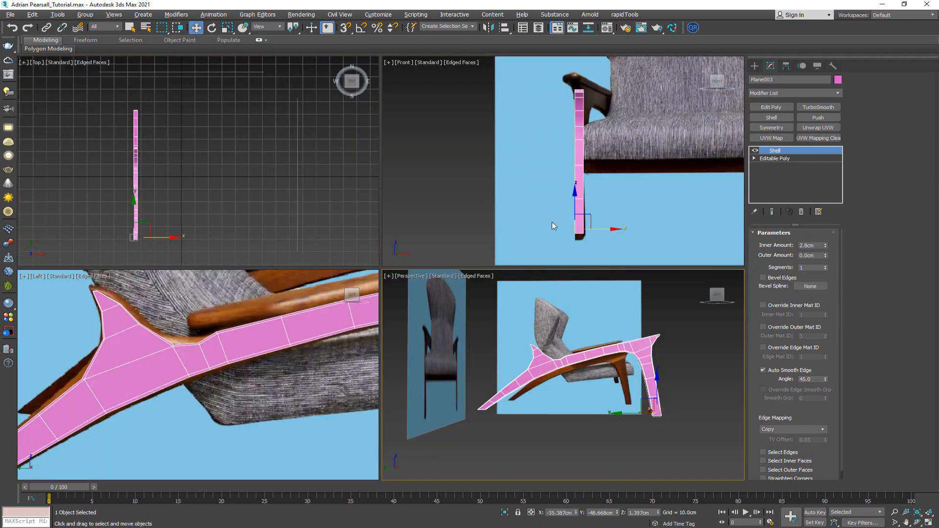
{"action": "middle_click", "coordinate": [276, 325]}
{"action": "key", "text": "alt+w"}
{"action": "middle_click_drag", "start_coordinate": [333, 320], "coordinate": [459, 323]}
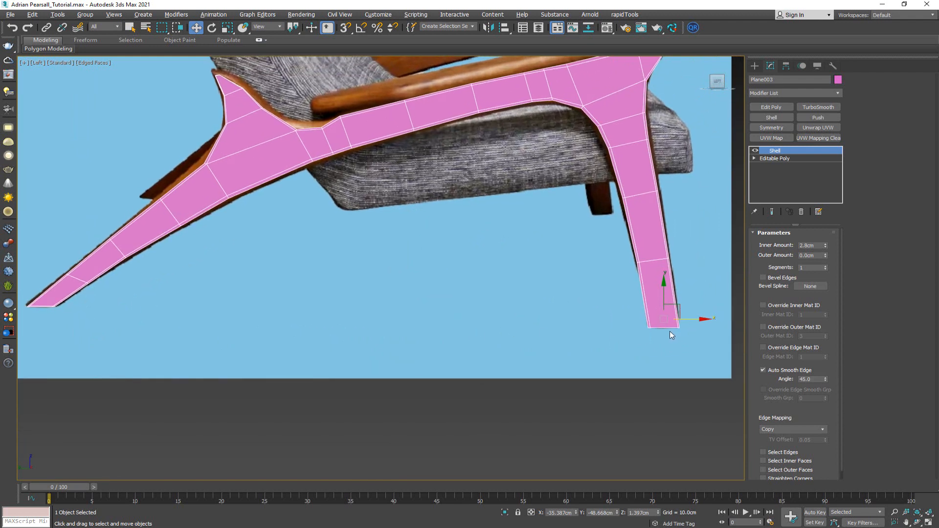
Step: Return to the base Editable Poly beneath the Shell with see-through display and select the vertices at the front leg's bottom end
{"action": "left_click", "coordinate": [776, 159]}
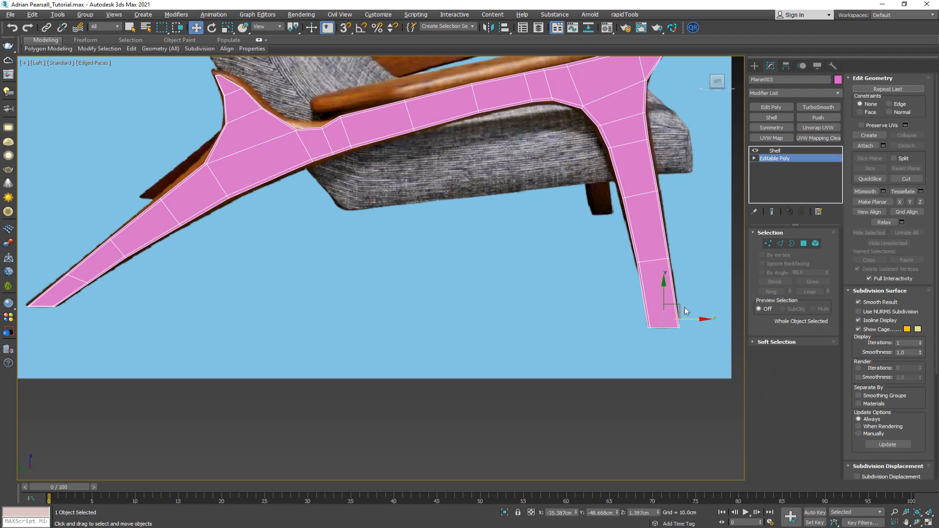
{"action": "middle_click_drag", "start_coordinate": [466, 295], "coordinate": [317, 294]}
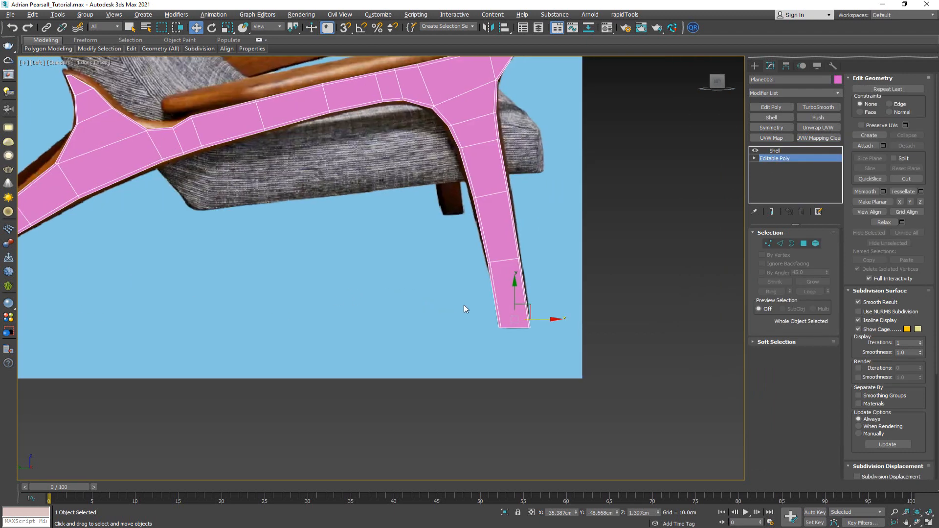
{"action": "scroll", "coordinate": [527, 314], "scroll_direction": "up", "scroll_amount": 6}
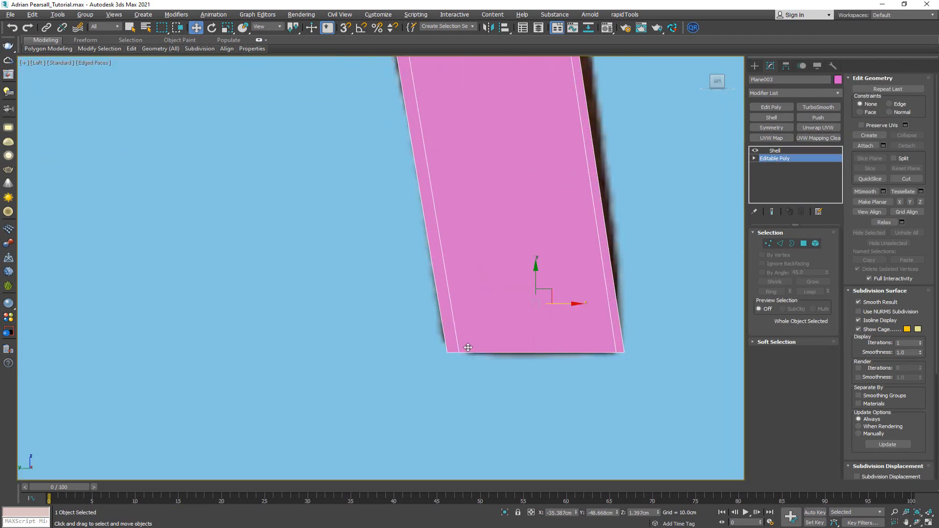
{"action": "key", "text": "shift+alt+w"}
{"action": "key", "text": "w"}
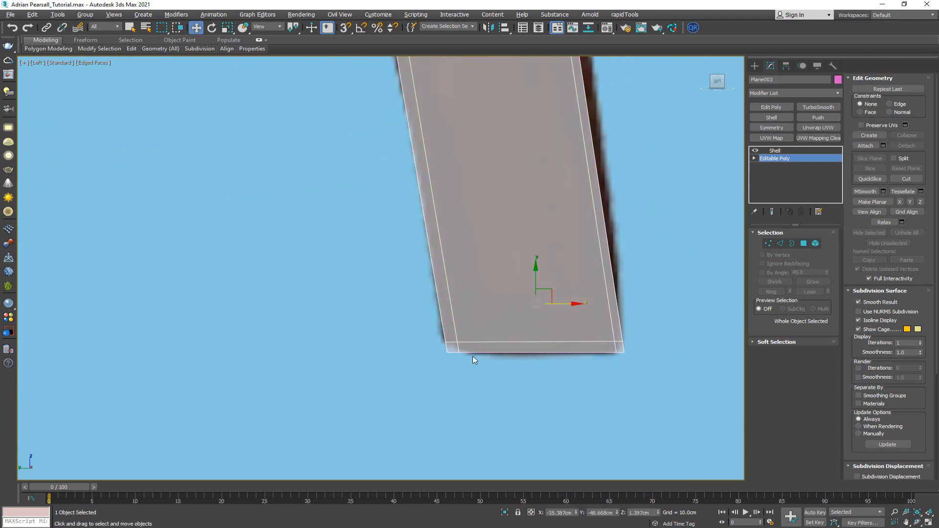
{"action": "scroll", "coordinate": [568, 327], "scroll_direction": "down", "scroll_amount": 5}
{"action": "key", "text": "1"}
{"action": "left_click_drag", "start_coordinate": [635, 351], "coordinate": [470, 307]}
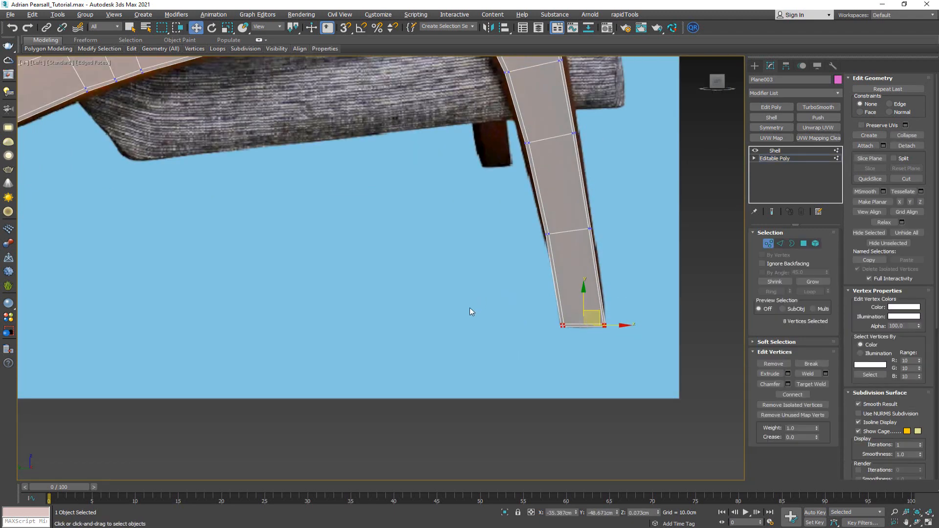
Step: Select the vertices at the rear leg's bottom end and snap them down to the height of the front leg's foot
{"action": "middle_click_drag", "start_coordinate": [470, 308], "coordinate": [454, 281]}
{"action": "middle_click_drag", "start_coordinate": [233, 280], "coordinate": [545, 278], "text": "alt"}
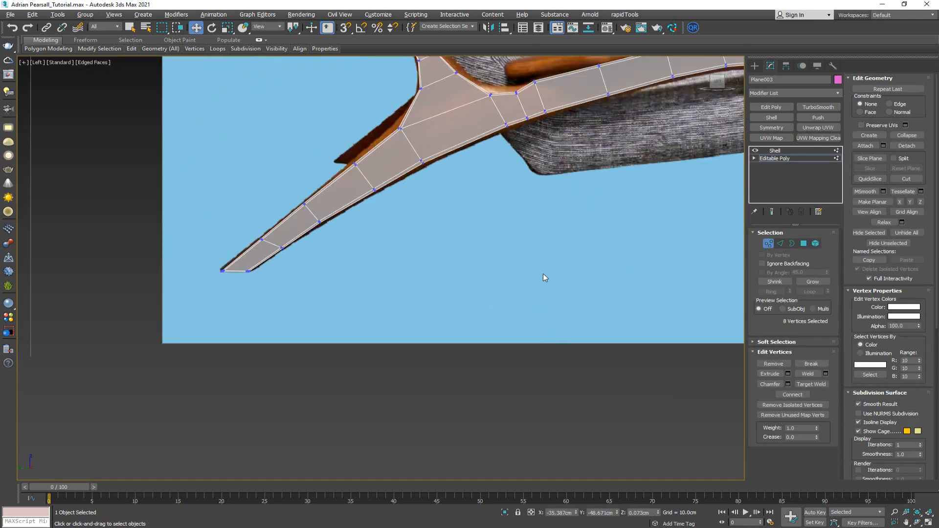
{"action": "scroll", "coordinate": [218, 280], "scroll_direction": "up", "scroll_amount": 6}
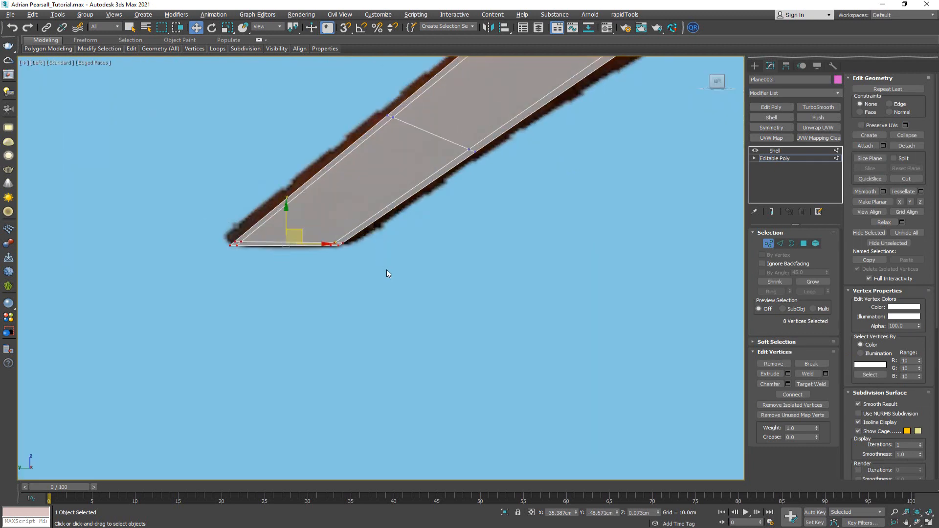
{"action": "middle_click_drag", "start_coordinate": [388, 272], "coordinate": [425, 288]}
{"action": "scroll", "coordinate": [327, 230], "scroll_direction": "up", "scroll_amount": 4}
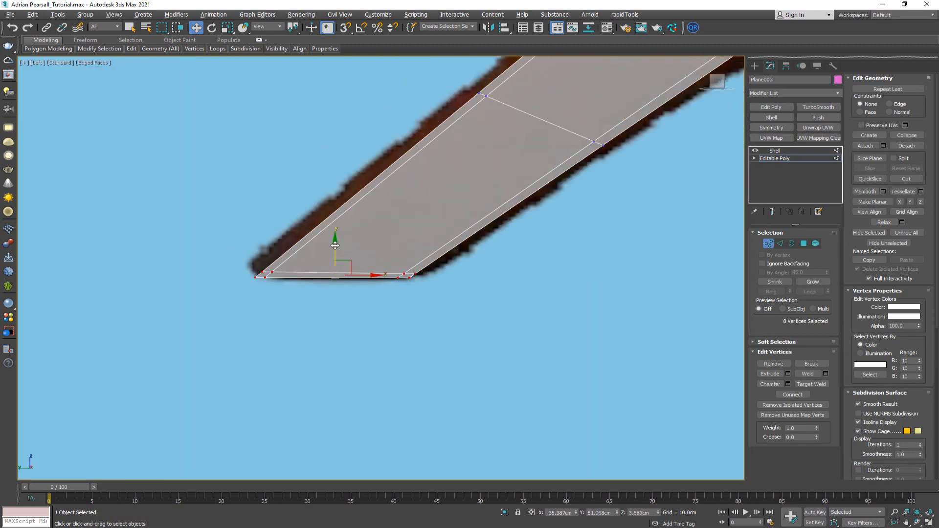
{"action": "scroll", "coordinate": [335, 270], "scroll_direction": "down", "scroll_amount": 10}
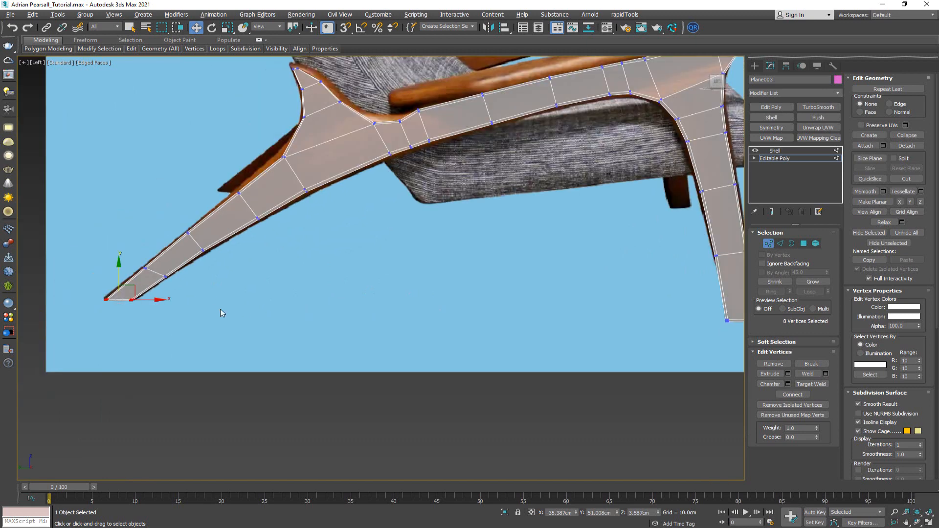
{"action": "key", "text": "s"}
{"action": "left_click_drag", "start_coordinate": [104, 303], "coordinate": [722, 326]}
{"action": "middle_click_drag", "start_coordinate": [478, 310], "coordinate": [310, 306], "text": "alt"}
{"action": "scroll", "coordinate": [313, 306], "scroll_direction": "up", "scroll_amount": 5}
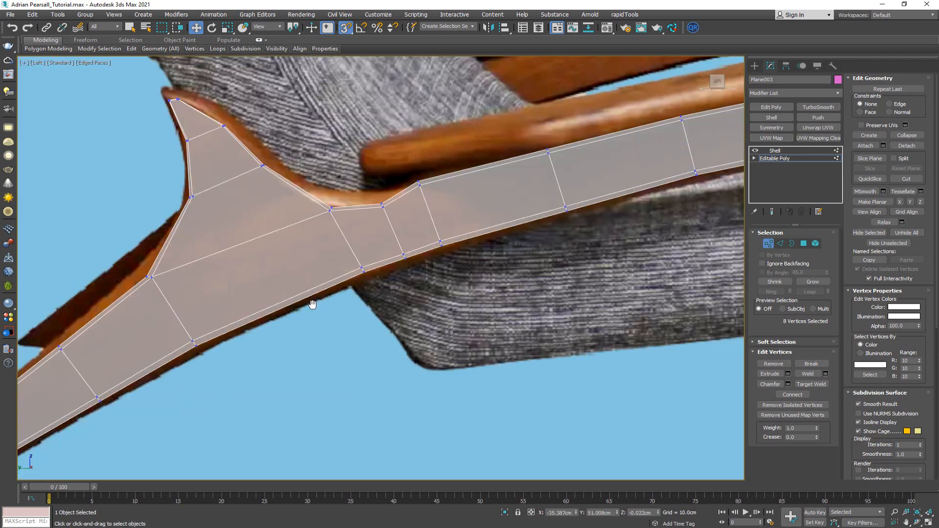
Step: With snapping off, move the rear leg's end vertices horizontally outward so the extended foot continues the leg's slope
{"action": "key", "text": "l"}
{"action": "key", "text": "s"}
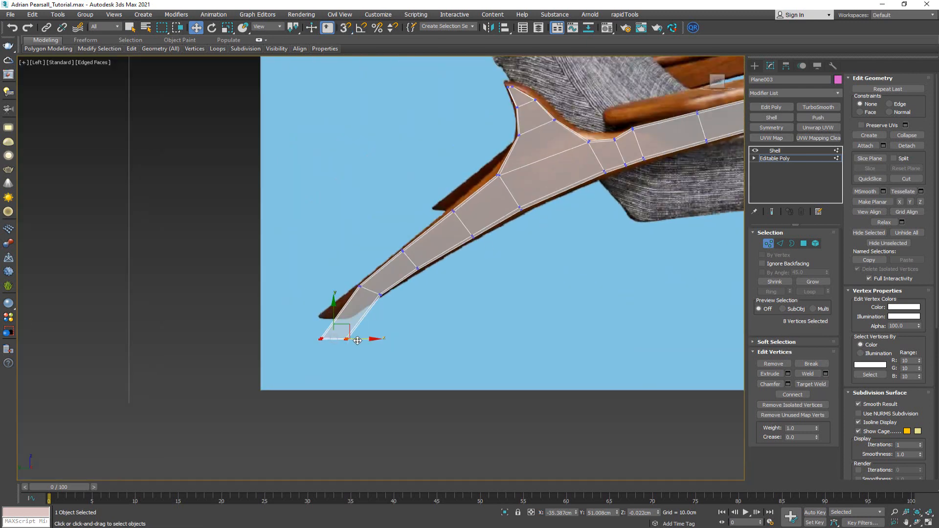
{"action": "left_click_drag", "start_coordinate": [358, 339], "coordinate": [333, 339]}
{"action": "scroll", "coordinate": [339, 310], "scroll_direction": "down", "scroll_amount": 4}
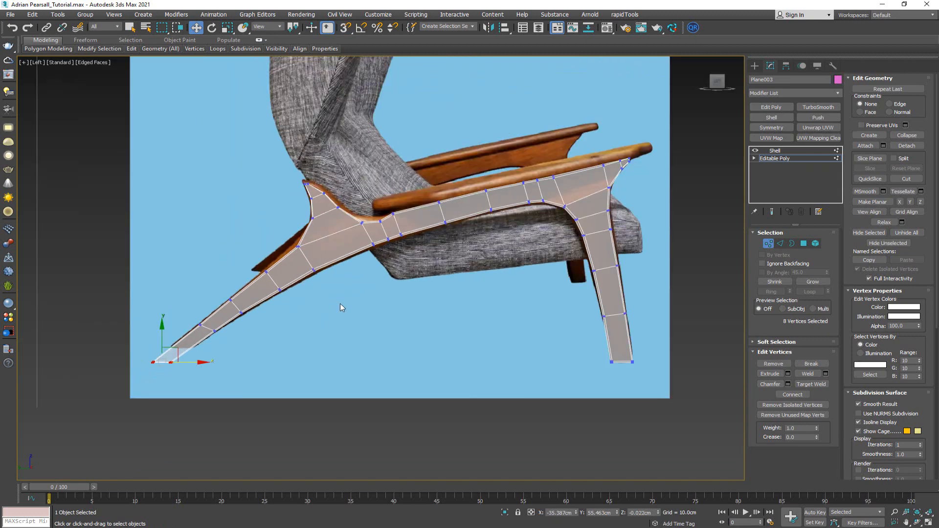
{"action": "middle_click_drag", "start_coordinate": [340, 310], "coordinate": [293, 363]}
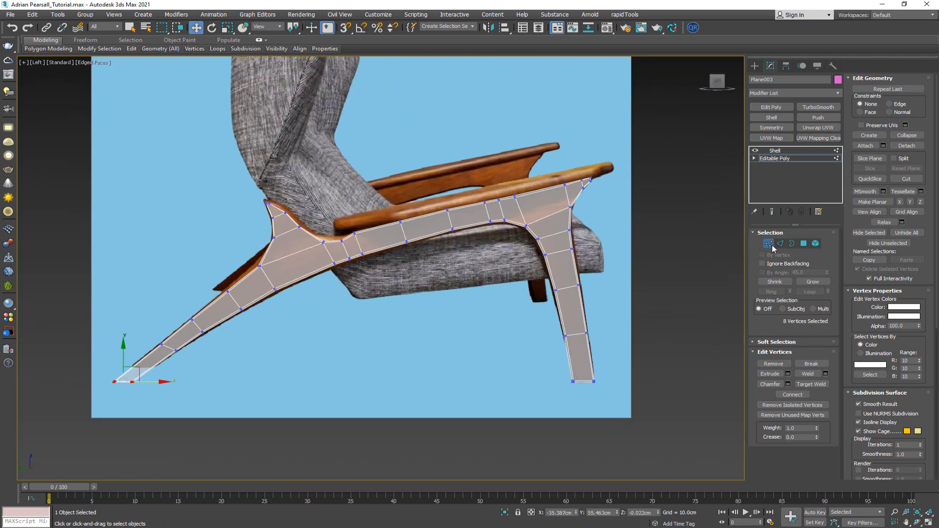
Step: Compare the Z coordinates of the lowest corner vertices on the rear and front feet
{"action": "scroll", "coordinate": [121, 388], "scroll_direction": "up", "scroll_amount": 5}
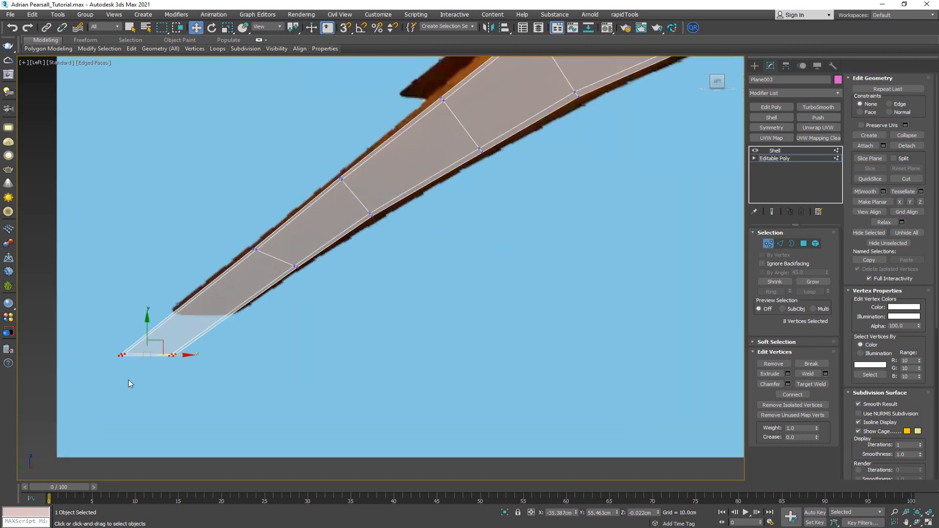
{"action": "scroll", "coordinate": [122, 367], "scroll_direction": "up", "scroll_amount": 3}
{"action": "left_click", "coordinate": [120, 347]}
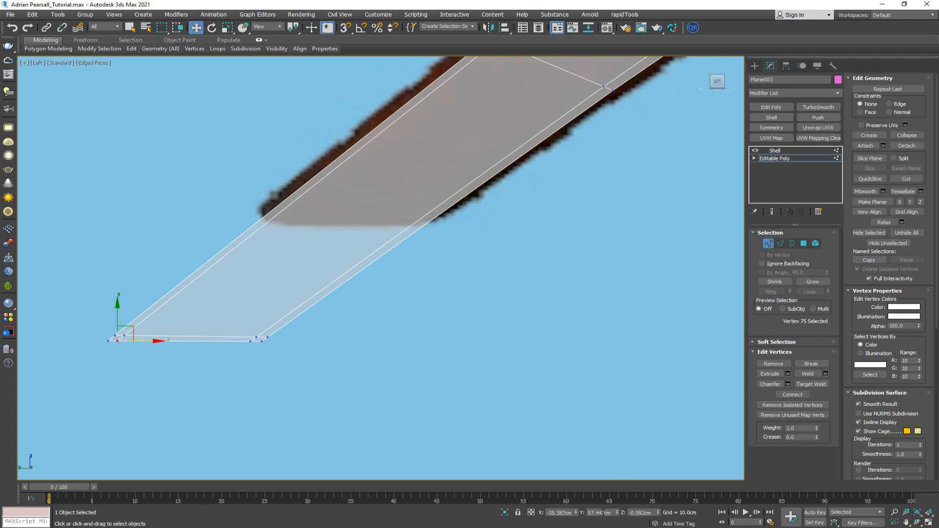
{"action": "scroll", "coordinate": [583, 332], "scroll_direction": "down", "scroll_amount": 6}
{"action": "scroll", "coordinate": [539, 288], "scroll_direction": "up", "scroll_amount": 5}
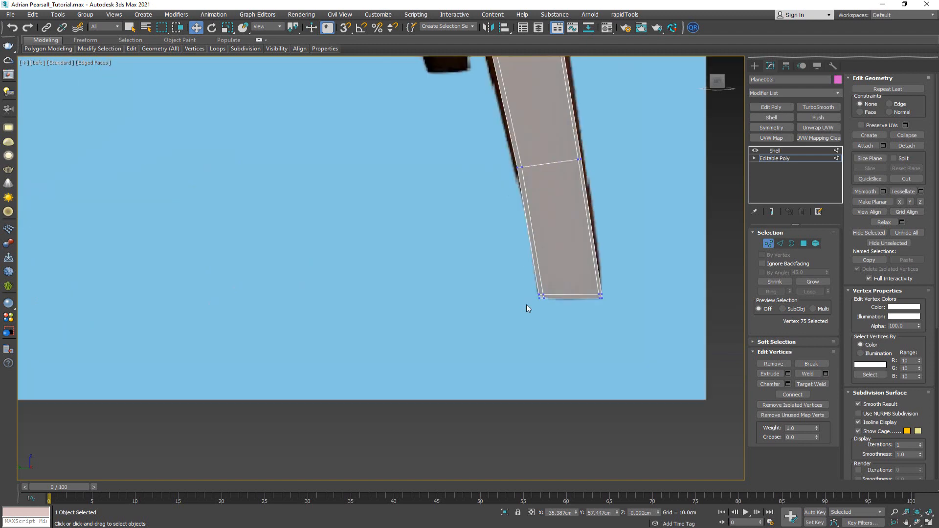
{"action": "left_click", "coordinate": [552, 298]}
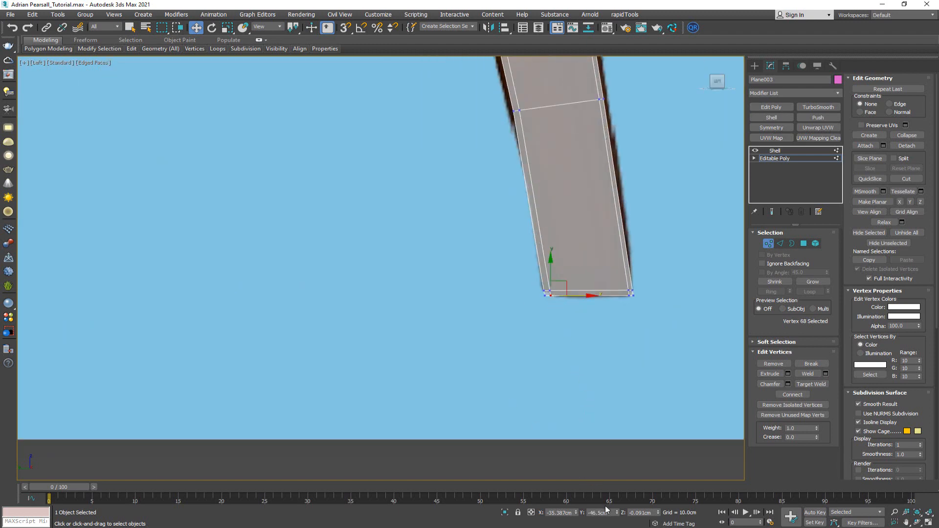
{"action": "middle_click_drag", "start_coordinate": [460, 336], "coordinate": [465, 336]}
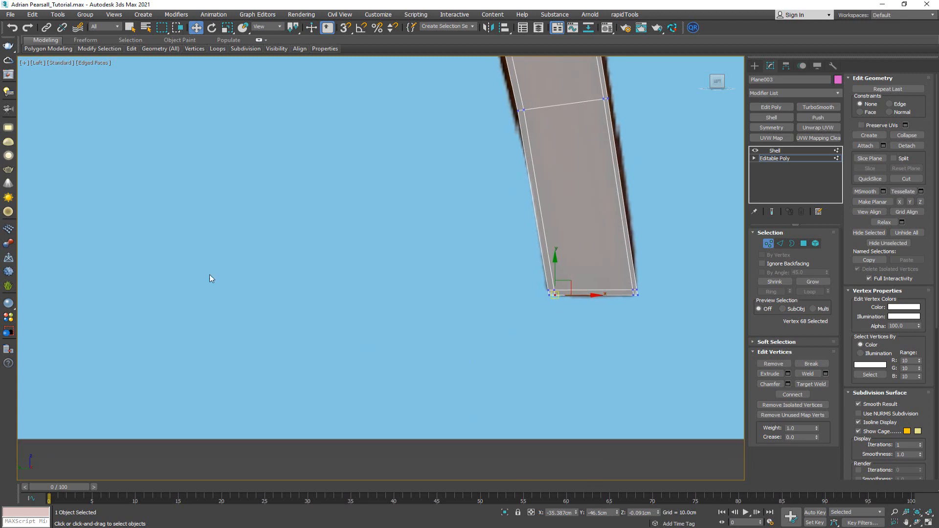
Step: Set the rear foot's inner bottom vertex to Z -0.091 cm to match the front foot, with the Move Transform Type-In open
{"action": "scroll", "coordinate": [254, 282], "scroll_direction": "down", "scroll_amount": 4}
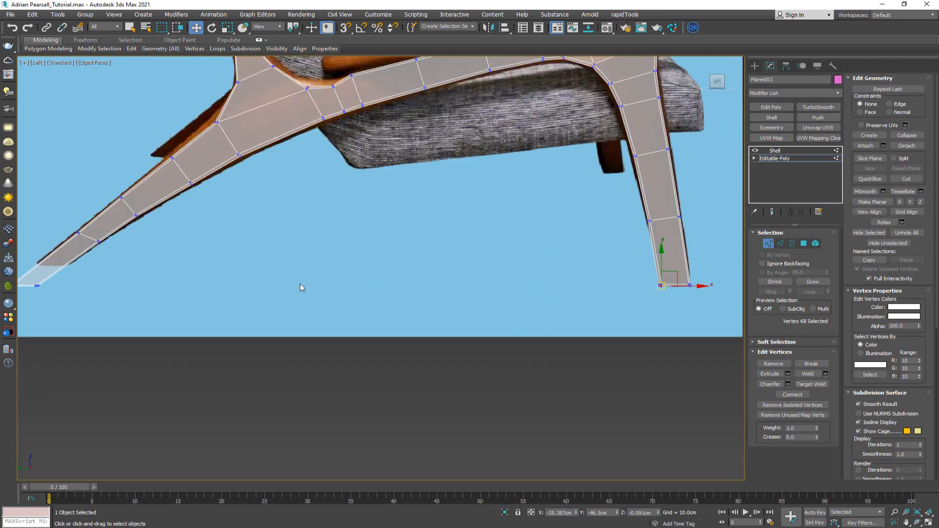
{"action": "left_click", "coordinate": [37, 285]}
{"action": "middle_click_drag", "start_coordinate": [87, 292], "coordinate": [290, 286]}
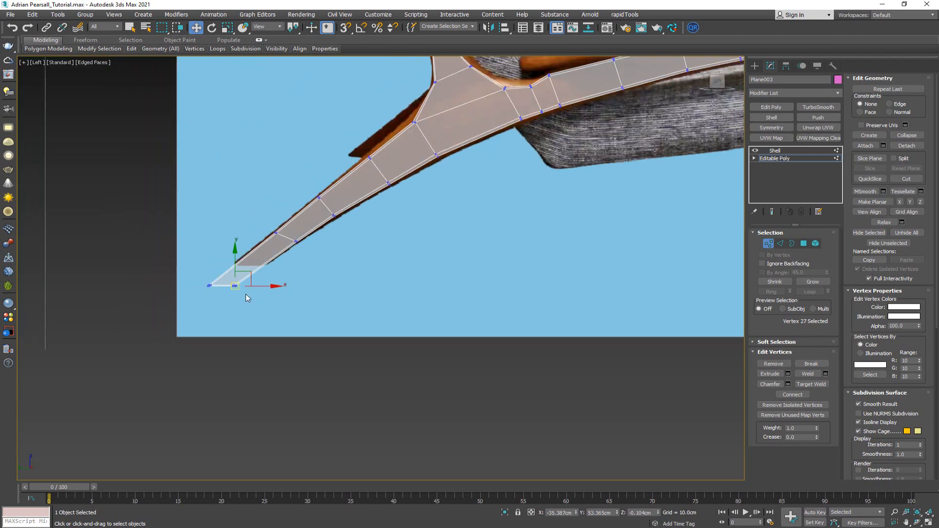
{"action": "scroll", "coordinate": [246, 295], "scroll_direction": "up", "scroll_amount": 4}
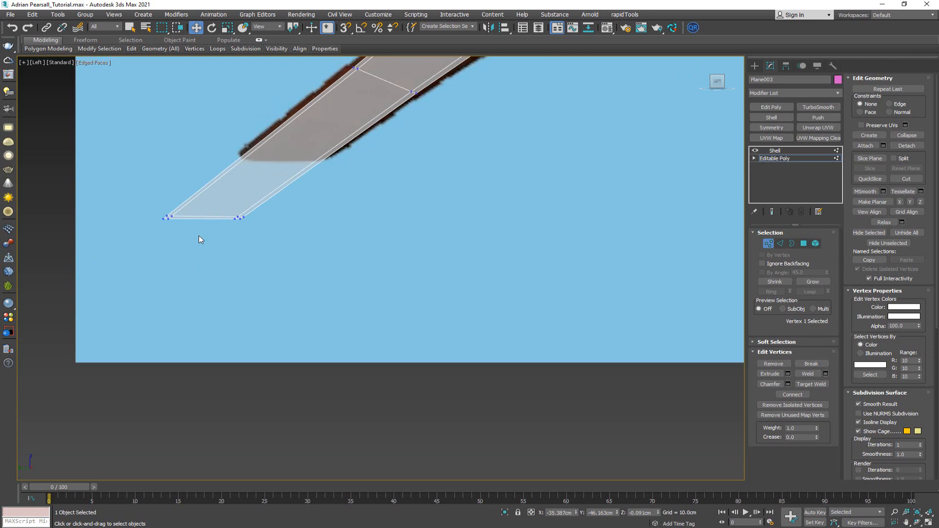
{"action": "left_click", "coordinate": [243, 219]}
{"action": "right_click", "coordinate": [196, 28]}
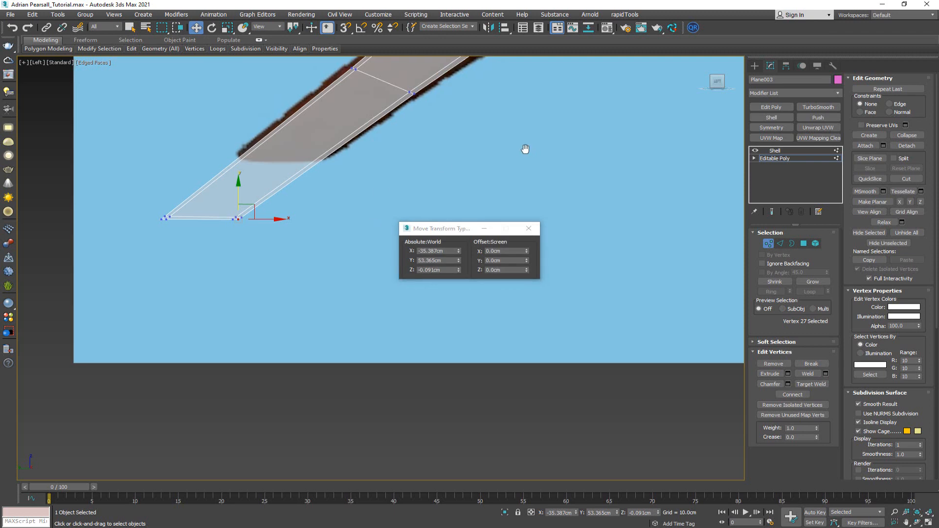
Step: Check the Z coordinate of the front foot's inner bottom vertex, then close the Move Transform Type-In
{"action": "scroll", "coordinate": [381, 150], "scroll_direction": "down", "scroll_amount": 6}
{"action": "scroll", "coordinate": [279, 210], "scroll_direction": "up", "scroll_amount": 5}
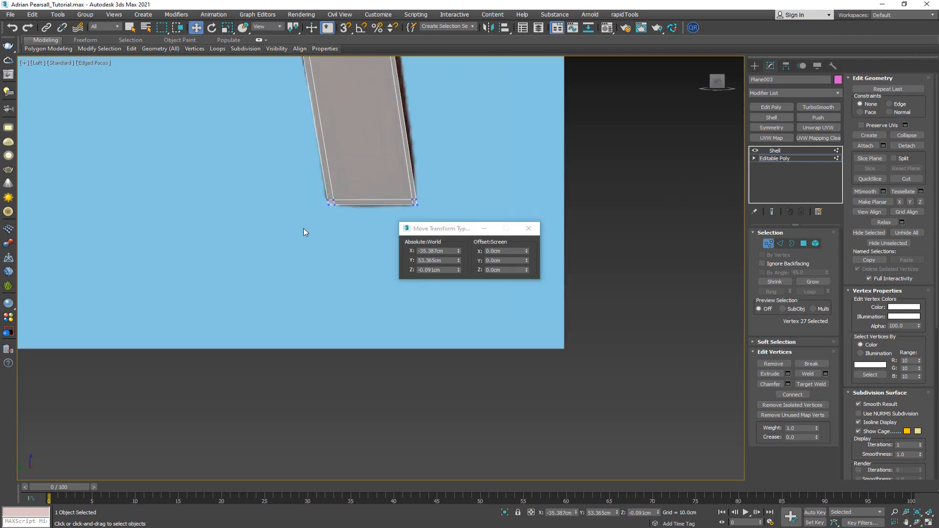
{"action": "left_click", "coordinate": [330, 204]}
{"action": "left_click", "coordinate": [443, 270]}
{"action": "left_click", "coordinate": [526, 229]}
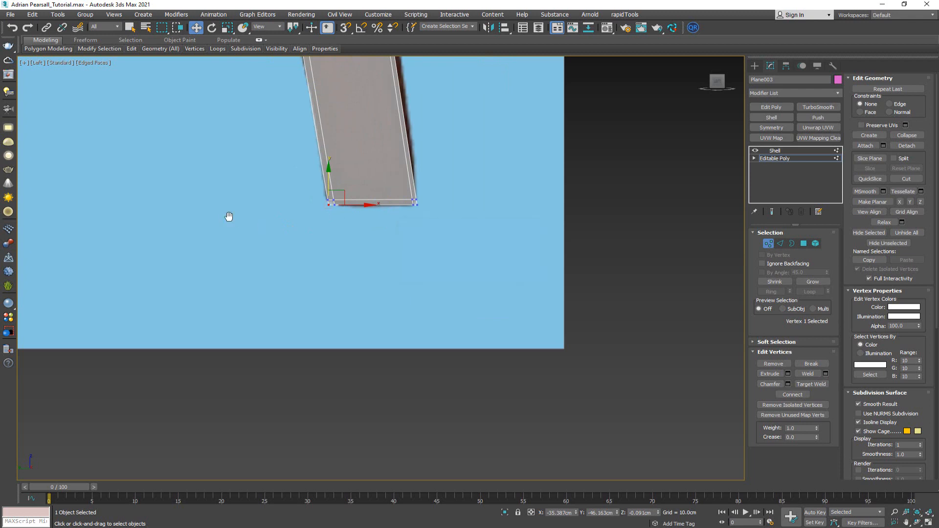
Step: Leave vertex editing on the side frame and return to its Shell modifier level
{"action": "middle_click_drag", "start_coordinate": [229, 216], "coordinate": [518, 266]}
{"action": "scroll", "coordinate": [518, 266], "scroll_direction": "down", "scroll_amount": 4}
{"action": "middle_click_drag", "start_coordinate": [168, 238], "coordinate": [521, 290]}
{"action": "left_click", "coordinate": [769, 243]}
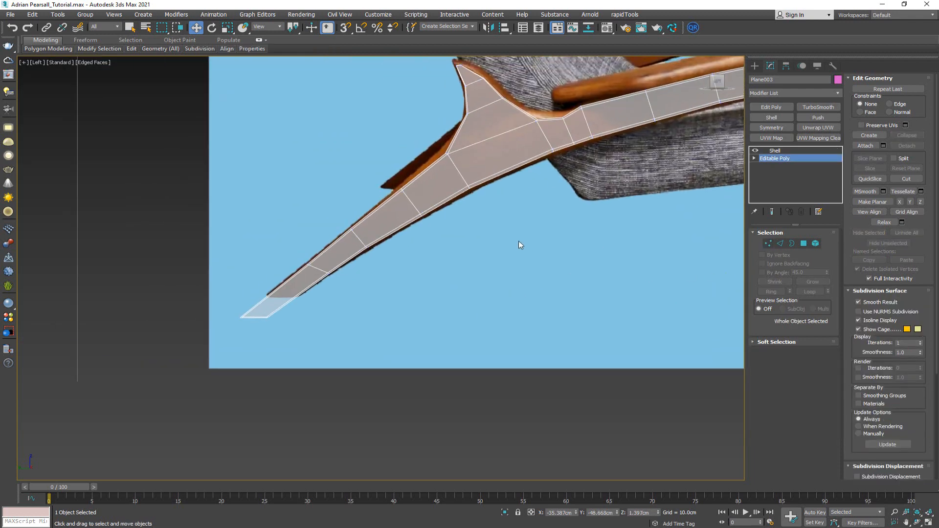
{"action": "scroll", "coordinate": [518, 241], "scroll_direction": "down", "scroll_amount": 2}
{"action": "middle_click_drag", "start_coordinate": [519, 241], "coordinate": [386, 302]}
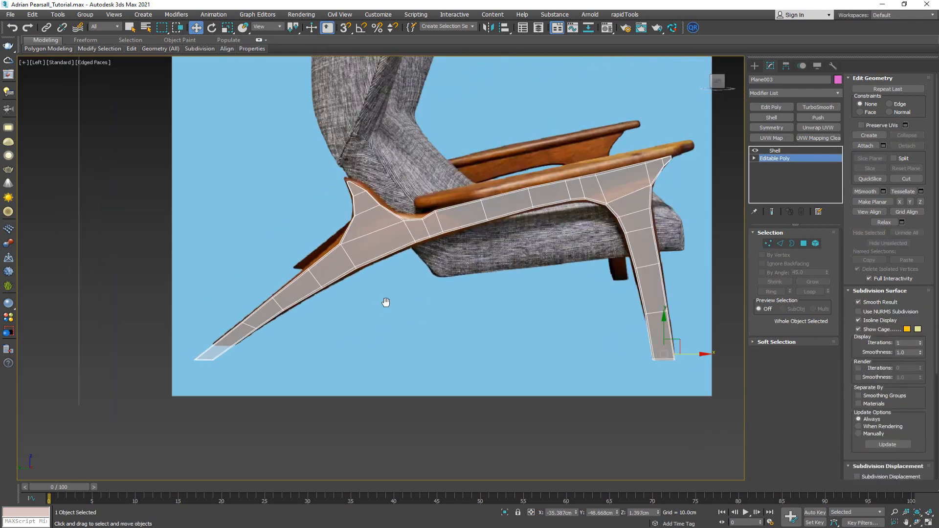
{"action": "left_click", "coordinate": [794, 152]}
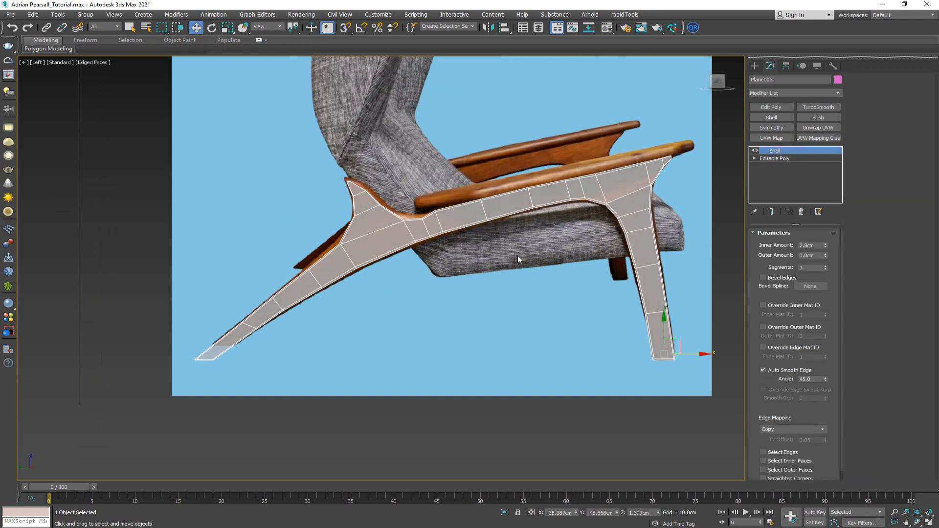
Step: Examine how the side frame's outline and upper rear tip follow the reference photo, ending in the four-viewport layout
{"action": "middle_click_drag", "start_coordinate": [517, 256], "coordinate": [416, 269]}
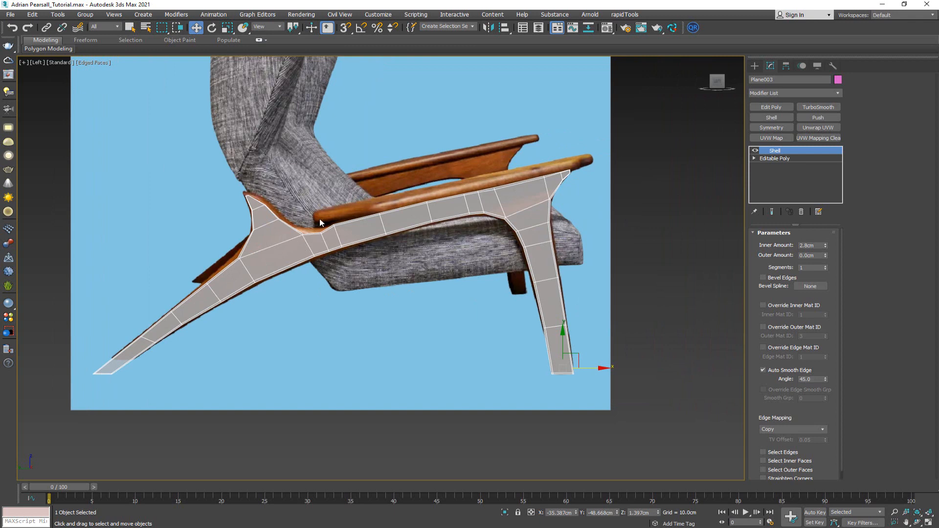
{"action": "scroll", "coordinate": [308, 224], "scroll_direction": "up", "scroll_amount": 4}
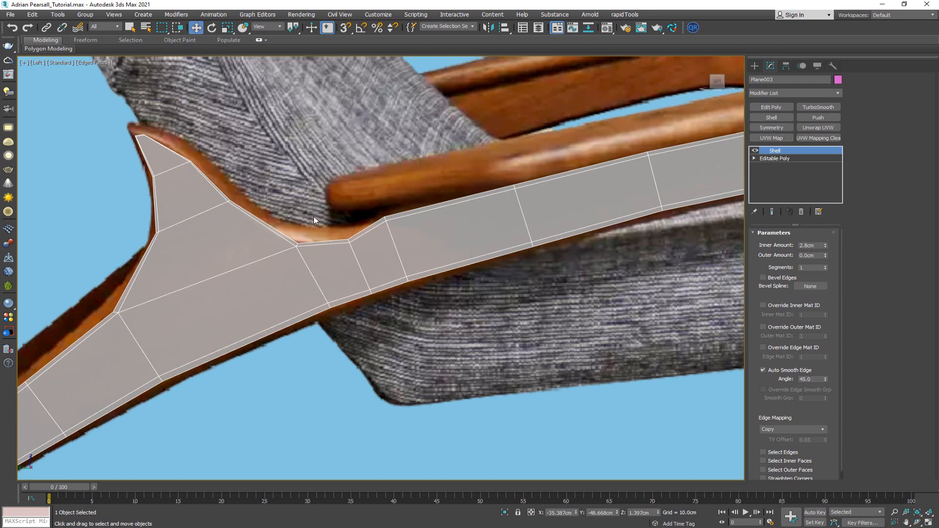
{"action": "scroll", "coordinate": [445, 267], "scroll_direction": "down", "scroll_amount": 5}
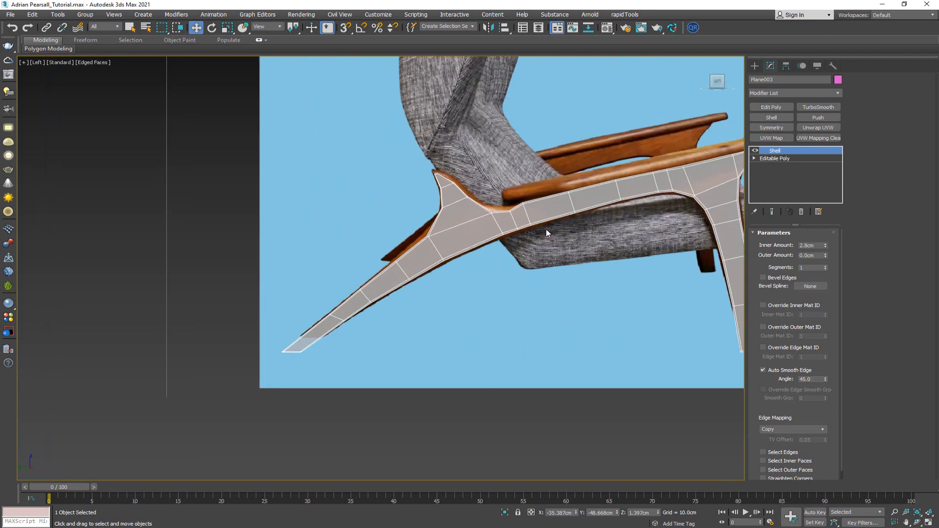
{"action": "middle_click_drag", "start_coordinate": [546, 229], "coordinate": [392, 215]}
{"action": "scroll", "coordinate": [323, 235], "scroll_direction": "up", "scroll_amount": 5}
{"action": "scroll", "coordinate": [324, 235], "scroll_direction": "up", "scroll_amount": 3}
{"action": "scroll", "coordinate": [392, 215], "scroll_direction": "down", "scroll_amount": 3}
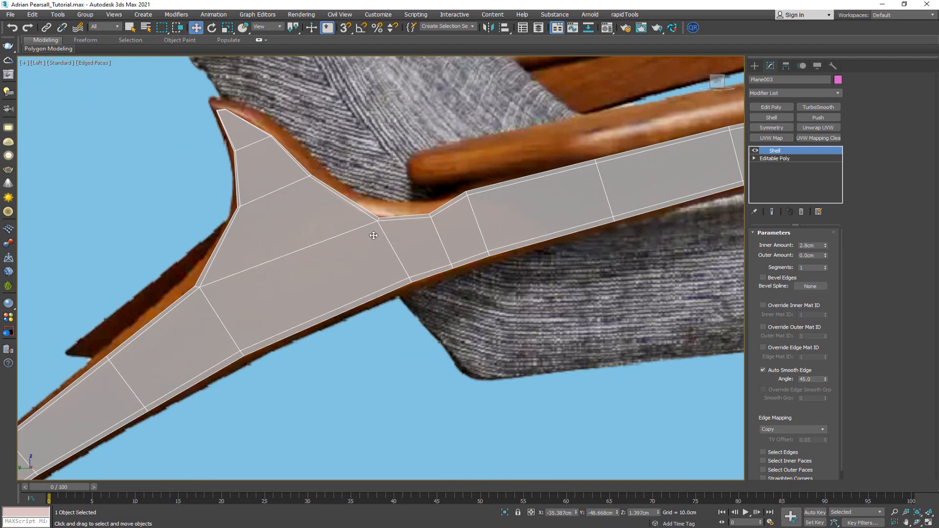
{"action": "scroll", "coordinate": [303, 200], "scroll_direction": "up", "scroll_amount": 6}
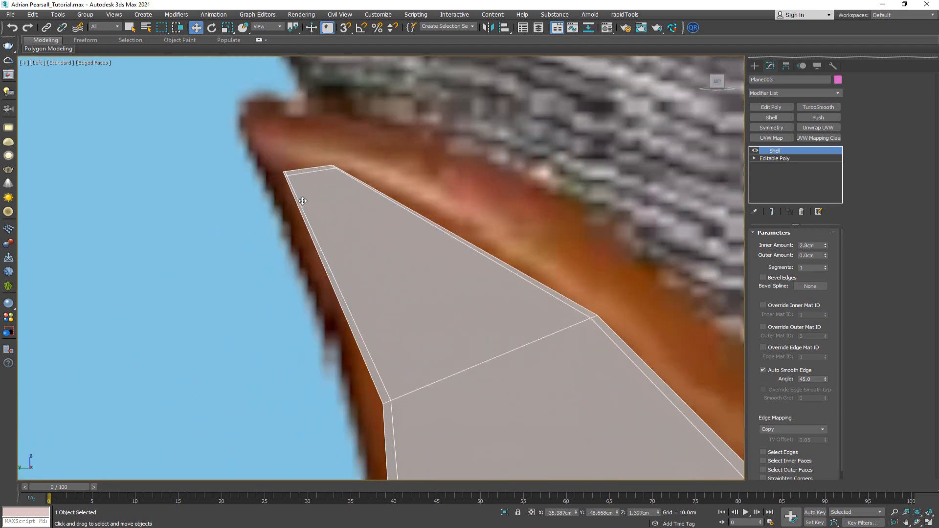
{"action": "scroll", "coordinate": [303, 201], "scroll_direction": "down", "scroll_amount": 8}
{"action": "key", "text": "alt+w"}
{"action": "middle_click", "coordinate": [574, 333]}
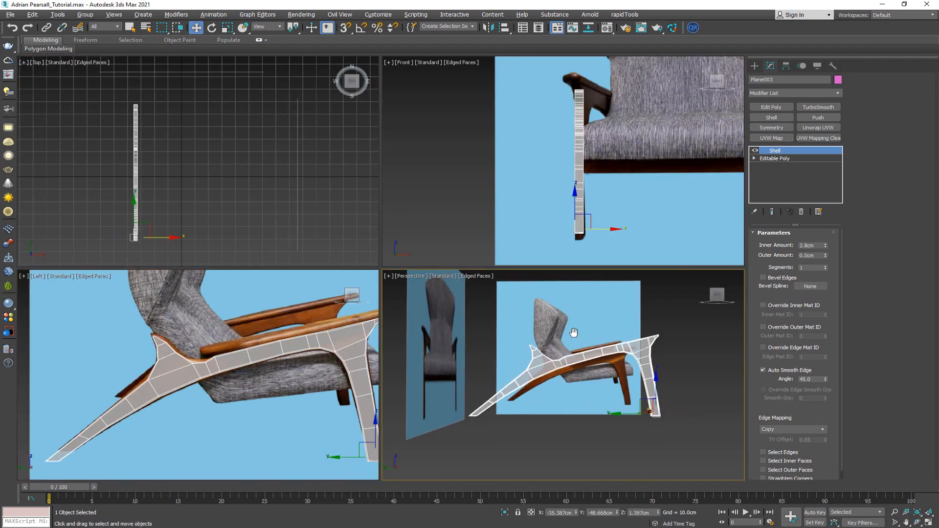
Step: Add an Edit Poly modifier above the Shell on the armchair's side frame
{"action": "key", "text": "alt+w"}
{"action": "middle_click_drag", "start_coordinate": [535, 320], "coordinate": [391, 288], "text": "alt"}
{"action": "key", "text": "alt+x"}
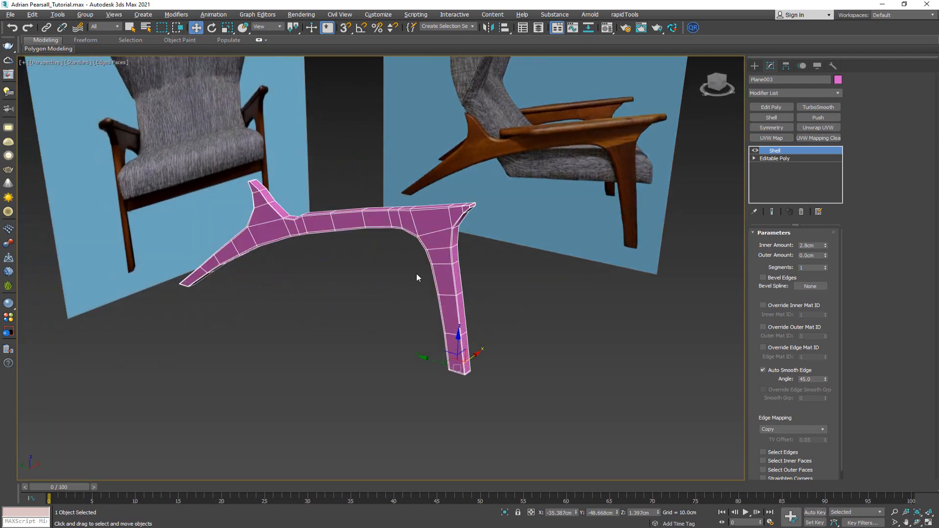
{"action": "middle_click_drag", "start_coordinate": [460, 252], "coordinate": [405, 273], "text": "alt"}
{"action": "scroll", "coordinate": [405, 273], "scroll_direction": "up", "scroll_amount": 4}
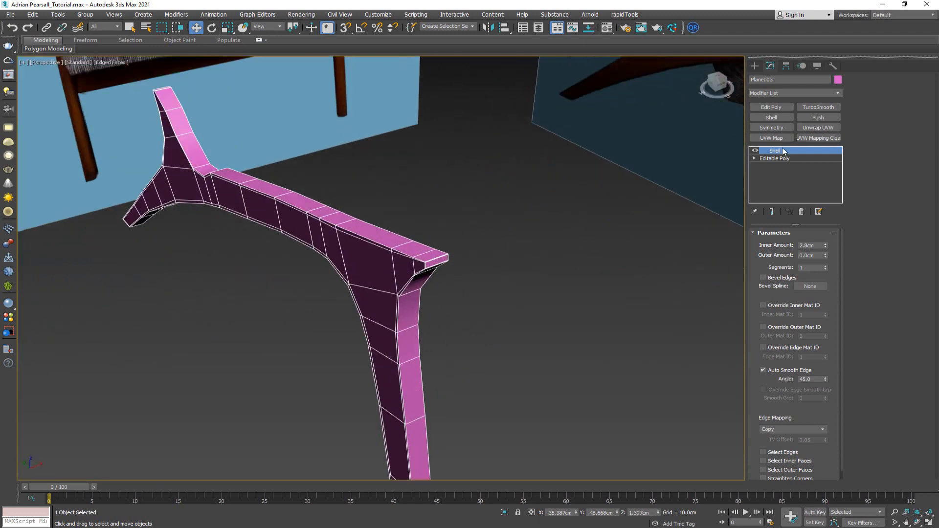
{"action": "left_click", "coordinate": [775, 107]}
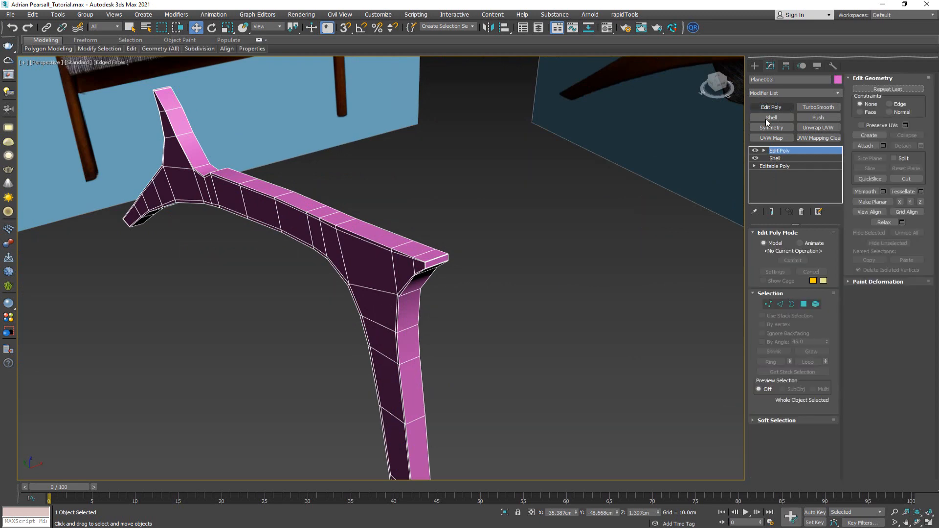
{"action": "middle_click_drag", "start_coordinate": [487, 249], "coordinate": [372, 269], "text": "alt"}
{"action": "scroll", "coordinate": [382, 274], "scroll_direction": "up", "scroll_amount": 5}
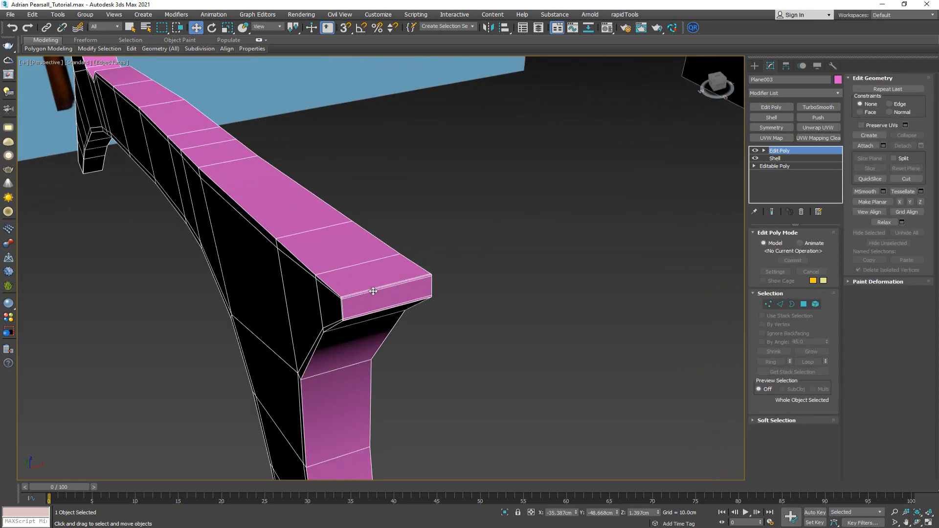
Step: Select the ring of edges running across the side frame's thickness and connect them with 2 segments
{"action": "key", "text": "2"}
{"action": "left_click", "coordinate": [392, 285]}
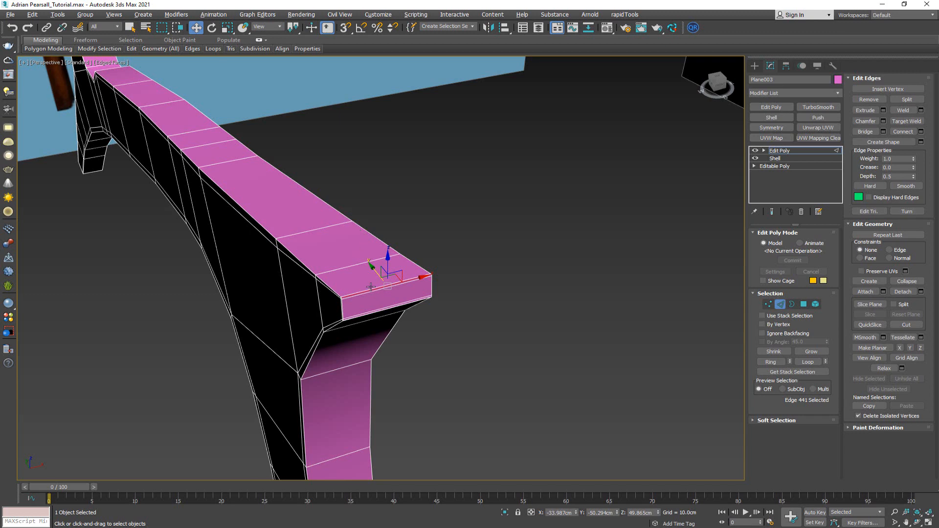
{"action": "key", "text": "alt+r"}
{"action": "middle_click_drag", "start_coordinate": [377, 283], "coordinate": [332, 288], "text": "alt"}
{"action": "scroll", "coordinate": [380, 291], "scroll_direction": "up", "scroll_amount": 2}
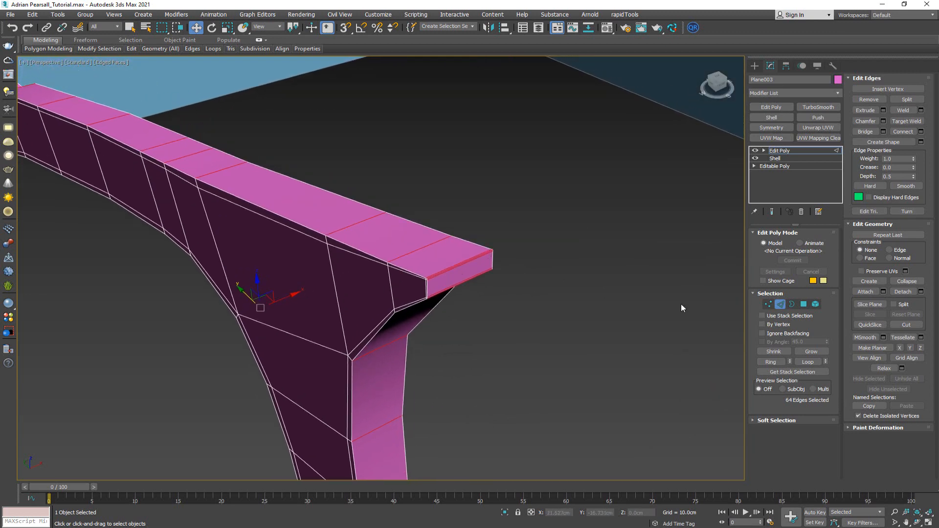
{"action": "left_click", "coordinate": [921, 131]}
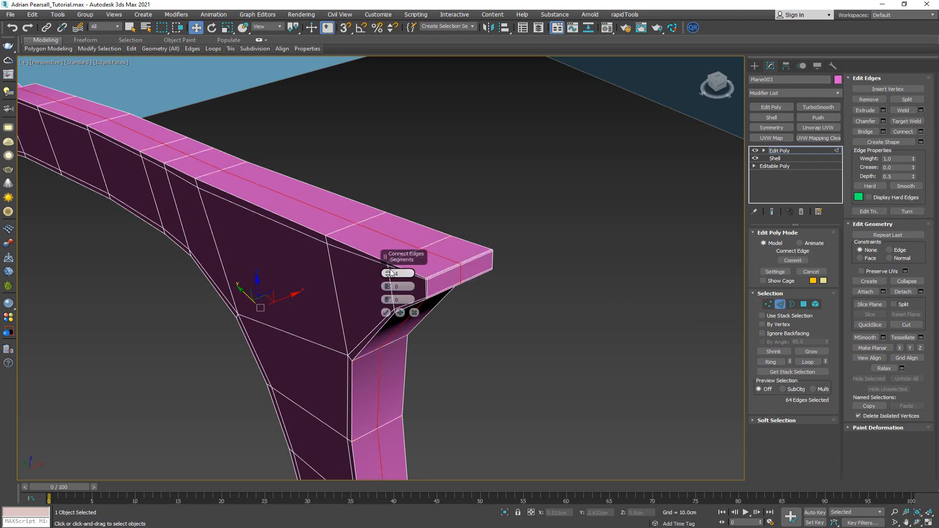
{"action": "left_click", "coordinate": [388, 273]}
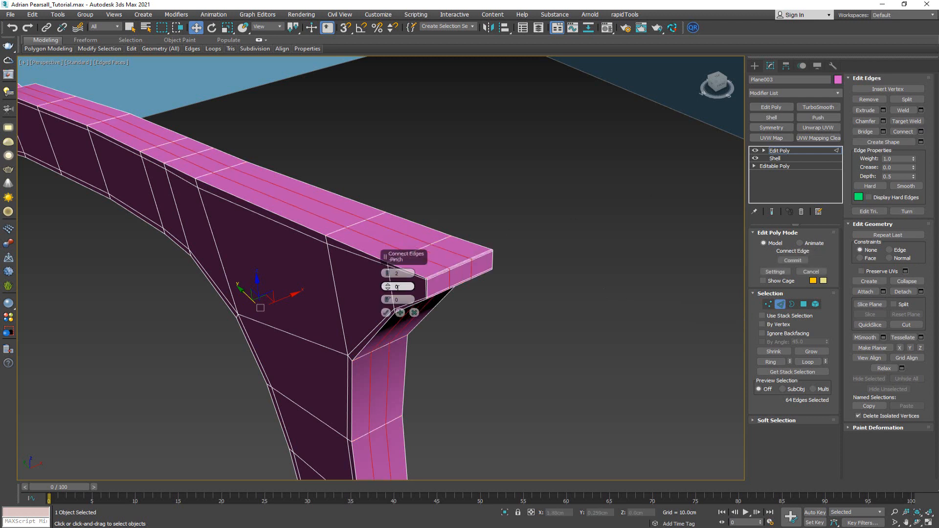
{"action": "left_click", "coordinate": [386, 313]}
Step: Add a Push modifier to the new edge loops around the frame with a push value of 1.0 cm
{"action": "middle_click_drag", "start_coordinate": [315, 248], "coordinate": [404, 293], "text": "alt"}
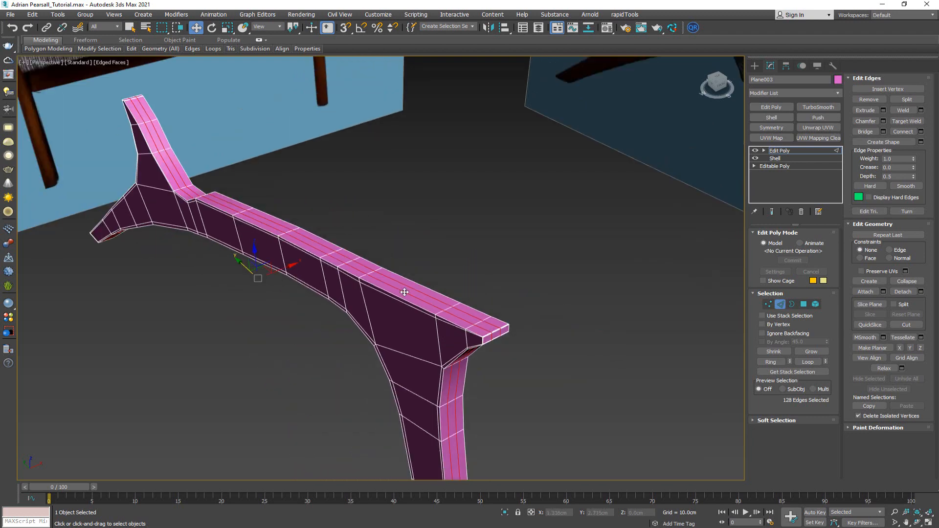
{"action": "middle_click_drag", "start_coordinate": [251, 251], "coordinate": [387, 230], "text": "alt"}
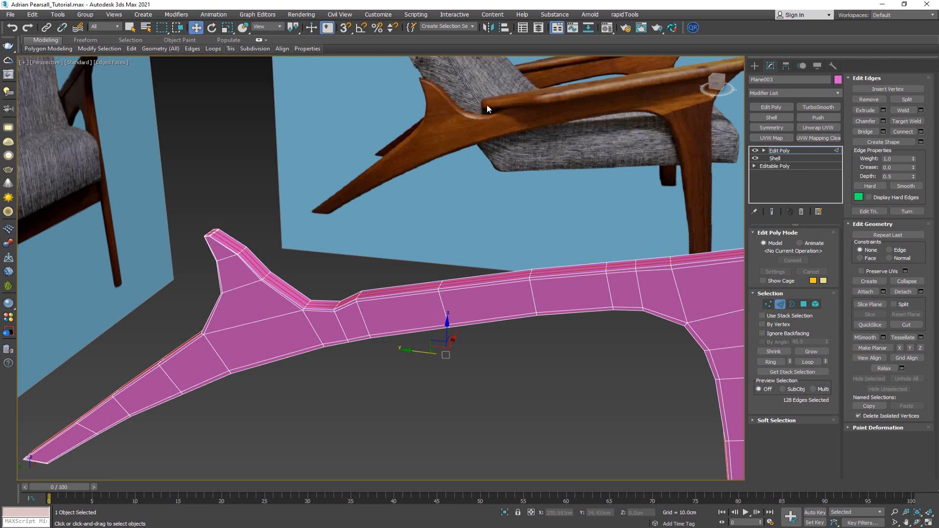
{"action": "middle_click_drag", "start_coordinate": [237, 252], "coordinate": [251, 236], "text": "alt"}
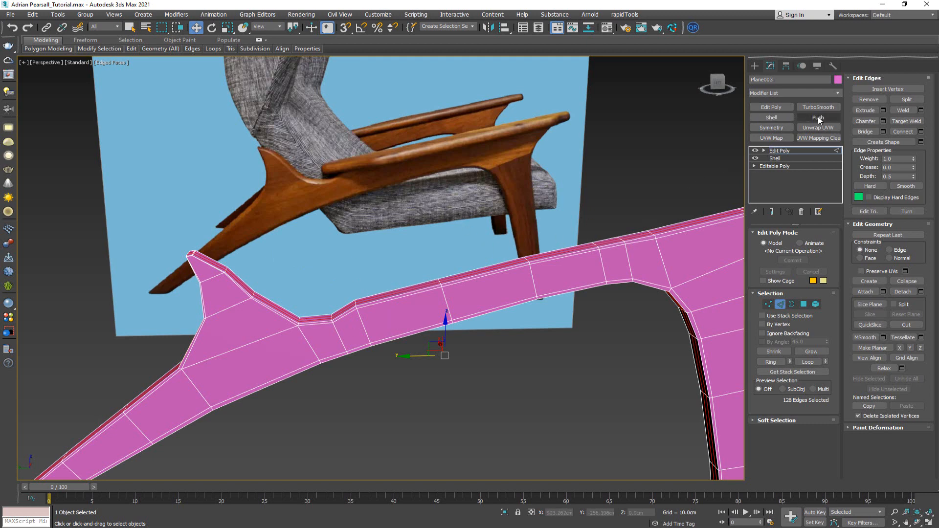
{"action": "middle_click_drag", "start_coordinate": [555, 227], "coordinate": [354, 238], "text": "alt"}
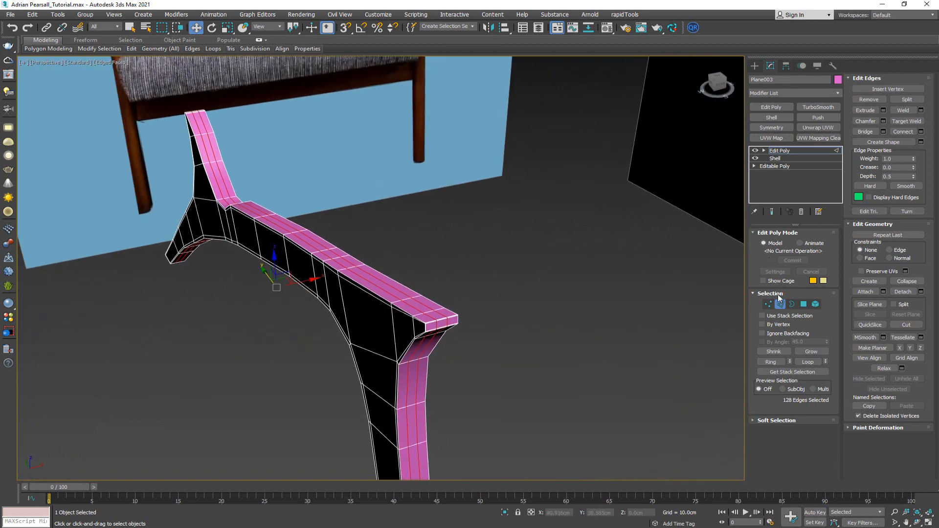
{"action": "scroll", "coordinate": [430, 317], "scroll_direction": "up", "scroll_amount": 5}
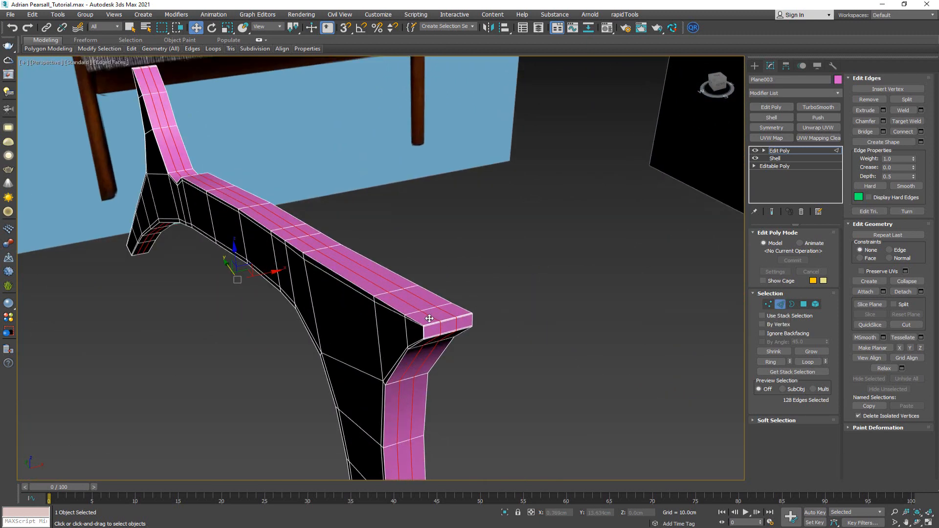
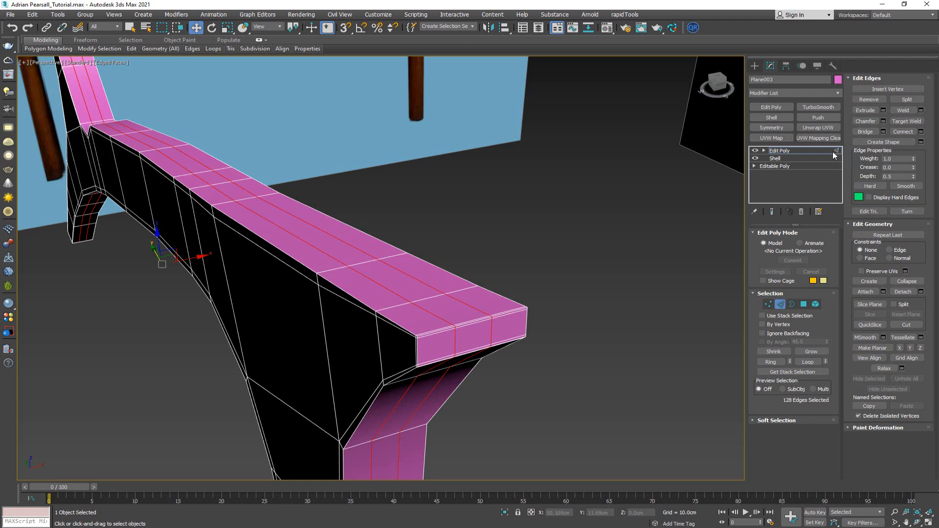
{"action": "left_click", "coordinate": [823, 118]}
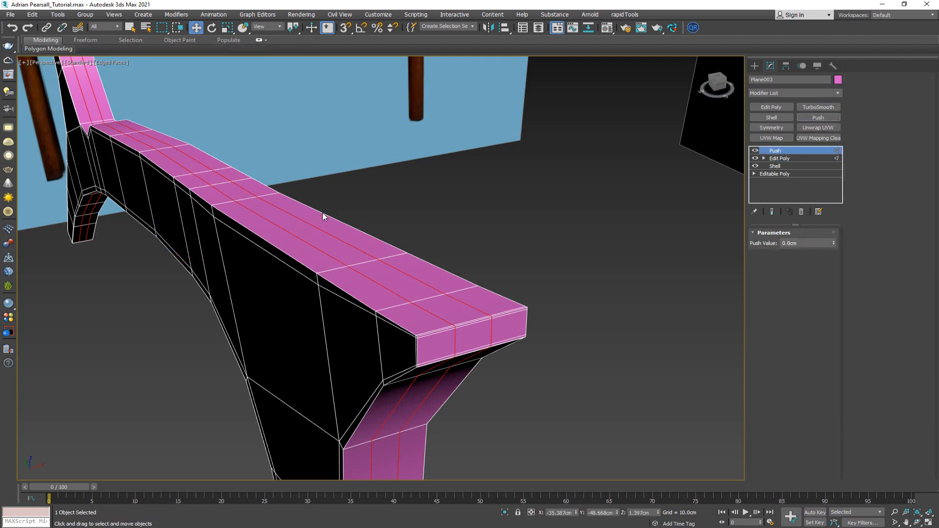
{"action": "middle_click_drag", "start_coordinate": [324, 216], "coordinate": [356, 210]}
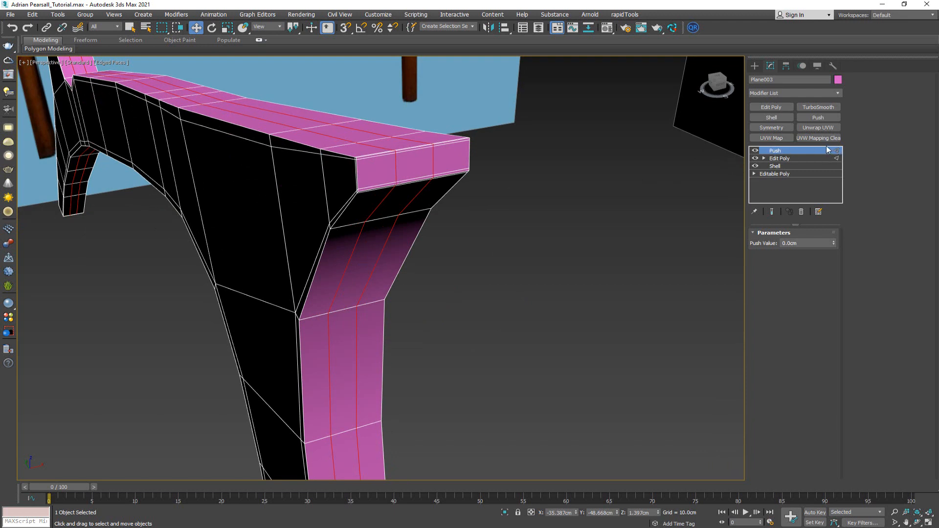
{"action": "middle_click_drag", "start_coordinate": [301, 172], "coordinate": [268, 230], "text": "alt"}
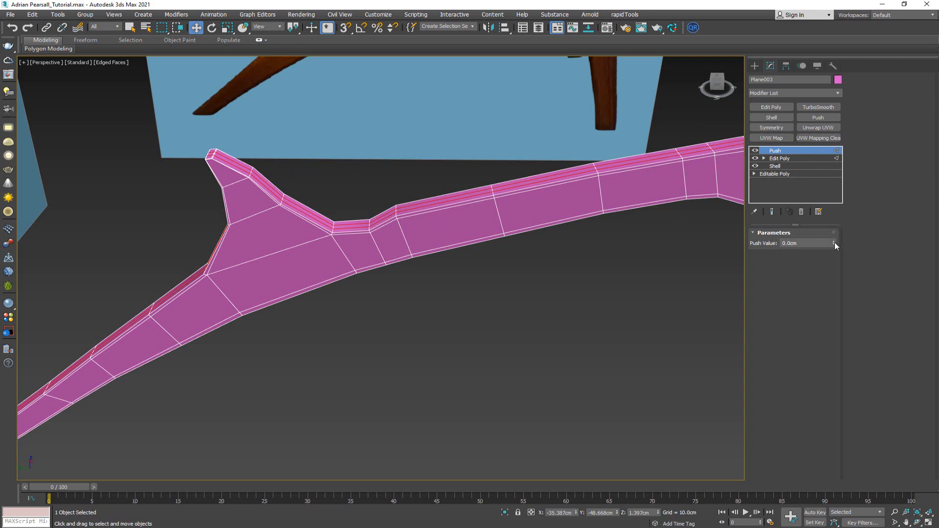
{"action": "left_click_drag", "start_coordinate": [834, 242], "coordinate": [835, 243]}
Step: Set the push value to 0.6 cm, comparing the frame outline with the reference image in the Left view
{"action": "key", "text": "alt+w"}
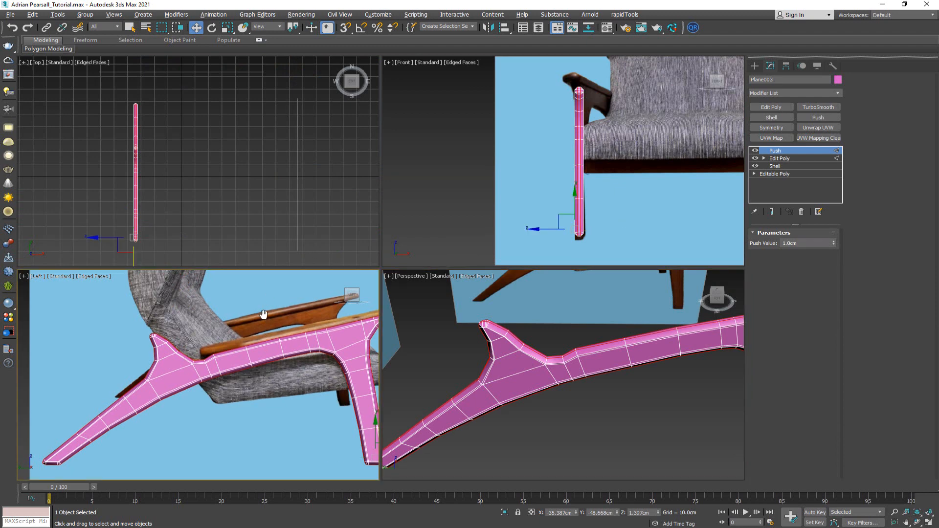
{"action": "key", "text": "alt+w"}
{"action": "key", "text": "alt+x"}
{"action": "scroll", "coordinate": [376, 243], "scroll_direction": "up", "scroll_amount": 5}
{"action": "scroll", "coordinate": [376, 244], "scroll_direction": "up", "scroll_amount": 2}
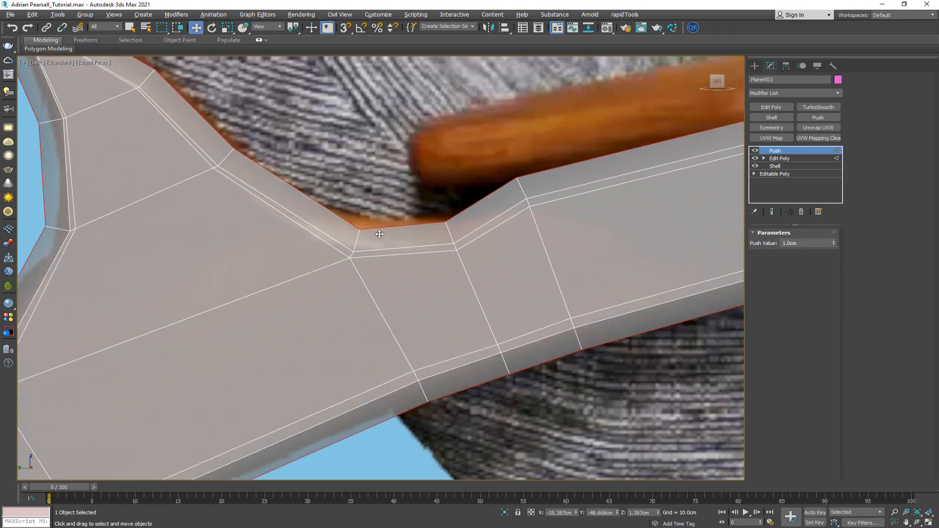
{"action": "scroll", "coordinate": [384, 246], "scroll_direction": "up", "scroll_amount": 2}
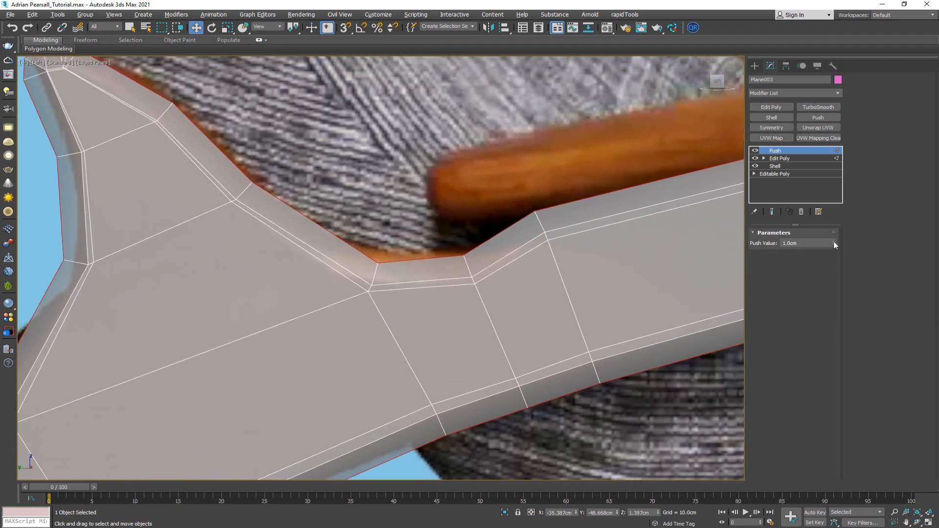
{"action": "left_click_drag", "start_coordinate": [833, 242], "coordinate": [832, 246]}
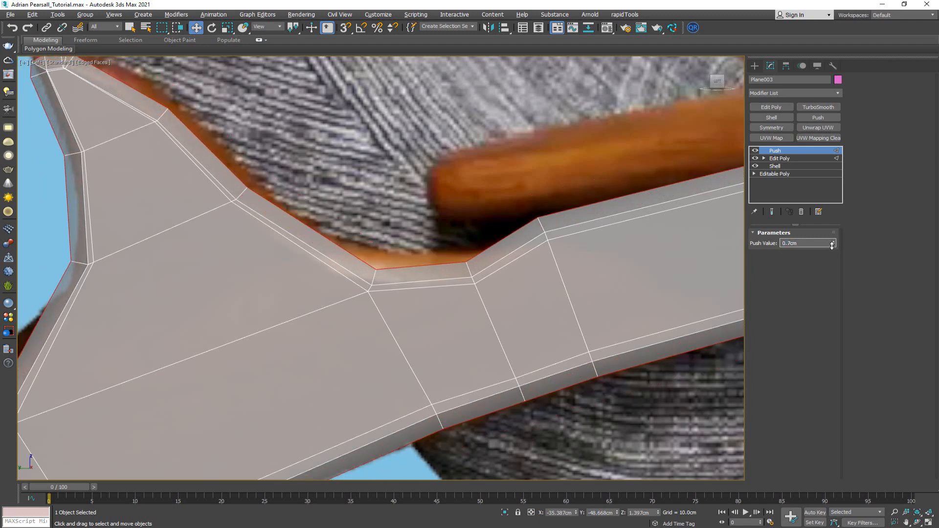
{"action": "middle_click_drag", "start_coordinate": [289, 257], "coordinate": [374, 285]}
{"action": "scroll", "coordinate": [341, 295], "scroll_direction": "up", "scroll_amount": 2}
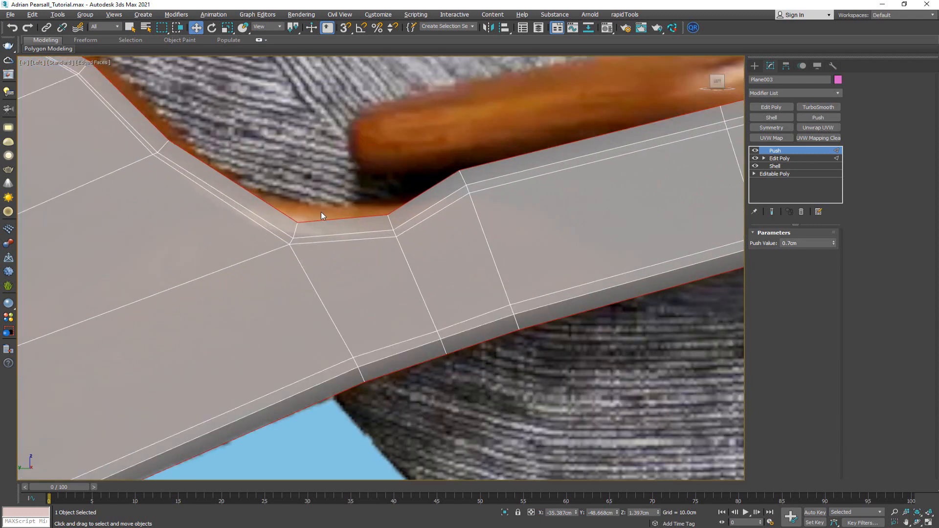
{"action": "middle_click_drag", "start_coordinate": [321, 213], "coordinate": [236, 134]}
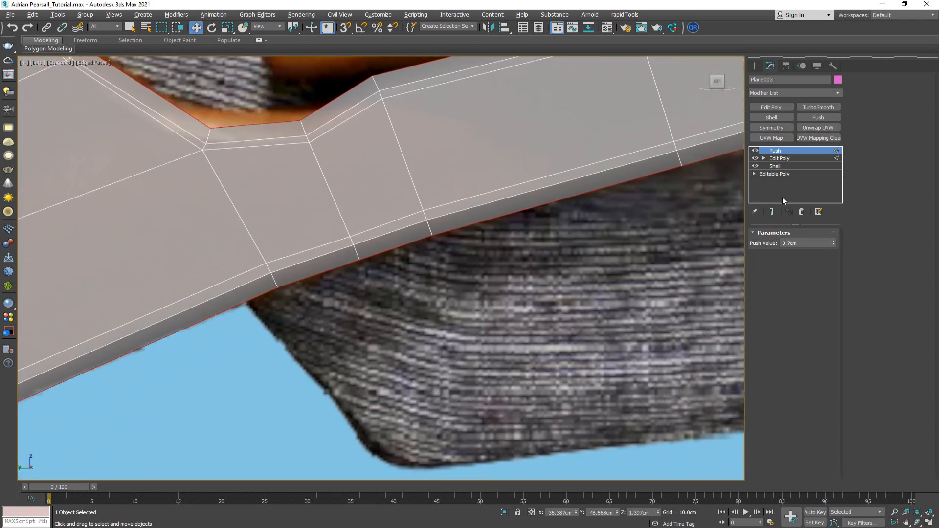
{"action": "left_click", "coordinate": [834, 245]}
{"action": "left_click", "coordinate": [834, 244]}
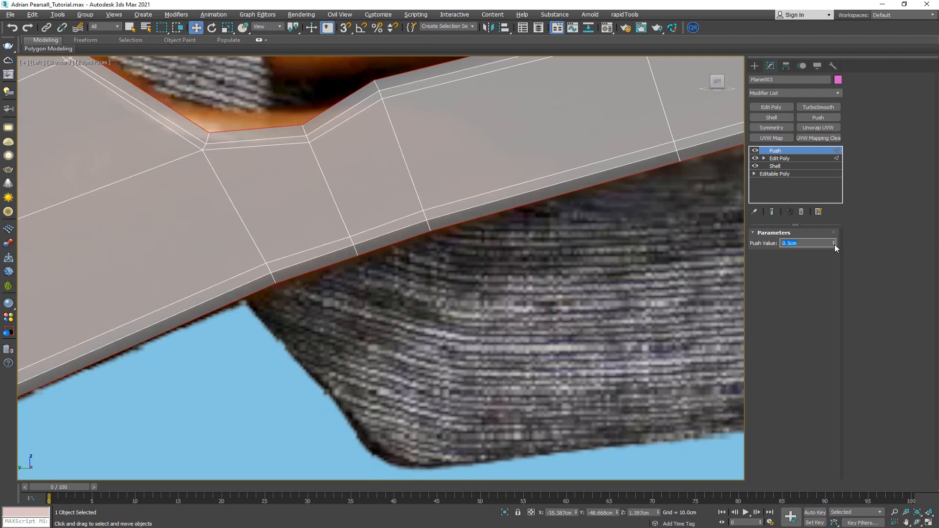
{"action": "left_click", "coordinate": [835, 240]}
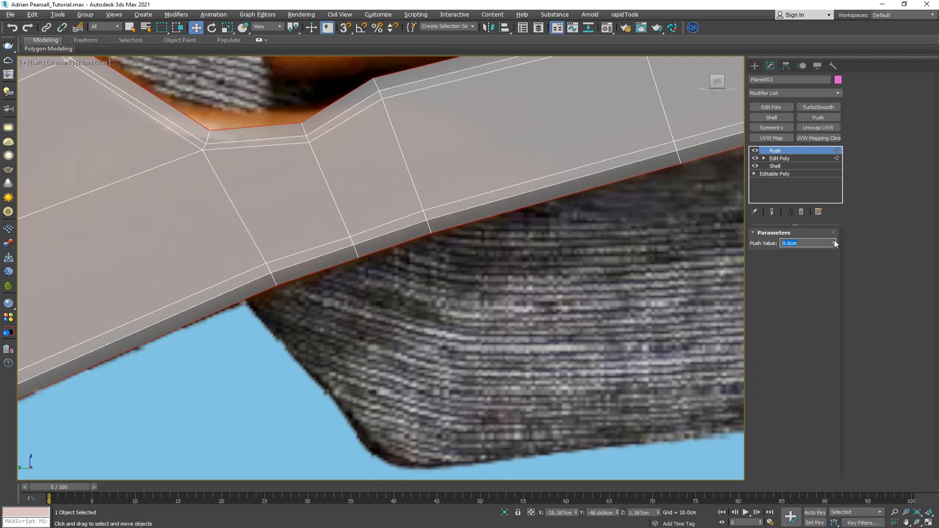
Step: Check the frame's upper tip against the reference and add another Edit Poly modifier above the Push
{"action": "middle_click_drag", "start_coordinate": [342, 166], "coordinate": [439, 251]}
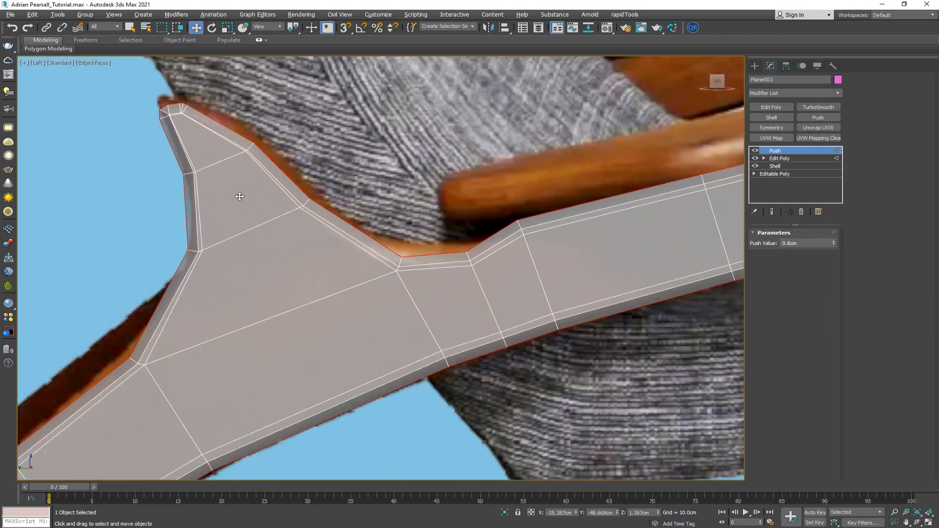
{"action": "middle_click_drag", "start_coordinate": [187, 103], "coordinate": [236, 155]}
{"action": "scroll", "coordinate": [295, 148], "scroll_direction": "up", "scroll_amount": 6}
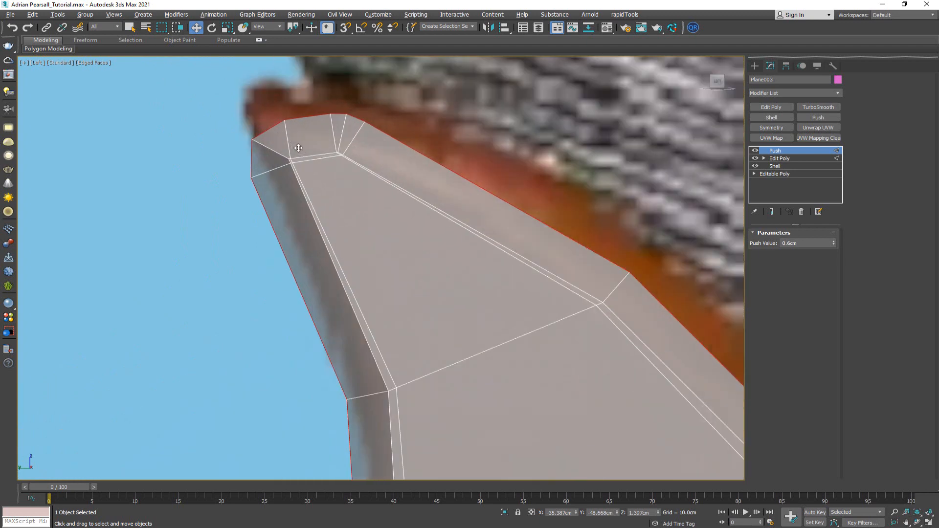
{"action": "scroll", "coordinate": [298, 148], "scroll_direction": "down", "scroll_amount": 3}
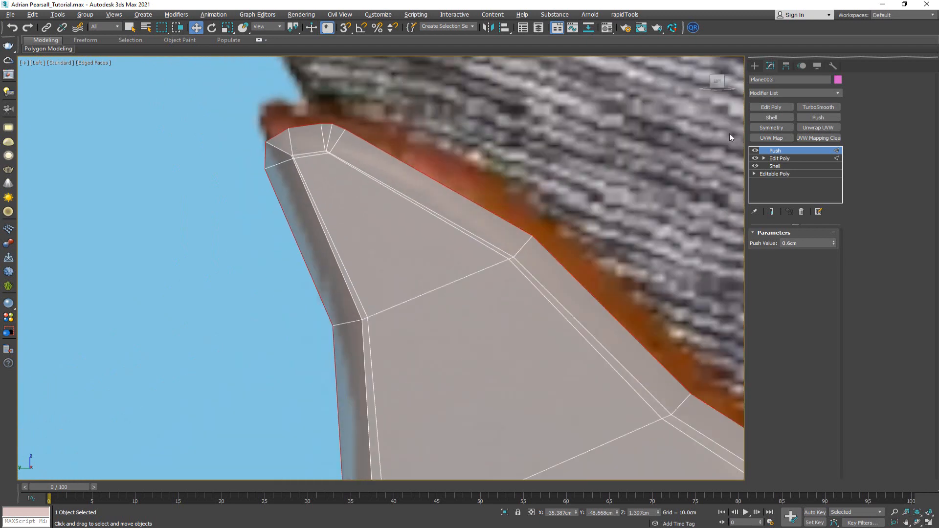
{"action": "left_click", "coordinate": [769, 108]}
{"action": "scroll", "coordinate": [350, 205], "scroll_direction": "down", "scroll_amount": 3}
{"action": "middle_click_drag", "start_coordinate": [350, 205], "coordinate": [320, 135]}
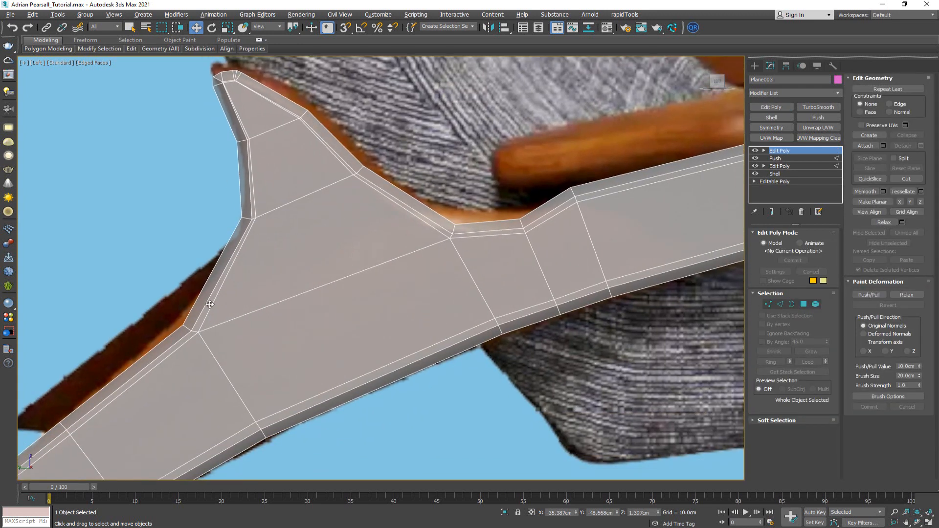
Step: Move the three vertex groups on the rear edge, from the back leg junction up toward the tip, onto the reference outline
{"action": "middle_click_drag", "start_coordinate": [209, 304], "coordinate": [345, 272]}
{"action": "key", "text": "1"}
{"action": "left_click_drag", "start_coordinate": [298, 311], "coordinate": [300, 311]}
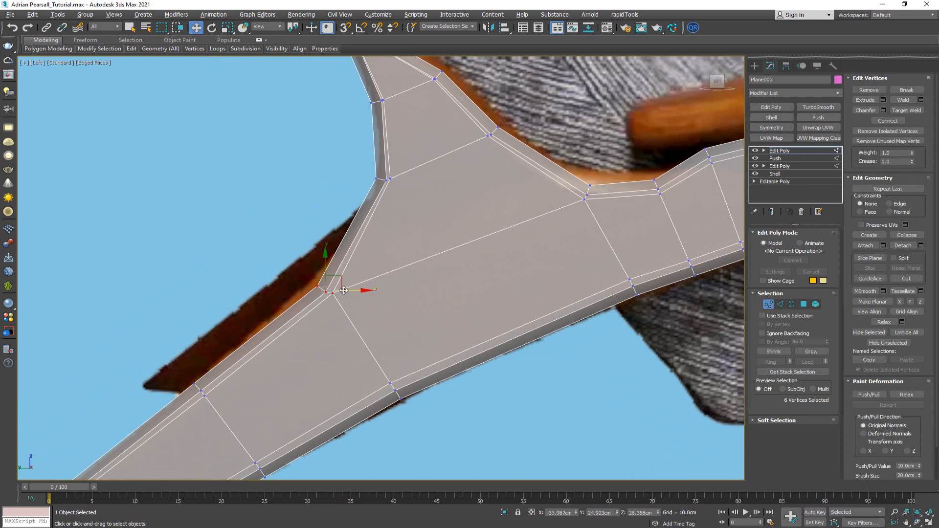
{"action": "left_click_drag", "start_coordinate": [342, 286], "coordinate": [336, 282]}
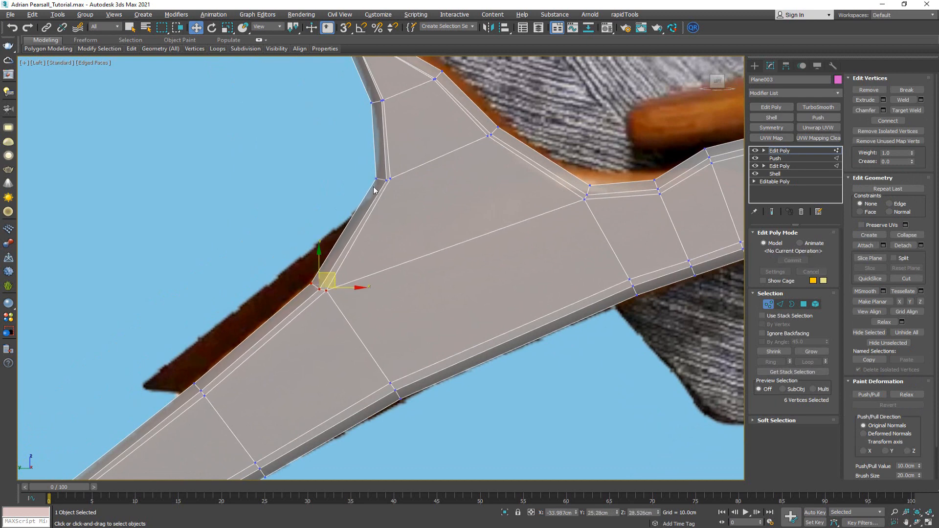
{"action": "middle_click_drag", "start_coordinate": [357, 177], "coordinate": [300, 266]}
{"action": "left_click_drag", "start_coordinate": [300, 266], "coordinate": [352, 258]}
{"action": "middle_click_drag", "start_coordinate": [301, 186], "coordinate": [315, 221]}
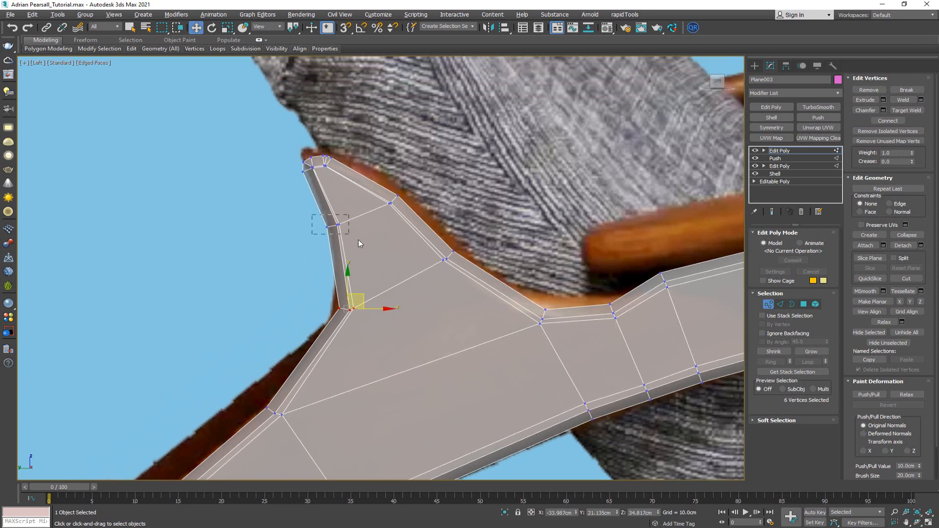
{"action": "scroll", "coordinate": [360, 243], "scroll_direction": "up", "scroll_amount": 2}
{"action": "left_click_drag", "start_coordinate": [337, 227], "coordinate": [348, 222]}
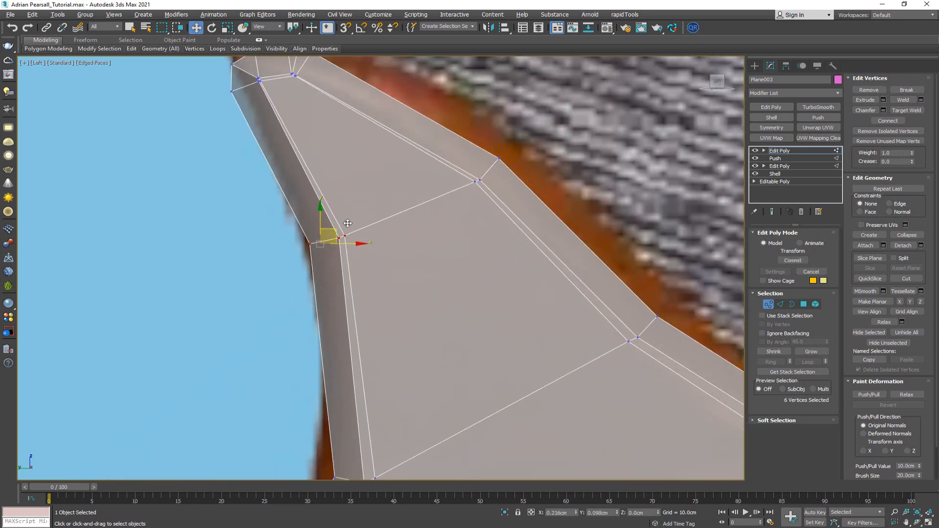
Step: Move two vertex groups on the curved edge between the upper tip and the armrest outward to match the reference
{"action": "left_click", "coordinate": [496, 169]}
{"action": "left_click_drag", "start_coordinate": [501, 160], "coordinate": [510, 147]}
{"action": "scroll", "coordinate": [600, 348], "scroll_direction": "up", "scroll_amount": 2}
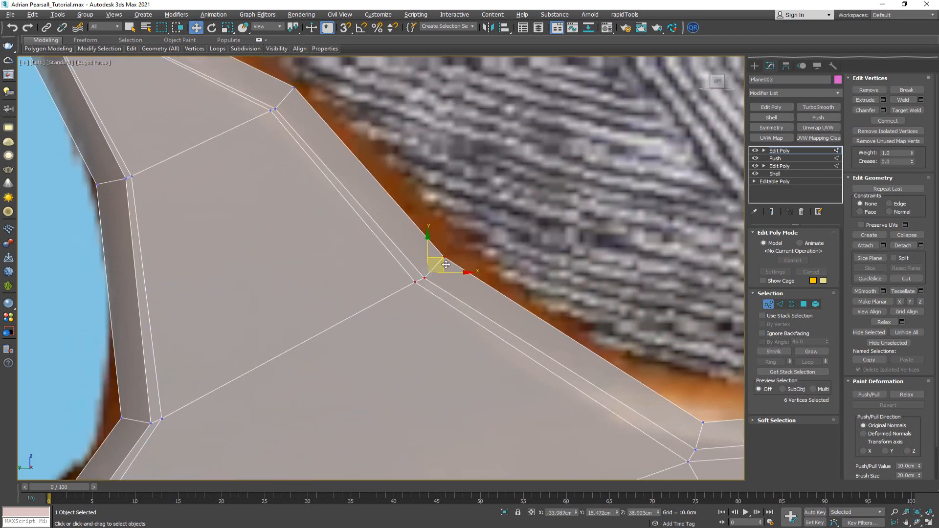
{"action": "left_click_drag", "start_coordinate": [443, 259], "coordinate": [454, 252]}
{"action": "middle_click_drag", "start_coordinate": [731, 418], "coordinate": [534, 297]}
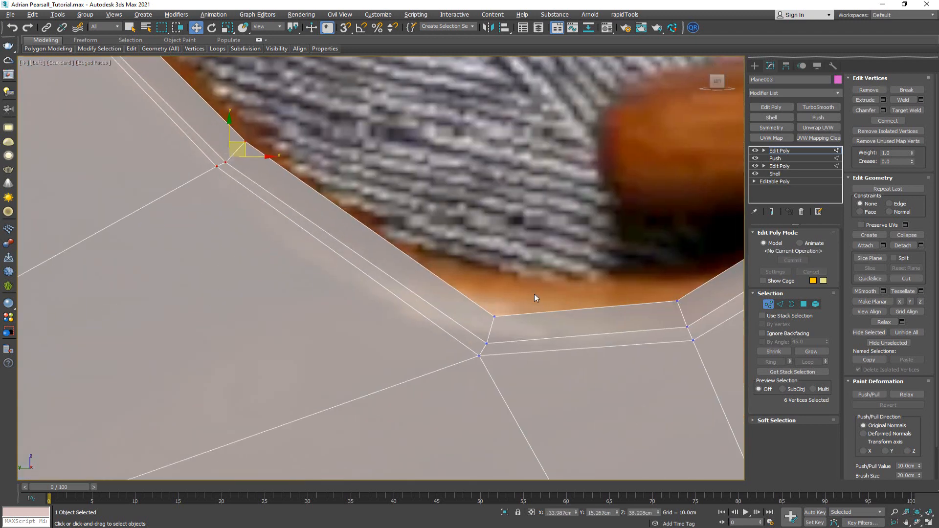
Step: Move the two vertex groups at the base of the curve, where it meets the armrest section, onto the reference outline
{"action": "left_click_drag", "start_coordinate": [534, 297], "coordinate": [472, 362]}
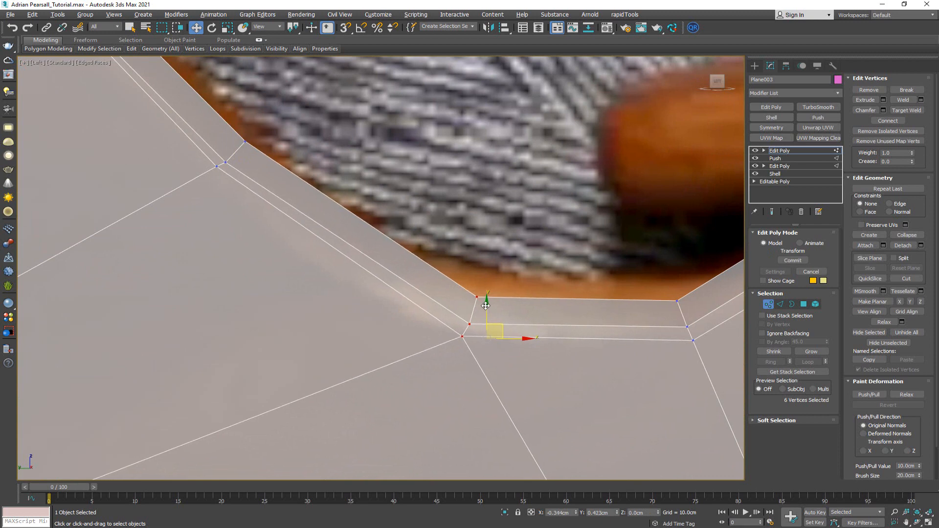
{"action": "middle_click_drag", "start_coordinate": [656, 291], "coordinate": [414, 230]}
{"action": "left_click_drag", "start_coordinate": [414, 230], "coordinate": [520, 308]}
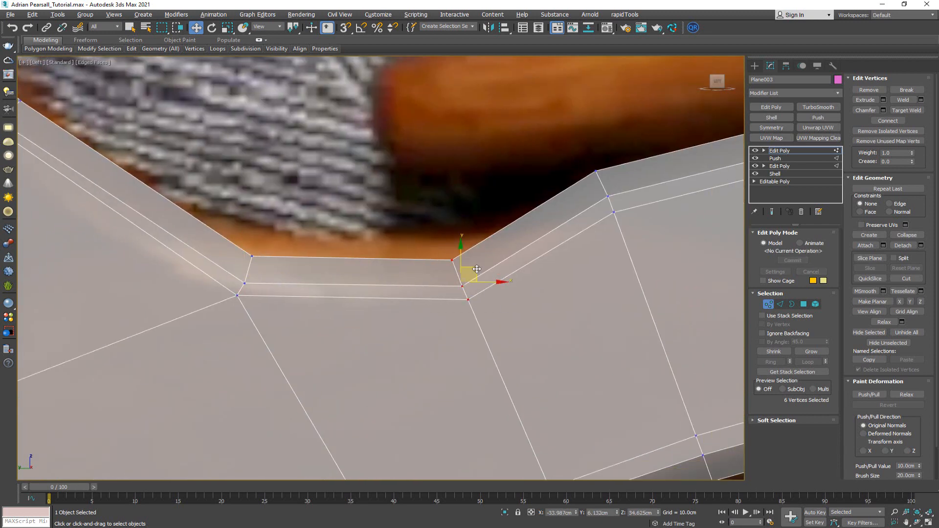
{"action": "left_click_drag", "start_coordinate": [477, 269], "coordinate": [489, 265]}
{"action": "scroll", "coordinate": [353, 239], "scroll_direction": "down", "scroll_amount": 5}
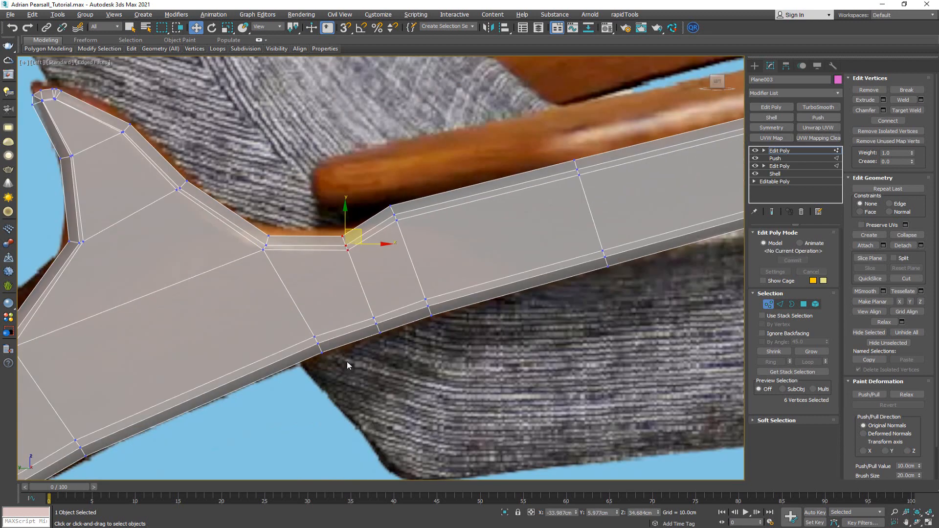
Step: Fine-tune the vertex groups on the frame's lower edge, below the curve, to match the reference outline
{"action": "scroll", "coordinate": [347, 366], "scroll_direction": "up", "scroll_amount": 4}
{"action": "left_click_drag", "start_coordinate": [344, 304], "coordinate": [343, 304]}
{"action": "left_click_drag", "start_coordinate": [329, 271], "coordinate": [326, 270]}
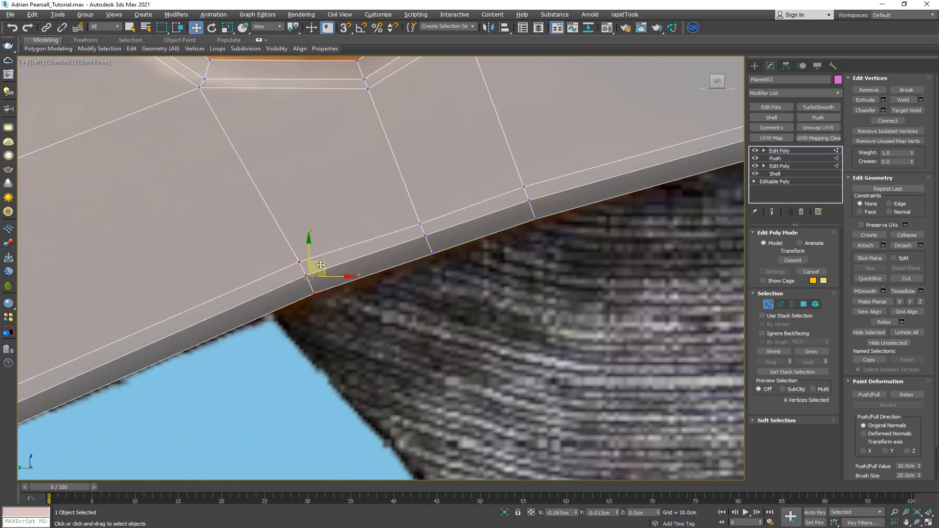
{"action": "left_click_drag", "start_coordinate": [379, 219], "coordinate": [447, 261]}
{"action": "left_click_drag", "start_coordinate": [439, 222], "coordinate": [439, 216]}
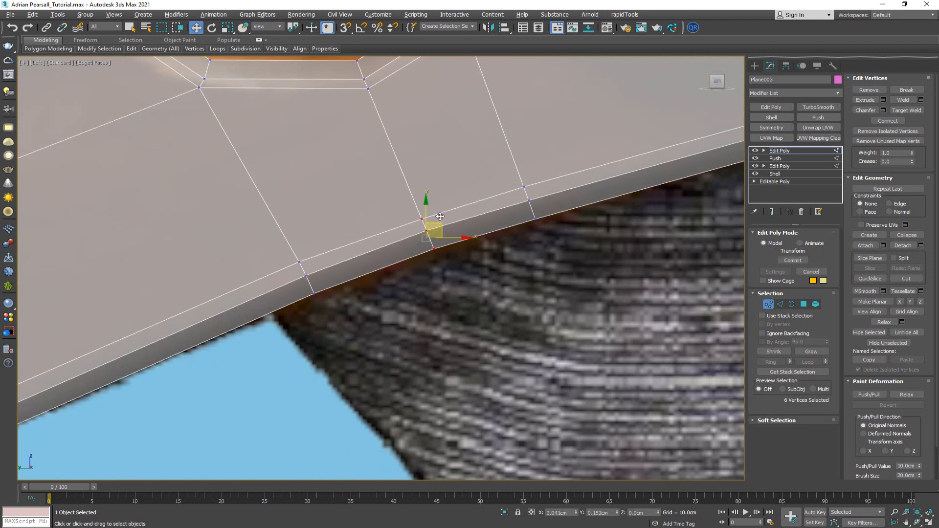
{"action": "left_click_drag", "start_coordinate": [504, 166], "coordinate": [547, 191]}
{"action": "middle_click_drag", "start_coordinate": [506, 195], "coordinate": [587, 223]}
{"action": "scroll", "coordinate": [535, 234], "scroll_direction": "down", "scroll_amount": 5}
{"action": "middle_click_drag", "start_coordinate": [486, 256], "coordinate": [568, 231]}
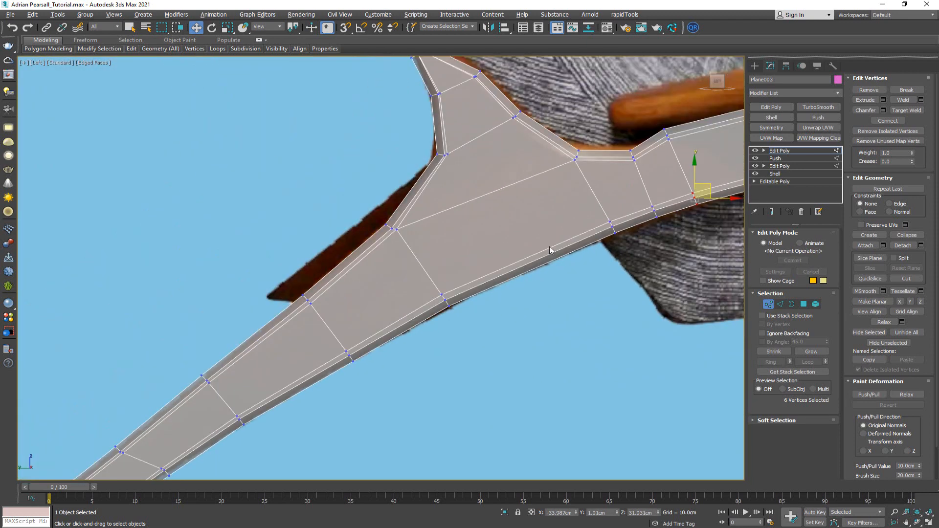
Step: Examine the back leg's foot against the reference in the Left view, and inspect the whole frame in perspective
{"action": "scroll", "coordinate": [472, 157], "scroll_direction": "down", "scroll_amount": 3}
{"action": "scroll", "coordinate": [401, 236], "scroll_direction": "down", "scroll_amount": 3}
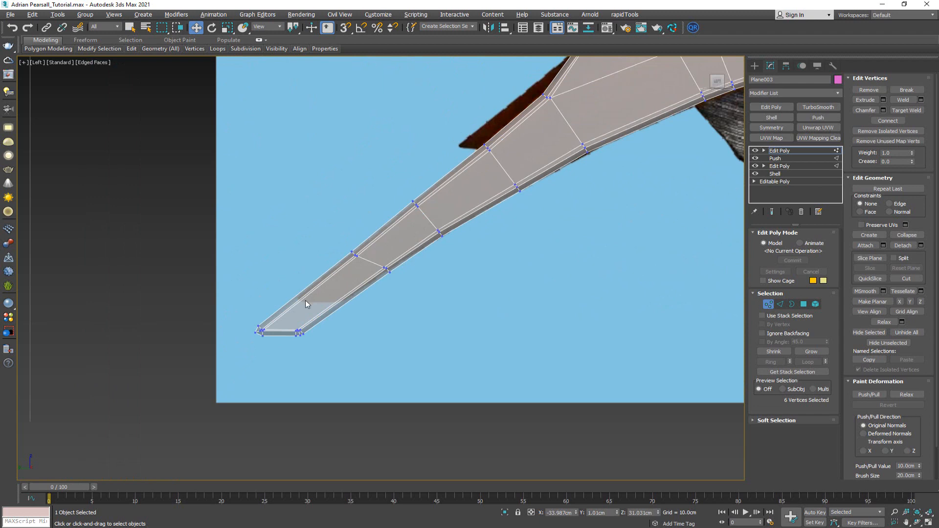
{"action": "scroll", "coordinate": [274, 324], "scroll_direction": "up", "scroll_amount": 6}
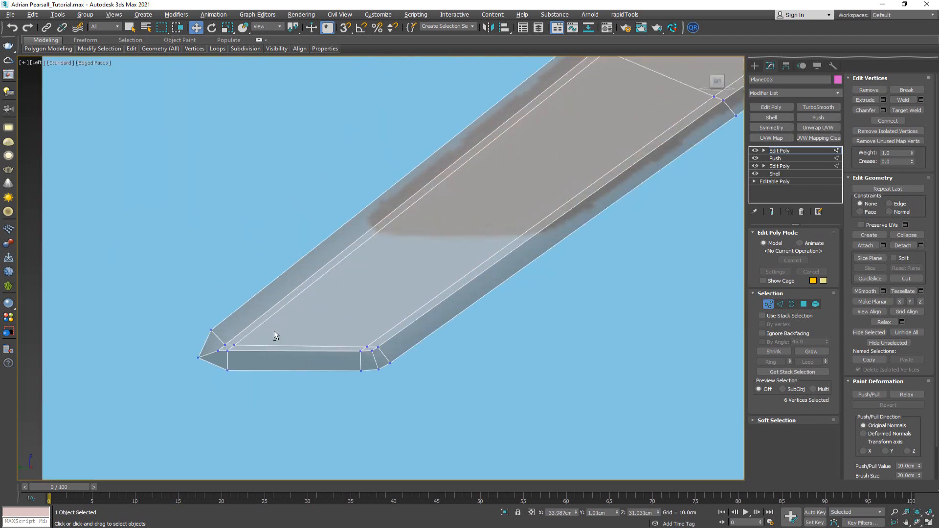
{"action": "key", "text": "alt+w"}
{"action": "middle_click_drag", "start_coordinate": [538, 381], "coordinate": [489, 372], "text": "alt"}
{"action": "key", "text": "alt+w"}
{"action": "middle_click_drag", "start_coordinate": [337, 350], "coordinate": [339, 335], "text": "alt"}
{"action": "middle_click_drag", "start_coordinate": [487, 249], "coordinate": [426, 287]}
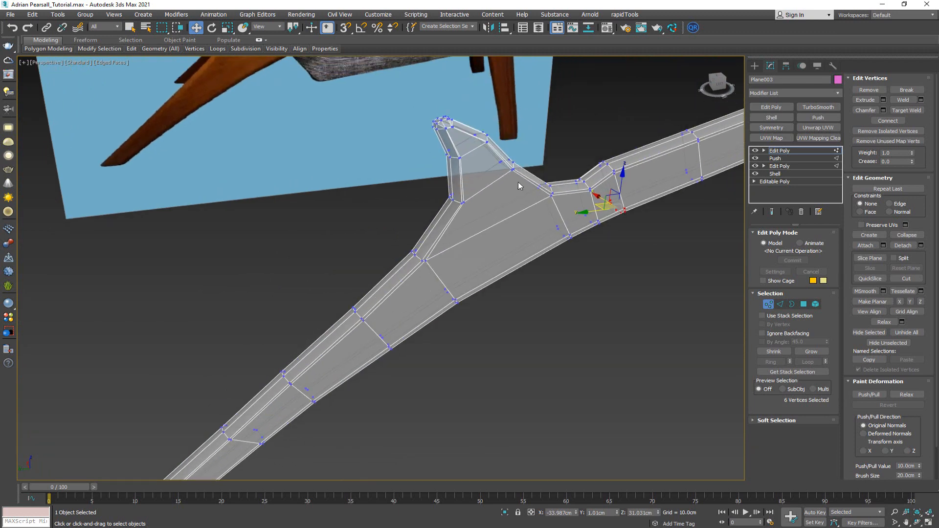
{"action": "middle_click_drag", "start_coordinate": [518, 182], "coordinate": [556, 186], "text": "alt"}
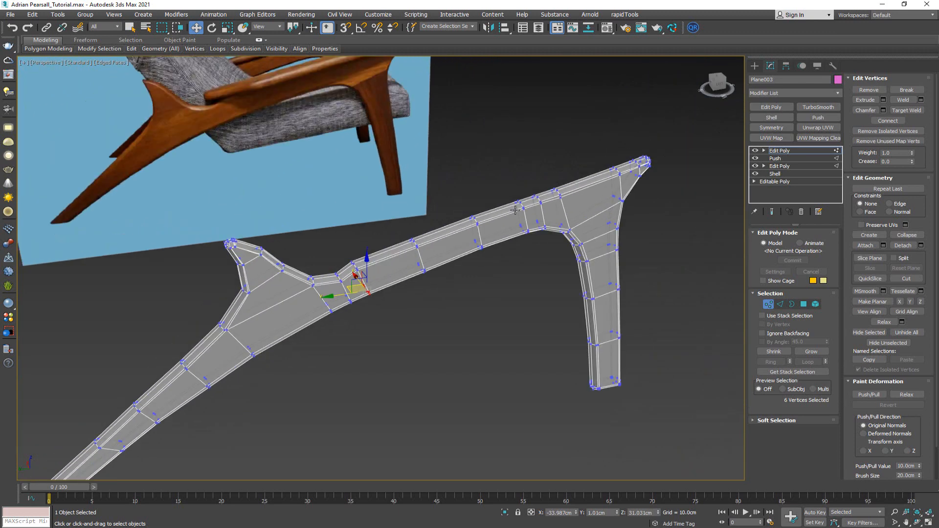
{"action": "middle_click_drag", "start_coordinate": [608, 202], "coordinate": [580, 198], "text": "alt"}
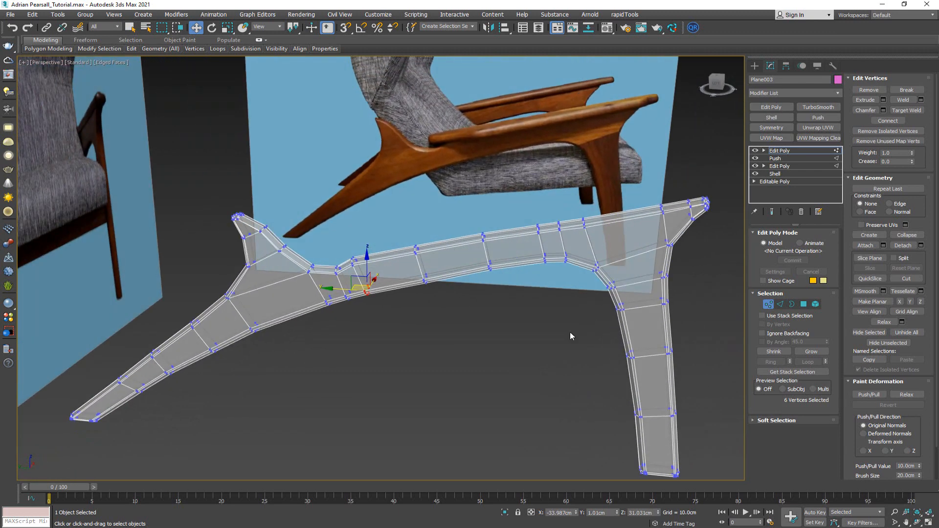
{"action": "middle_click_drag", "start_coordinate": [570, 336], "coordinate": [415, 257], "text": "alt"}
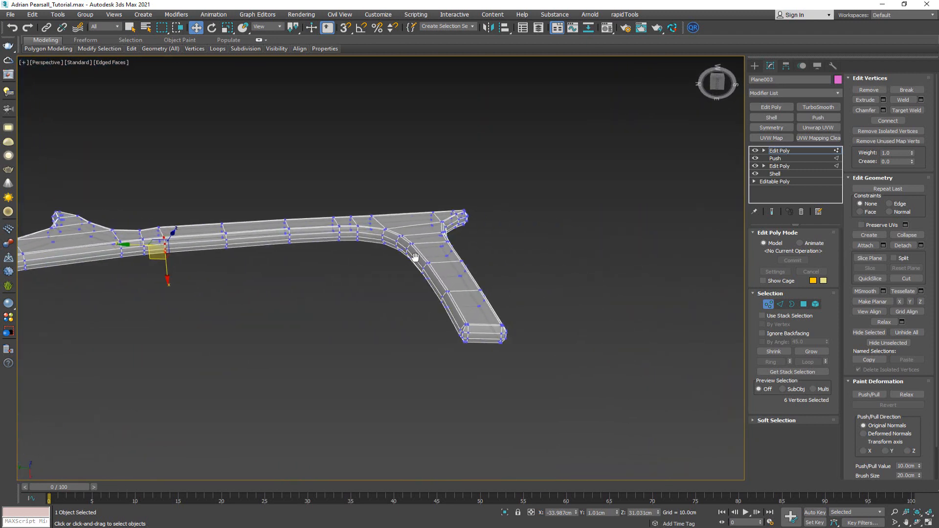
Step: Select the front leg's foot polygons by growing from one end polygon and flatten them into a horizontal plane with Make Planar
{"action": "scroll", "coordinate": [467, 332], "scroll_direction": "up", "scroll_amount": 8}
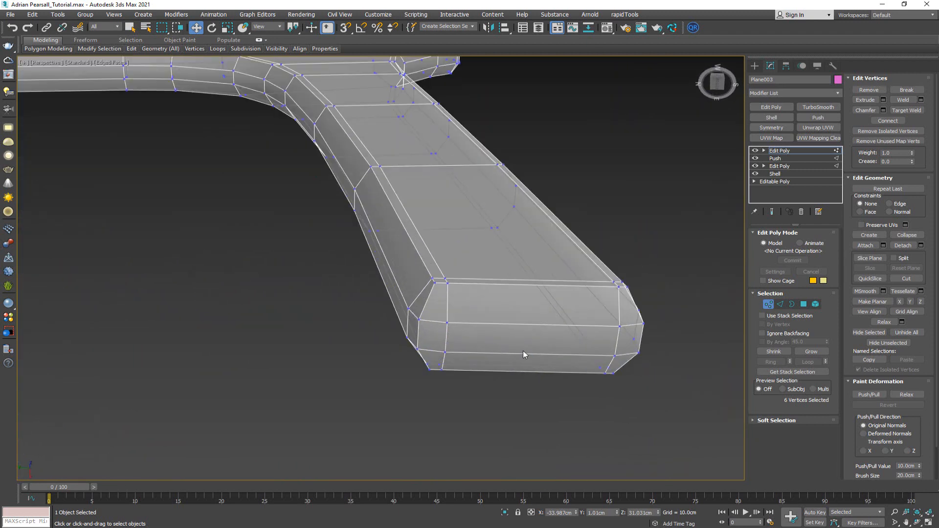
{"action": "key", "text": "4"}
{"action": "left_click", "coordinate": [523, 352]}
{"action": "middle_click_drag", "start_coordinate": [523, 352], "coordinate": [516, 397], "text": "alt"}
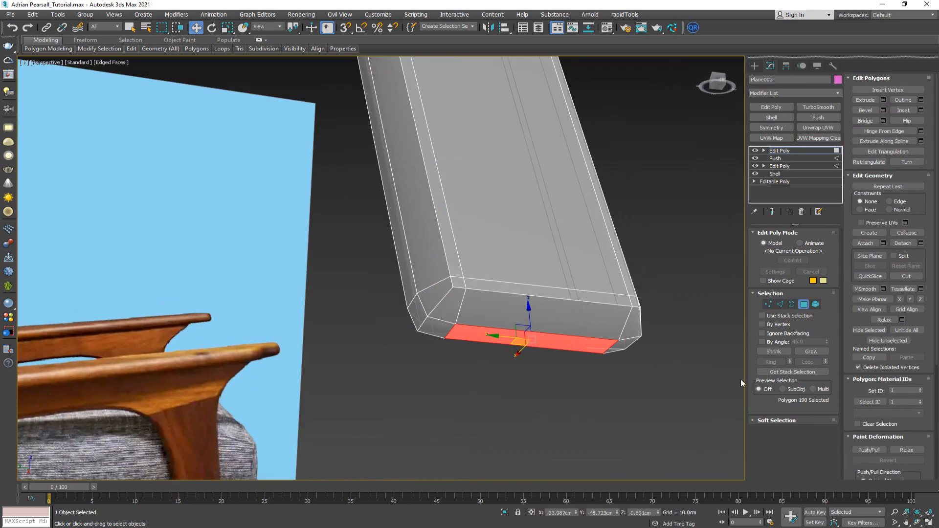
{"action": "left_click", "coordinate": [799, 350]}
{"action": "middle_click_drag", "start_coordinate": [550, 330], "coordinate": [534, 355], "text": "alt"}
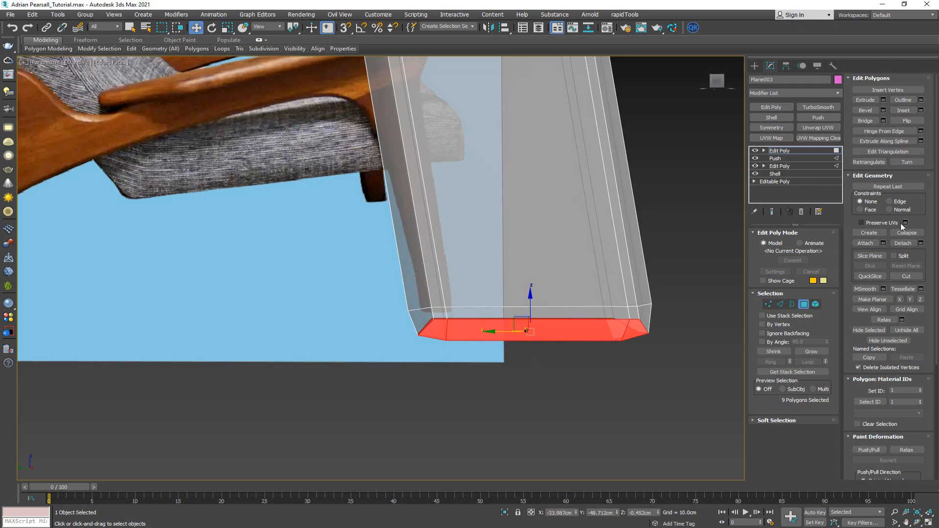
{"action": "left_click", "coordinate": [909, 299]}
{"action": "middle_click_drag", "start_coordinate": [554, 303], "coordinate": [510, 306], "text": "alt"}
{"action": "scroll", "coordinate": [447, 306], "scroll_direction": "down", "scroll_amount": 5}
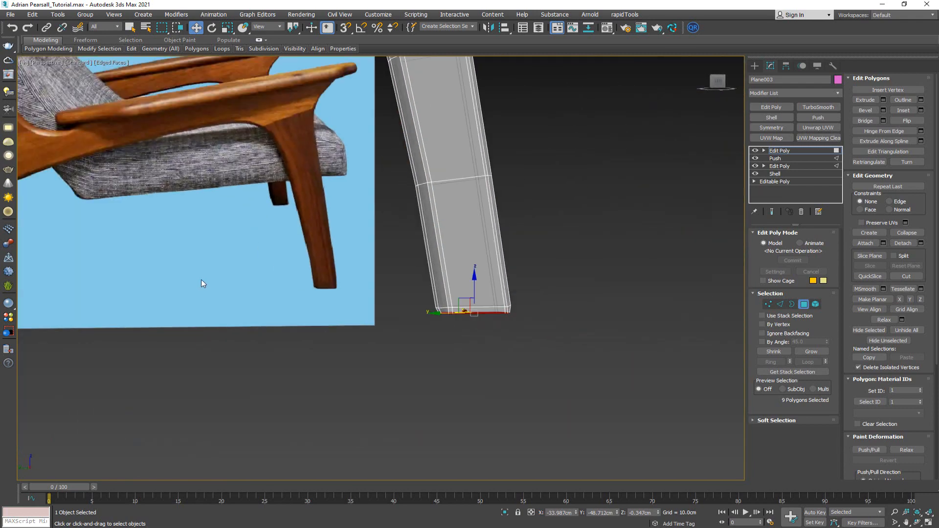
Step: Select all polygons at the back leg's foot by growing from one end polygon and flatten them with Make Planar
{"action": "middle_click_drag", "start_coordinate": [204, 283], "coordinate": [603, 282]}
{"action": "scroll", "coordinate": [401, 289], "scroll_direction": "down", "scroll_amount": 2}
{"action": "middle_click_drag", "start_coordinate": [400, 289], "coordinate": [353, 273], "text": "alt"}
{"action": "scroll", "coordinate": [355, 273], "scroll_direction": "up", "scroll_amount": 4}
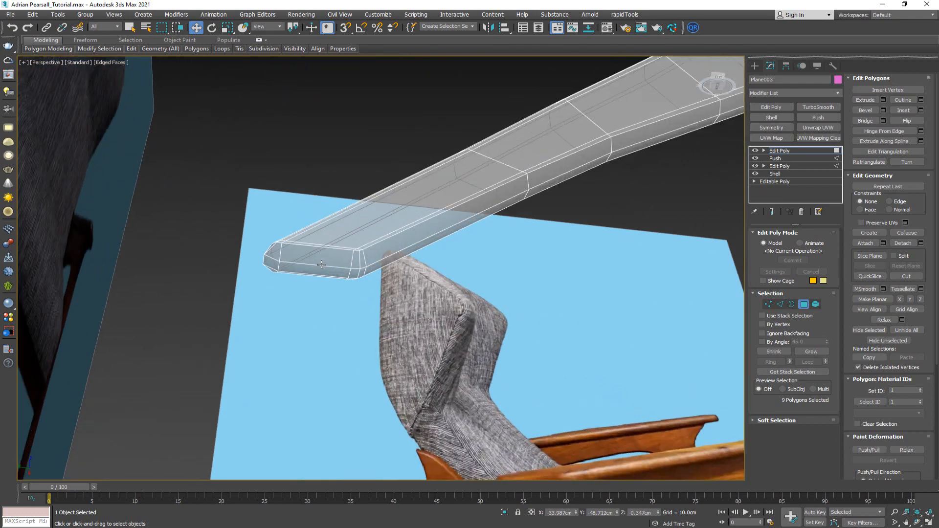
{"action": "left_click", "coordinate": [318, 269]}
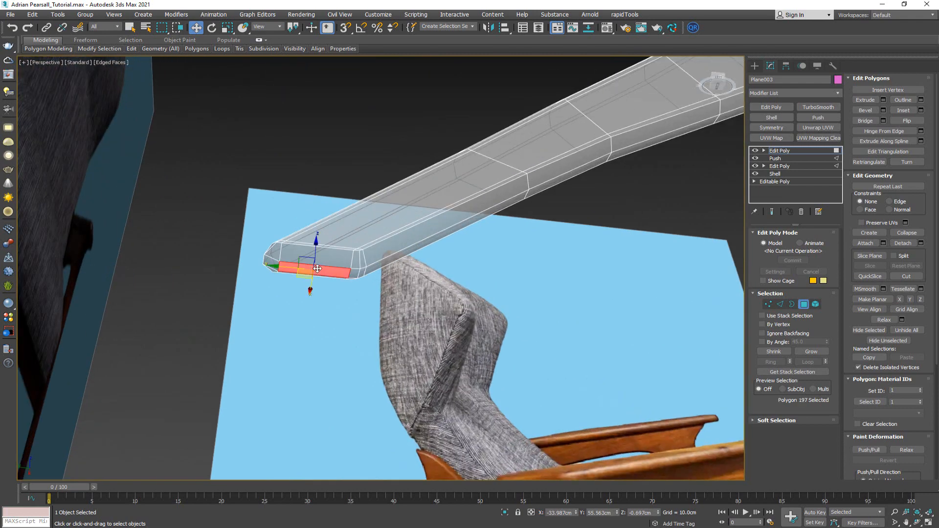
{"action": "left_click", "coordinate": [811, 352]}
{"action": "left_click", "coordinate": [910, 300]}
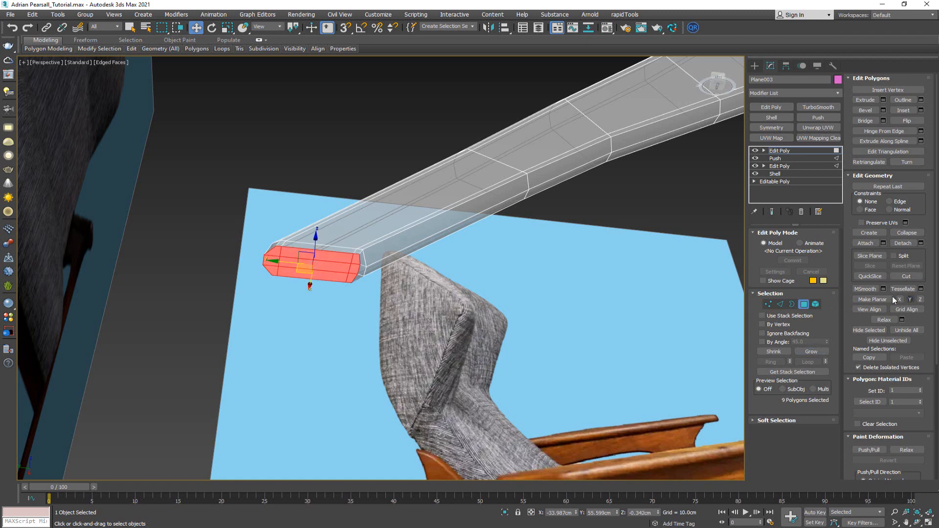
{"action": "middle_click_drag", "start_coordinate": [397, 245], "coordinate": [386, 278], "text": "alt"}
Step: Lower the back leg's flat sole, shift it outward in line with the leg, and adjust the inner corner vertices above it
{"action": "left_click_drag", "start_coordinate": [314, 239], "coordinate": [313, 248]}
{"action": "key", "text": "alt+w"}
{"action": "middle_click_drag", "start_coordinate": [264, 358], "coordinate": [200, 347]}
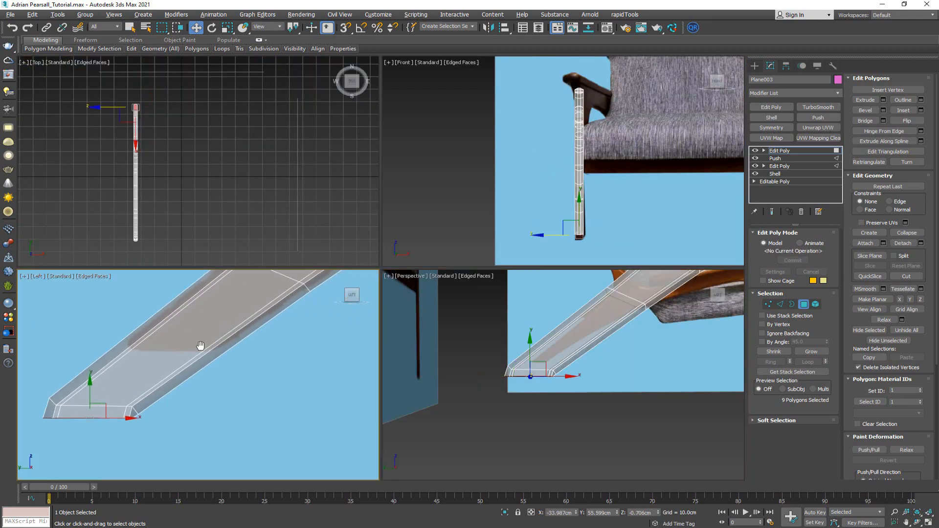
{"action": "scroll", "coordinate": [194, 350], "scroll_direction": "down", "scroll_amount": 4}
{"action": "key", "text": "alt+w"}
{"action": "scroll", "coordinate": [297, 338], "scroll_direction": "up", "scroll_amount": 4}
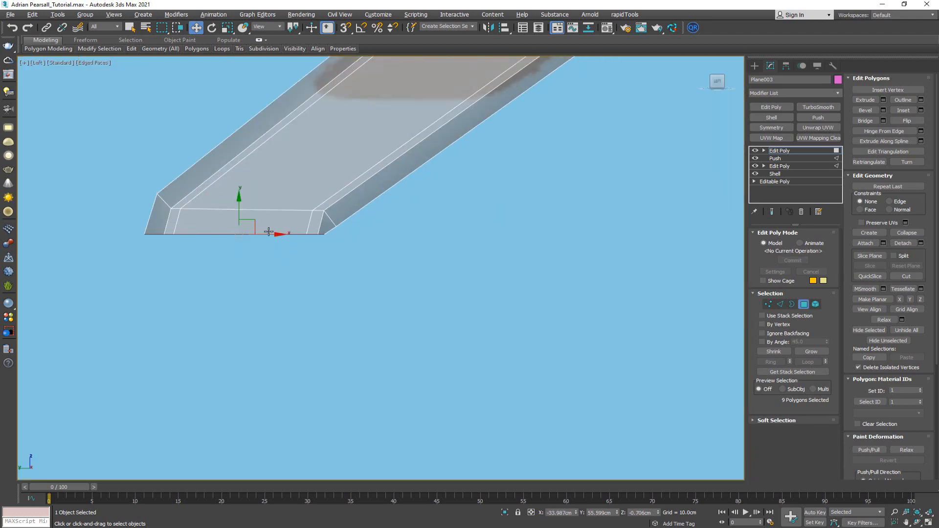
{"action": "left_click_drag", "start_coordinate": [268, 232], "coordinate": [245, 238]}
{"action": "key", "text": "1"}
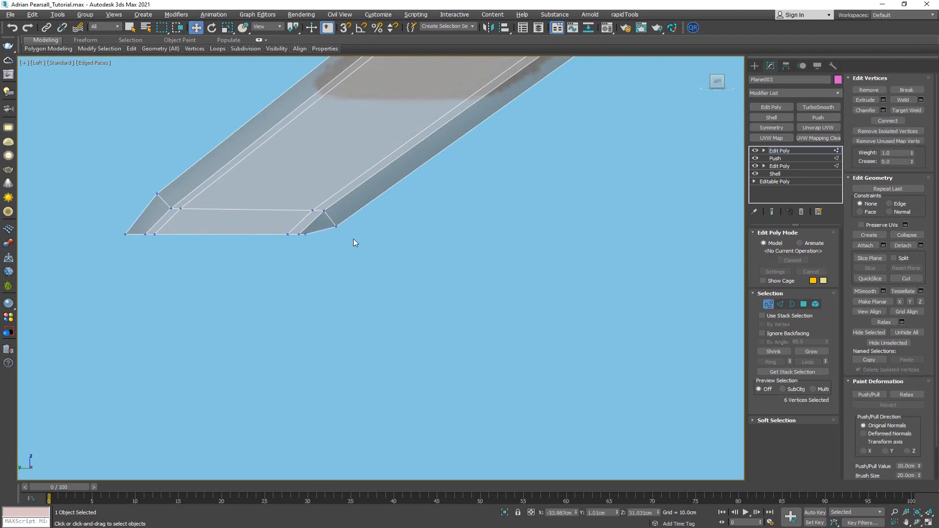
{"action": "left_click_drag", "start_coordinate": [354, 238], "coordinate": [349, 203]}
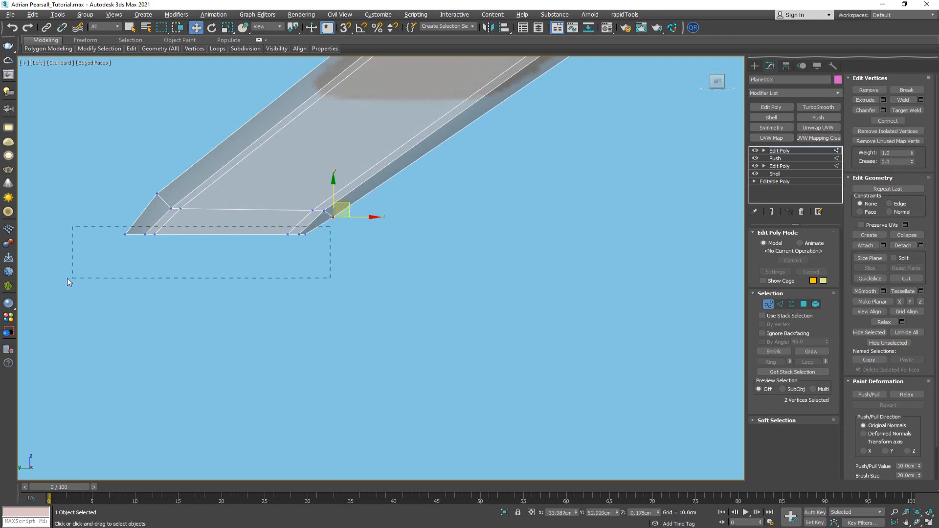
Step: Select the back leg's sole vertices and set their absolute world Z position to -0.7 cm
{"action": "left_click_drag", "start_coordinate": [67, 282], "coordinate": [68, 282]}
{"action": "middle_click_drag", "start_coordinate": [328, 275], "coordinate": [341, 301]}
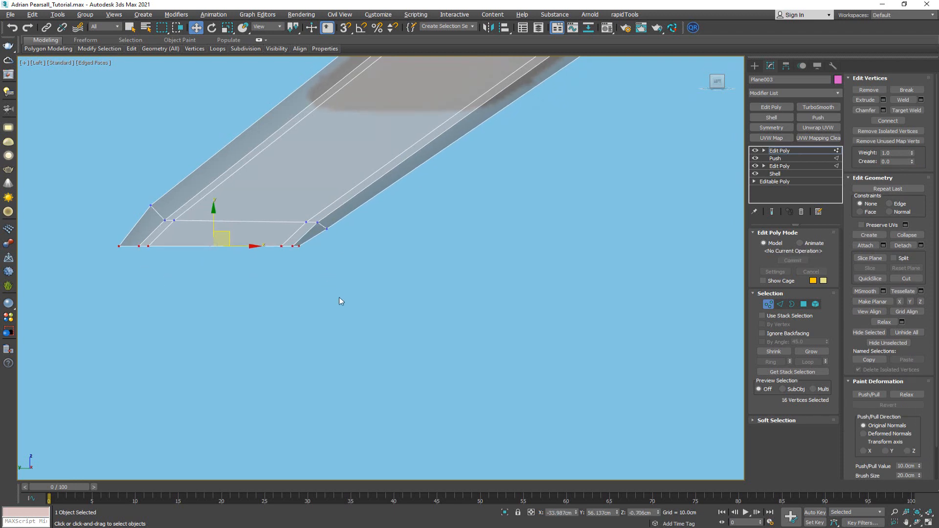
{"action": "right_click", "coordinate": [196, 28]}
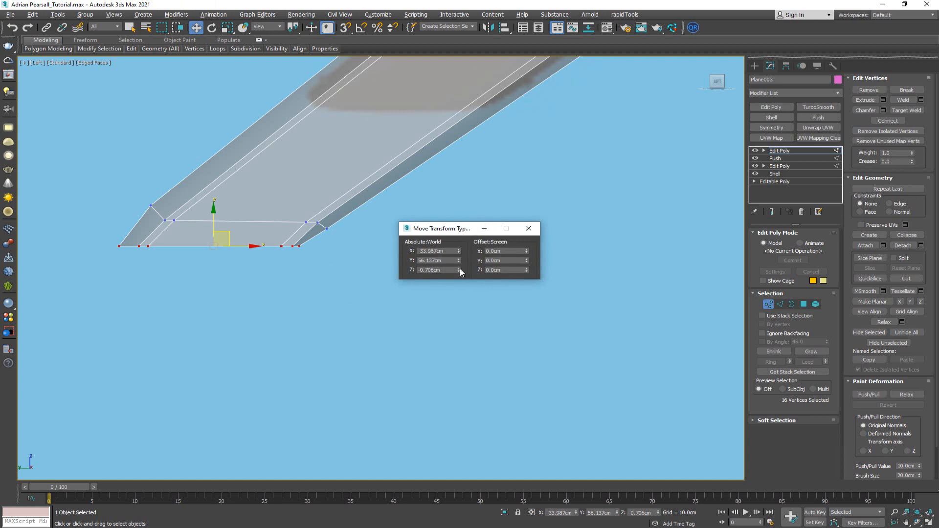
{"action": "left_click_drag", "start_coordinate": [442, 270], "coordinate": [432, 270]}
Step: Select the front leg's sole vertices and set their absolute world Z position to -0.7 cm, matching the back leg
{"action": "middle_click_drag", "start_coordinate": [353, 180], "coordinate": [214, 180]}
{"action": "scroll", "coordinate": [214, 180], "scroll_direction": "down", "scroll_amount": 5}
{"action": "middle_click_drag", "start_coordinate": [280, 178], "coordinate": [264, 172]}
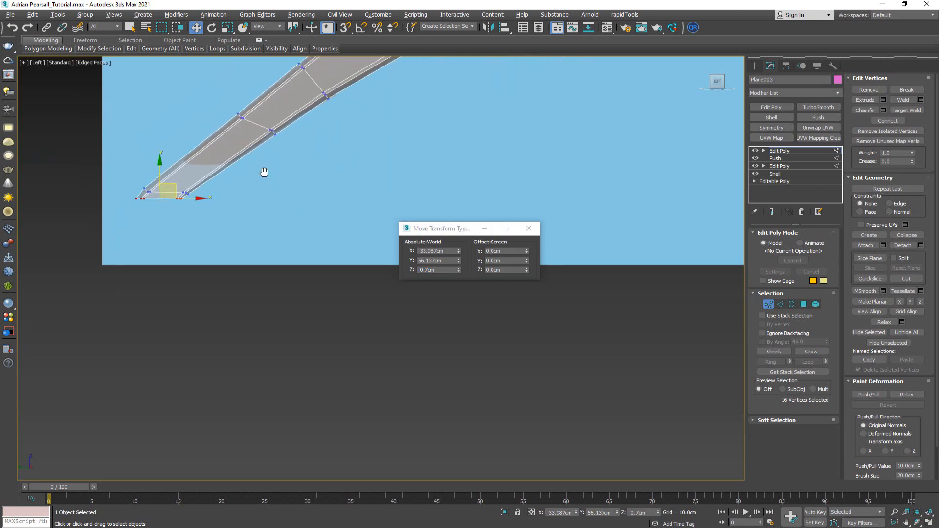
{"action": "scroll", "coordinate": [264, 172], "scroll_direction": "down", "scroll_amount": 2}
{"action": "middle_click_drag", "start_coordinate": [421, 169], "coordinate": [263, 176]}
{"action": "scroll", "coordinate": [369, 216], "scroll_direction": "up", "scroll_amount": 5}
{"action": "scroll", "coordinate": [376, 172], "scroll_direction": "up", "scroll_amount": 4}
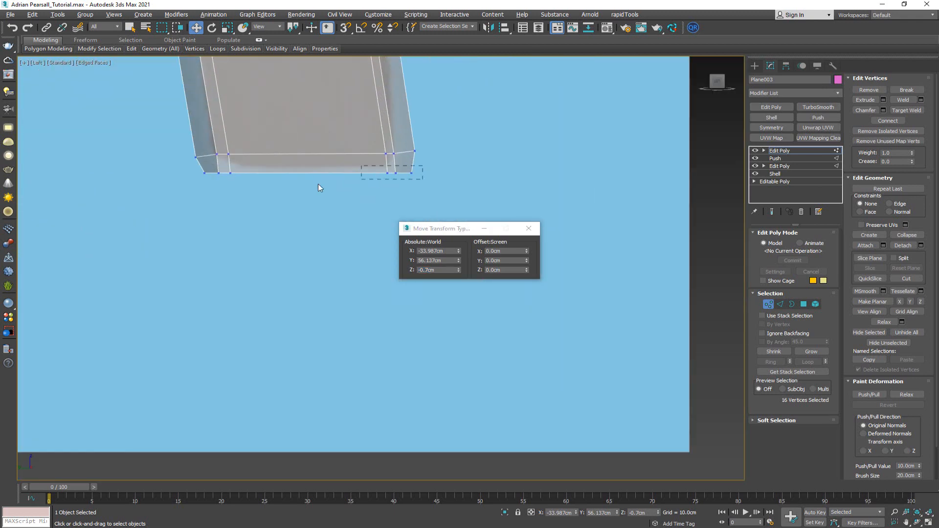
{"action": "left_click_drag", "start_coordinate": [318, 188], "coordinate": [177, 192]}
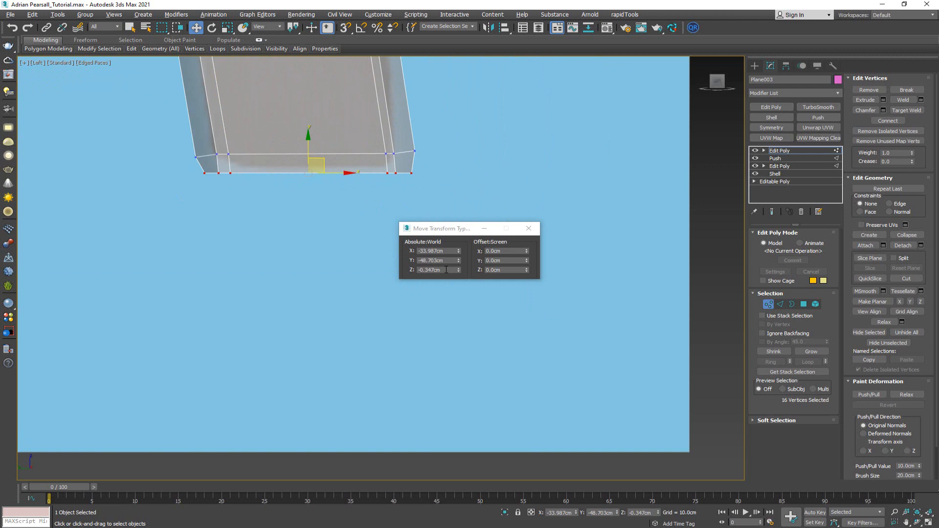
{"action": "left_click_drag", "start_coordinate": [452, 270], "coordinate": [393, 269]}
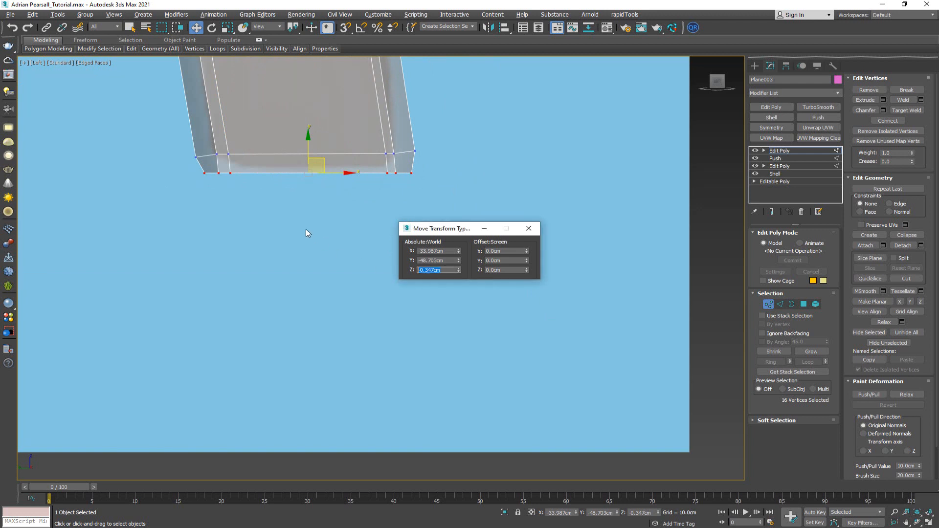
{"action": "middle_click_drag", "start_coordinate": [306, 232], "coordinate": [310, 279]}
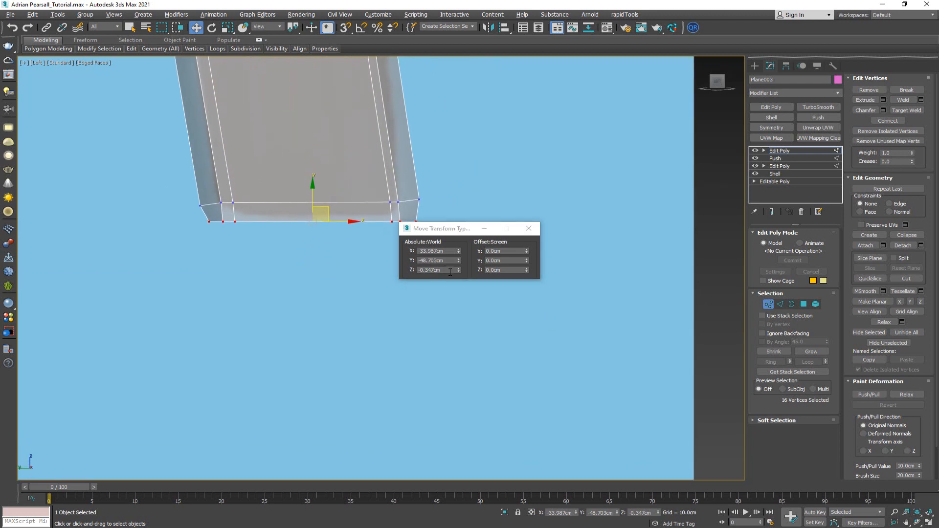
{"action": "left_click_drag", "start_coordinate": [450, 272], "coordinate": [433, 271]}
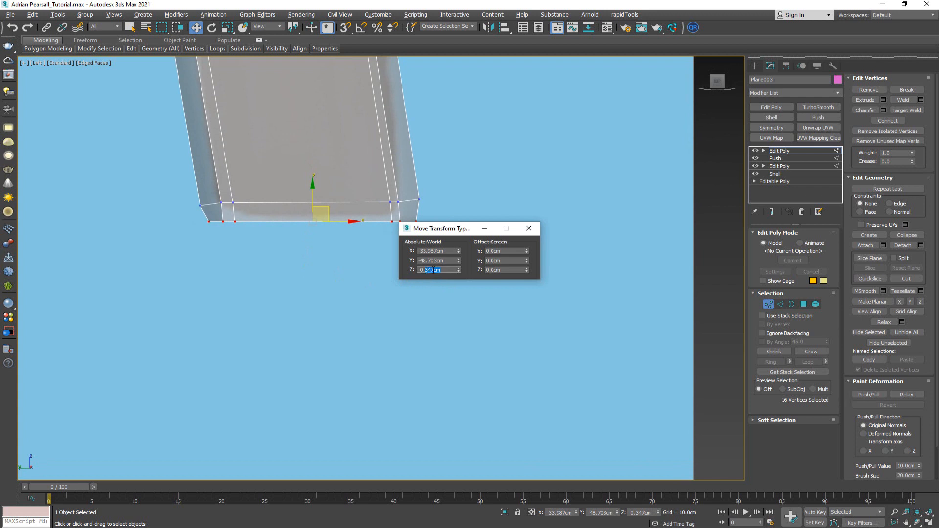
{"action": "type", "text": "-0.7"}
{"action": "key", "text": "Return"}
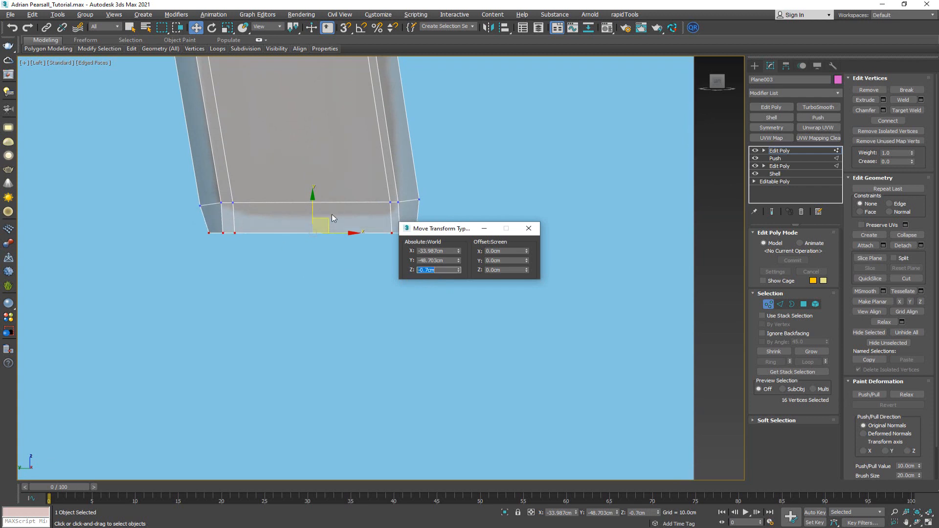
{"action": "left_click", "coordinate": [528, 228]}
Step: Finish vertex editing on the frame and return to the four-viewport layout
{"action": "scroll", "coordinate": [413, 252], "scroll_direction": "down", "scroll_amount": 5}
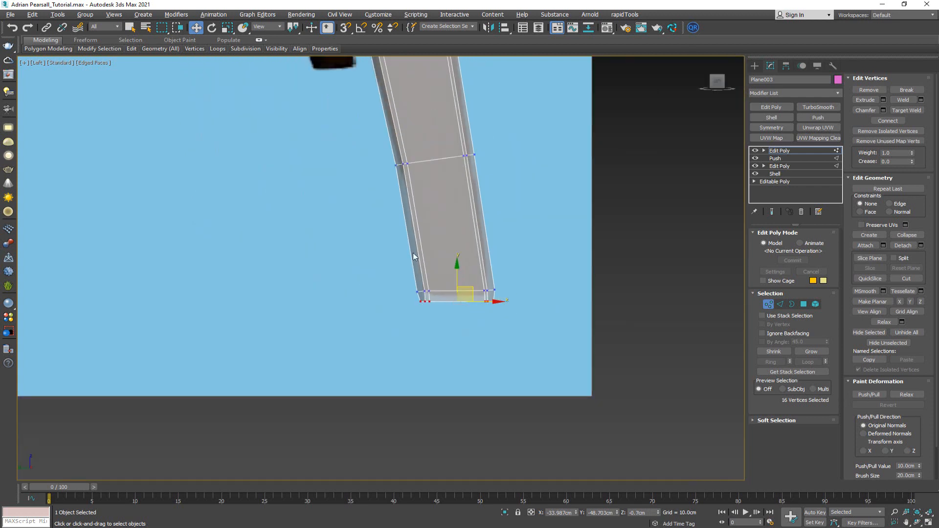
{"action": "scroll", "coordinate": [413, 252], "scroll_direction": "down", "scroll_amount": 3}
{"action": "middle_click_drag", "start_coordinate": [304, 222], "coordinate": [612, 283]}
{"action": "left_click", "coordinate": [769, 304]}
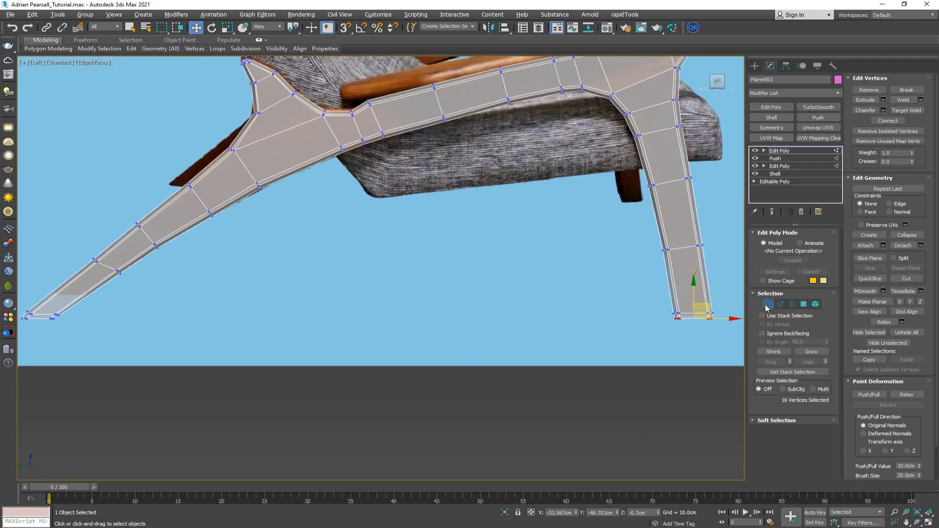
{"action": "middle_click_drag", "start_coordinate": [324, 223], "coordinate": [336, 289]}
{"action": "key", "text": "alt+w"}
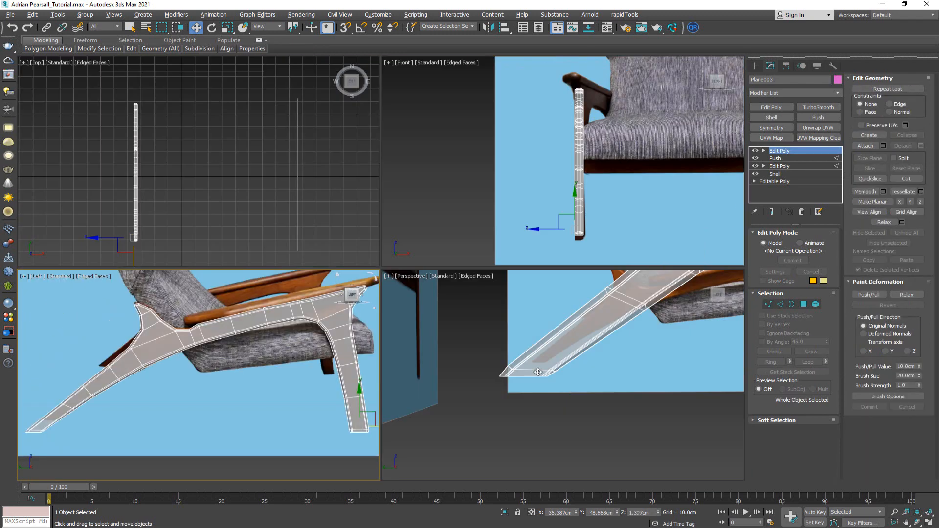
Step: Turn off the frame's see-through display, add a TurboSmooth modifier and check the smoothed shape in the maximized perspective view
{"action": "middle_click_drag", "start_coordinate": [568, 390], "coordinate": [505, 447]}
{"action": "scroll", "coordinate": [512, 352], "scroll_direction": "down", "scroll_amount": 3}
{"action": "key", "text": "alt+w"}
{"action": "middle_click_drag", "start_coordinate": [511, 352], "coordinate": [675, 199]}
{"action": "key", "text": "alt+x"}
{"action": "left_click", "coordinate": [812, 107]}
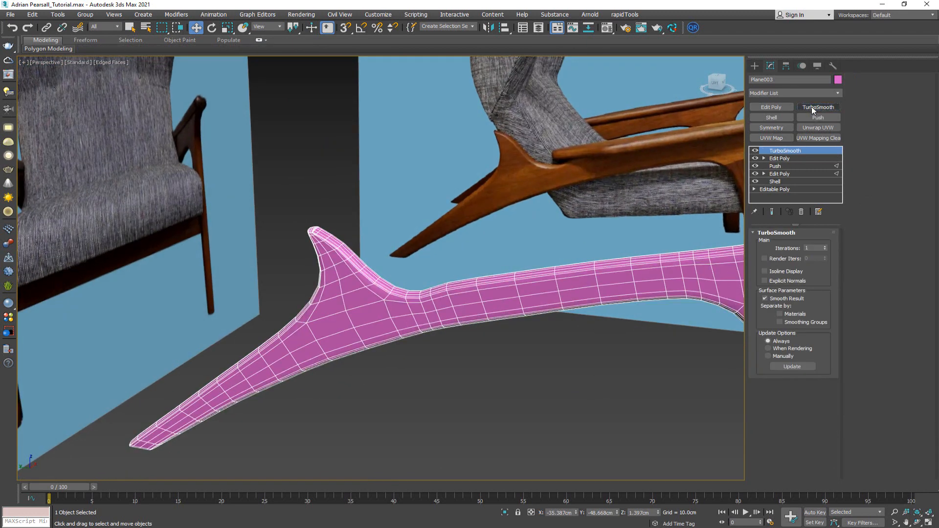
{"action": "key", "text": "F4"}
{"action": "middle_click_drag", "start_coordinate": [386, 274], "coordinate": [429, 239], "text": "alt"}
{"action": "key", "text": "F4"}
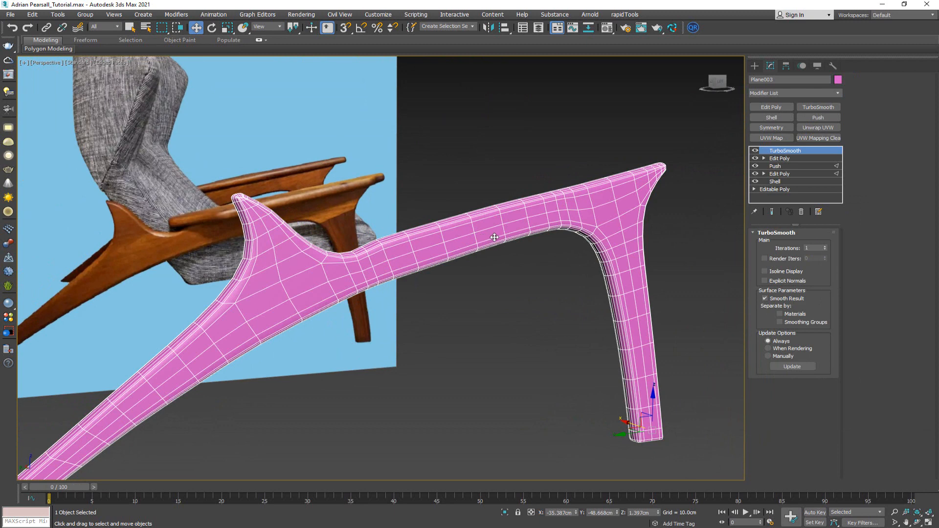
Step: Set the TurboSmooth iterations to 2 and maximize the Left view of the frame
{"action": "left_click", "coordinate": [826, 246]}
{"action": "key", "text": "F4"}
{"action": "middle_click_drag", "start_coordinate": [407, 246], "coordinate": [373, 255], "text": "alt"}
{"action": "key", "text": "alt+w"}
{"action": "key", "text": "alt+w"}
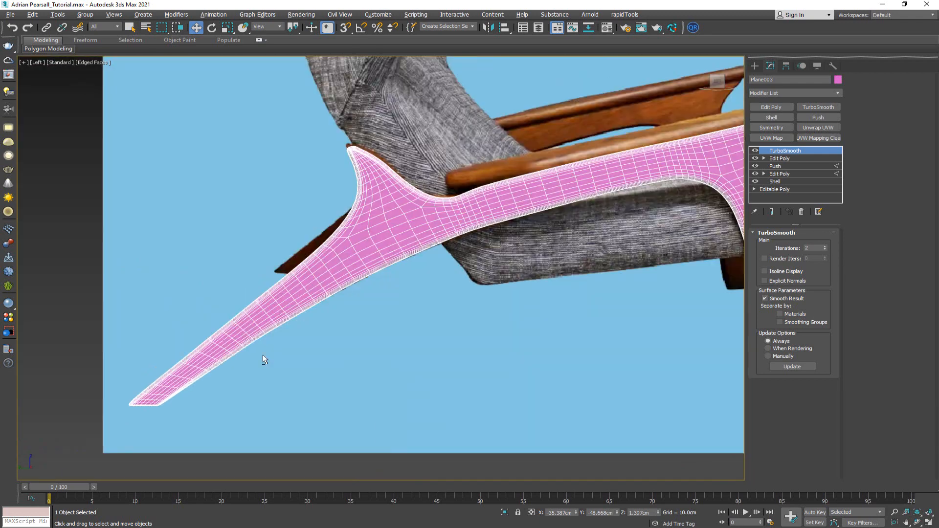
Step: Return to vertex editing in the Edit Poly below TurboSmooth, with the smoothed end result and the control cage shown
{"action": "scroll", "coordinate": [728, 167], "scroll_direction": "up", "scroll_amount": 6}
{"action": "left_click", "coordinate": [779, 158]}
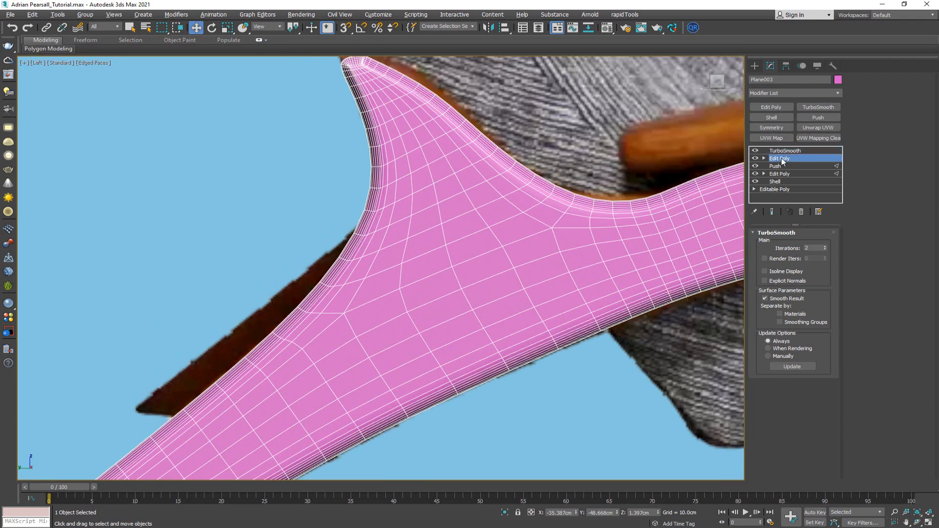
{"action": "middle_click_drag", "start_coordinate": [591, 166], "coordinate": [482, 194]}
{"action": "key", "text": "1"}
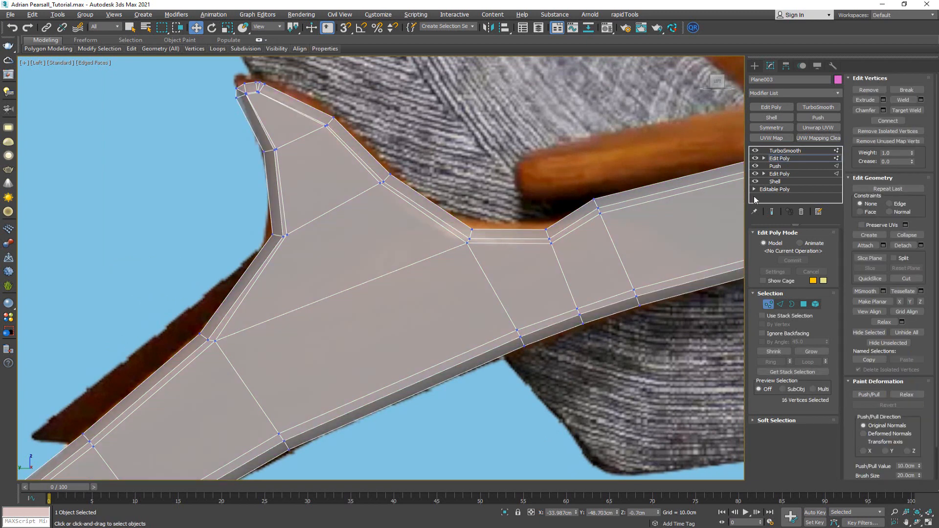
{"action": "left_click", "coordinate": [772, 212]}
{"action": "key", "text": "1"}
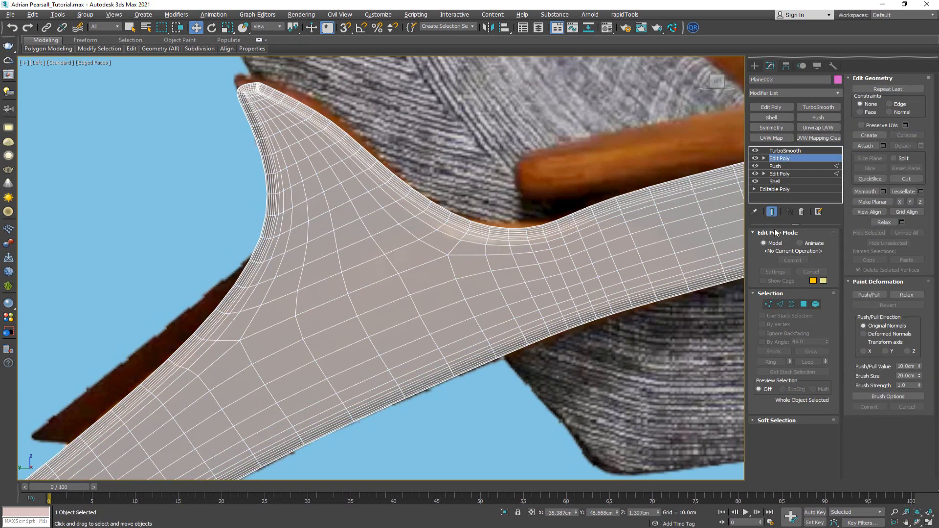
{"action": "key", "text": "1"}
{"action": "left_click", "coordinate": [770, 282]}
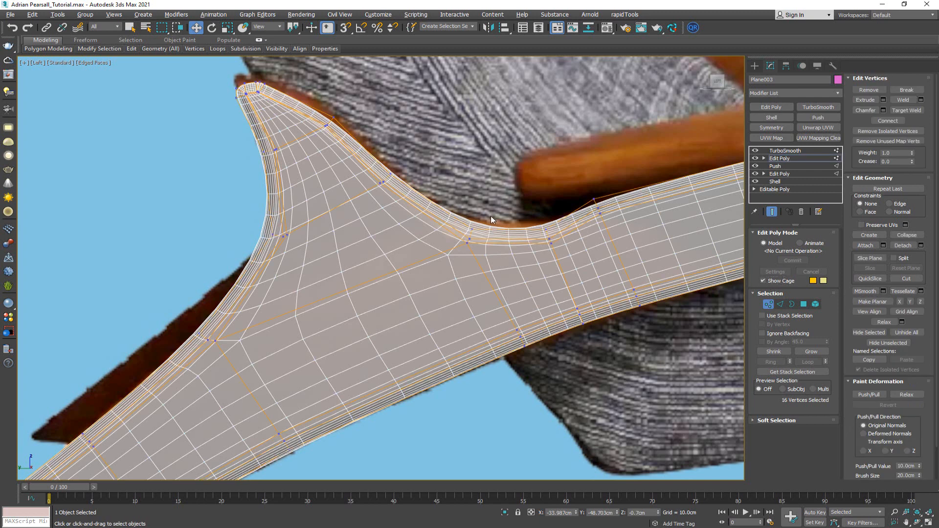
Step: Move the vertex groups at both ends of the dip between the back spur and the arm to follow the reference outline
{"action": "left_click", "coordinate": [476, 225]}
{"action": "scroll", "coordinate": [469, 233], "scroll_direction": "up", "scroll_amount": 3}
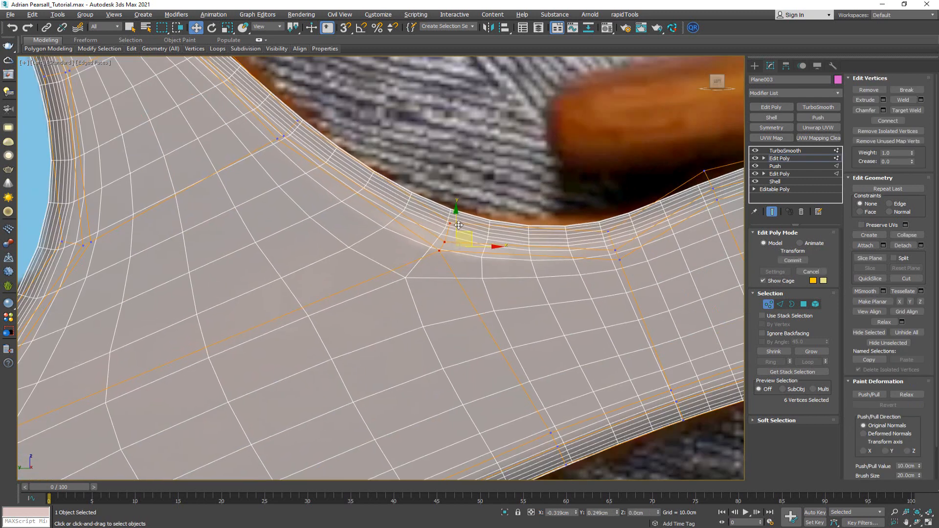
{"action": "left_click_drag", "start_coordinate": [459, 225], "coordinate": [454, 224]}
{"action": "left_click_drag", "start_coordinate": [594, 221], "coordinate": [623, 234]}
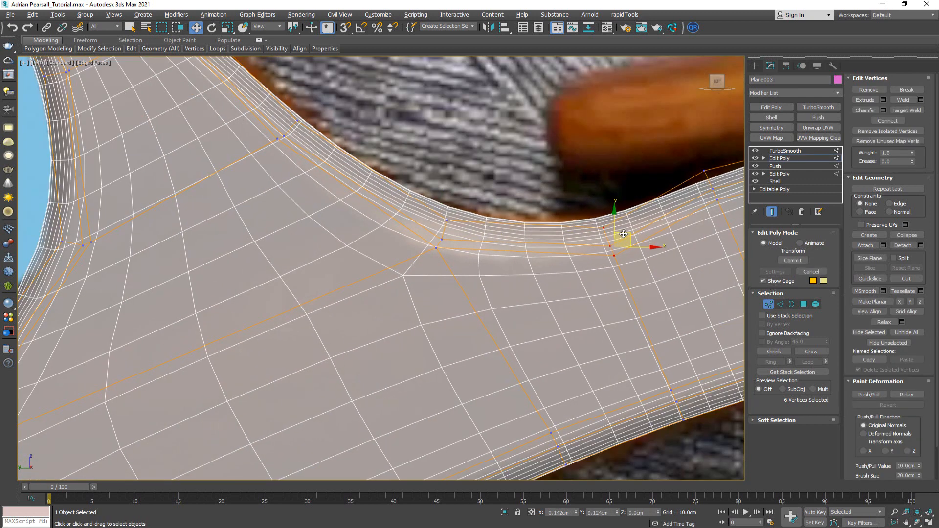
Step: Move the vertices on the back spur's upper edge outward to meet the reference outline
{"action": "middle_click_drag", "start_coordinate": [387, 147], "coordinate": [450, 288]}
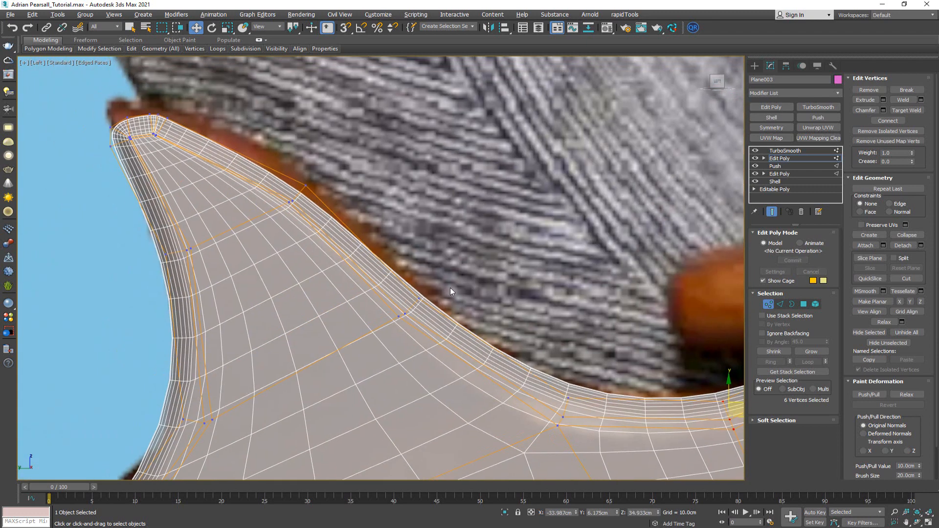
{"action": "left_click", "coordinate": [289, 202]}
{"action": "left_click_drag", "start_coordinate": [310, 184], "coordinate": [319, 170]}
Step: Reshape the back spur's tip by moving its upper and outer vertex groups toward the reference's blunt end
{"action": "scroll", "coordinate": [284, 178], "scroll_direction": "up", "scroll_amount": 5}
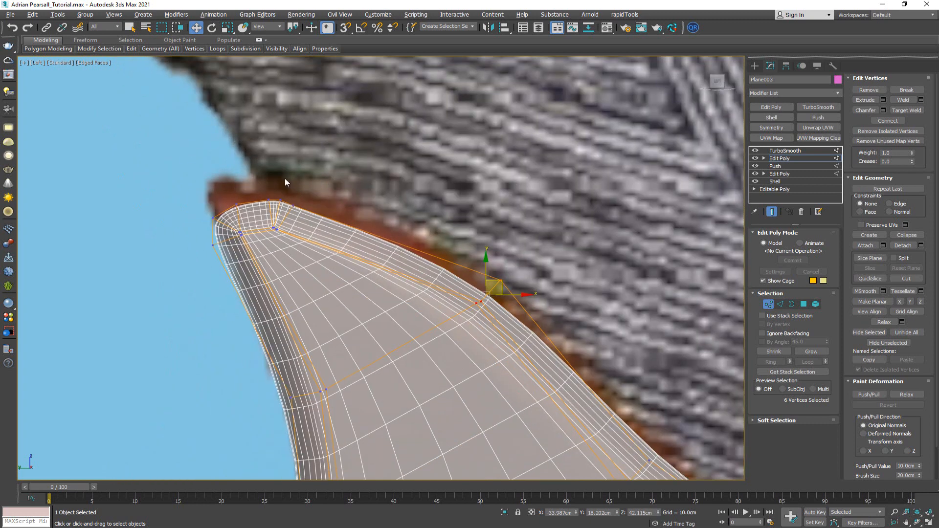
{"action": "left_click_drag", "start_coordinate": [281, 248], "coordinate": [251, 295]}
{"action": "left_click_drag", "start_coordinate": [286, 243], "coordinate": [274, 226]}
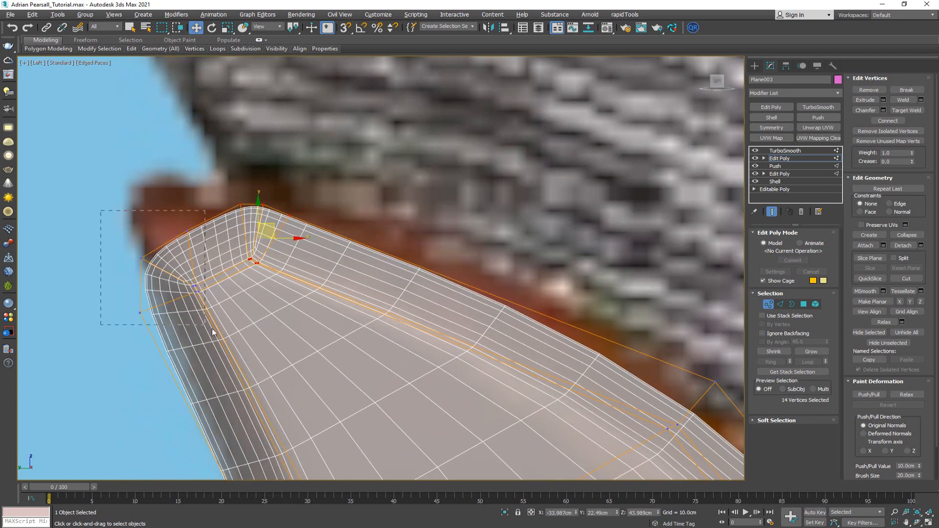
{"action": "left_click_drag", "start_coordinate": [212, 328], "coordinate": [205, 325]}
{"action": "left_click_drag", "start_coordinate": [205, 269], "coordinate": [195, 233]}
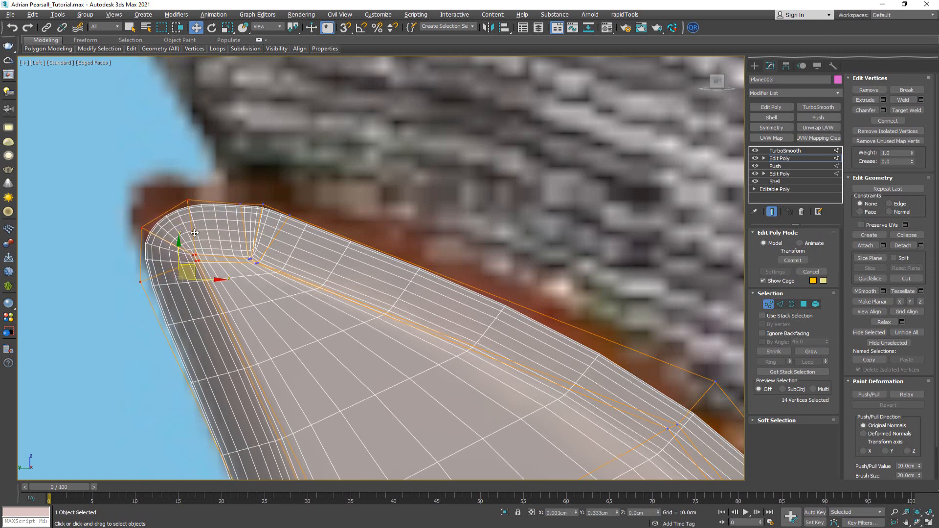
{"action": "left_click_drag", "start_coordinate": [276, 192], "coordinate": [231, 278]}
{"action": "left_click_drag", "start_coordinate": [268, 229], "coordinate": [251, 209]}
{"action": "key", "text": "ctrl+z"}
{"action": "left_click_drag", "start_coordinate": [324, 186], "coordinate": [228, 273]}
{"action": "left_click_drag", "start_coordinate": [273, 226], "coordinate": [252, 220]}
Step: Adjust the vertex groups along the back spur's rear edge to match the reference curve
{"action": "middle_click_drag", "start_coordinate": [286, 285], "coordinate": [258, 148]}
{"action": "scroll", "coordinate": [257, 149], "scroll_direction": "down", "scroll_amount": 5}
{"action": "left_click_drag", "start_coordinate": [207, 222], "coordinate": [302, 244]}
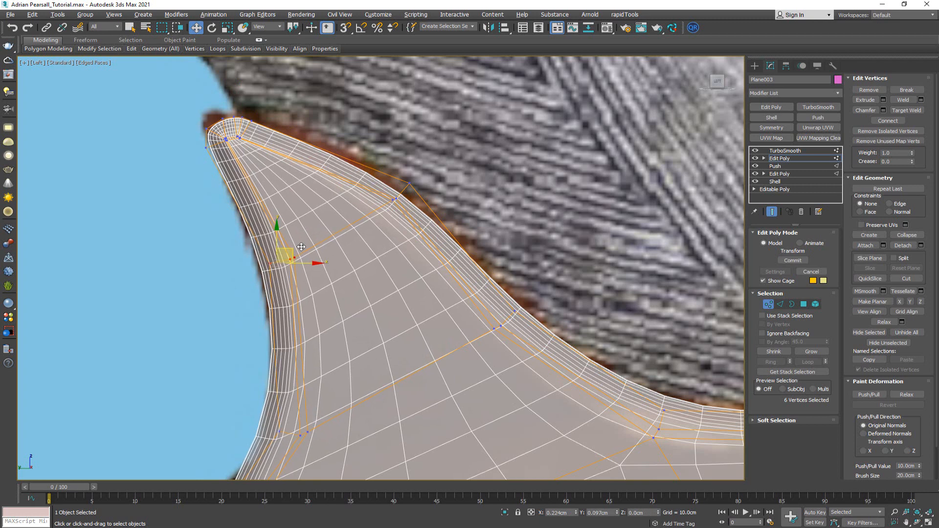
{"action": "middle_click_drag", "start_coordinate": [312, 312], "coordinate": [338, 184]}
{"action": "left_click_drag", "start_coordinate": [270, 338], "coordinate": [270, 338]}
{"action": "middle_click_drag", "start_coordinate": [299, 303], "coordinate": [320, 211]}
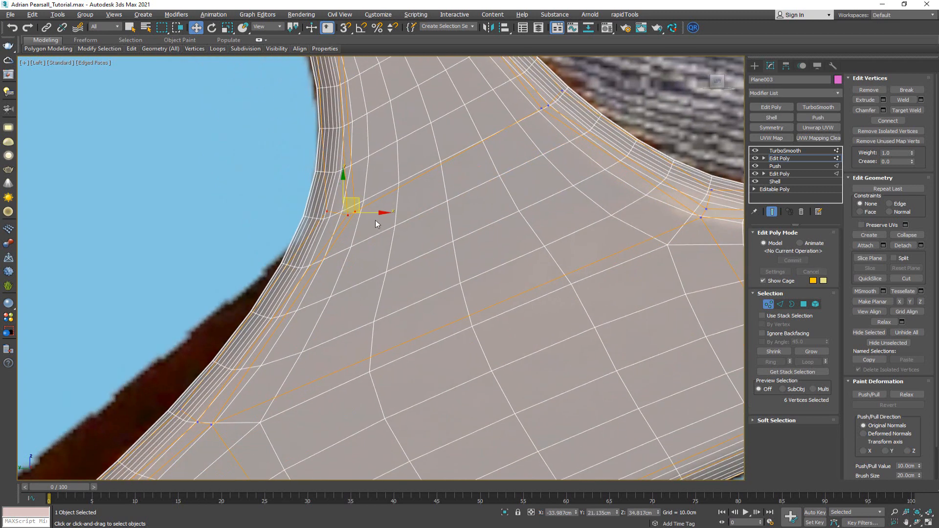
{"action": "mouse_move", "coordinate": [360, 203]}
{"action": "left_mouse_down"}
{"action": "mouse_move", "coordinate": [391, 207]}
{"action": "mouse_move", "coordinate": [362, 221]}
{"action": "left_mouse_up"}
Step: Adjust the vertices where the spur meets the back leg and farther down the leg's upper edge to fit the reference
{"action": "middle_click_drag", "start_coordinate": [363, 221], "coordinate": [350, 264]}
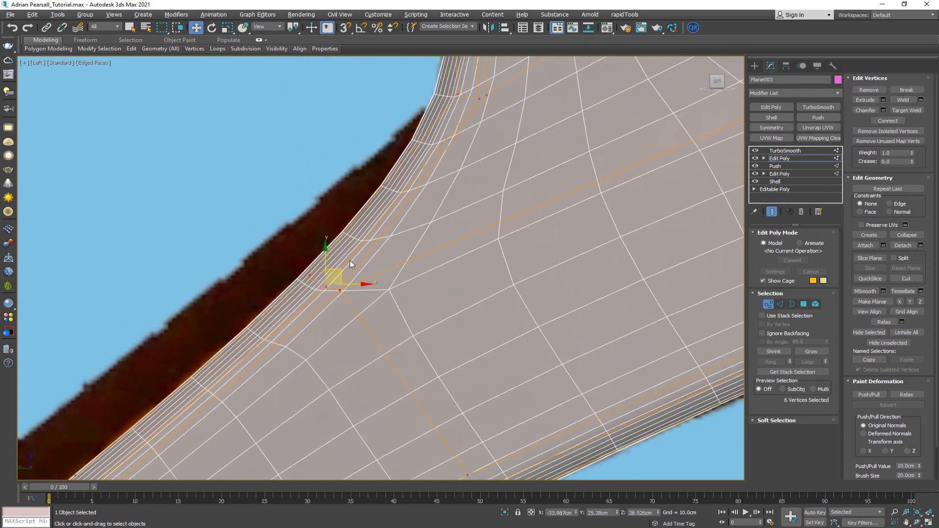
{"action": "left_click_drag", "start_coordinate": [342, 273], "coordinate": [335, 290]}
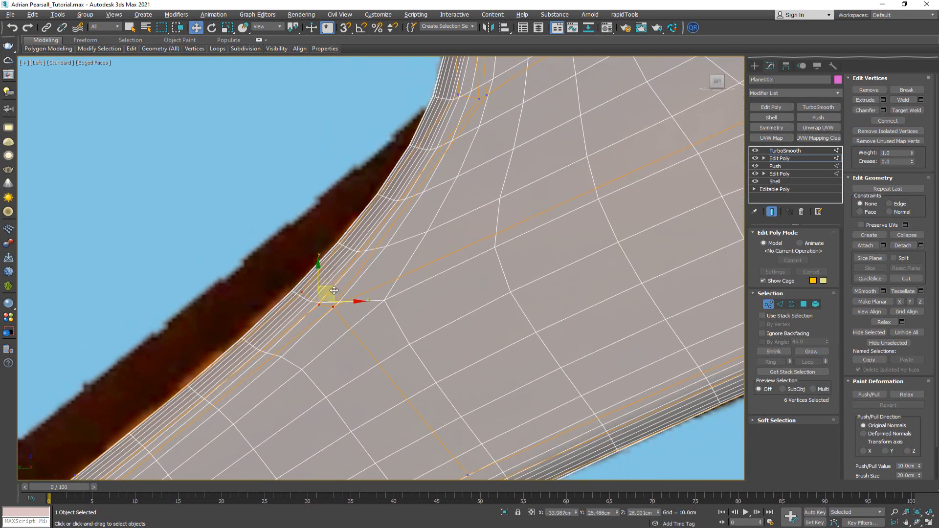
{"action": "scroll", "coordinate": [298, 338], "scroll_direction": "down", "scroll_amount": 3}
{"action": "middle_click_drag", "start_coordinate": [289, 346], "coordinate": [429, 212]}
{"action": "scroll", "coordinate": [409, 225], "scroll_direction": "up", "scroll_amount": 3}
{"action": "mouse_move", "coordinate": [381, 226]}
{"action": "left_mouse_down"}
{"action": "mouse_move", "coordinate": [411, 245]}
{"action": "mouse_move", "coordinate": [378, 241]}
{"action": "left_mouse_up"}
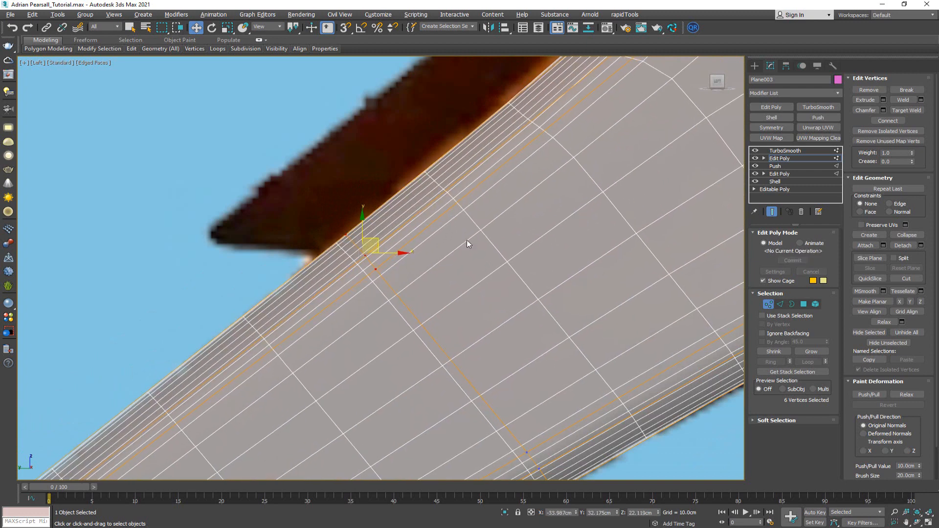
Step: Move the vertices at the inner corner between the arm and the front leg upward to round the curve along the reference
{"action": "scroll", "coordinate": [670, 246], "scroll_direction": "down", "scroll_amount": 3}
{"action": "middle_click_drag", "start_coordinate": [670, 246], "coordinate": [430, 205]}
{"action": "scroll", "coordinate": [430, 205], "scroll_direction": "down", "scroll_amount": 3}
{"action": "middle_click_drag", "start_coordinate": [513, 165], "coordinate": [328, 238]}
{"action": "middle_click_drag", "start_coordinate": [472, 186], "coordinate": [263, 264]}
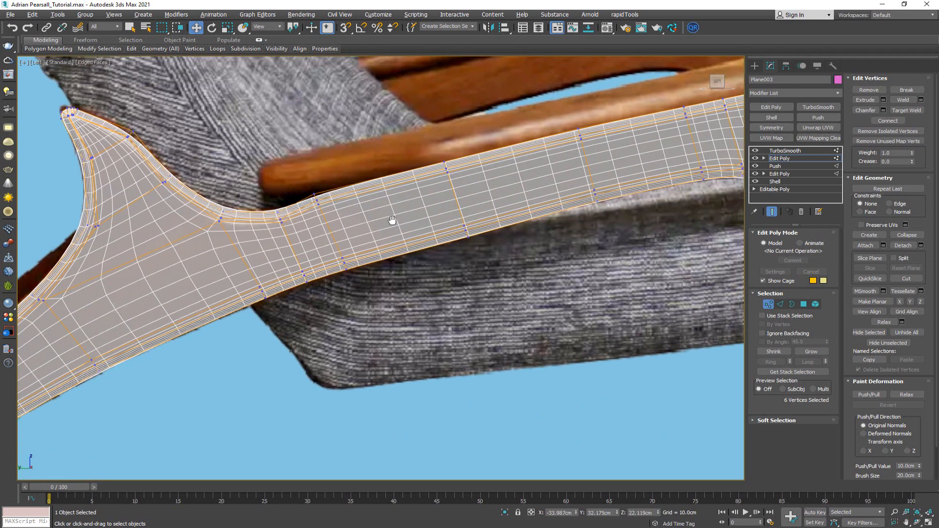
{"action": "middle_click_drag", "start_coordinate": [392, 218], "coordinate": [266, 204]}
{"action": "middle_click_drag", "start_coordinate": [487, 204], "coordinate": [340, 217]}
{"action": "scroll", "coordinate": [476, 184], "scroll_direction": "up", "scroll_amount": 5}
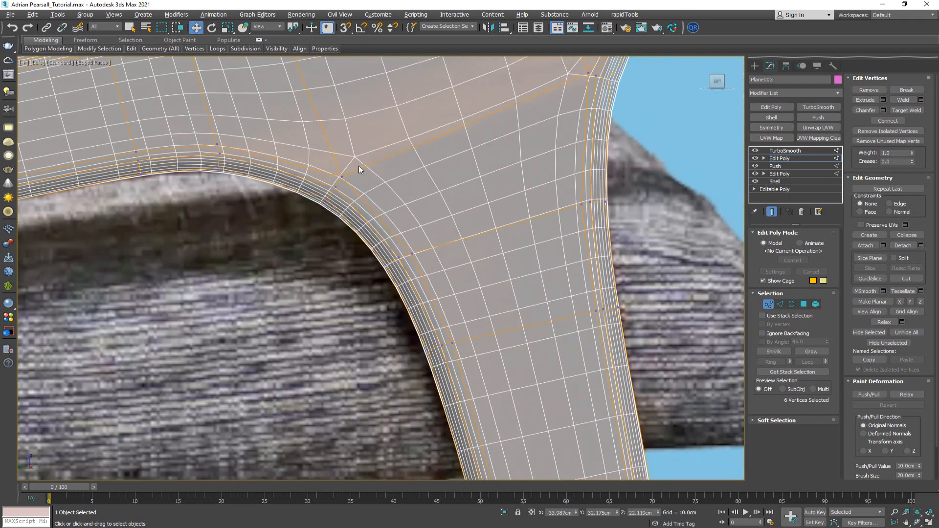
{"action": "left_click", "coordinate": [338, 185]}
{"action": "left_click_drag", "start_coordinate": [350, 179], "coordinate": [355, 153]}
{"action": "scroll", "coordinate": [390, 274], "scroll_direction": "down", "scroll_amount": 5}
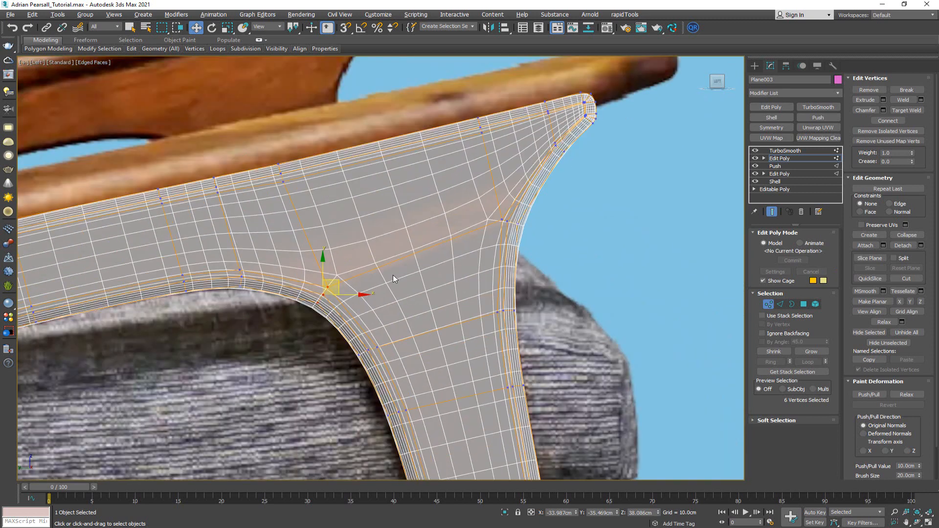
{"action": "scroll", "coordinate": [396, 264], "scroll_direction": "up", "scroll_amount": 4}
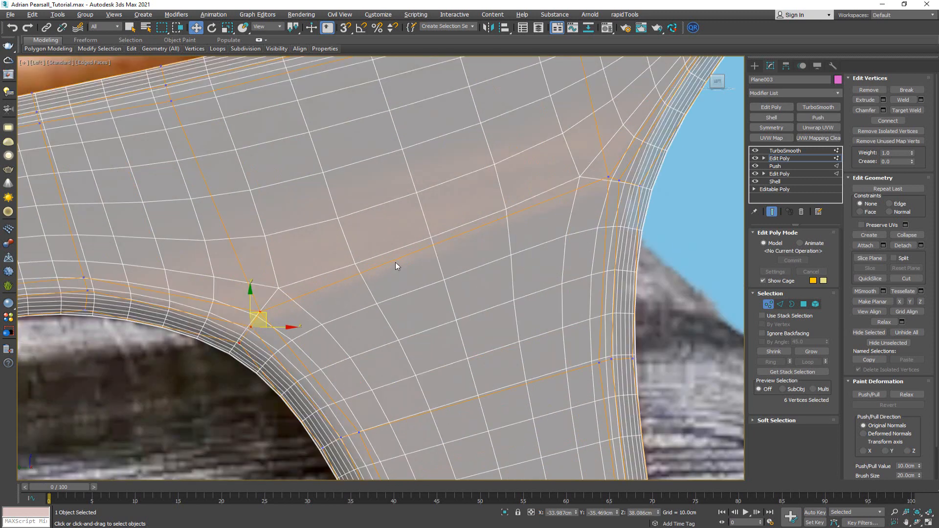
Step: Reduce the TurboSmooth iterations to 1
{"action": "left_click", "coordinate": [795, 152]}
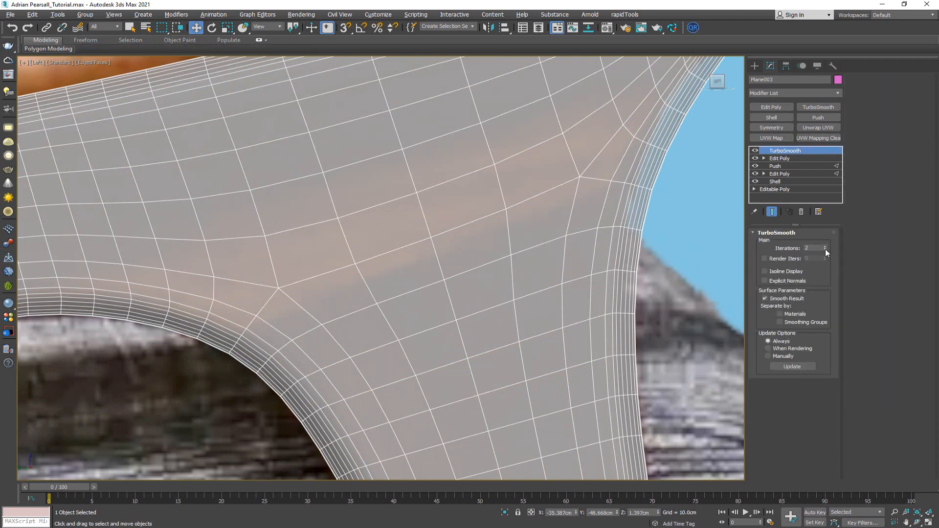
{"action": "left_click", "coordinate": [825, 250]}
{"action": "scroll", "coordinate": [373, 178], "scroll_direction": "down", "scroll_amount": 2}
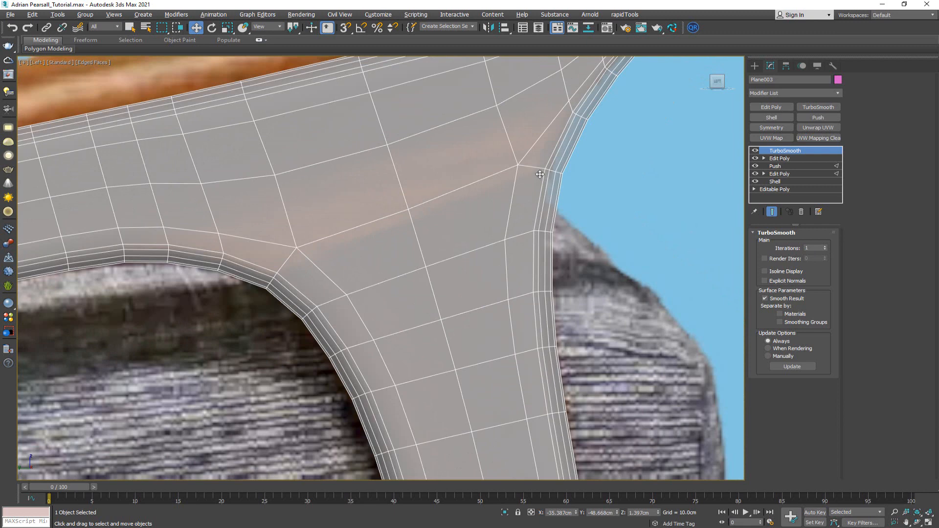
{"action": "middle_click_drag", "start_coordinate": [540, 175], "coordinate": [491, 241]}
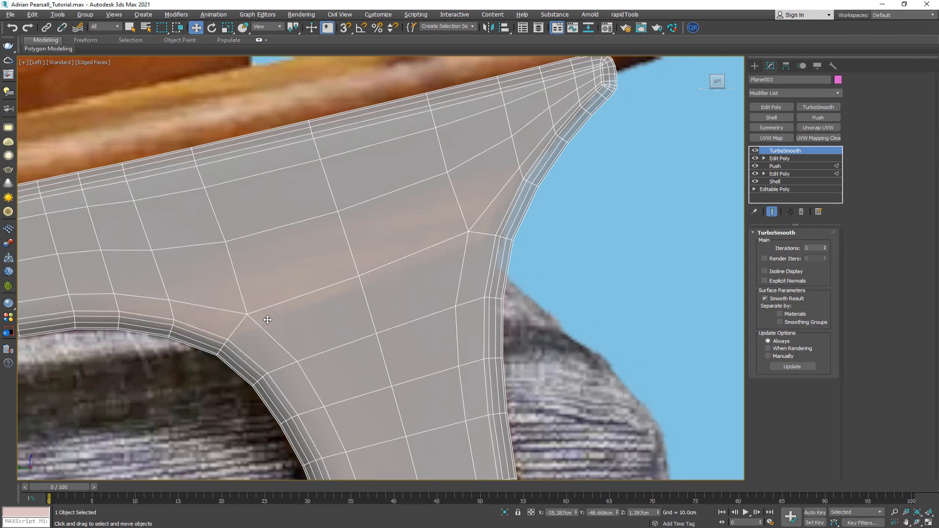
Step: Reopen the Edit Poly's vertices and shift the vertex groups on the front leg's upper outer edge inward toward the reference outline
{"action": "left_click", "coordinate": [796, 157]}
{"action": "key", "text": "1"}
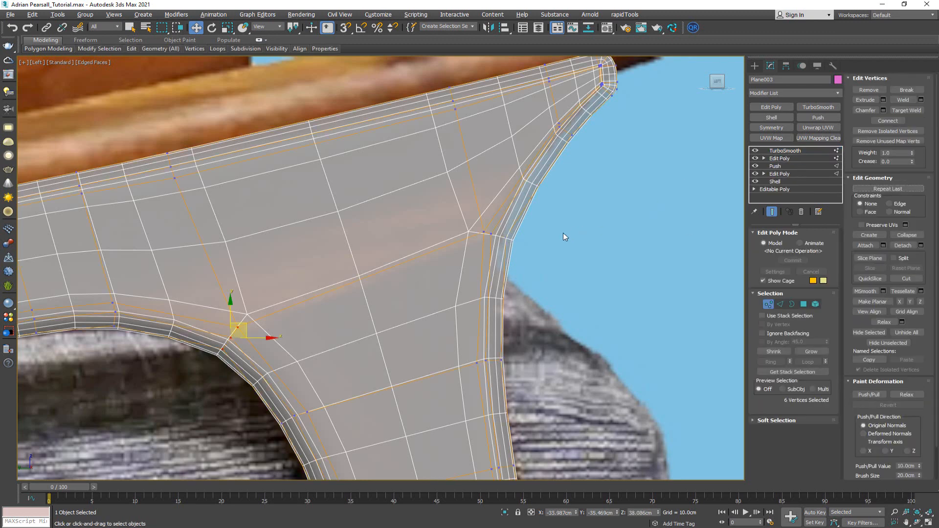
{"action": "left_click_drag", "start_coordinate": [530, 224], "coordinate": [461, 254]}
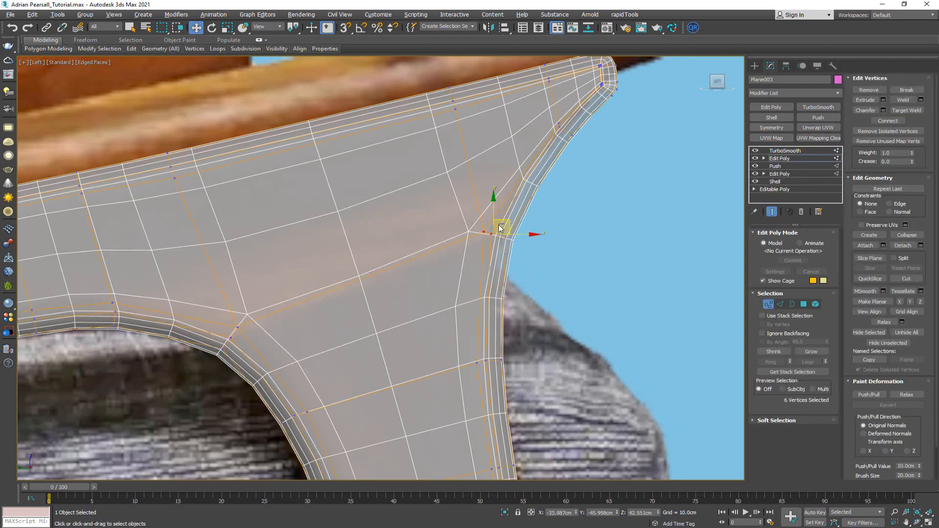
{"action": "left_click_drag", "start_coordinate": [456, 210], "coordinate": [593, 277]}
{"action": "left_click_drag", "start_coordinate": [503, 230], "coordinate": [482, 225]}
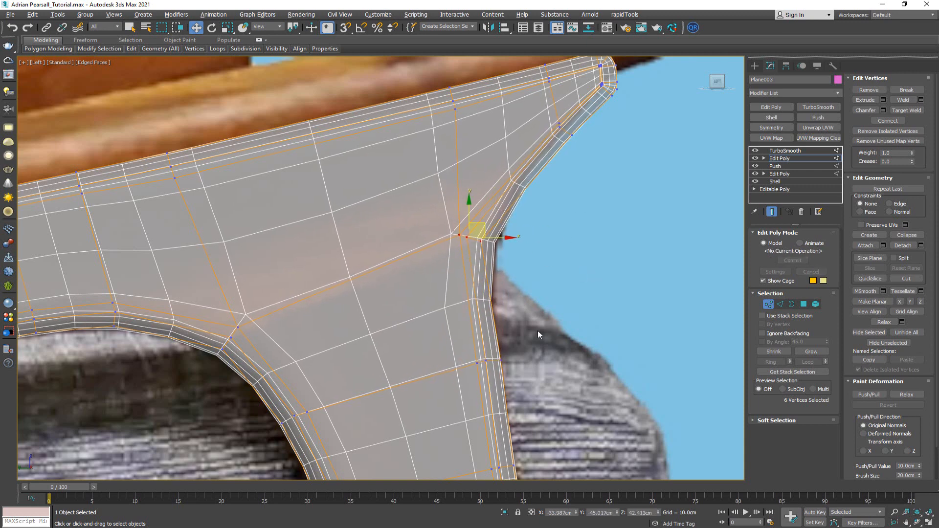
{"action": "left_click_drag", "start_coordinate": [538, 330], "coordinate": [507, 361]}
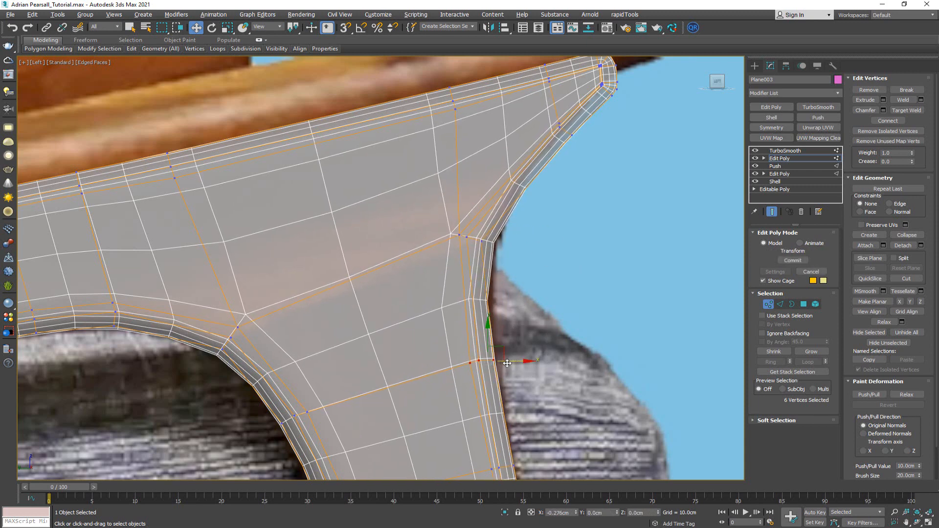
Step: Raise the vertices on the underside of the front arm tip and those at its end to match the reference
{"action": "left_click_drag", "start_coordinate": [533, 113], "coordinate": [590, 148]}
{"action": "middle_click_drag", "start_coordinate": [590, 147], "coordinate": [543, 251]}
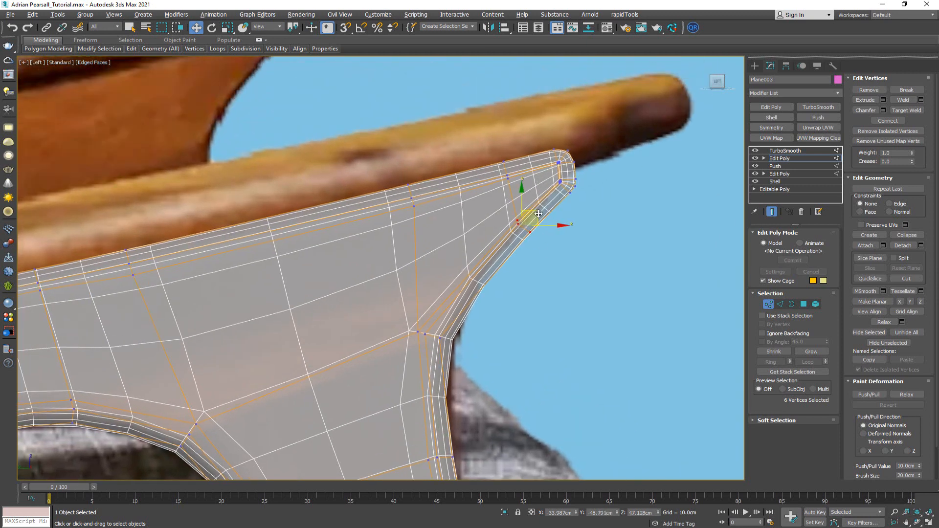
{"action": "left_click_drag", "start_coordinate": [536, 215], "coordinate": [529, 194]}
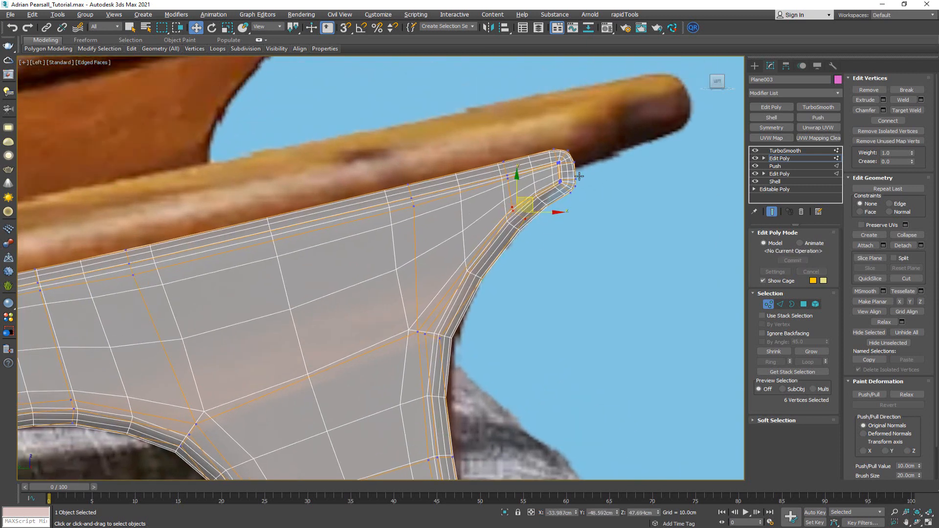
{"action": "scroll", "coordinate": [590, 177], "scroll_direction": "up", "scroll_amount": 3}
{"action": "left_click_drag", "start_coordinate": [589, 177], "coordinate": [514, 226]}
{"action": "left_click_drag", "start_coordinate": [552, 186], "coordinate": [557, 162]}
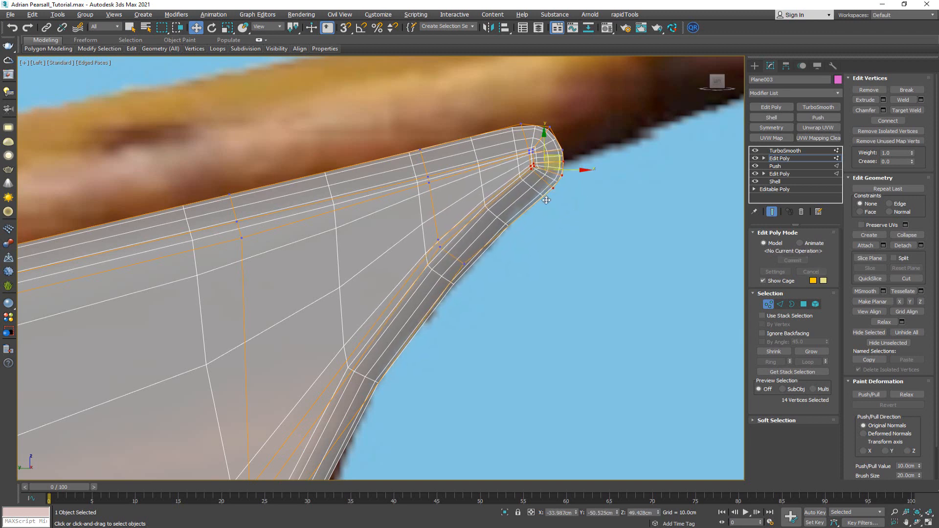
{"action": "scroll", "coordinate": [470, 266], "scroll_direction": "up", "scroll_amount": 3}
{"action": "scroll", "coordinate": [525, 211], "scroll_direction": "up", "scroll_amount": 2}
Step: Shift the inner corner vertices between the arm and the front leg toward the arm to even out the edge flow
{"action": "middle_click_drag", "start_coordinate": [525, 211], "coordinate": [535, 238]}
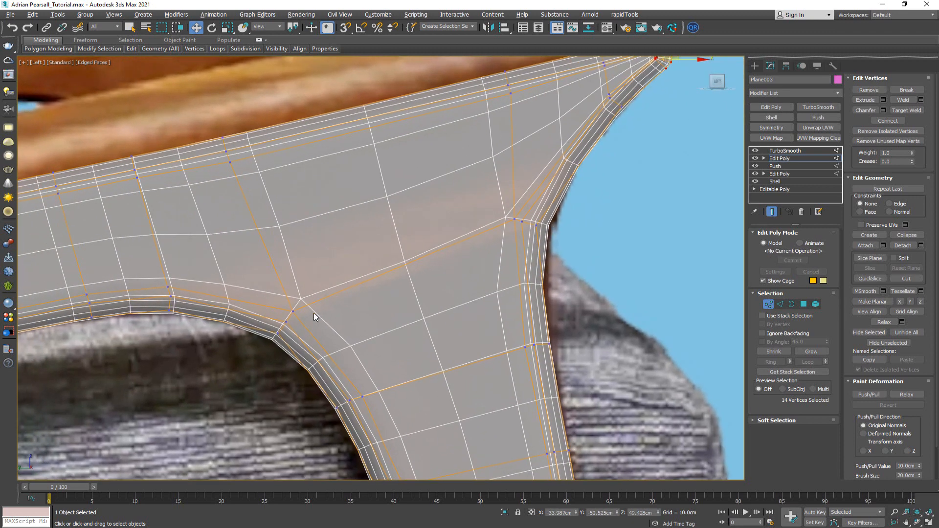
{"action": "scroll", "coordinate": [314, 313], "scroll_direction": "up", "scroll_amount": 2}
{"action": "left_click_drag", "start_coordinate": [293, 368], "coordinate": [293, 368]}
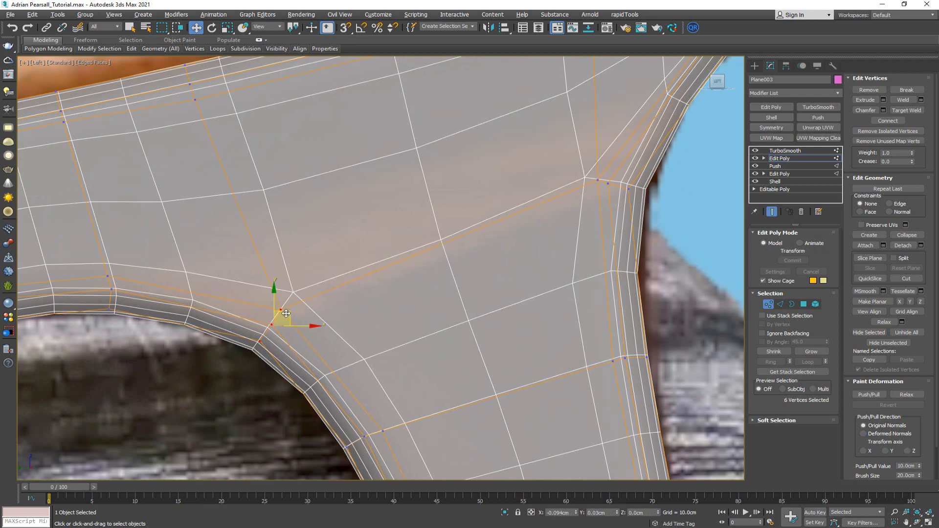
{"action": "left_click_drag", "start_coordinate": [287, 314], "coordinate": [252, 302]}
{"action": "scroll", "coordinate": [589, 193], "scroll_direction": "down", "scroll_amount": 2}
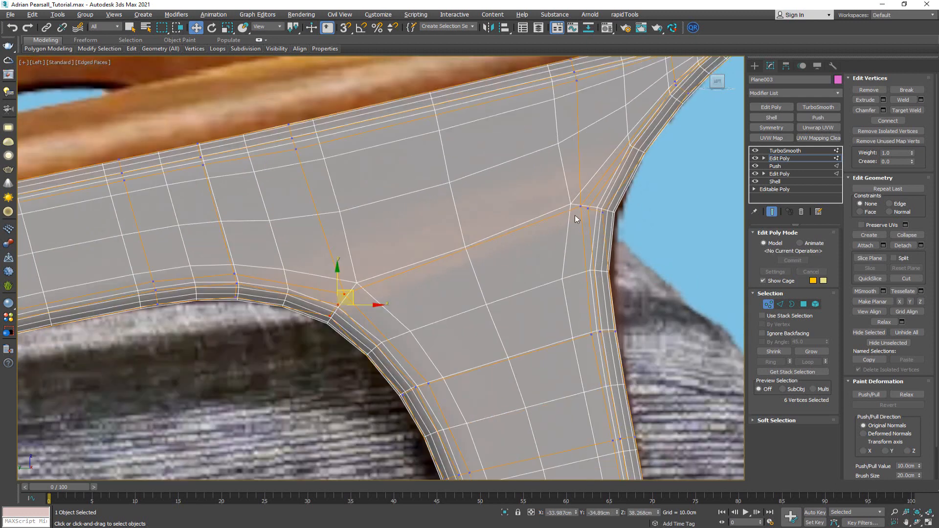
Step: Select the band of polygons across the top of the front leg where it meets the arm
{"action": "left_click", "coordinate": [804, 305]}
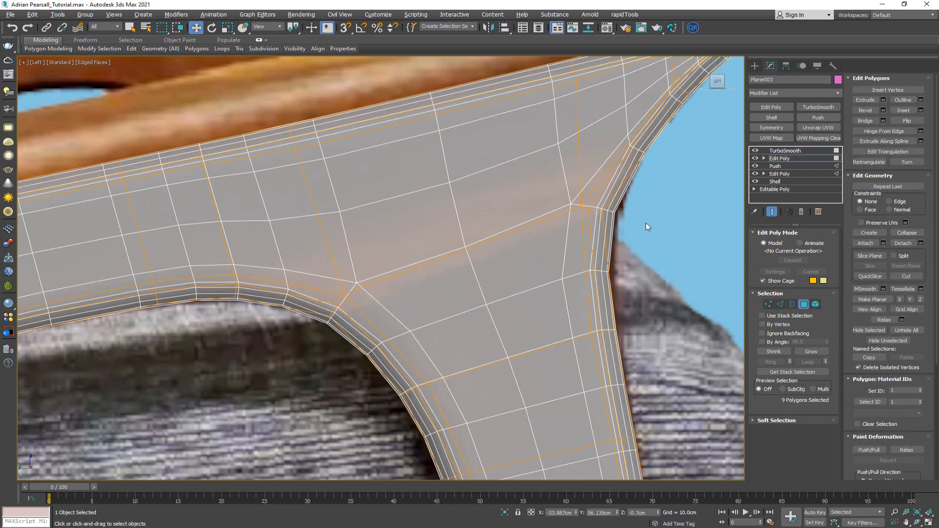
{"action": "left_click_drag", "start_coordinate": [567, 242], "coordinate": [533, 248]}
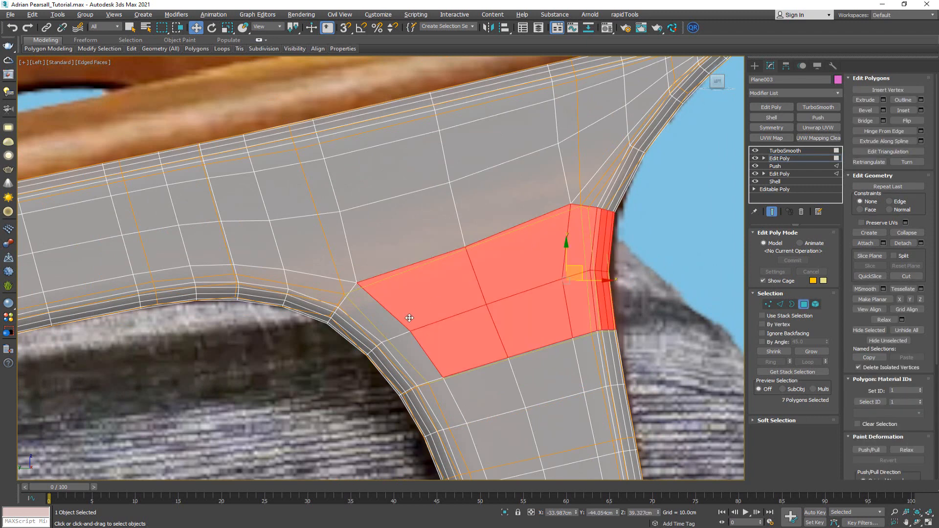
{"action": "left_click_drag", "start_coordinate": [397, 346], "coordinate": [397, 341], "text": "ctrl"}
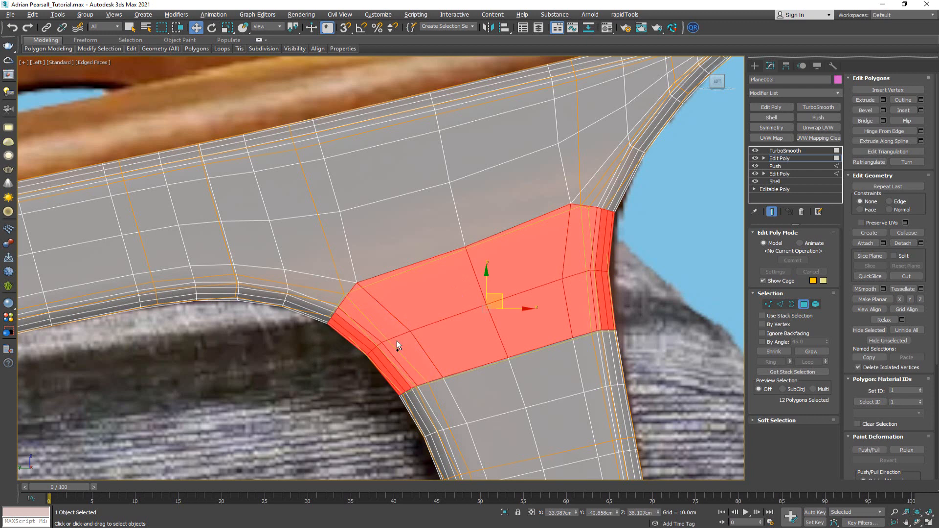
{"action": "scroll", "coordinate": [460, 301], "scroll_direction": "down", "scroll_amount": 5}
{"action": "scroll", "coordinate": [441, 259], "scroll_direction": "up", "scroll_amount": 4}
{"action": "scroll", "coordinate": [442, 259], "scroll_direction": "up", "scroll_amount": 4}
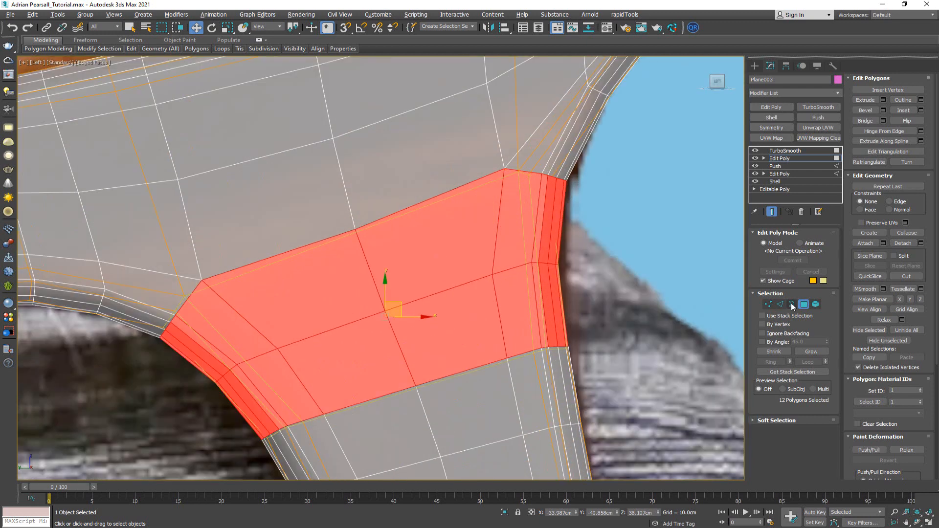
{"action": "scroll", "coordinate": [484, 146], "scroll_direction": "down", "scroll_amount": 2}
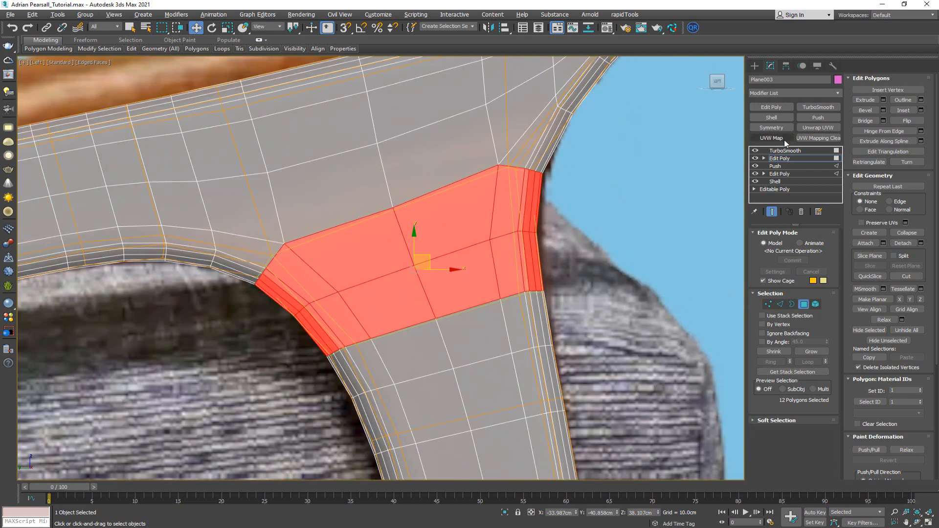
Step: Add another Edit Poly modifier beneath TurboSmooth and open its polygon level with the leg-top band selected
{"action": "left_click", "coordinate": [780, 107]}
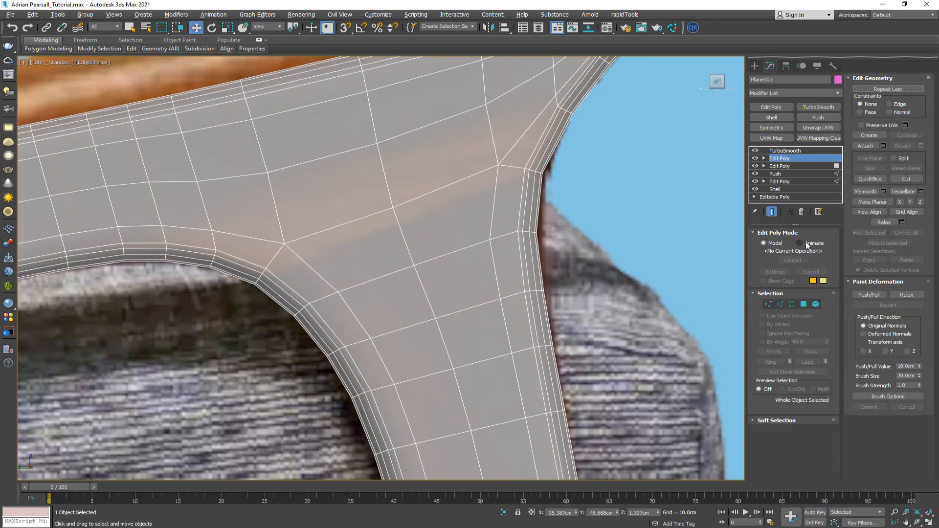
{"action": "left_click", "coordinate": [808, 165]}
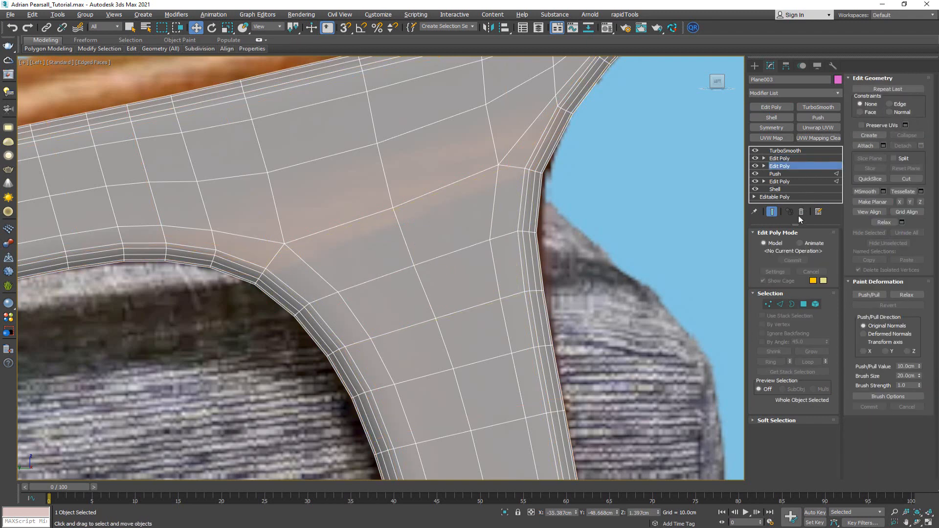
{"action": "left_click", "coordinate": [789, 160]}
{"action": "key", "text": "4"}
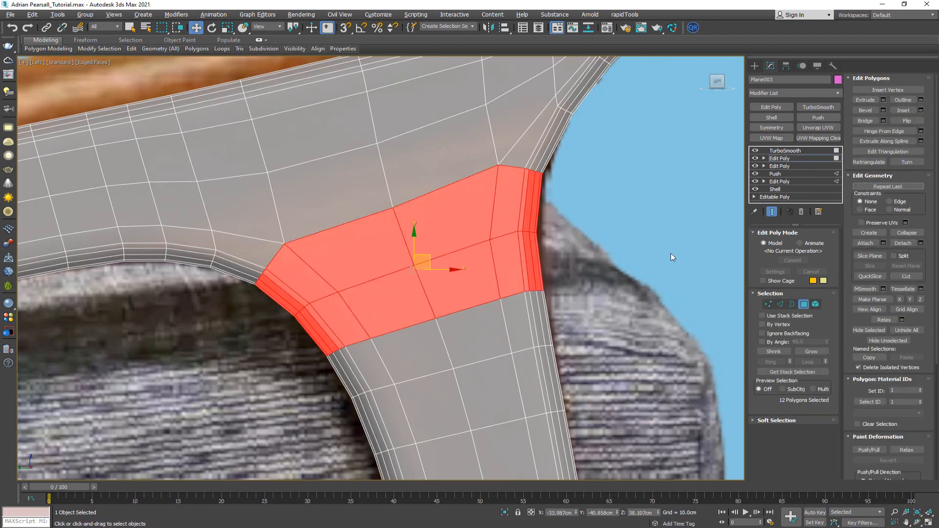
Step: Try to rotate a slice plane over the selected leg-top polygons, then undo the rotations
{"action": "left_click", "coordinate": [870, 256]}
{"action": "scroll", "coordinate": [542, 268], "scroll_direction": "down", "scroll_amount": 10}
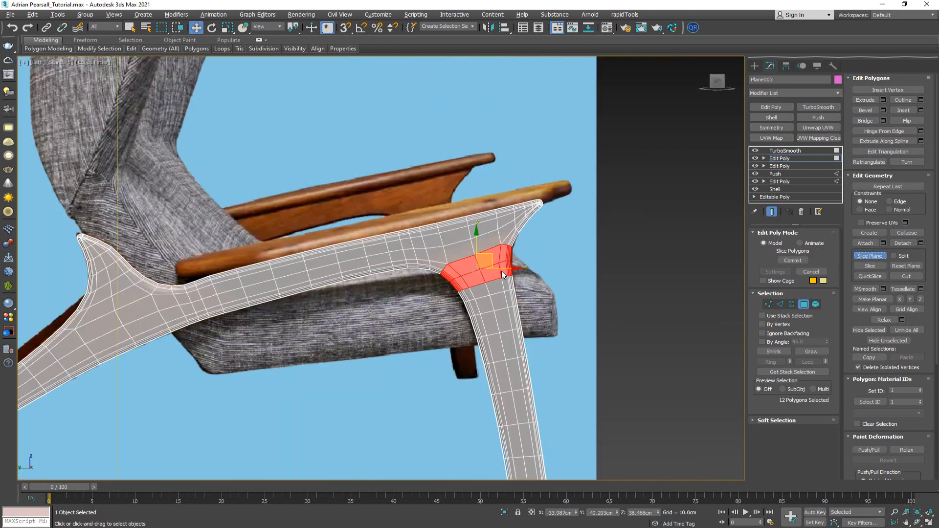
{"action": "scroll", "coordinate": [382, 276], "scroll_direction": "up", "scroll_amount": 10}
{"action": "key", "text": "e"}
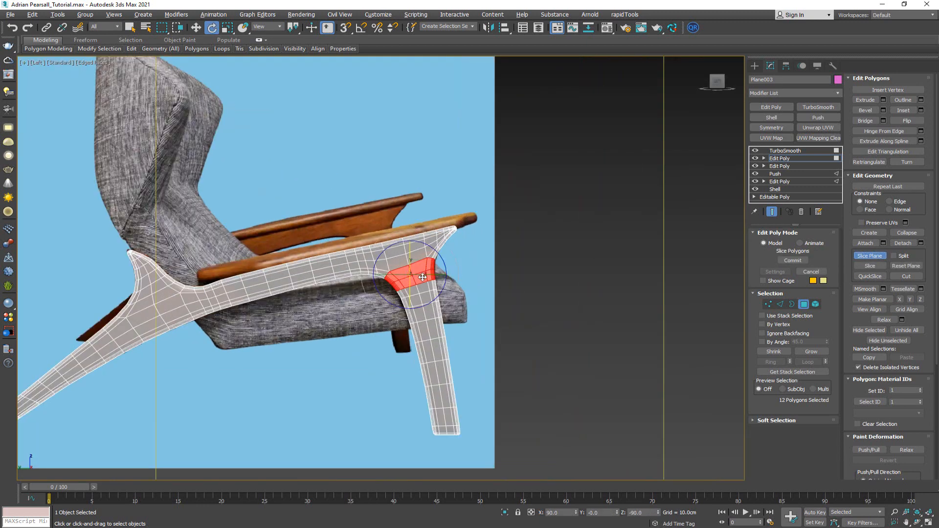
{"action": "left_click_drag", "start_coordinate": [409, 281], "coordinate": [407, 274]}
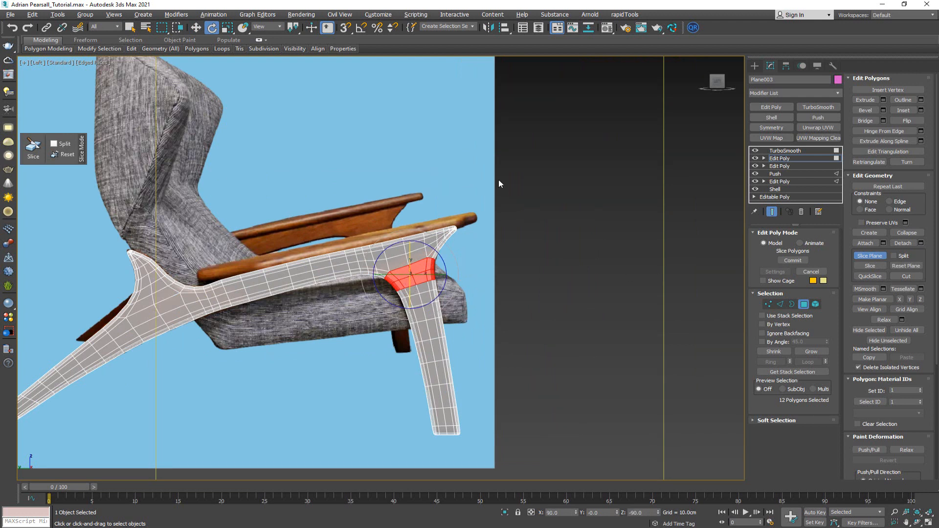
{"action": "left_click", "coordinate": [870, 256]}
{"action": "left_click", "coordinate": [869, 256]}
{"action": "left_click_drag", "start_coordinate": [415, 249], "coordinate": [410, 335]}
{"action": "key", "text": "ctrl+z"}
{"action": "scroll", "coordinate": [455, 255], "scroll_direction": "down", "scroll_amount": 3}
{"action": "middle_click_drag", "start_coordinate": [553, 271], "coordinate": [455, 244]}
{"action": "scroll", "coordinate": [454, 244], "scroll_direction": "up", "scroll_amount": 2}
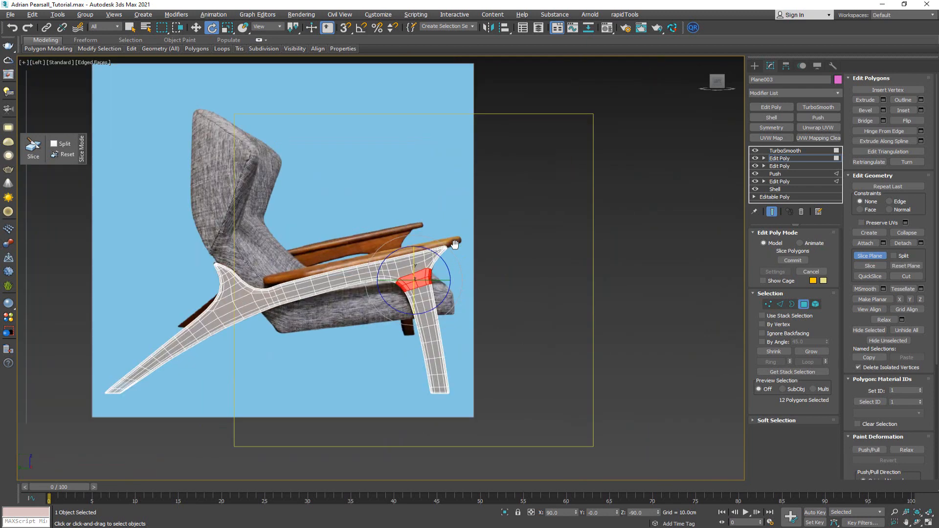
{"action": "key", "text": "ctrl+z"}
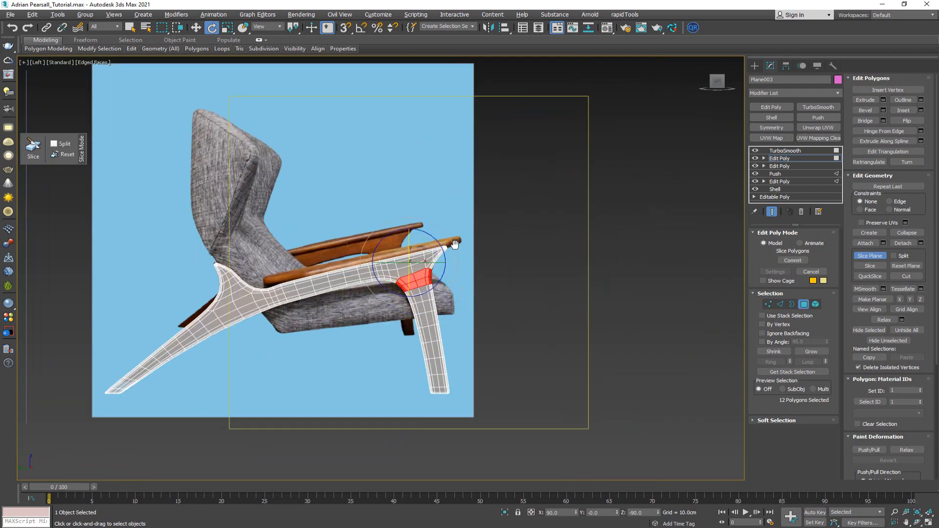
Step: Rotate the slice plane edge-on, move it onto the selected leg-top polygons and hide the smoothed end result
{"action": "middle_click_drag", "start_coordinate": [455, 244], "coordinate": [480, 227]}
{"action": "scroll", "coordinate": [442, 242], "scroll_direction": "up", "scroll_amount": 3}
{"action": "scroll", "coordinate": [443, 240], "scroll_direction": "down", "scroll_amount": 1}
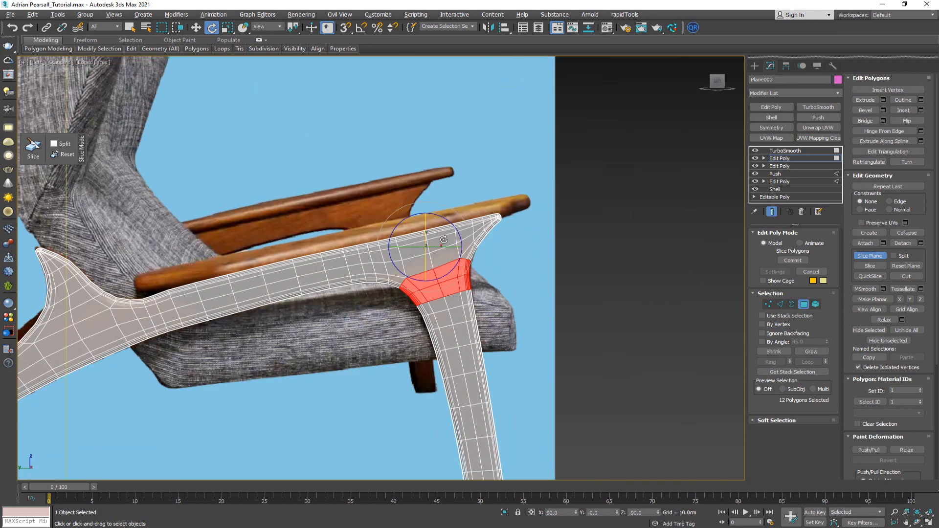
{"action": "scroll", "coordinate": [444, 240], "scroll_direction": "down", "scroll_amount": 3}
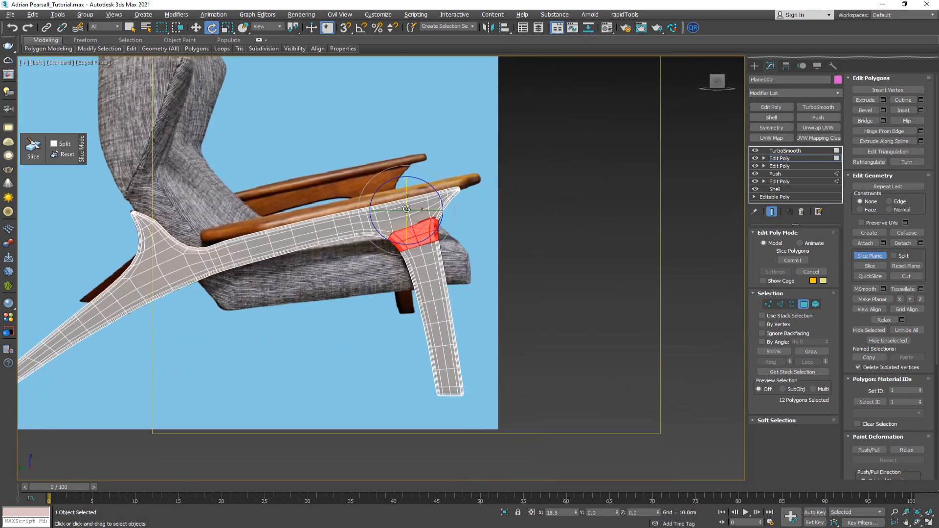
{"action": "left_click_drag", "start_coordinate": [406, 209], "coordinate": [411, 272]}
{"action": "scroll", "coordinate": [421, 232], "scroll_direction": "up", "scroll_amount": 6}
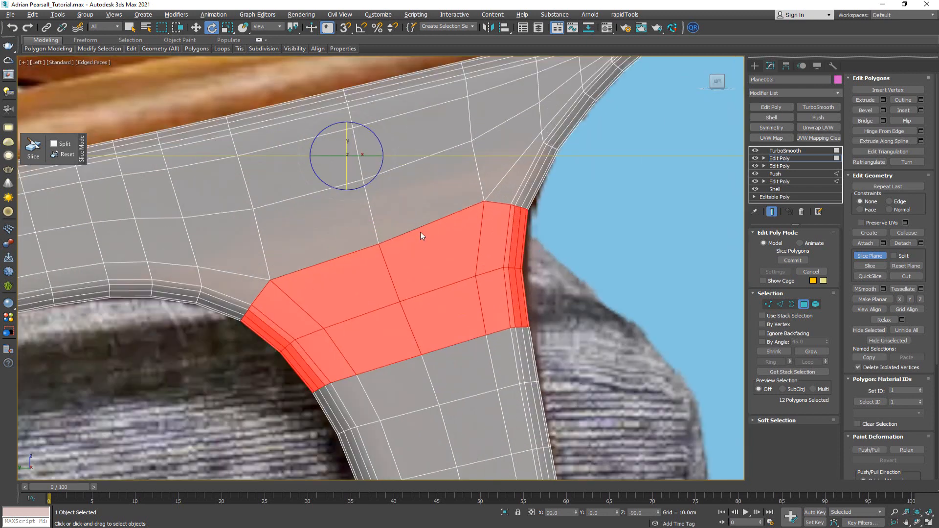
{"action": "key", "text": "w"}
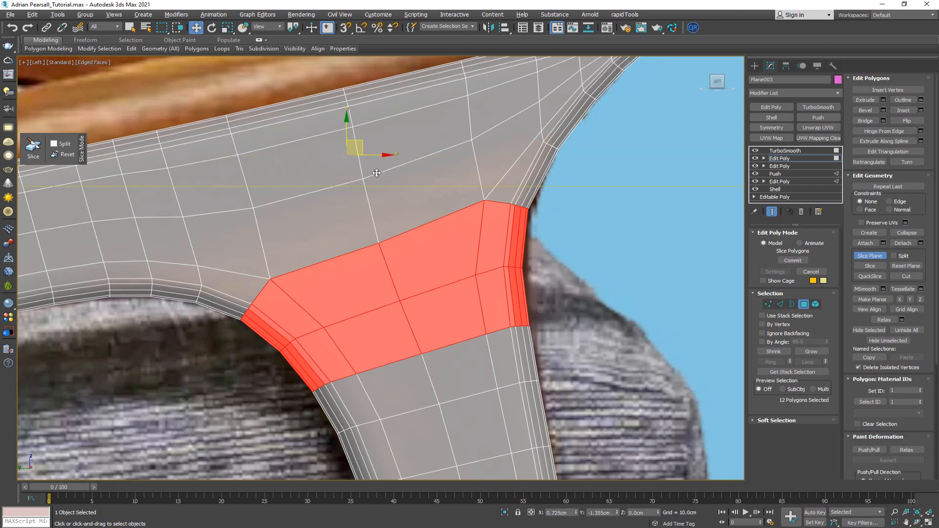
{"action": "left_click_drag", "start_coordinate": [373, 159], "coordinate": [441, 247]}
{"action": "left_click", "coordinate": [771, 211]}
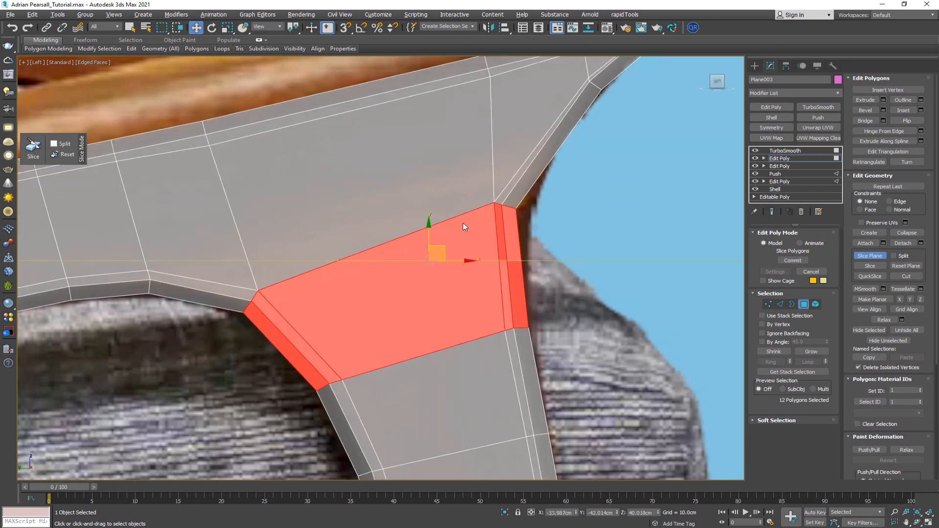
Step: Tilt the slice plane parallel to the band's lower edge and position it through the upper part of the selected polygons
{"action": "middle_click_drag", "start_coordinate": [463, 223], "coordinate": [462, 191]}
{"action": "key", "text": "e"}
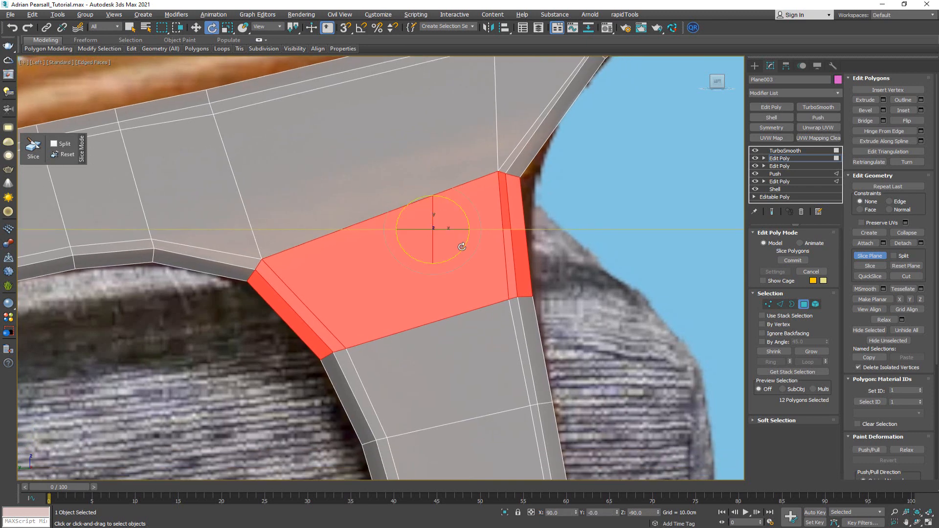
{"action": "left_click_drag", "start_coordinate": [464, 242], "coordinate": [465, 229]}
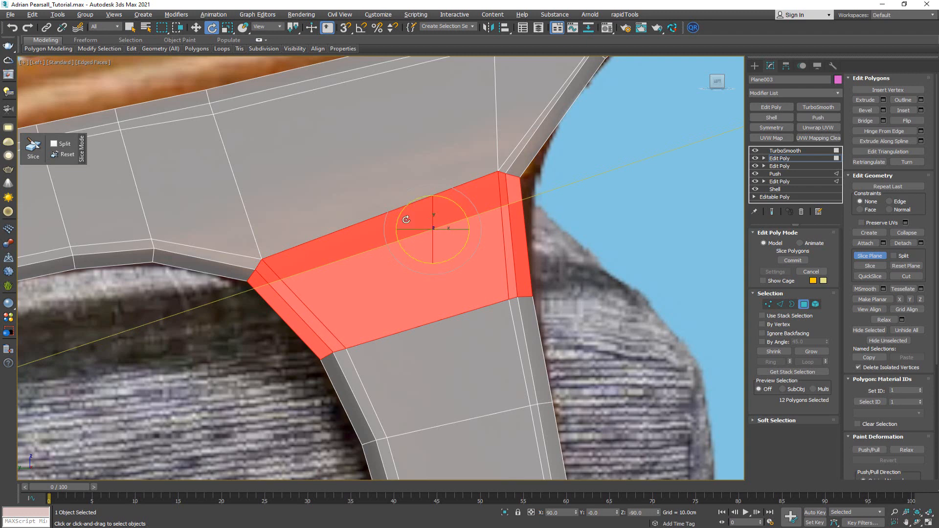
{"action": "scroll", "coordinate": [404, 218], "scroll_direction": "up", "scroll_amount": 3}
{"action": "middle_click_drag", "start_coordinate": [405, 218], "coordinate": [429, 274]}
{"action": "scroll", "coordinate": [429, 274], "scroll_direction": "down", "scroll_amount": 4}
{"action": "key", "text": "w"}
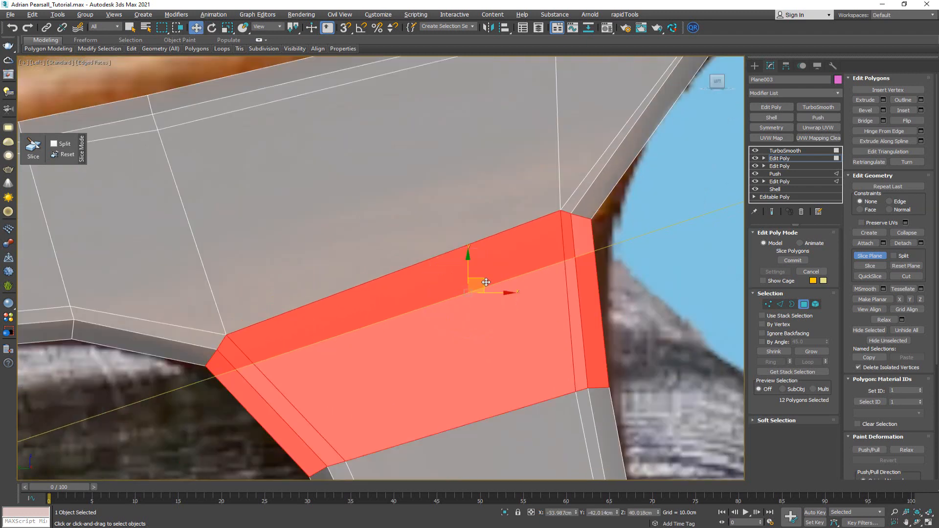
{"action": "scroll", "coordinate": [436, 218], "scroll_direction": "up", "scroll_amount": 2}
{"action": "left_click_drag", "start_coordinate": [470, 251], "coordinate": [489, 270]}
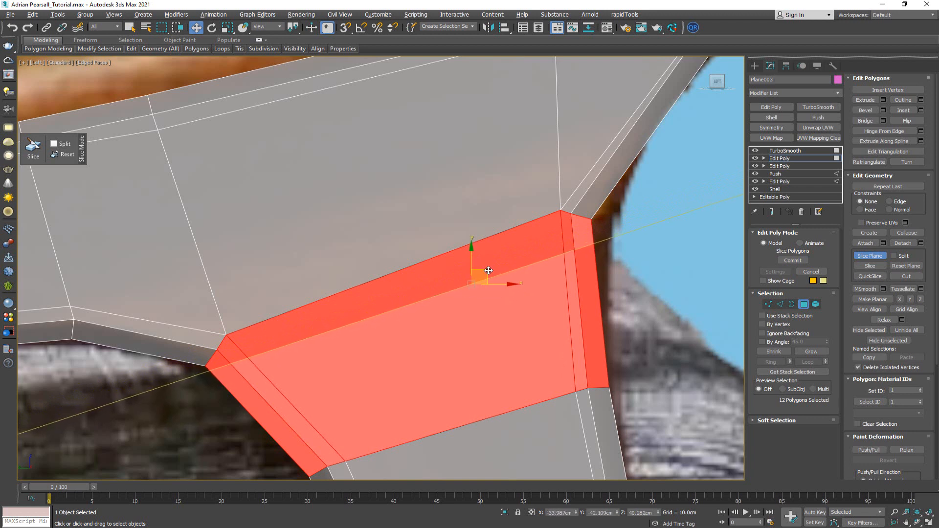
Step: Delete the extra Edit Poly modifier directly beneath TurboSmooth
{"action": "left_click", "coordinate": [805, 305]}
{"action": "left_click", "coordinate": [801, 213]}
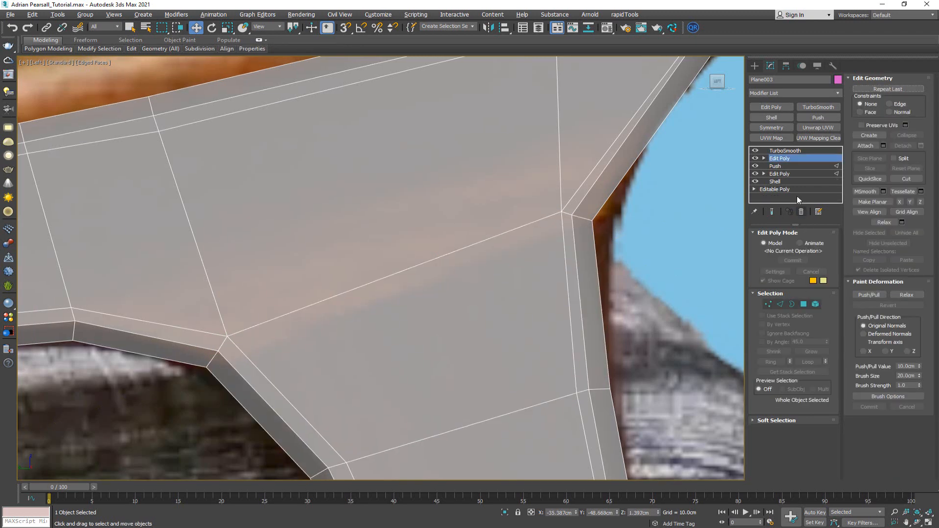
Step: Add an Edit Poly modifier above TurboSmooth and select the narrow band of polygons where the front leg meets the arm
{"action": "left_click", "coordinate": [796, 151]}
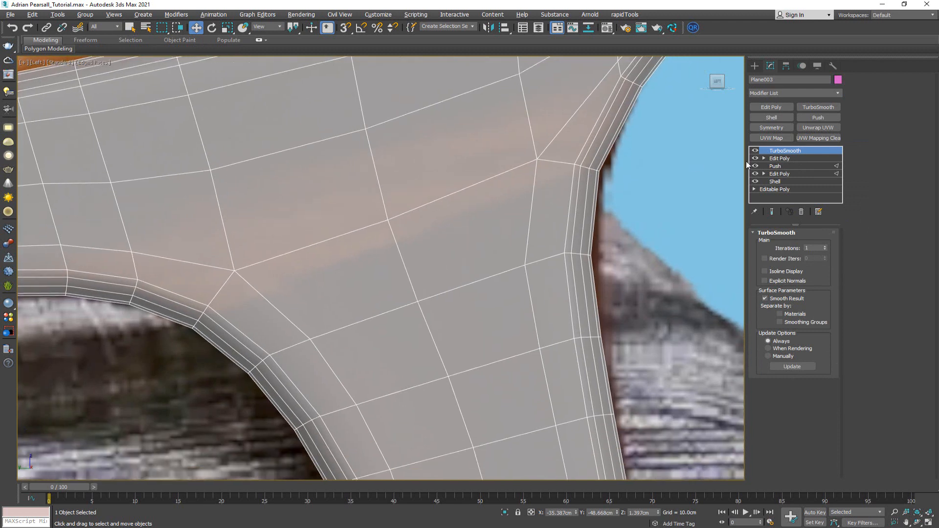
{"action": "left_click", "coordinate": [783, 106]}
{"action": "key", "text": "4"}
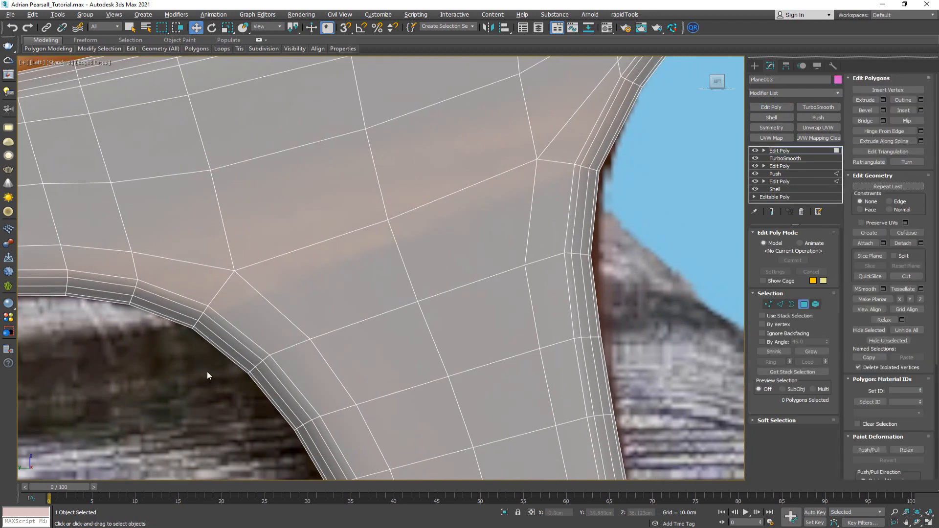
{"action": "left_click_drag", "start_coordinate": [207, 371], "coordinate": [245, 329]}
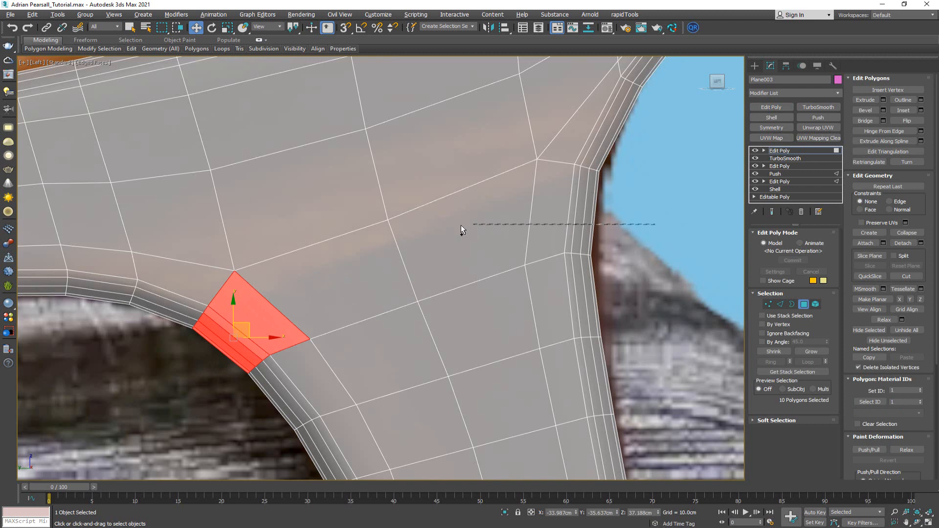
{"action": "left_click", "coordinate": [457, 228], "text": "ctrl"}
{"action": "key", "text": "q"}
{"action": "left_click_drag", "start_coordinate": [424, 260], "coordinate": [364, 276]}
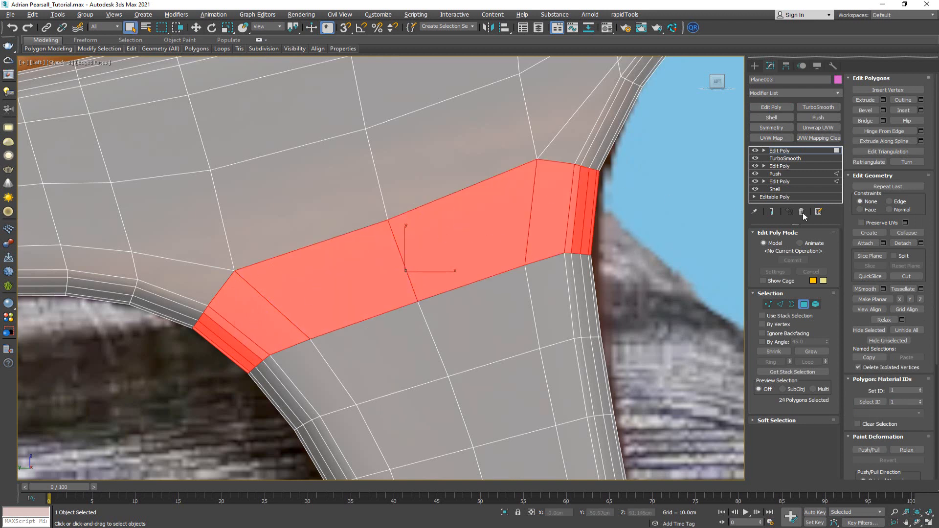
Step: Start a slice plane on the selected band, rotate it edge-on and move it up to the leg-arm joint
{"action": "left_click", "coordinate": [871, 257]}
{"action": "scroll", "coordinate": [409, 215], "scroll_direction": "down", "scroll_amount": 5}
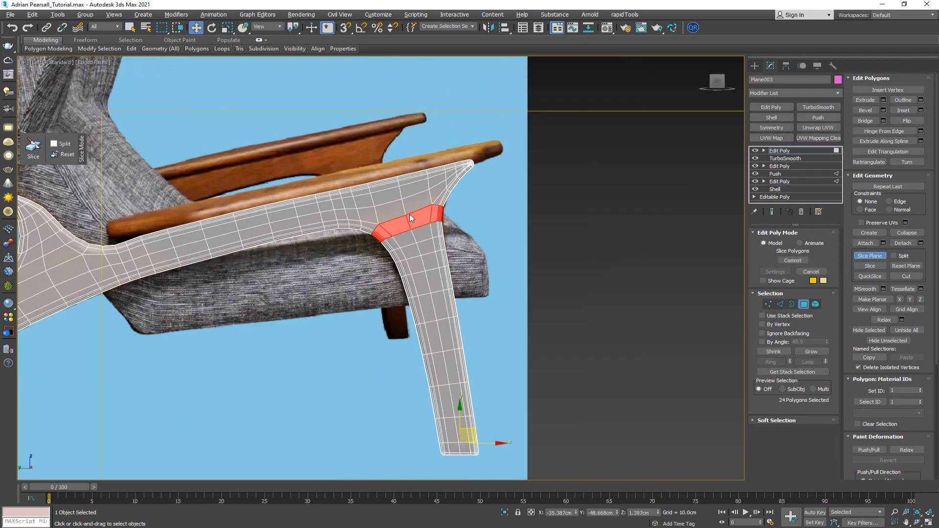
{"action": "scroll", "coordinate": [411, 163], "scroll_direction": "down", "scroll_amount": 3}
{"action": "key", "text": "e"}
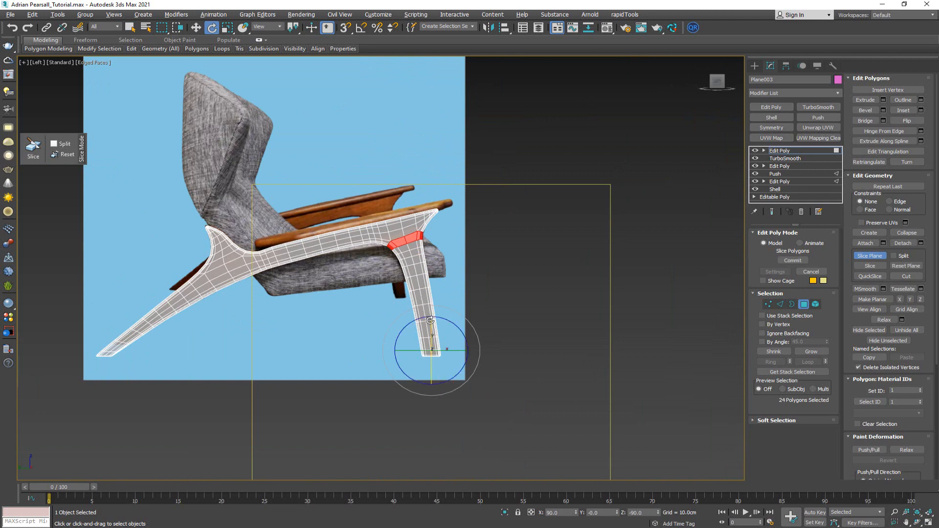
{"action": "left_click_drag", "start_coordinate": [431, 327], "coordinate": [432, 405]}
{"action": "key", "text": "w"}
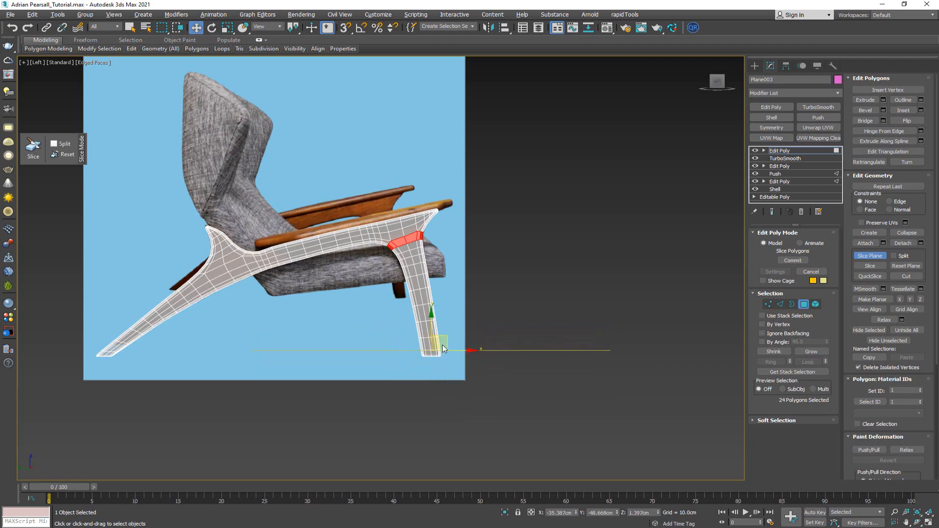
{"action": "left_click_drag", "start_coordinate": [445, 343], "coordinate": [440, 237]}
{"action": "key", "text": "z"}
{"action": "scroll", "coordinate": [401, 266], "scroll_direction": "up", "scroll_amount": 5}
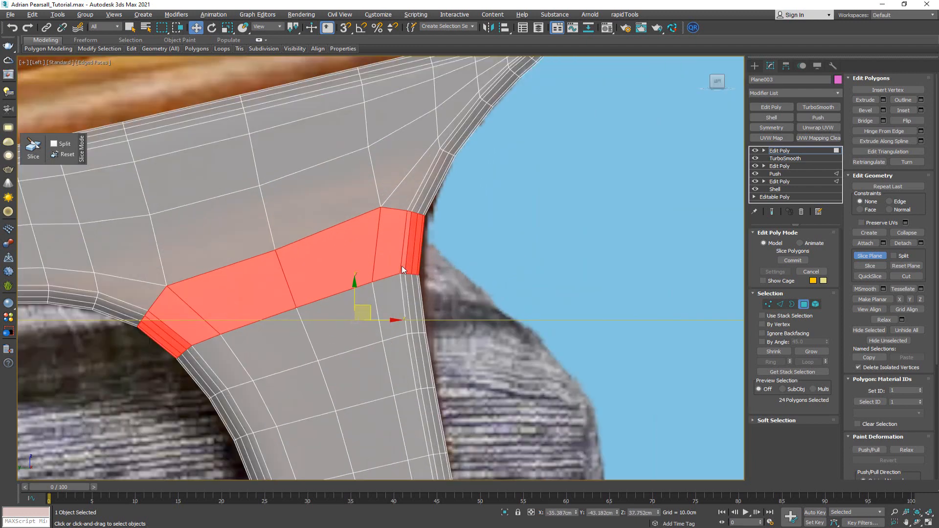
Step: Tilt the slice plane parallel to the band's lower edge and move it lengthwise through the selected polygons
{"action": "key", "text": "e"}
{"action": "left_click_drag", "start_coordinate": [452, 301], "coordinate": [433, 331]}
{"action": "key", "text": "w"}
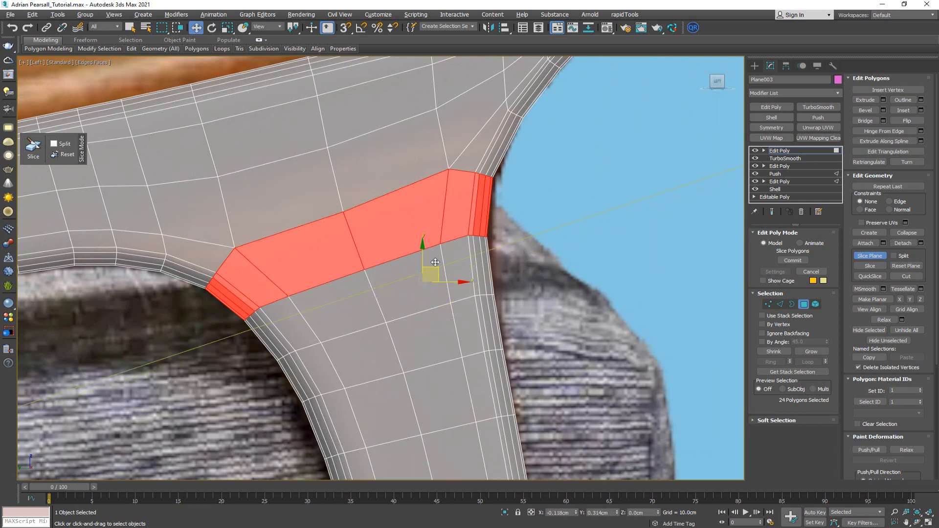
{"action": "left_click_drag", "start_coordinate": [439, 280], "coordinate": [408, 229]}
{"action": "scroll", "coordinate": [401, 239], "scroll_direction": "up", "scroll_amount": 3}
{"action": "middle_click_drag", "start_coordinate": [357, 240], "coordinate": [452, 239]}
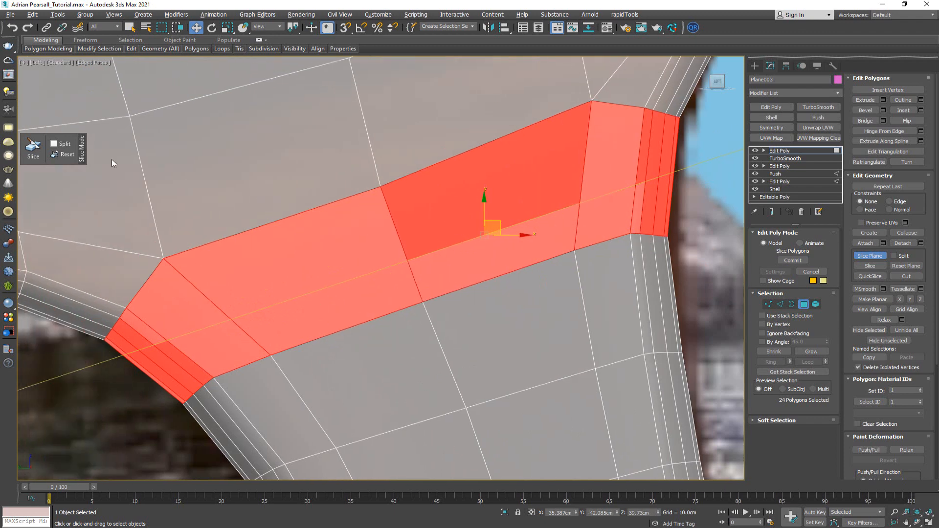
Step: Slice the selected polygon band along the plane and leave slice mode
{"action": "left_click", "coordinate": [33, 147]}
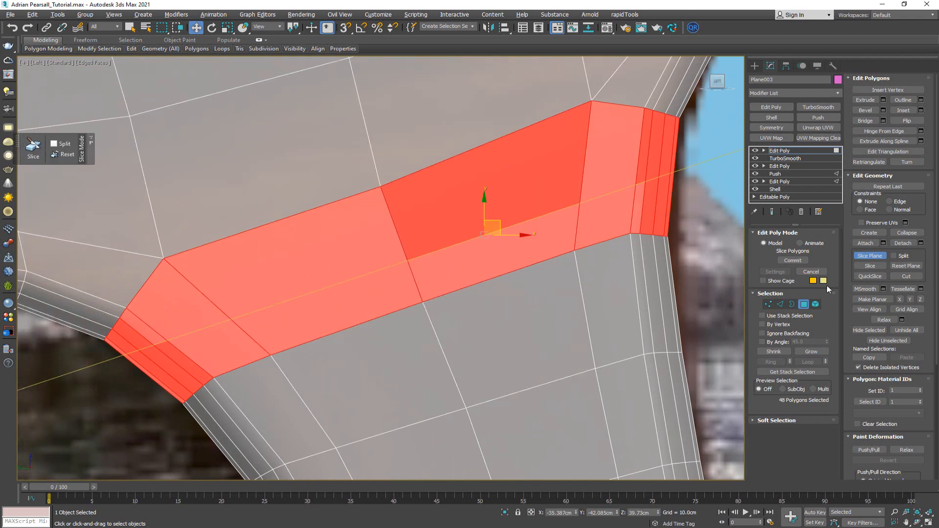
{"action": "left_click", "coordinate": [870, 256]}
{"action": "middle_click_drag", "start_coordinate": [666, 220], "coordinate": [587, 239]}
{"action": "scroll", "coordinate": [587, 239], "scroll_direction": "down", "scroll_amount": 3}
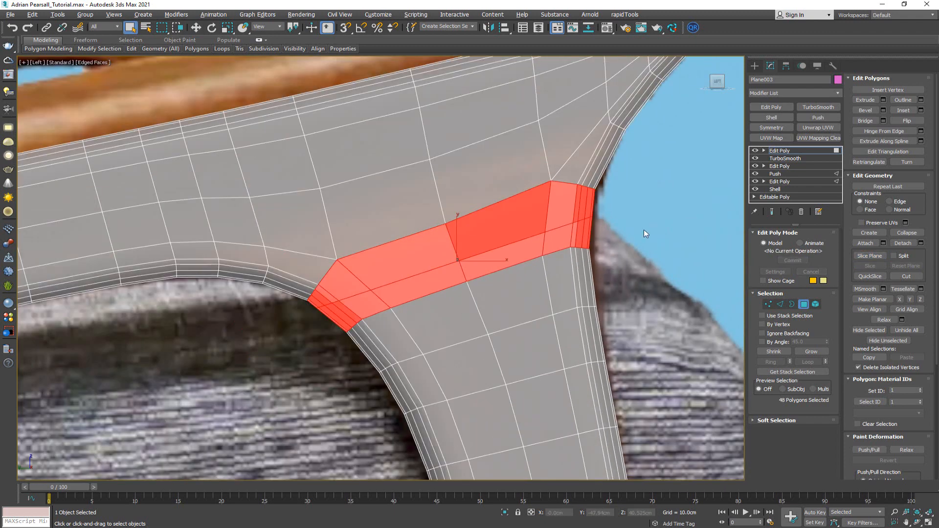
Step: Clear the polygon selection on the side frame and leave polygon editing
{"action": "left_click", "coordinate": [643, 230]}
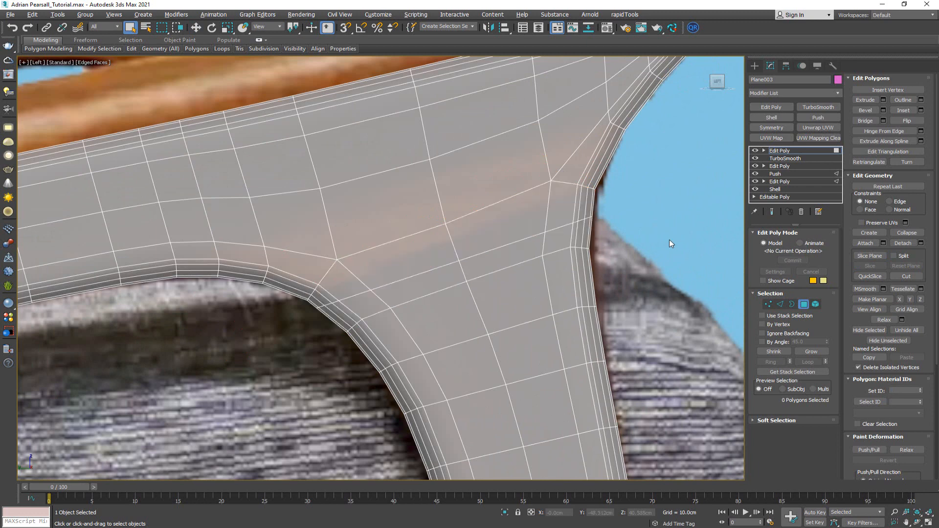
{"action": "left_click", "coordinate": [804, 304]}
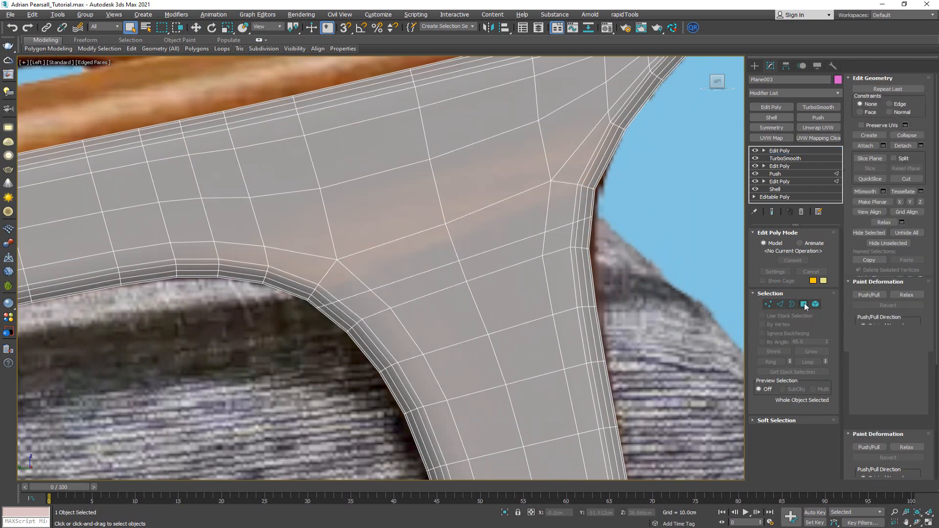
Step: Try to move the newly sliced edge loop at the leg-arm joint slightly upward
{"action": "scroll", "coordinate": [538, 242], "scroll_direction": "up", "scroll_amount": 3}
{"action": "key", "text": "2"}
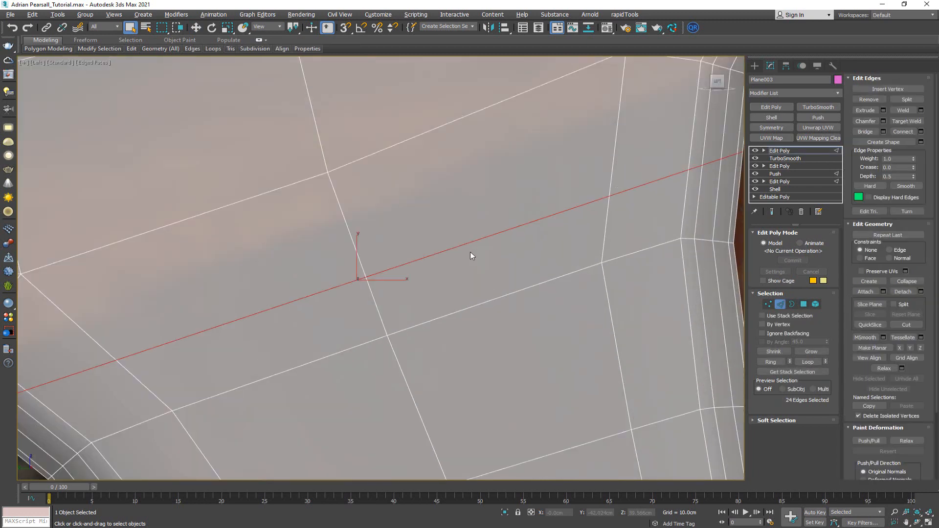
{"action": "scroll", "coordinate": [472, 254], "scroll_direction": "down", "scroll_amount": 2}
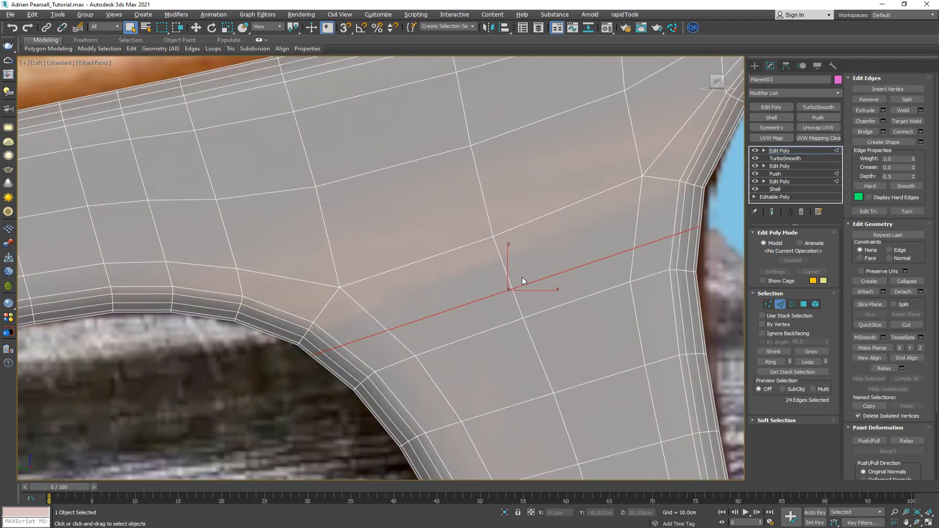
{"action": "key", "text": "w"}
{"action": "left_click_drag", "start_coordinate": [521, 277], "coordinate": [522, 270]}
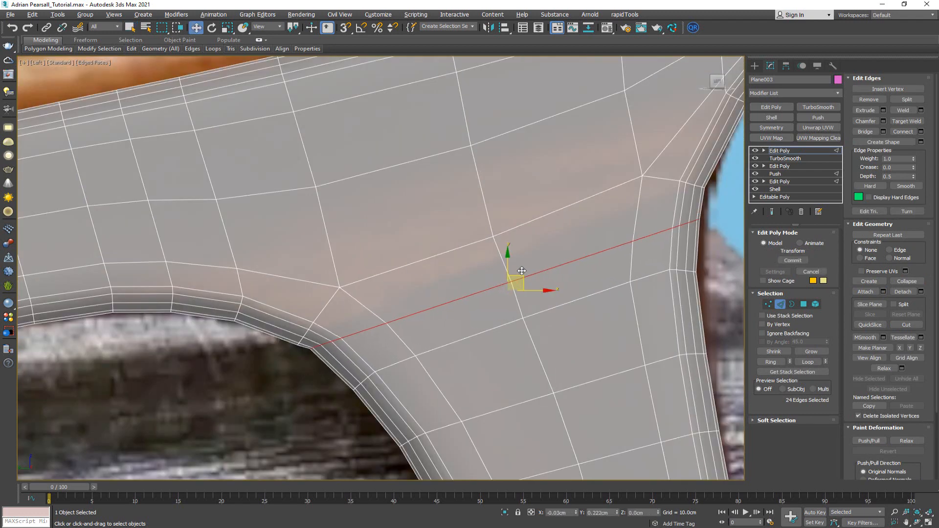
{"action": "right_click", "coordinate": [521, 270]}
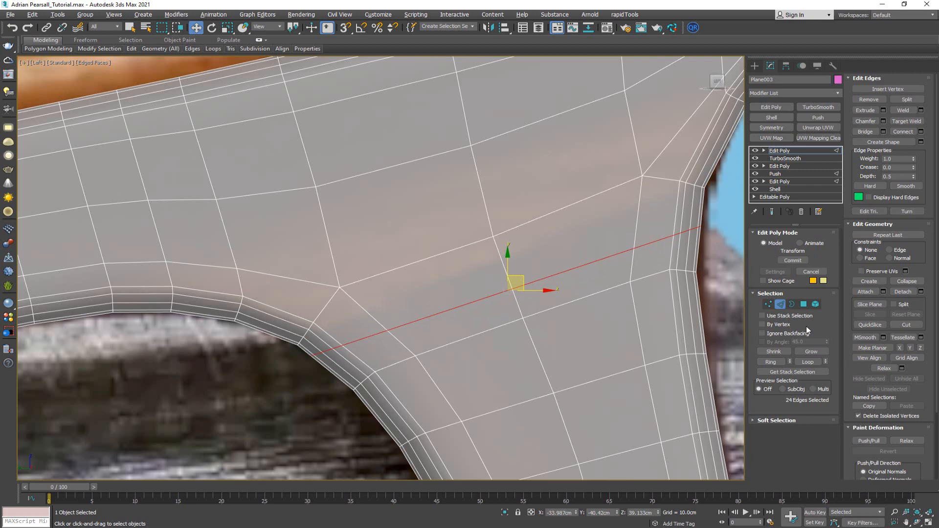
{"action": "left_click", "coordinate": [781, 304]}
Step: Add a TurboSmooth modifier above the side frame's top Edit Poly
{"action": "scroll", "coordinate": [444, 214], "scroll_direction": "down", "scroll_amount": 4}
{"action": "scroll", "coordinate": [478, 210], "scroll_direction": "up", "scroll_amount": 2}
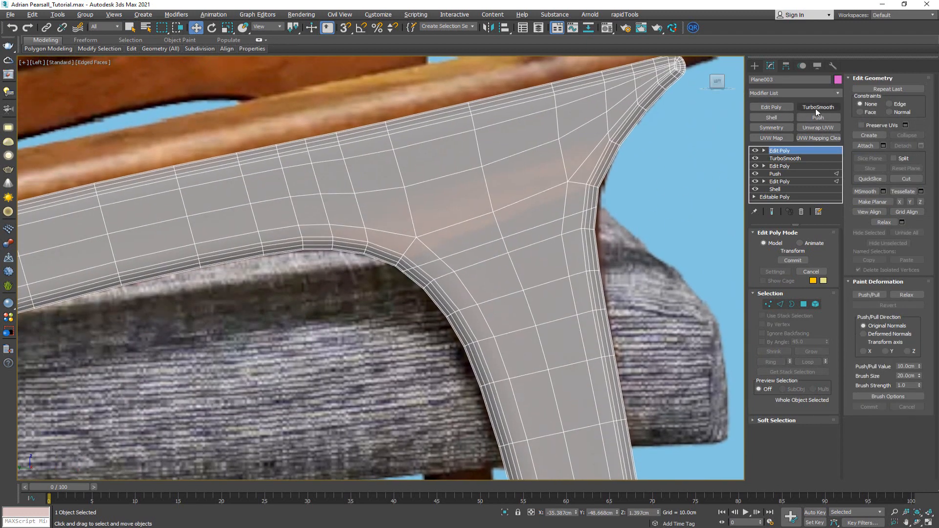
{"action": "middle_click_drag", "start_coordinate": [553, 204], "coordinate": [566, 222]}
{"action": "key", "text": "F4"}
{"action": "scroll", "coordinate": [489, 235], "scroll_direction": "down", "scroll_amount": 2}
{"action": "key", "text": "F4"}
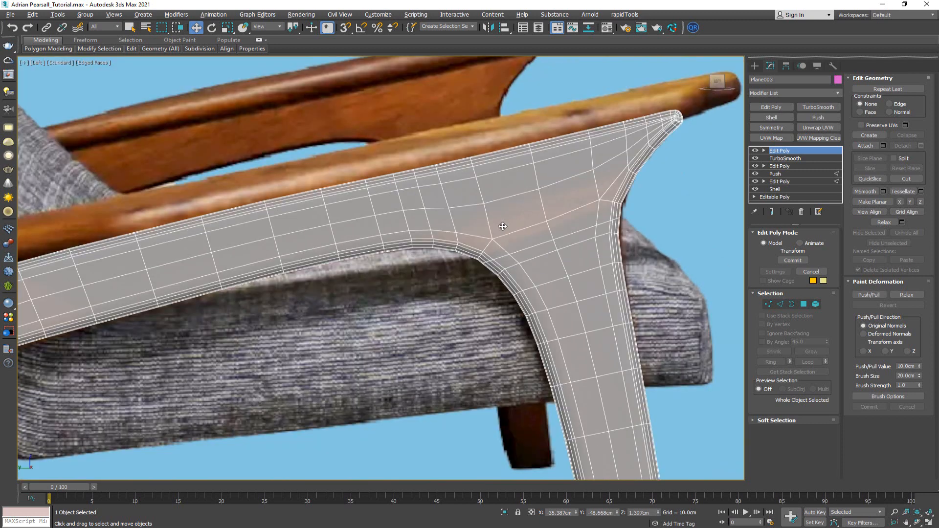
{"action": "left_click", "coordinate": [831, 109]}
Step: Show the smoothed side frame in the full-size perspective view without edged faces and with see-through display off
{"action": "key", "text": "F4"}
{"action": "key", "text": "alt+w"}
{"action": "left_click", "coordinate": [538, 367]}
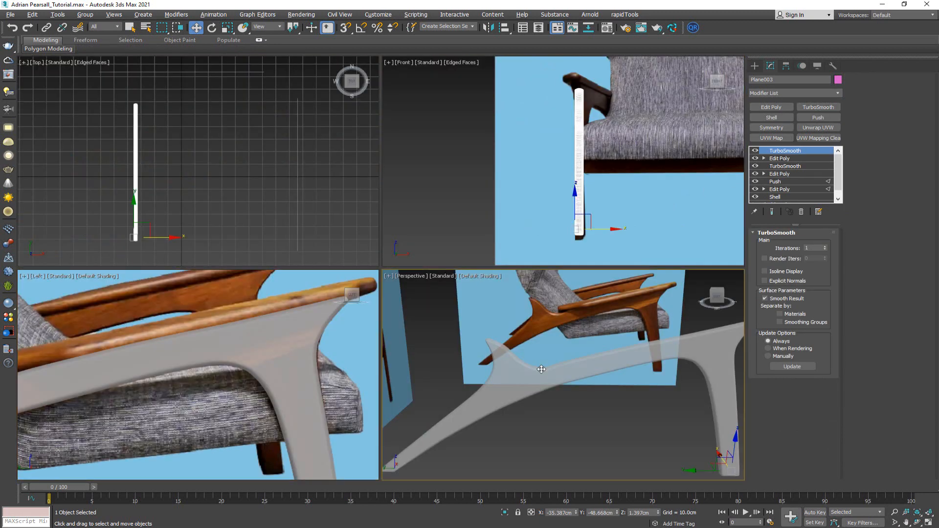
{"action": "key", "text": "alt+x"}
{"action": "key", "text": "alt+w"}
{"action": "middle_click_drag", "start_coordinate": [414, 304], "coordinate": [361, 288], "text": "alt"}
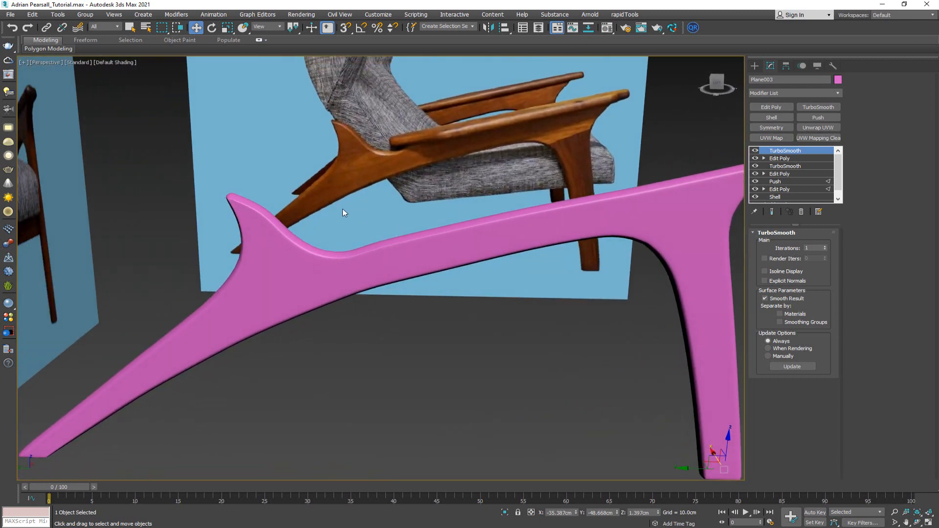
Step: Remove the top TurboSmooth to compare the frame's mesh with edged faces, and add TurboSmooth again
{"action": "left_click", "coordinate": [802, 211]}
{"action": "middle_click_drag", "start_coordinate": [625, 224], "coordinate": [520, 225], "text": "alt"}
{"action": "key", "text": "F4"}
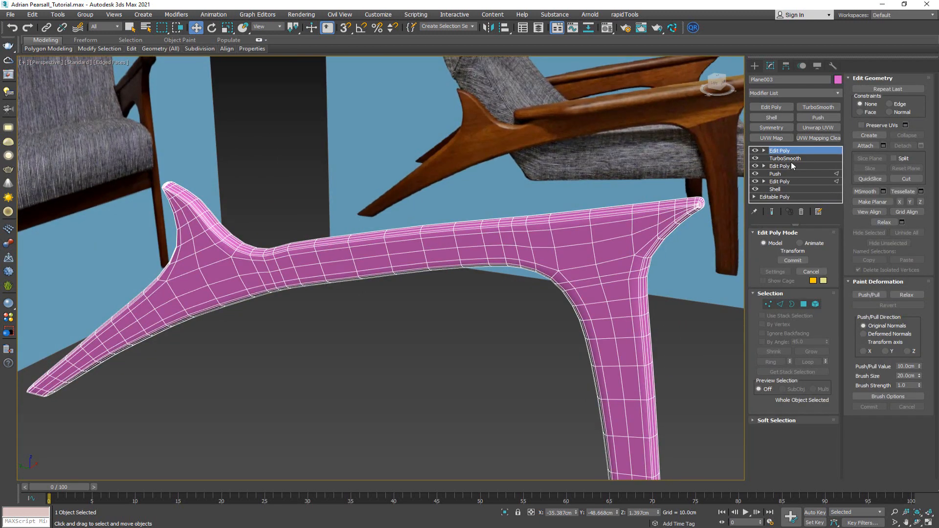
{"action": "left_click", "coordinate": [804, 105]}
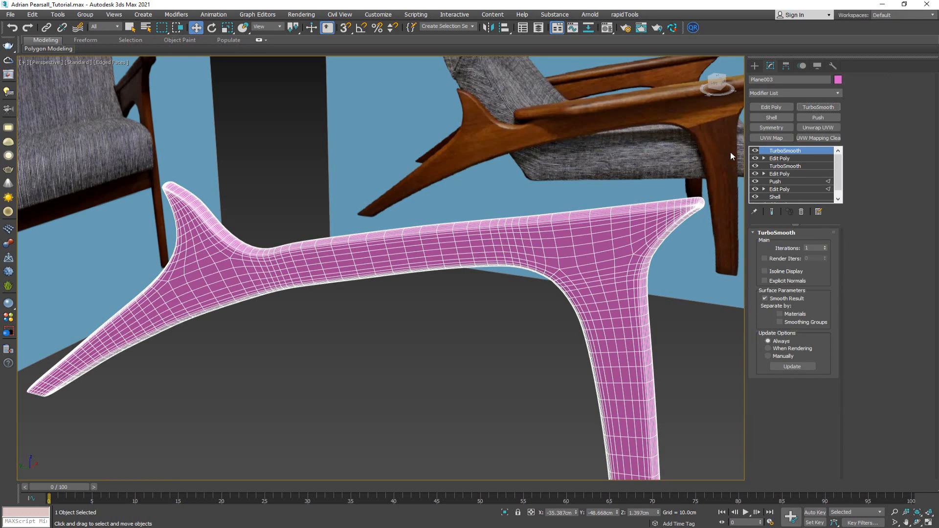
Step: Examine the smoothed side frame's surface and shape against the reference images from several angles, leaving the frame deselected
{"action": "mouse_move", "coordinate": [730, 152]}
{"action": "middle_mouse_down", "text": "alt"}
{"action": "mouse_move", "coordinate": [455, 295]}
{"action": "mouse_move", "coordinate": [425, 272]}
{"action": "mouse_move", "coordinate": [385, 277]}
{"action": "mouse_move", "coordinate": [440, 303]}
{"action": "middle_mouse_up", "text": "alt"}
{"action": "scroll", "coordinate": [563, 240], "scroll_direction": "down", "scroll_amount": 3}
{"action": "key", "text": "F4"}
{"action": "scroll", "coordinate": [481, 288], "scroll_direction": "up", "scroll_amount": 10}
{"action": "scroll", "coordinate": [482, 289], "scroll_direction": "down", "scroll_amount": 8}
{"action": "scroll", "coordinate": [386, 278], "scroll_direction": "up", "scroll_amount": 4}
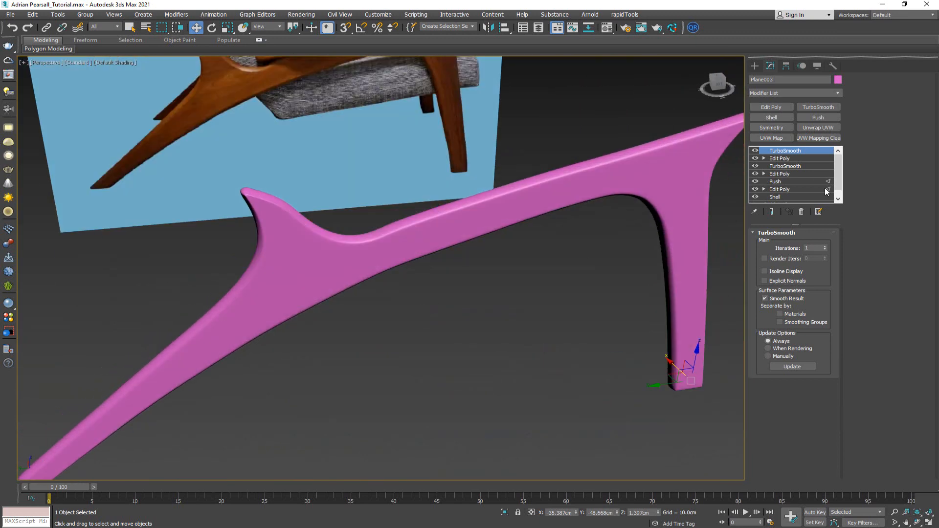
{"action": "scroll", "coordinate": [515, 250], "scroll_direction": "down", "scroll_amount": 5}
{"action": "mouse_move", "coordinate": [515, 250]}
{"action": "middle_mouse_down", "text": "alt"}
{"action": "mouse_move", "coordinate": [471, 229]}
{"action": "mouse_move", "coordinate": [500, 245]}
{"action": "middle_mouse_up", "text": "alt"}
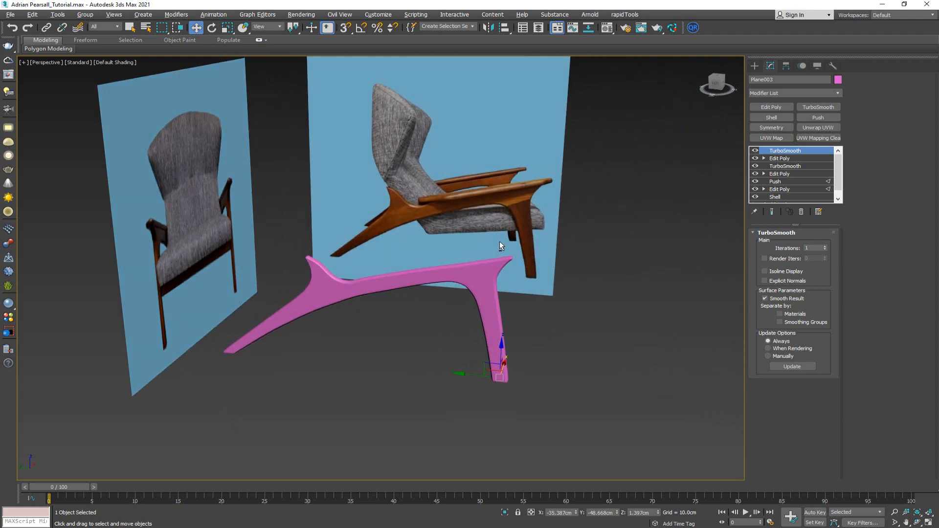
{"action": "key", "text": "q"}
{"action": "left_click", "coordinate": [552, 238]}
{"action": "scroll", "coordinate": [465, 274], "scroll_direction": "up", "scroll_amount": 3}
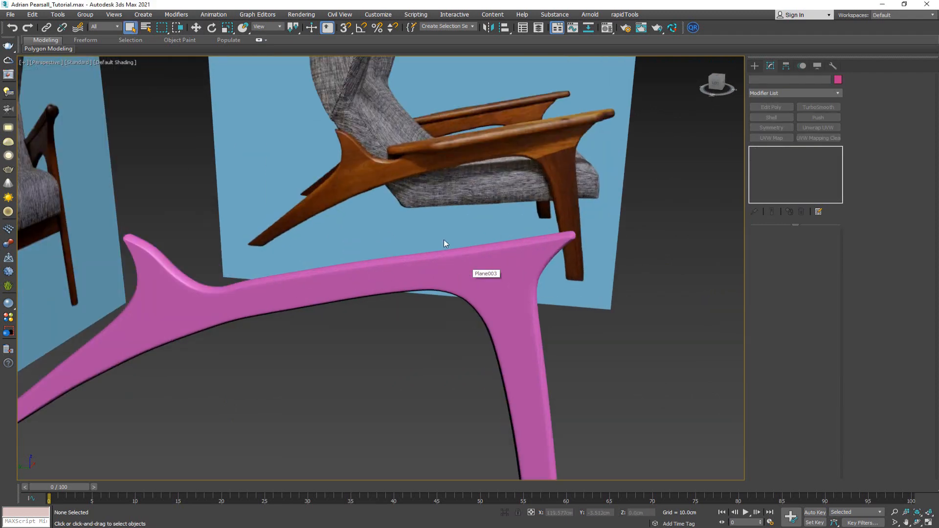
{"action": "middle_click_drag", "start_coordinate": [444, 240], "coordinate": [508, 286]}
{"action": "scroll", "coordinate": [459, 294], "scroll_direction": "down", "scroll_amount": 3}
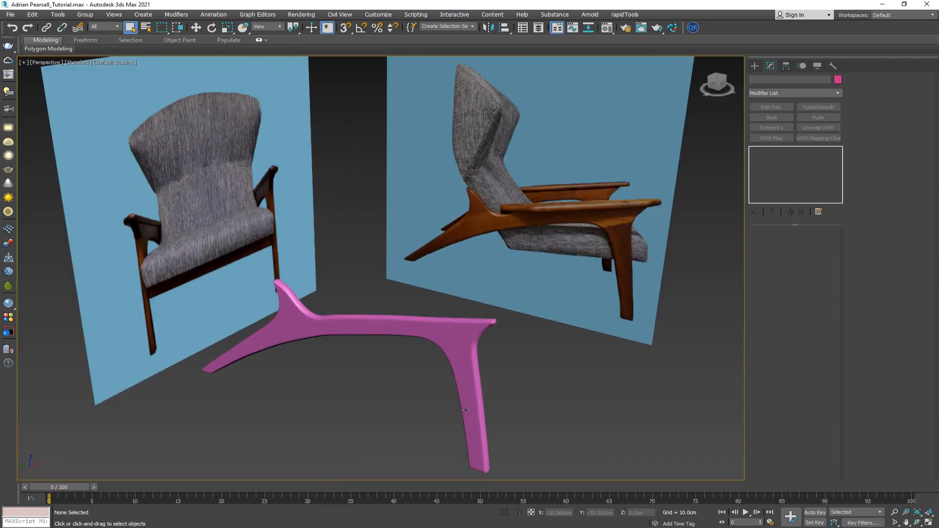
{"action": "left_click", "coordinate": [461, 339]}
{"action": "left_click", "coordinate": [550, 362]}
Step: Create a plane about 3.0 cm long and 1.9 cm wide over the armrest's front tip in the left view
{"action": "key", "text": "alt+w"}
{"action": "scroll", "coordinate": [252, 331], "scroll_direction": "up", "scroll_amount": 2}
{"action": "key", "text": "alt+w"}
{"action": "scroll", "coordinate": [470, 249], "scroll_direction": "up", "scroll_amount": 6}
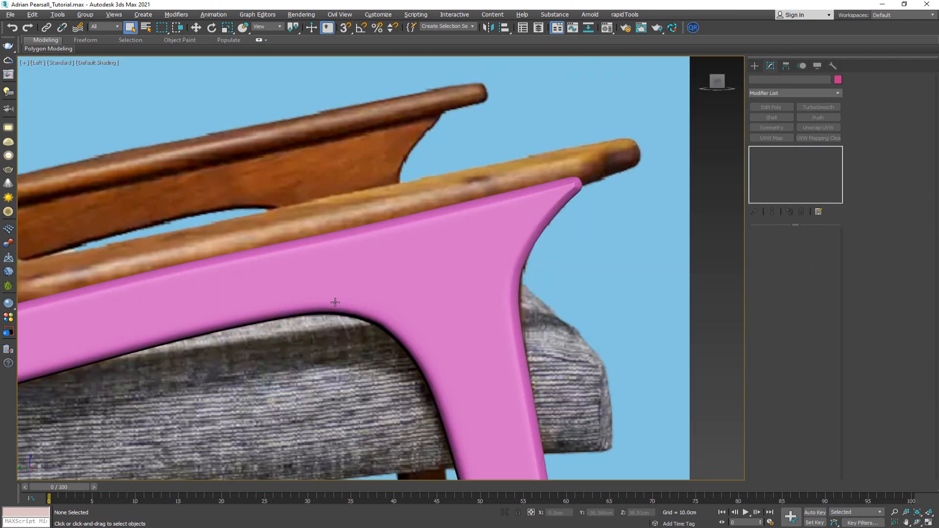
{"action": "middle_click_drag", "start_coordinate": [477, 225], "coordinate": [477, 255]}
{"action": "right_click", "coordinate": [482, 165]}
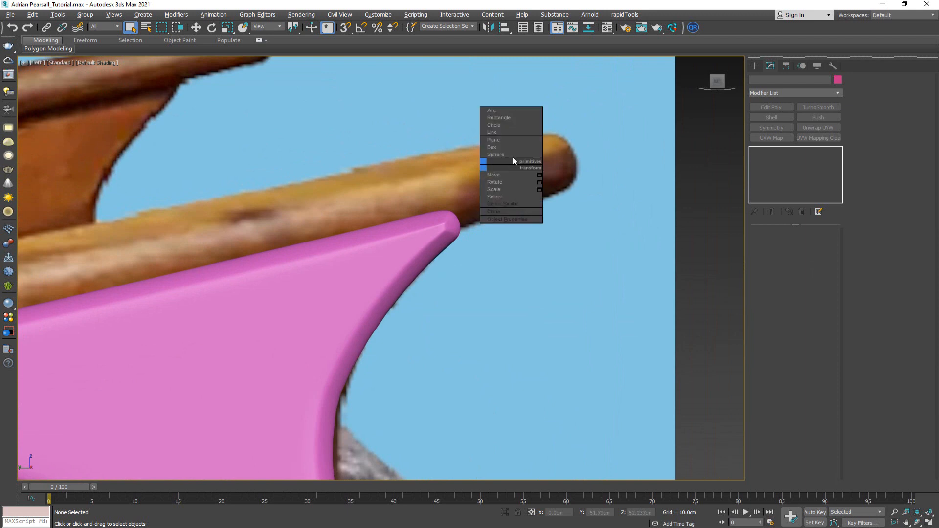
{"action": "left_click", "coordinate": [517, 140]}
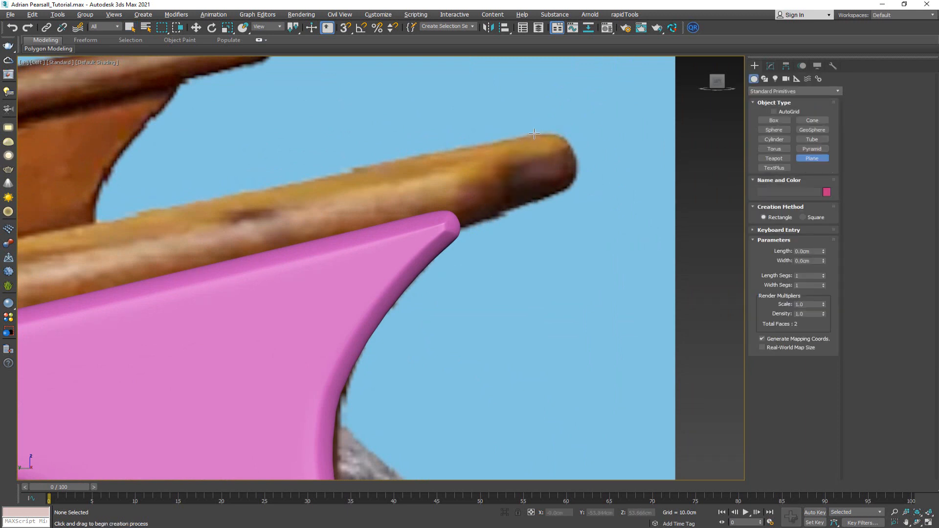
{"action": "left_click_drag", "start_coordinate": [534, 133], "coordinate": [582, 203]}
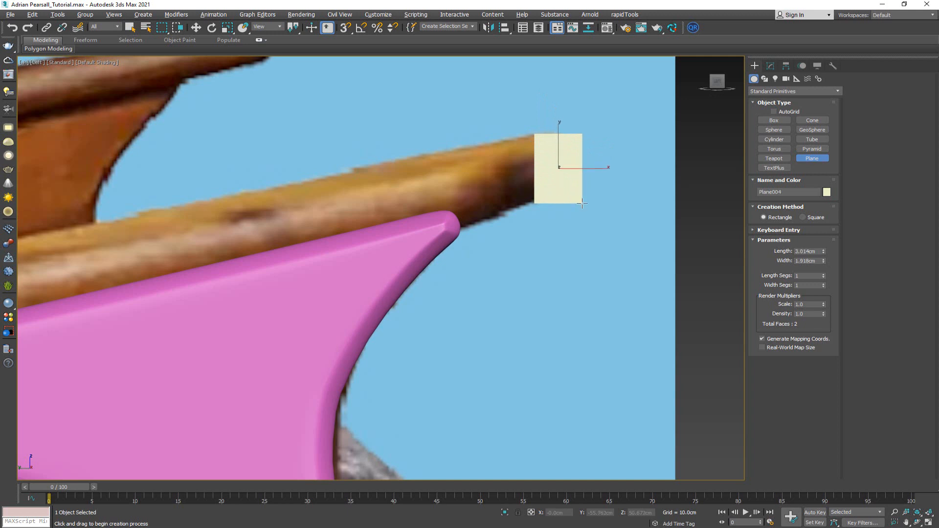
{"action": "right_click", "coordinate": [549, 186]}
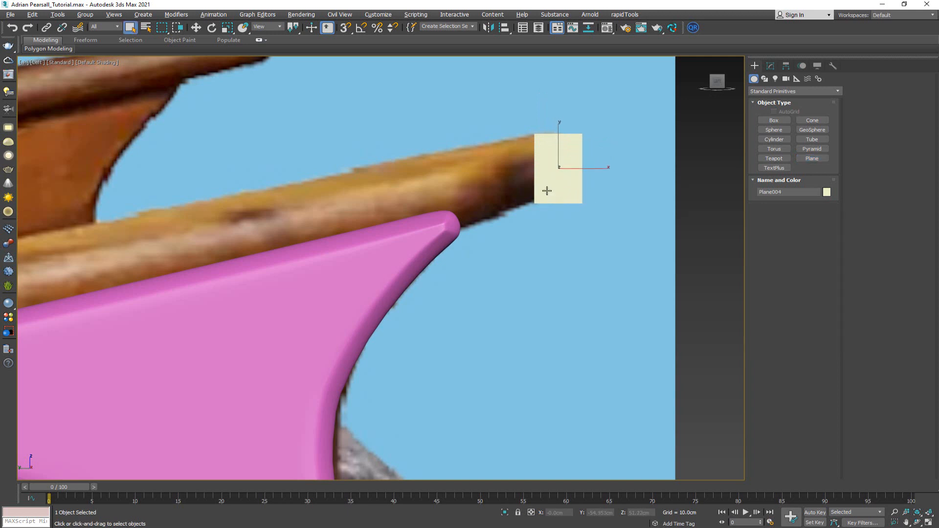
Step: Make the new plane see-through, rotate it about 15 degrees to the armrest's slope and fit it over the front tip
{"action": "key", "text": "alt+x"}
{"action": "key", "text": "e"}
{"action": "mouse_move", "coordinate": [579, 197]}
{"action": "left_mouse_down"}
{"action": "mouse_move", "coordinate": [591, 186]}
{"action": "mouse_move", "coordinate": [561, 157]}
{"action": "mouse_move", "coordinate": [580, 181]}
{"action": "left_mouse_up"}
{"action": "key", "text": "w"}
{"action": "key", "text": "e"}
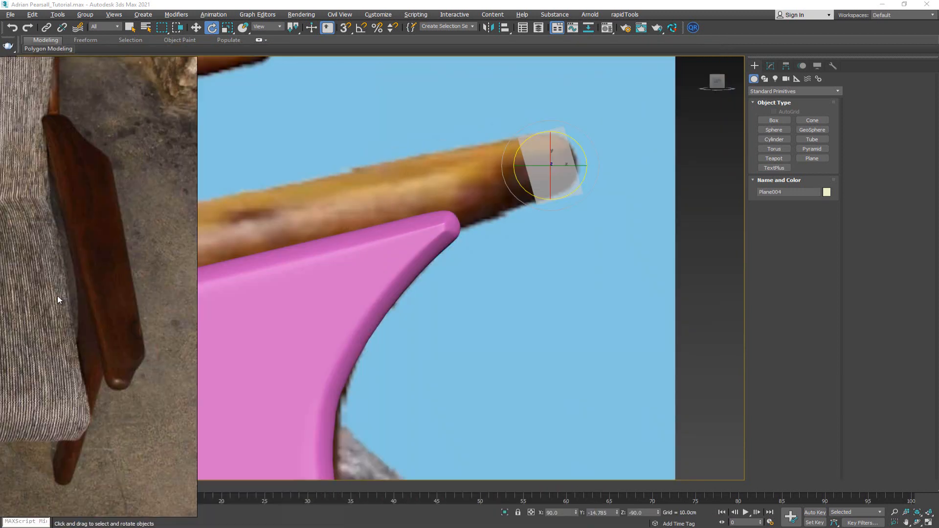
Step: Add an Edit Poly modifier to the armrest plane and select its rear edge
{"action": "left_click", "coordinate": [771, 65]}
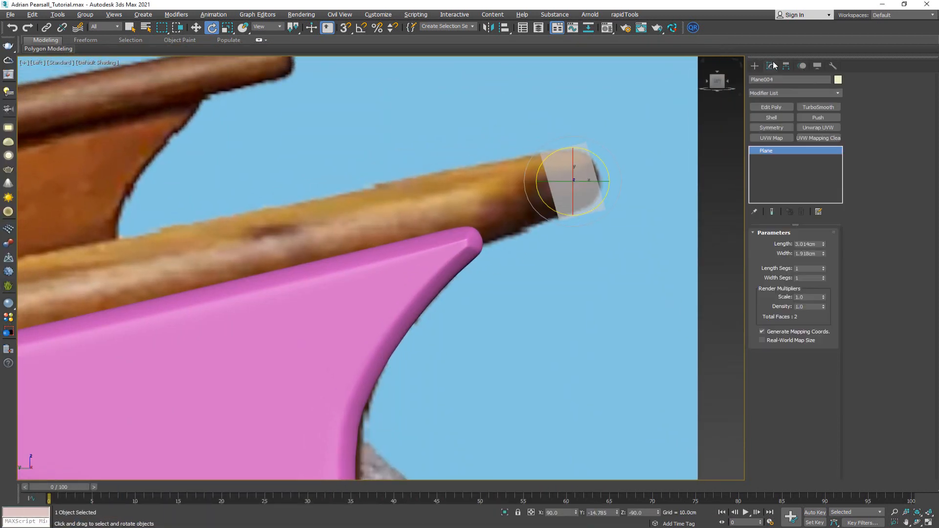
{"action": "left_click", "coordinate": [771, 107]}
{"action": "key", "text": "2"}
{"action": "left_click", "coordinate": [551, 190]}
{"action": "scroll", "coordinate": [568, 191], "scroll_direction": "down", "scroll_amount": 3}
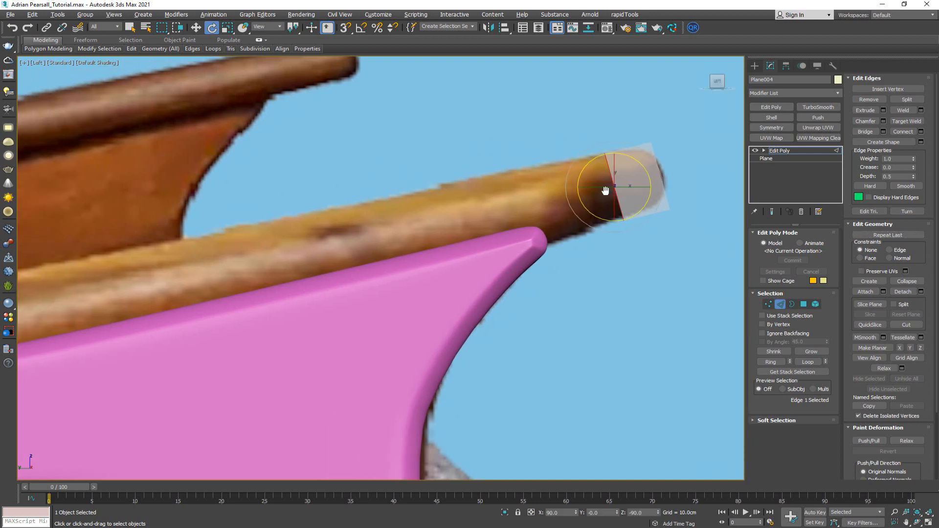
Step: Extend the plane's rear edge along the armrest to its back end as one long and one short segment, showing edged faces
{"action": "key", "text": "w"}
{"action": "left_click_drag", "start_coordinate": [629, 183], "coordinate": [602, 186], "text": "shift"}
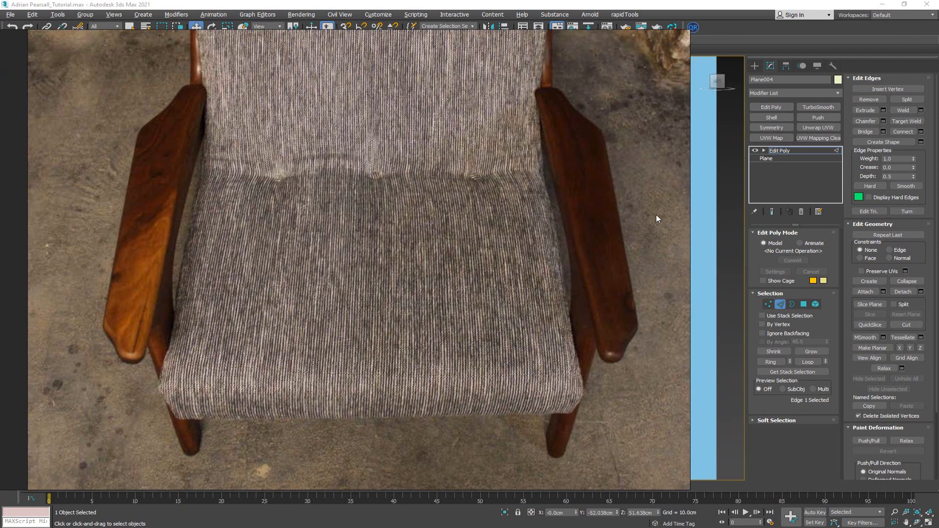
{"action": "scroll", "coordinate": [460, 262], "scroll_direction": "down", "scroll_amount": 3}
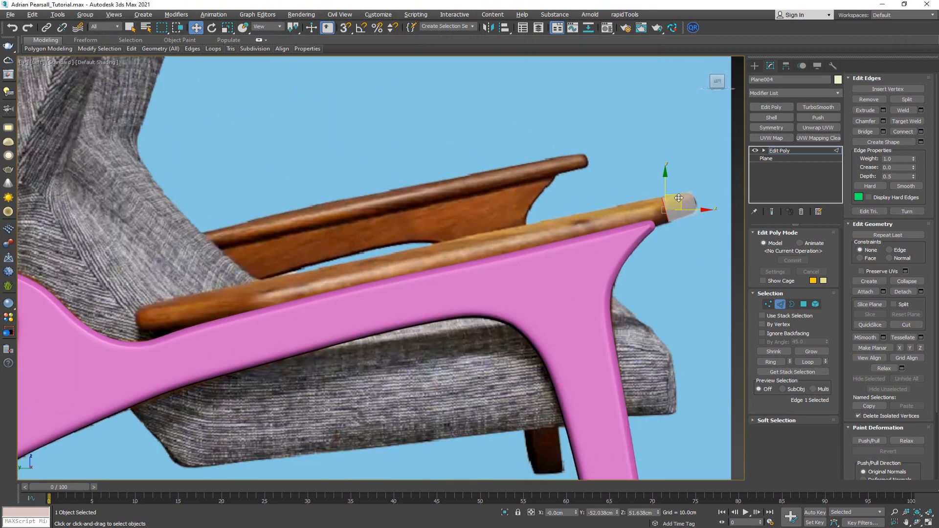
{"action": "left_click_drag", "start_coordinate": [679, 197], "coordinate": [136, 310], "text": "shift"}
{"action": "key", "text": "F4"}
{"action": "middle_click_drag", "start_coordinate": [186, 306], "coordinate": [212, 302]}
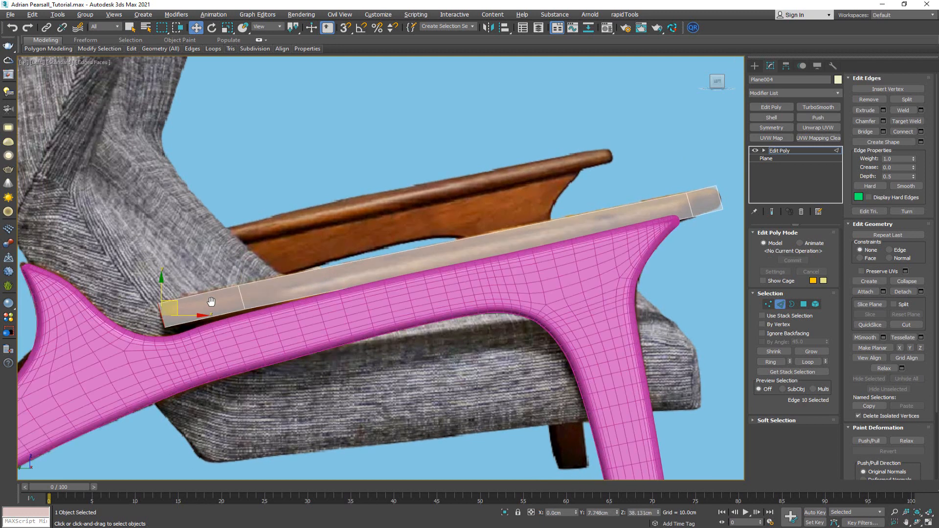
{"action": "scroll", "coordinate": [336, 268], "scroll_direction": "down", "scroll_amount": 2}
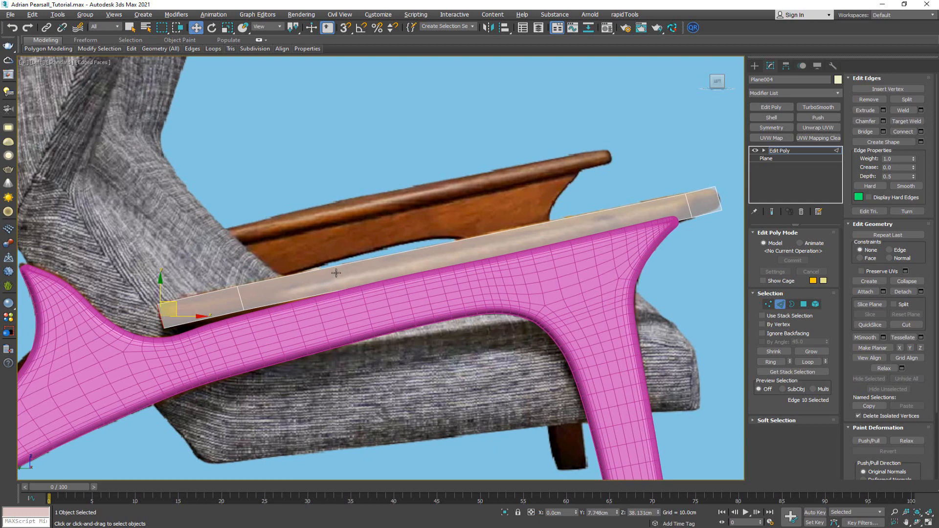
Step: Leave edge editing and move the armrest strip sideways toward the side frame in the perspective view
{"action": "key", "text": "alt+w"}
{"action": "middle_click_drag", "start_coordinate": [478, 329], "coordinate": [556, 349]}
{"action": "key", "text": "alt+w"}
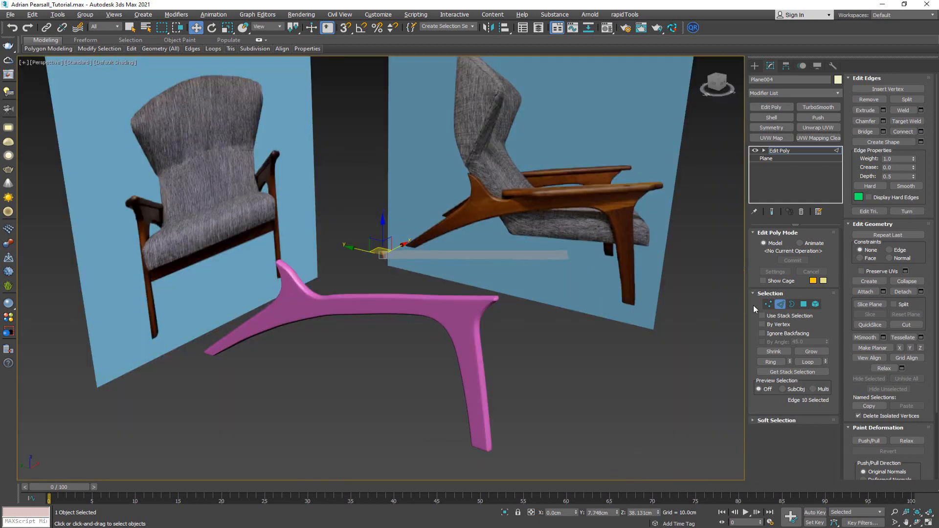
{"action": "left_click", "coordinate": [781, 305]}
{"action": "middle_click_drag", "start_coordinate": [552, 282], "coordinate": [503, 284], "text": "alt"}
{"action": "left_click_drag", "start_coordinate": [567, 263], "coordinate": [521, 279]}
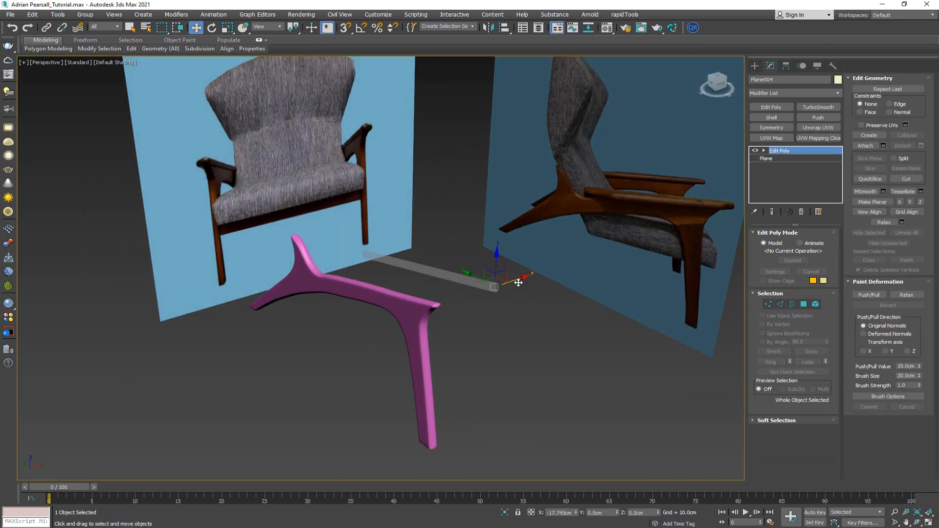
Step: Move the armrest strip sideways in the front view to line up with the reference armrest's outer edge
{"action": "key", "text": "alt+w"}
{"action": "middle_click", "coordinate": [562, 186]}
{"action": "key", "text": "alt+w"}
{"action": "middle_click_drag", "start_coordinate": [591, 126], "coordinate": [556, 186]}
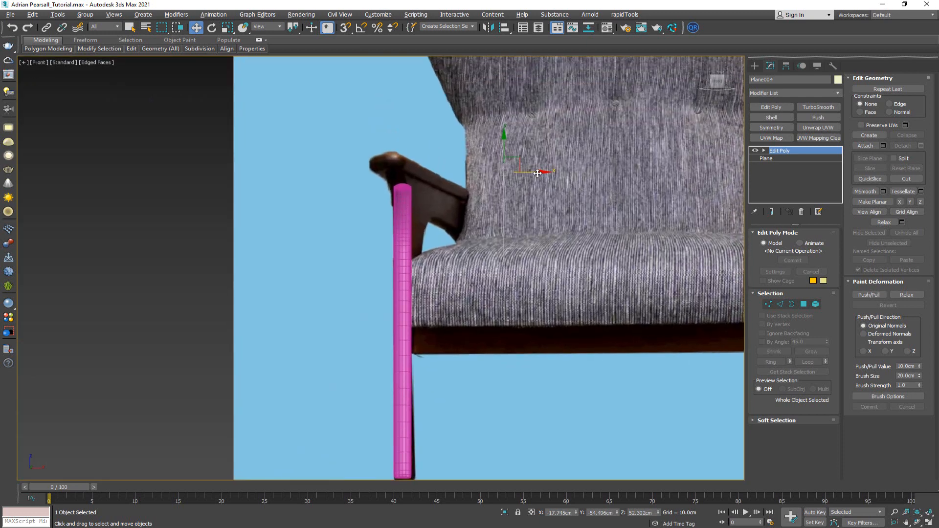
{"action": "left_click_drag", "start_coordinate": [534, 173], "coordinate": [406, 172]}
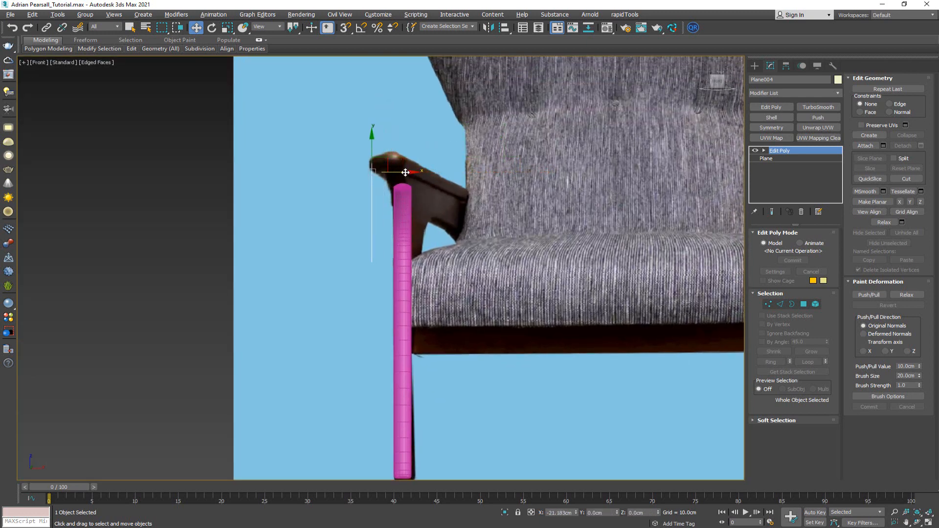
{"action": "scroll", "coordinate": [384, 159], "scroll_direction": "up", "scroll_amount": 4}
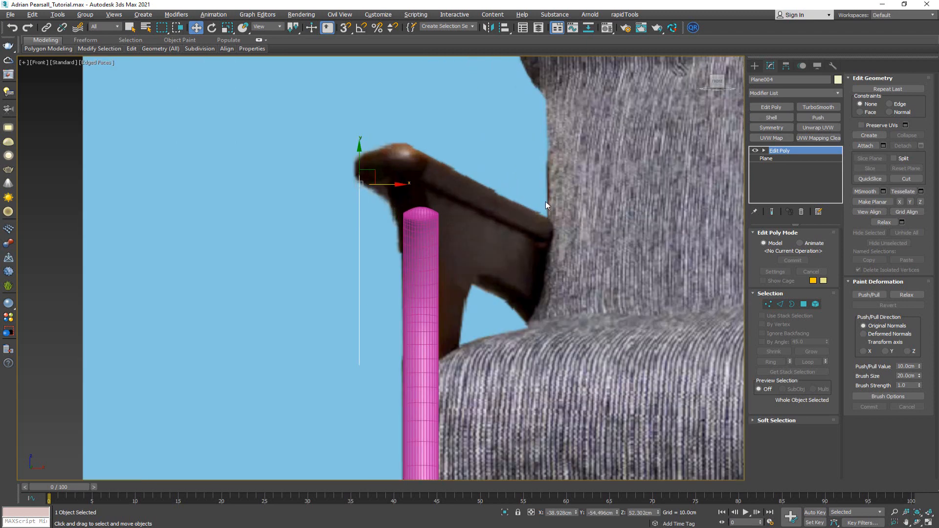
Step: Add a Shell modifier to the armrest strip and show it with edged faces in all four views
{"action": "key", "text": "alt+w"}
{"action": "right_click", "coordinate": [570, 345]}
{"action": "key", "text": "alt+w"}
{"action": "scroll", "coordinate": [409, 283], "scroll_direction": "up", "scroll_amount": 4}
{"action": "key", "text": "F4"}
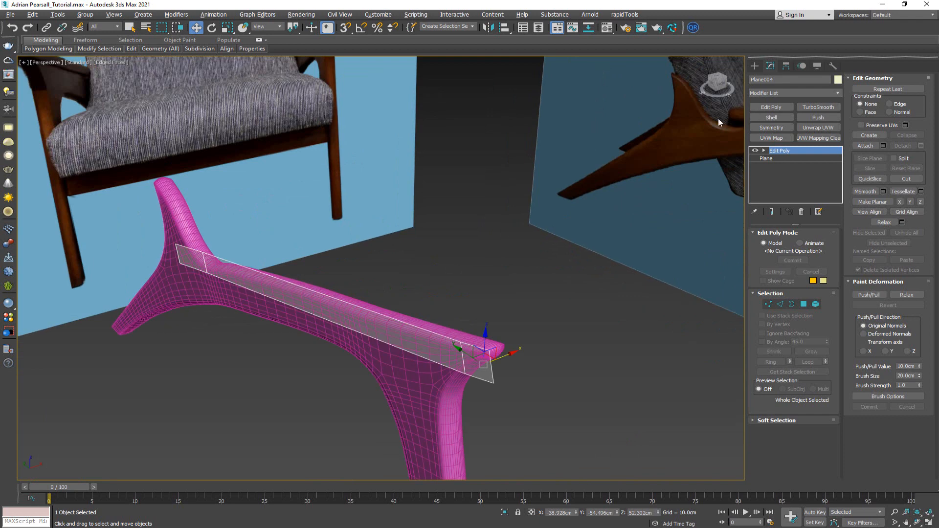
{"action": "left_click", "coordinate": [785, 119]}
{"action": "key", "text": "alt+w"}
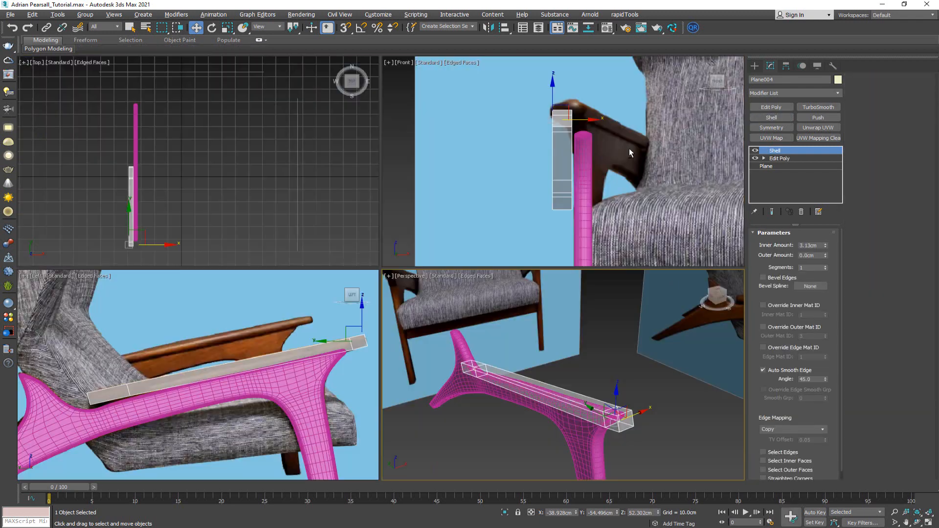
Step: Set the armrest Shell's inner amount to 4.0 cm, judging its width against the front reference image
{"action": "right_click", "coordinate": [546, 118]}
{"action": "key", "text": "alt+w"}
{"action": "scroll", "coordinate": [452, 195], "scroll_direction": "up", "scroll_amount": 5}
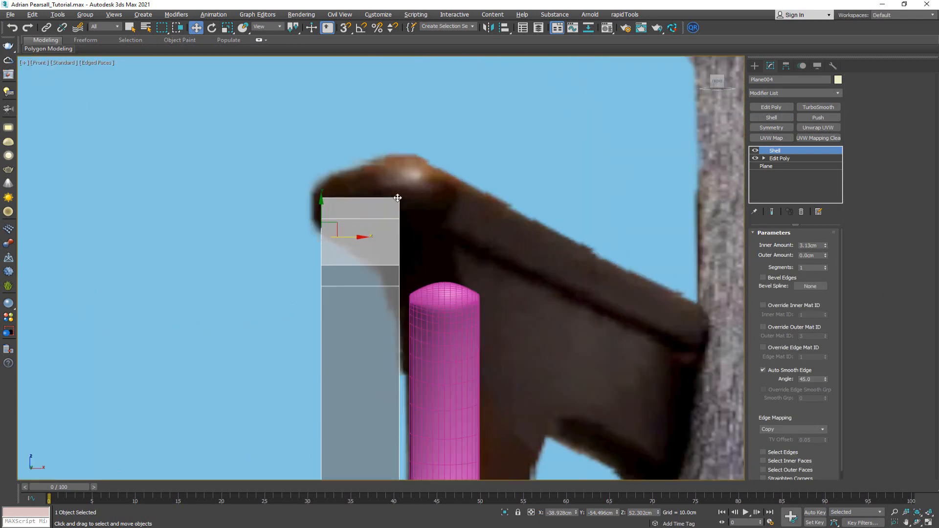
{"action": "left_click_drag", "start_coordinate": [825, 245], "coordinate": [822, 207]}
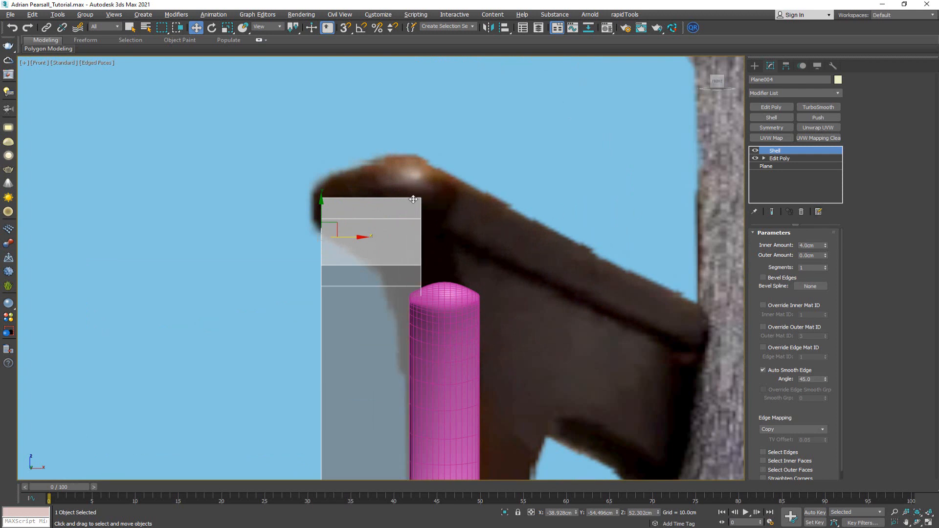
{"action": "middle_click_drag", "start_coordinate": [416, 218], "coordinate": [415, 171]}
{"action": "key", "text": "alt+w"}
Step: Add an Edit Poly modifier above the armrest's Shell and enter polygon editing in the perspective view
{"action": "right_click", "coordinate": [579, 340]}
{"action": "key", "text": "alt+w"}
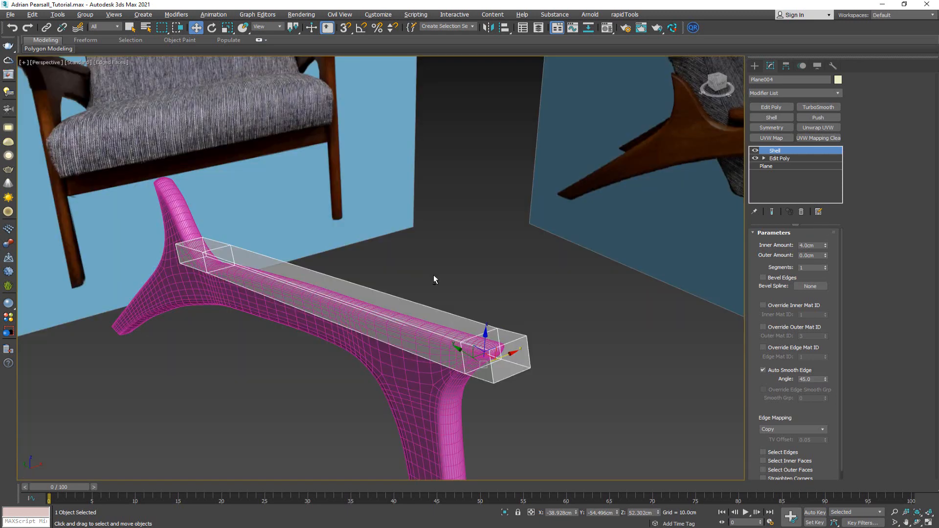
{"action": "middle_click_drag", "start_coordinate": [433, 275], "coordinate": [513, 245], "text": "alt"}
{"action": "middle_click_drag", "start_coordinate": [331, 288], "coordinate": [236, 296], "text": "alt"}
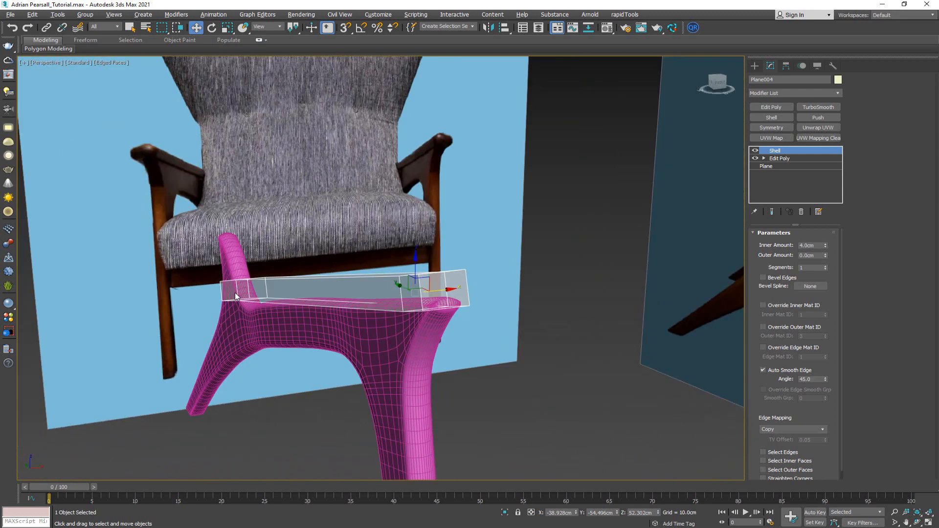
{"action": "middle_click_drag", "start_coordinate": [297, 304], "coordinate": [372, 284], "text": "alt"}
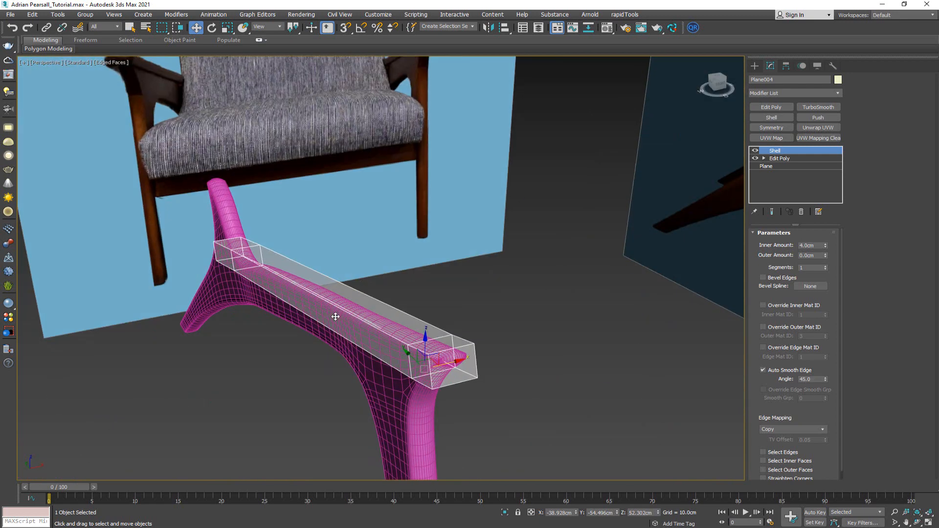
{"action": "left_click", "coordinate": [771, 108]}
{"action": "key", "text": "4"}
Step: Extrude the long middle polygon on the armrest's outer side by 1.5 cm
{"action": "left_click", "coordinate": [349, 327]}
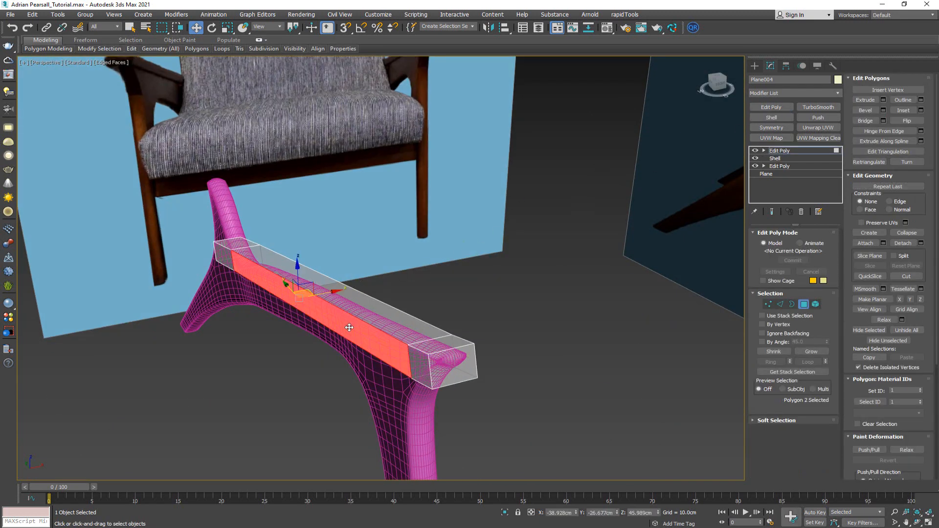
{"action": "scroll", "coordinate": [348, 327], "scroll_direction": "up", "scroll_amount": 2}
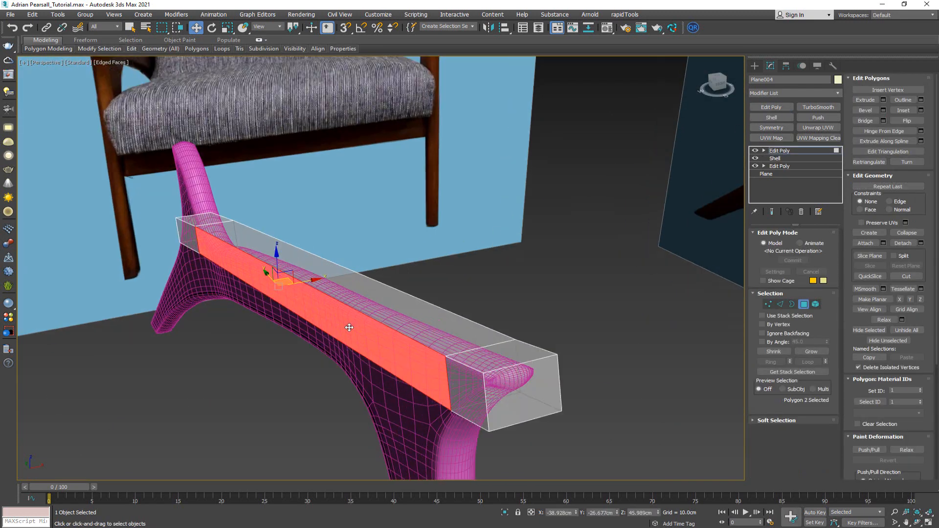
{"action": "left_click", "coordinate": [884, 100]}
{"action": "left_click_drag", "start_coordinate": [388, 287], "coordinate": [390, 283]}
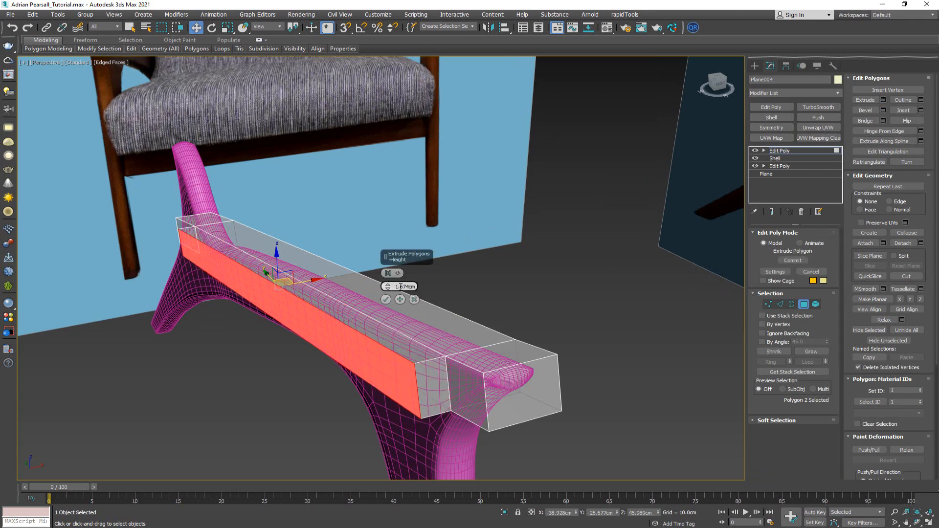
{"action": "double_click", "coordinate": [398, 287]}
{"action": "type", "text": "1.5"}
{"action": "key", "text": "Return"}
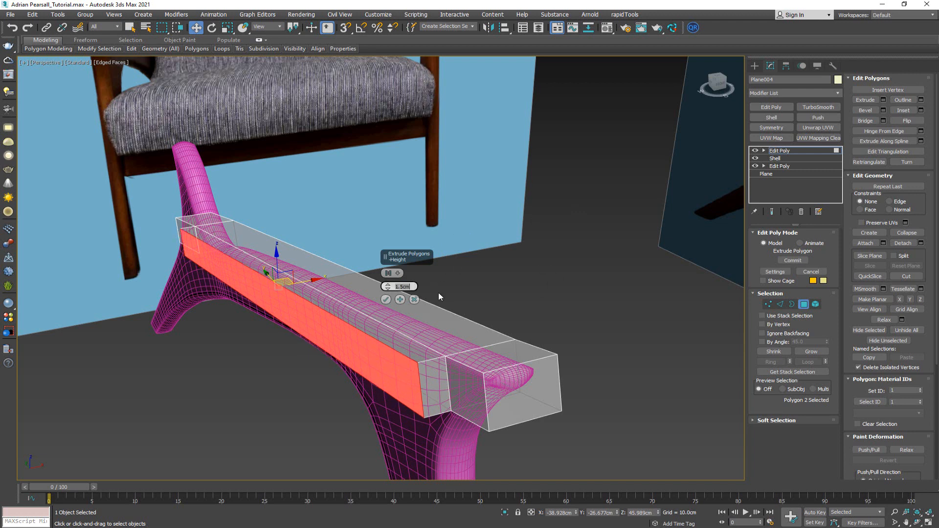
{"action": "left_click", "coordinate": [387, 301]}
Step: Slide the extruded block's front vertical edge backward along its adjoining edges with the Edge constraint to slant the front step
{"action": "key", "text": "2"}
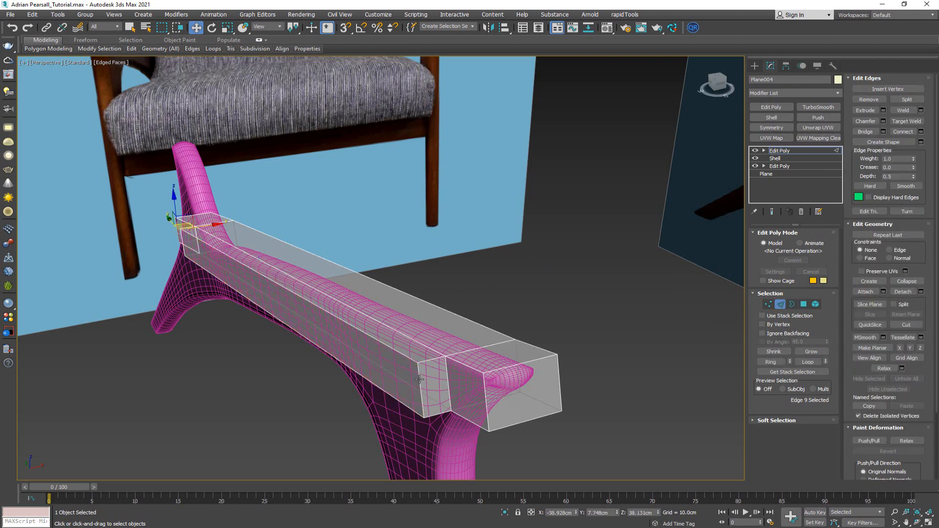
{"action": "left_click", "coordinate": [425, 359]}
{"action": "middle_click_drag", "start_coordinate": [425, 359], "coordinate": [469, 374], "text": "alt"}
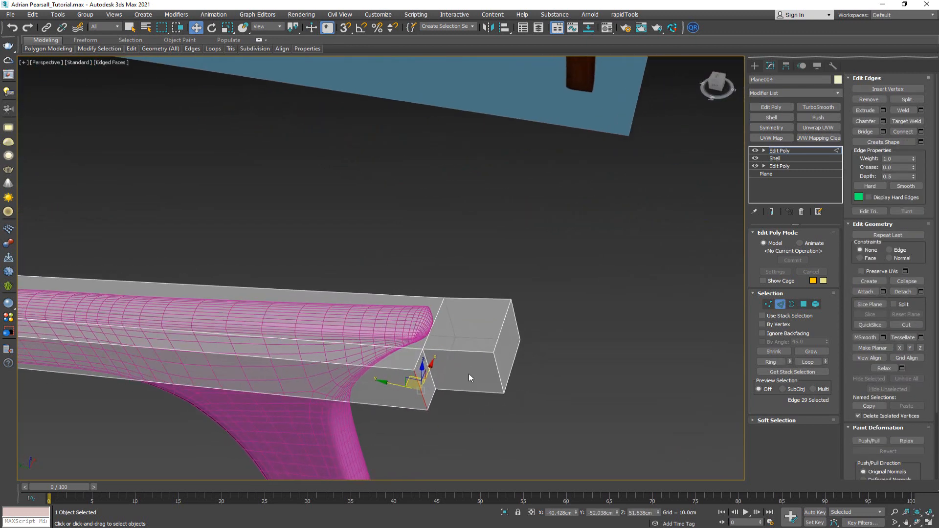
{"action": "key", "text": "shift+x"}
{"action": "left_click_drag", "start_coordinate": [403, 387], "coordinate": [386, 387]}
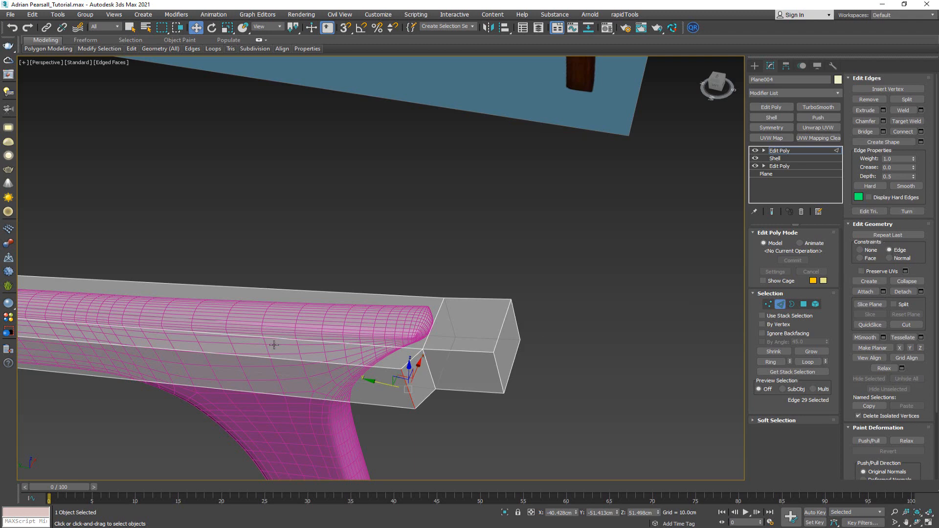
Step: Slide the extruded block's rear vertical edge forward with the Edge constraint to slant the rear step
{"action": "middle_click_drag", "start_coordinate": [394, 298], "coordinate": [474, 256], "text": "alt"}
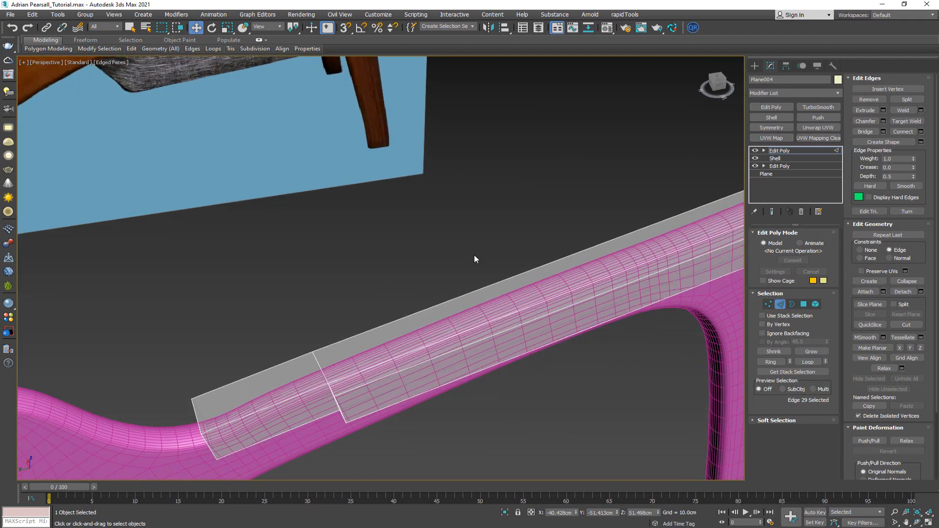
{"action": "left_click", "coordinate": [342, 417]}
{"action": "middle_click_drag", "start_coordinate": [341, 416], "coordinate": [374, 396], "text": "alt"}
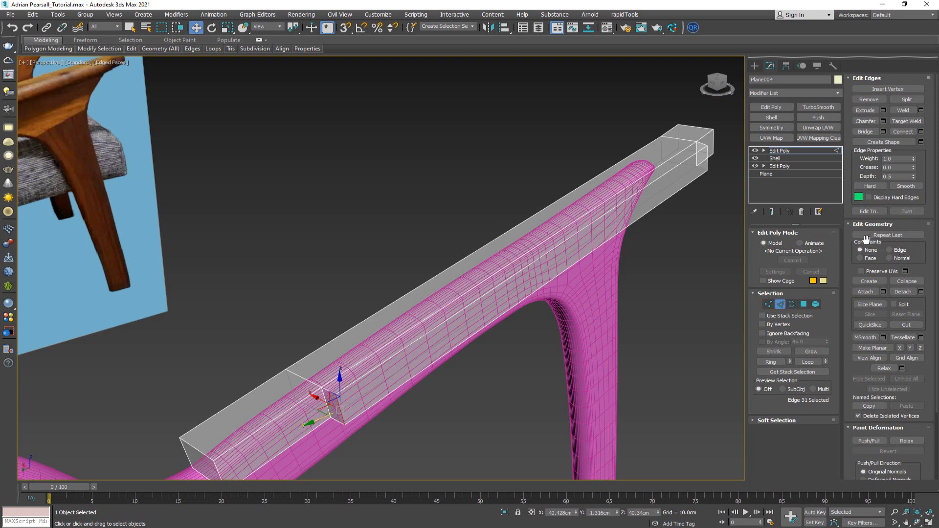
{"action": "left_click", "coordinate": [895, 251]}
{"action": "left_click_drag", "start_coordinate": [329, 419], "coordinate": [358, 402]}
{"action": "middle_click_drag", "start_coordinate": [362, 391], "coordinate": [357, 365], "text": "alt"}
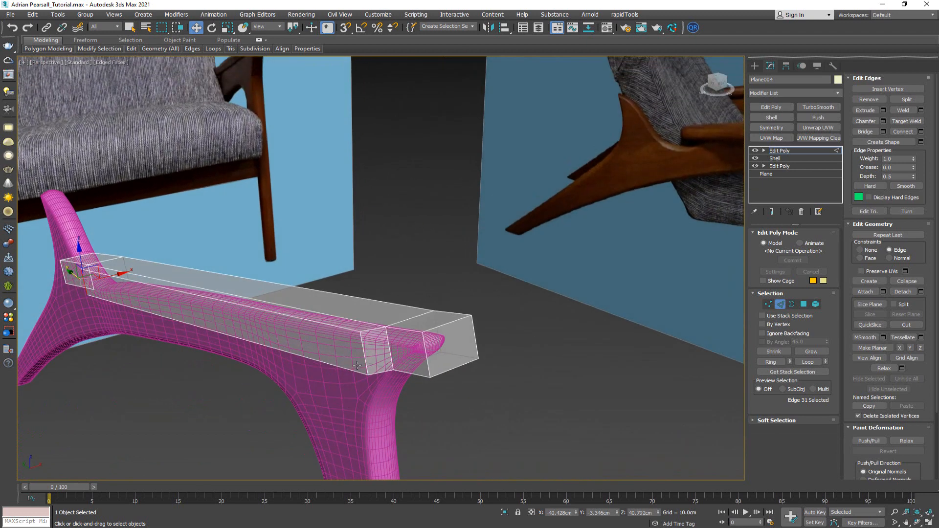
{"action": "scroll", "coordinate": [375, 360], "scroll_direction": "up", "scroll_amount": 2}
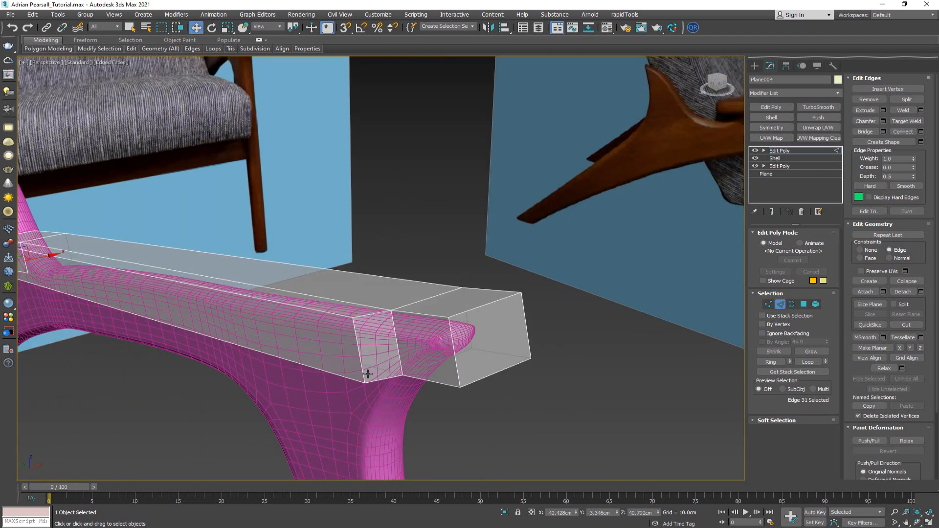
{"action": "key", "text": "alt+s"}
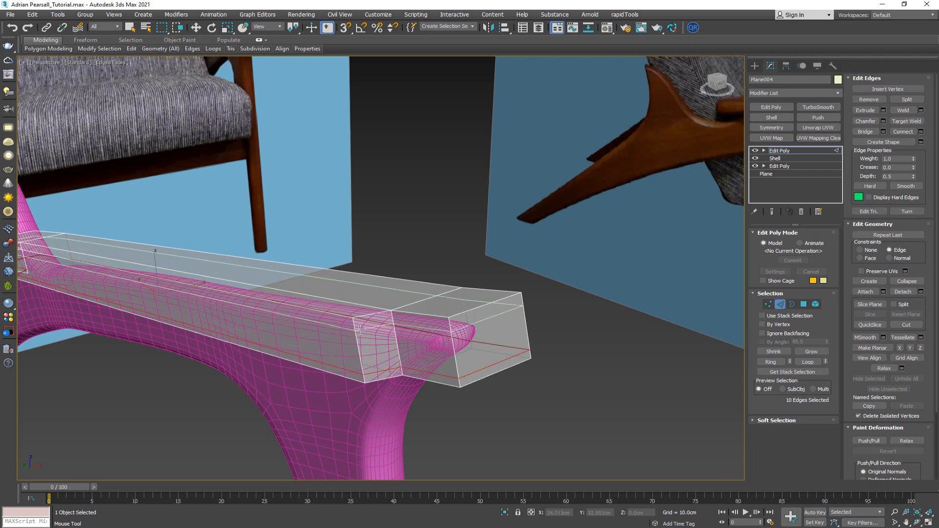
{"action": "left_click", "coordinate": [359, 326]}
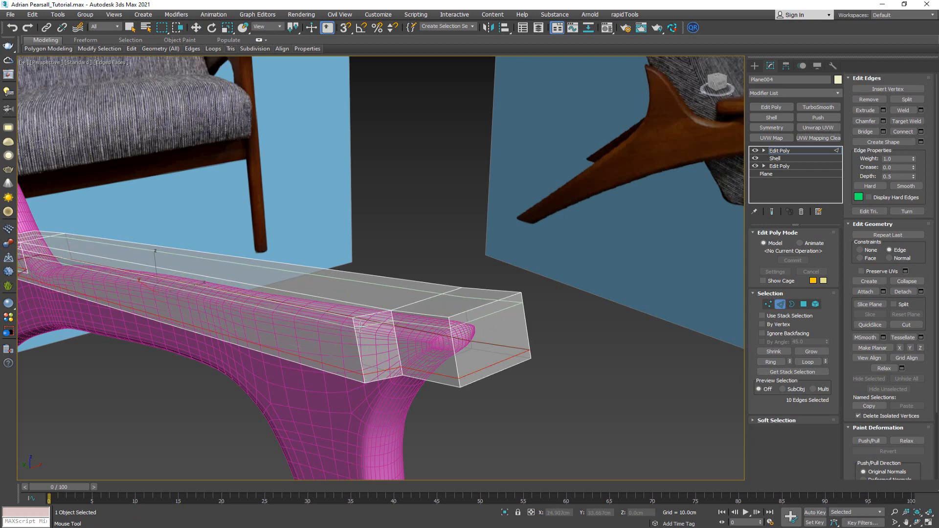
{"action": "right_click", "coordinate": [360, 327]}
{"action": "key", "text": "ctrl+z"}
Step: Connect the ring of vertical edges around the armrest with 2 segments
{"action": "middle_click_drag", "start_coordinate": [362, 328], "coordinate": [500, 347], "text": "alt"}
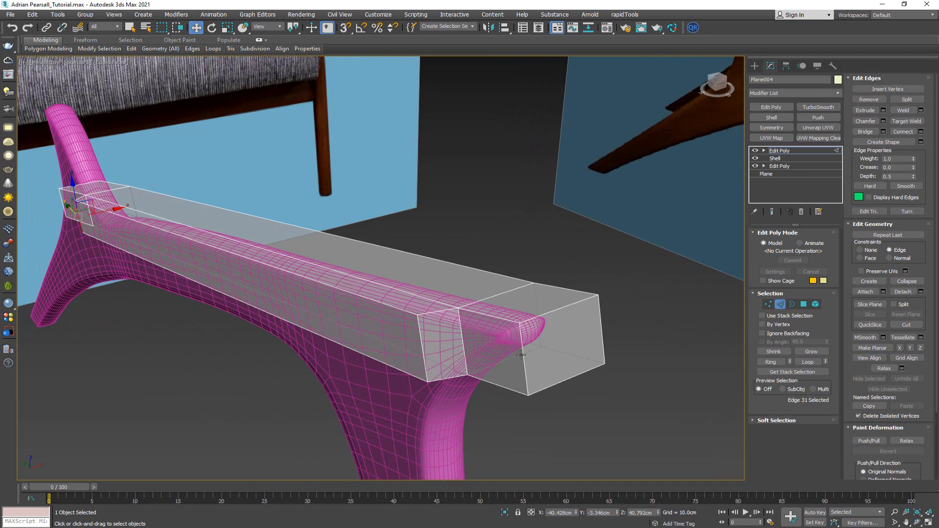
{"action": "left_click", "coordinate": [521, 355]}
{"action": "key", "text": "alt+r"}
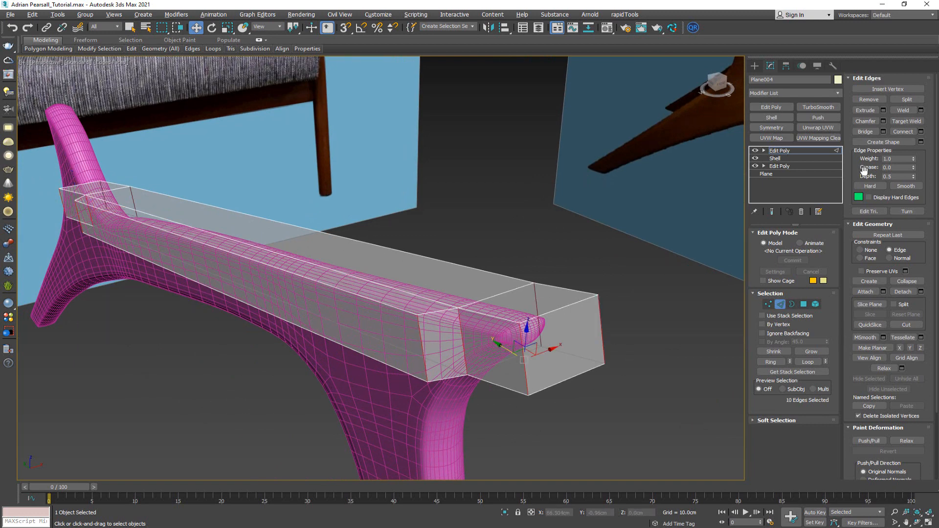
{"action": "left_click", "coordinate": [921, 132]}
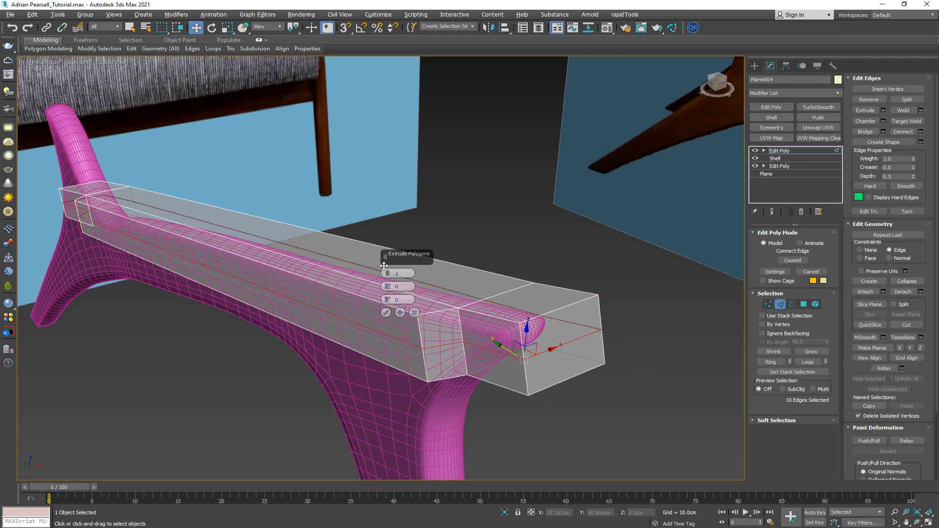
{"action": "left_click_drag", "start_coordinate": [388, 273], "coordinate": [388, 271]}
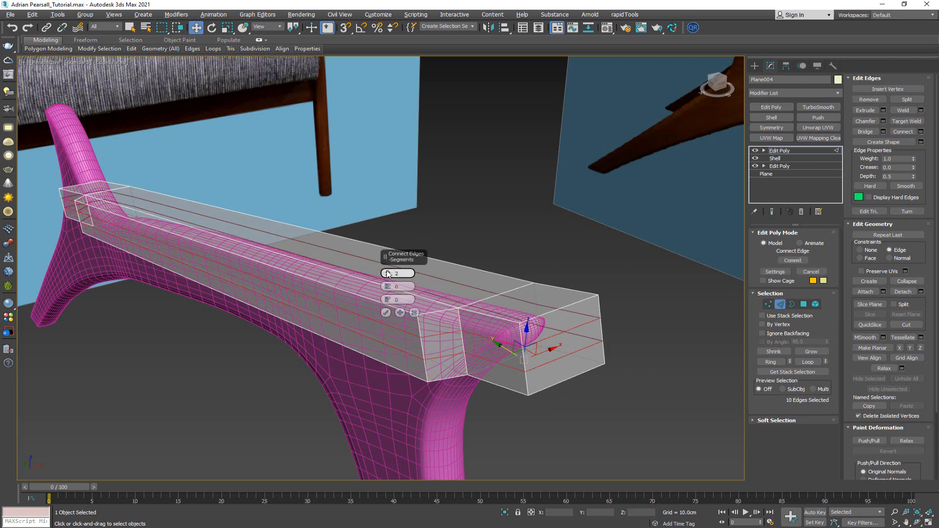
Step: Push the new edge loops outward with a Push modifier of 0.9 cm and add another Edit Poly on top
{"action": "left_click", "coordinate": [824, 116]}
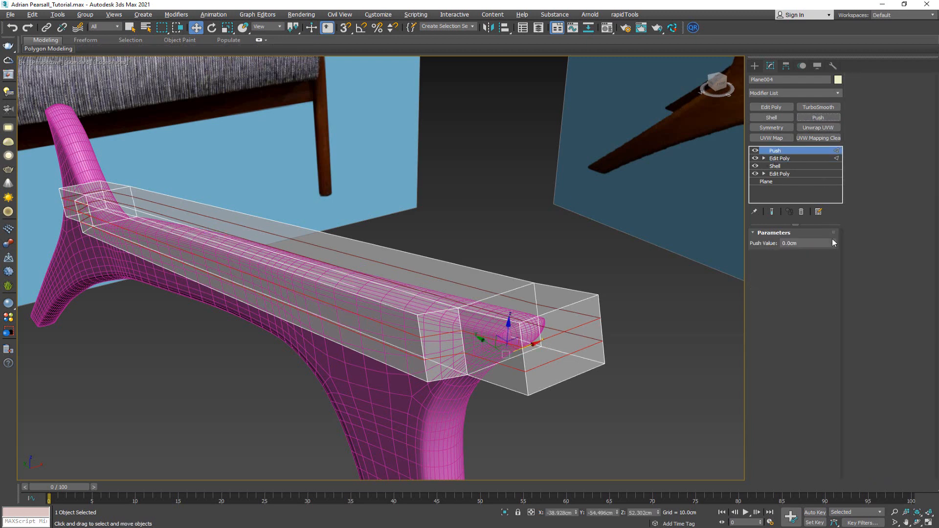
{"action": "left_click_drag", "start_coordinate": [834, 241], "coordinate": [835, 243]}
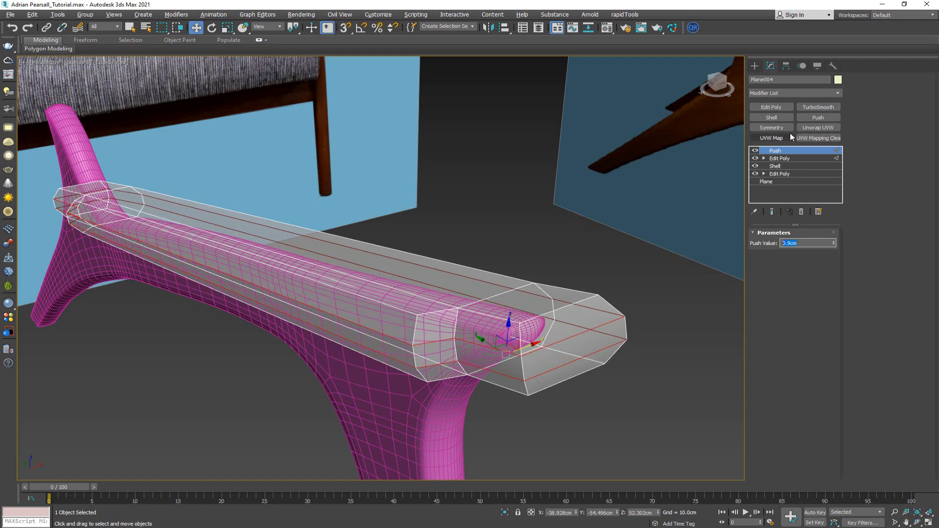
{"action": "left_click", "coordinate": [785, 110]}
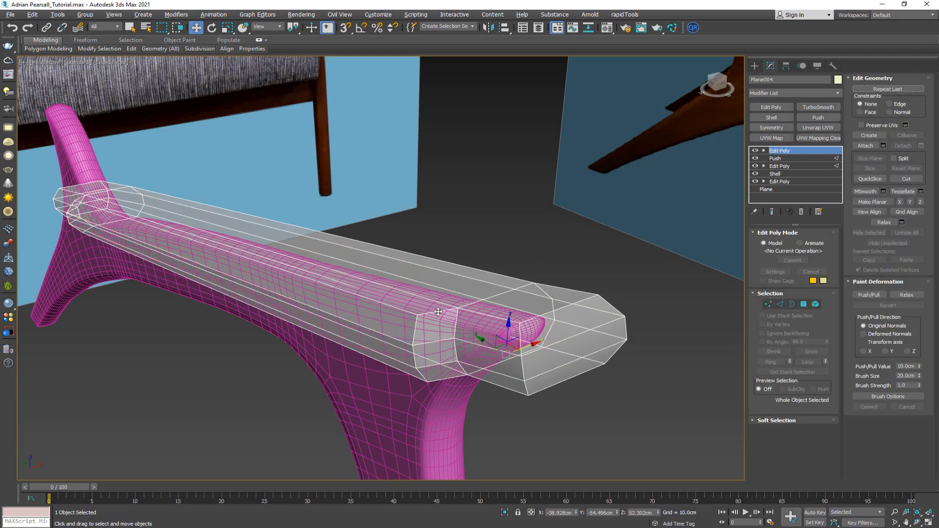
Step: Turn off the armrest's see-through display and insert support loops with SwiftLoop along its outer edge and around the front step
{"action": "key", "text": "alt+x"}
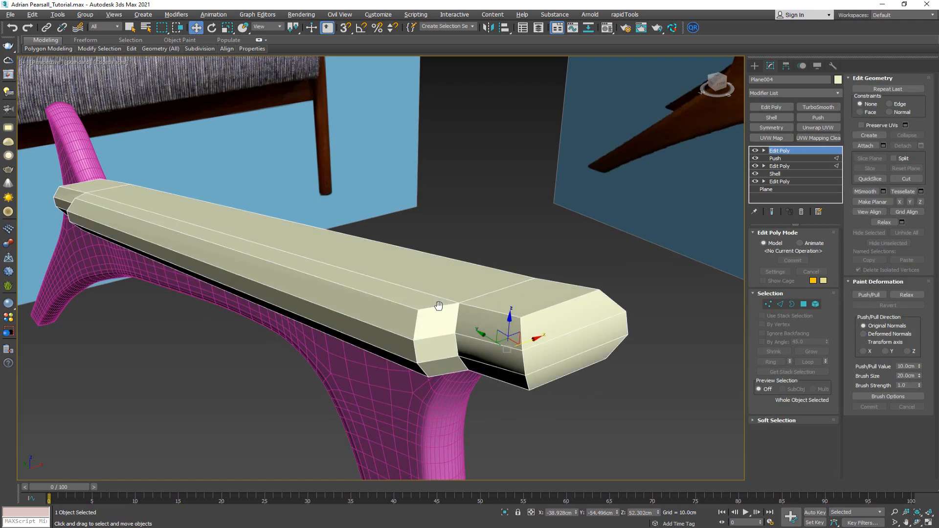
{"action": "middle_click_drag", "start_coordinate": [438, 312], "coordinate": [506, 337], "text": "alt"}
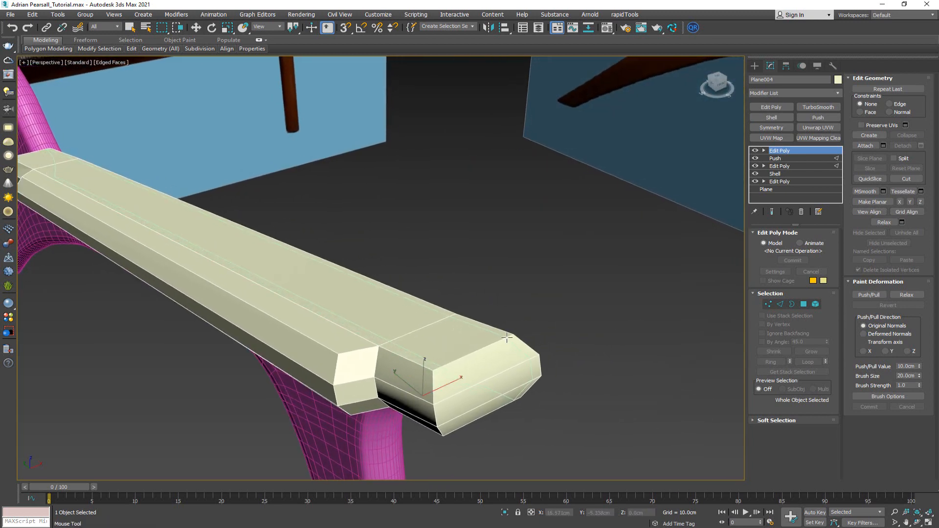
{"action": "key", "text": "2"}
{"action": "double_click", "coordinate": [438, 367]}
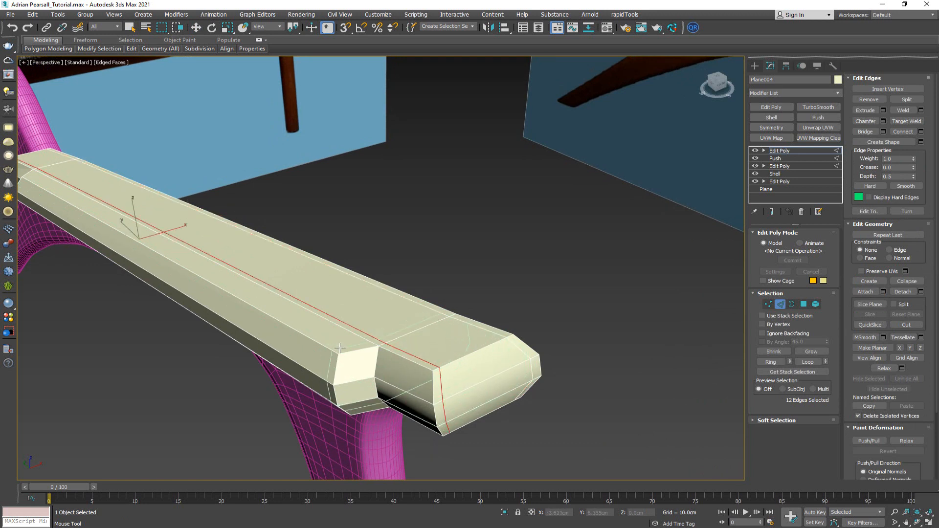
{"action": "double_click", "coordinate": [383, 346]}
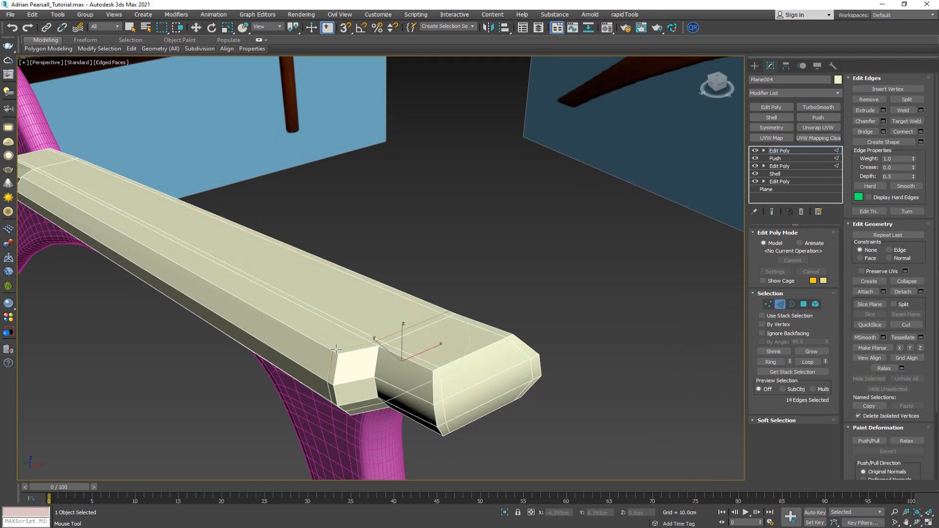
{"action": "double_click", "coordinate": [386, 351]}
Step: Insert support loops on both sides of the armrest's rear step and close to its rear end
{"action": "middle_click_drag", "start_coordinate": [391, 352], "coordinate": [441, 313], "text": "alt"}
{"action": "double_click", "coordinate": [440, 313]}
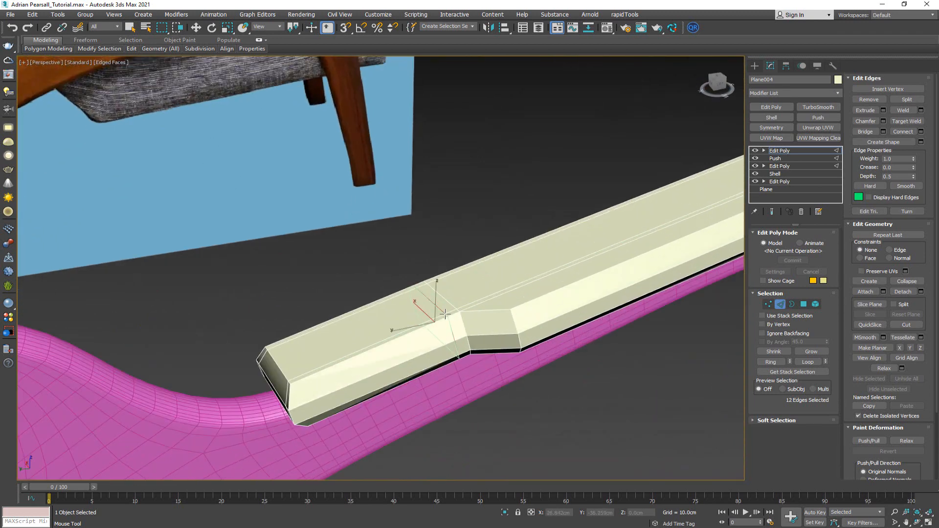
{"action": "double_click", "coordinate": [524, 303], "text": "ctrl"}
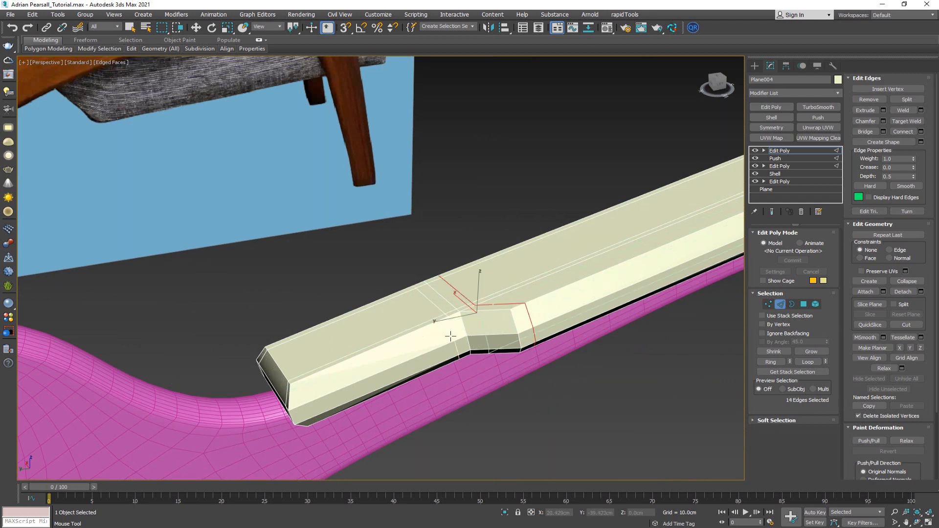
{"action": "double_click", "coordinate": [297, 381]}
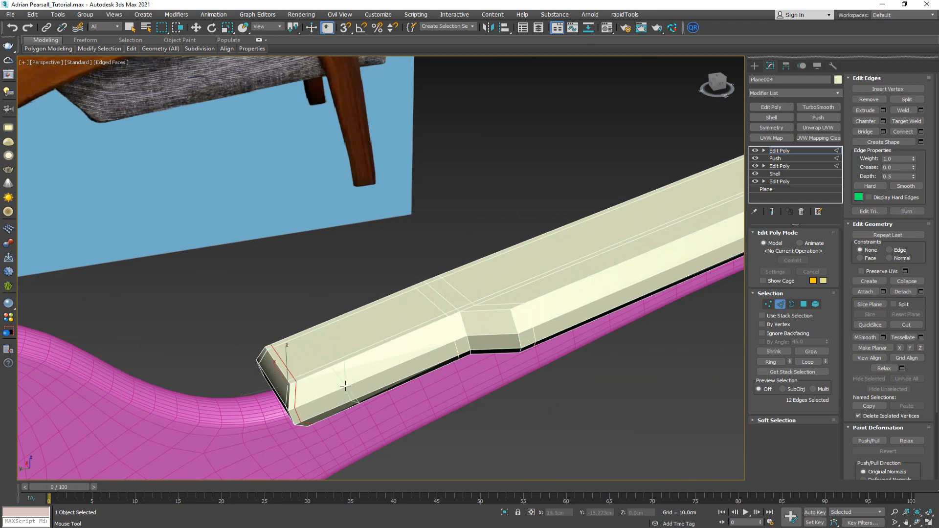
Step: Leave edge editing, add a TurboSmooth modifier to the armrest, and hide the edged faces to inspect the smoothed shape
{"action": "key", "text": "w"}
{"action": "left_click", "coordinate": [785, 301]}
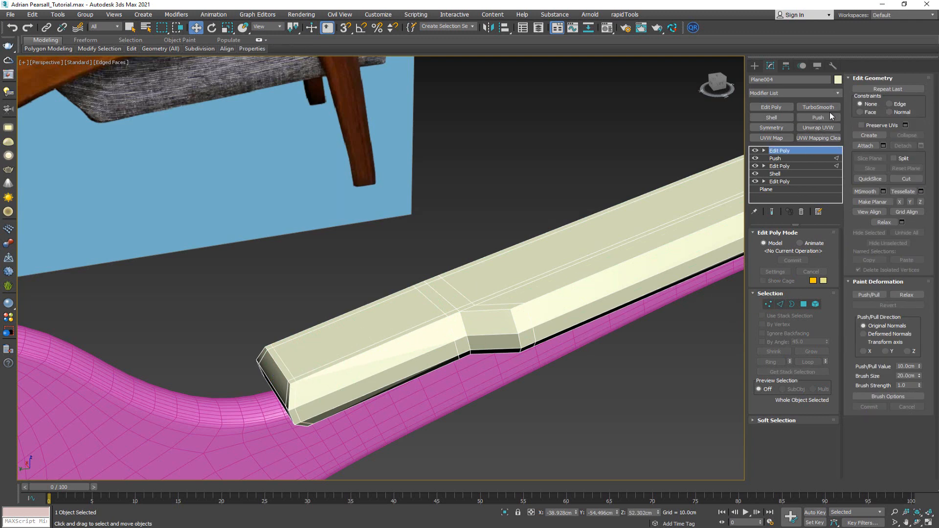
{"action": "left_click", "coordinate": [830, 108]}
{"action": "middle_click_drag", "start_coordinate": [489, 191], "coordinate": [419, 228]}
{"action": "scroll", "coordinate": [480, 236], "scroll_direction": "down", "scroll_amount": 3}
{"action": "key", "text": "F4"}
{"action": "scroll", "coordinate": [481, 242], "scroll_direction": "down", "scroll_amount": 5}
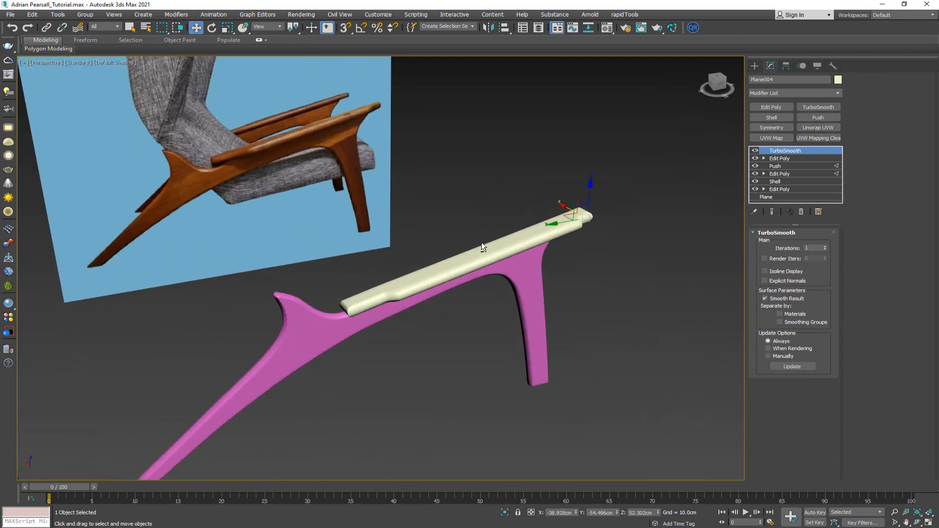
{"action": "middle_click_drag", "start_coordinate": [481, 242], "coordinate": [410, 262], "text": "alt"}
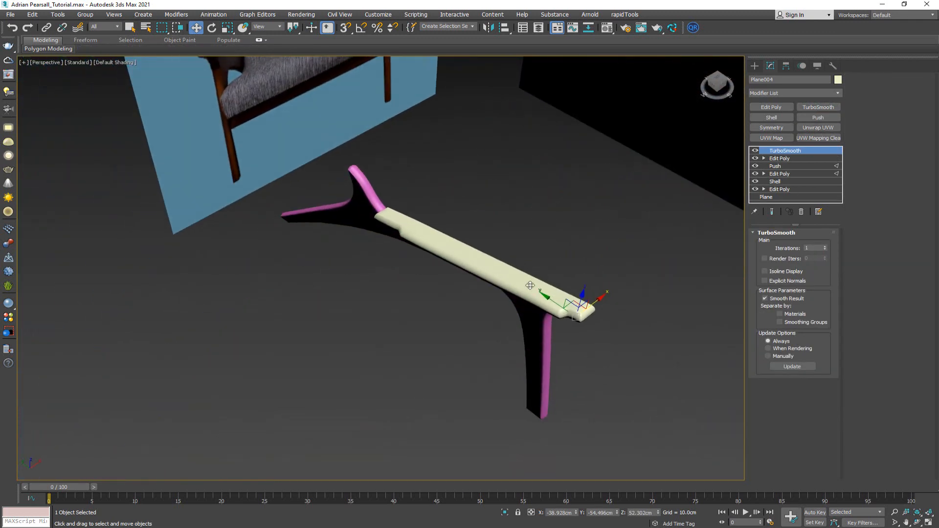
Step: Show edged faces again and remove the support loop just behind the armrest's front step in the Edit Poly below TurboSmooth
{"action": "scroll", "coordinate": [578, 315], "scroll_direction": "up", "scroll_amount": 8}
{"action": "key", "text": "F4"}
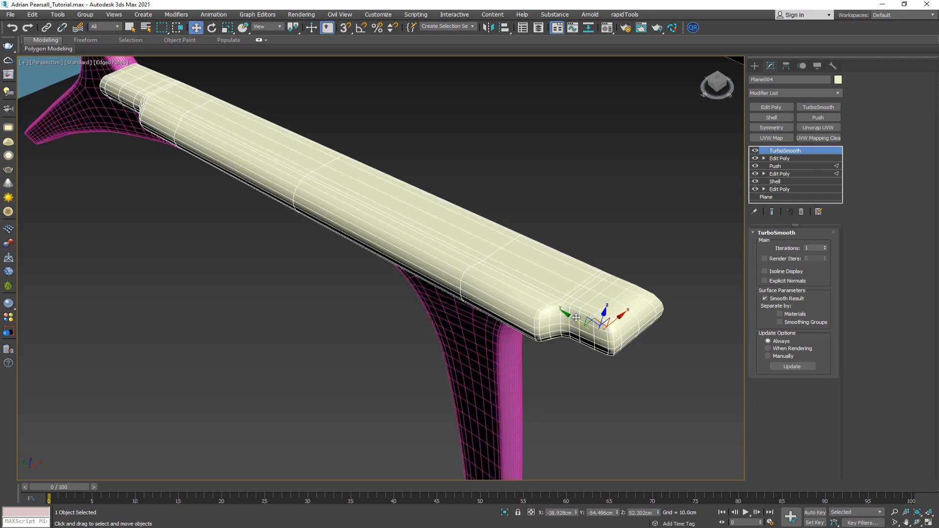
{"action": "left_click", "coordinate": [779, 158]}
{"action": "double_click", "coordinate": [570, 289]}
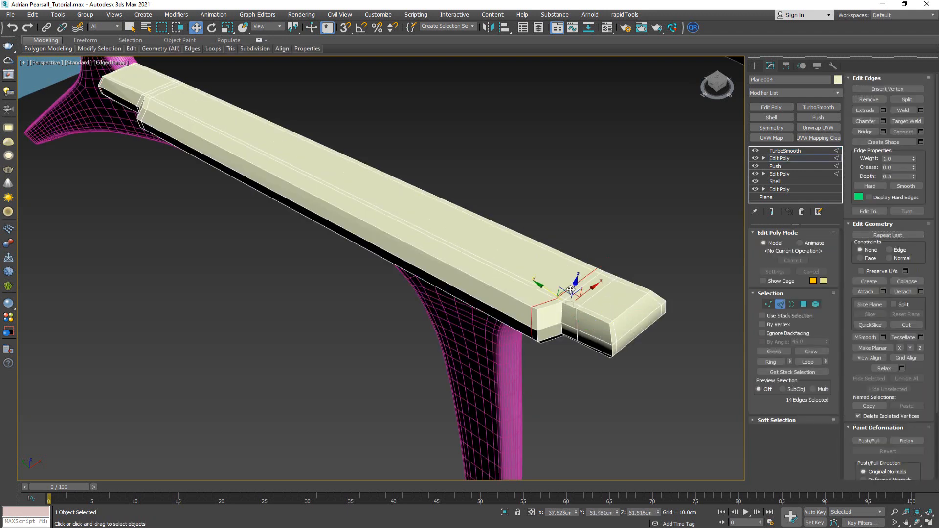
{"action": "key", "text": "ctrl+d"}
{"action": "key", "text": "ctrl+q"}
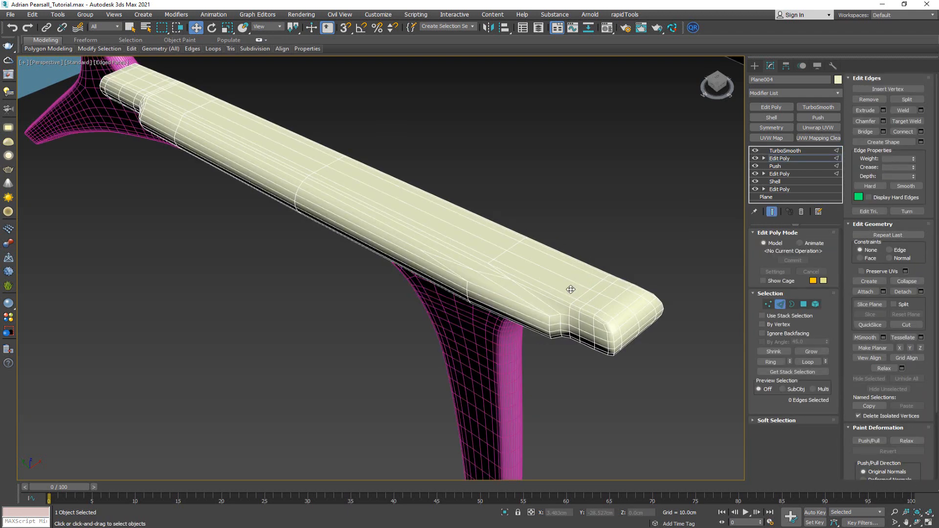
{"action": "key", "text": "ctrl+q"}
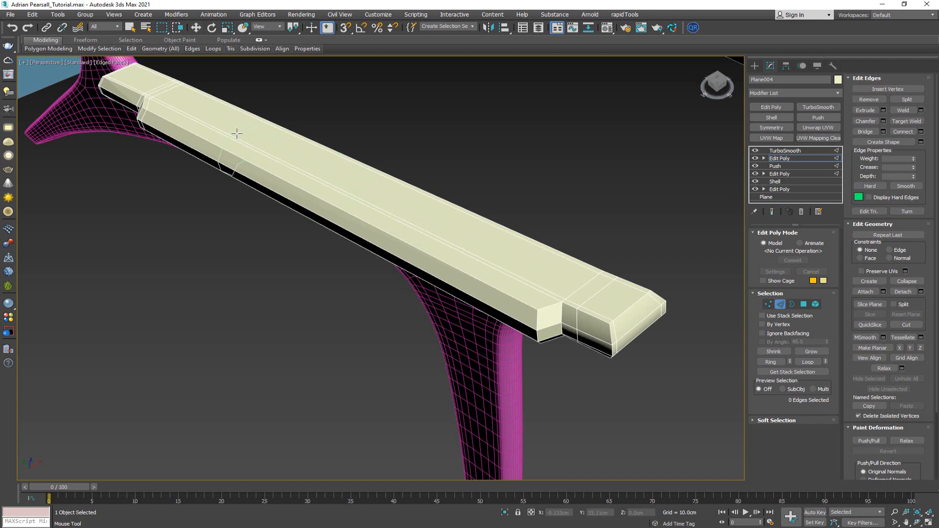
Step: Insert three SwiftLoop edge loops spaced along the armrest's length and a fourth just behind the front step
{"action": "double_click", "coordinate": [236, 134]}
{"action": "left_click_drag", "start_coordinate": [241, 146], "coordinate": [484, 245], "text": "shift"}
{"action": "key", "text": "ctrl+q"}
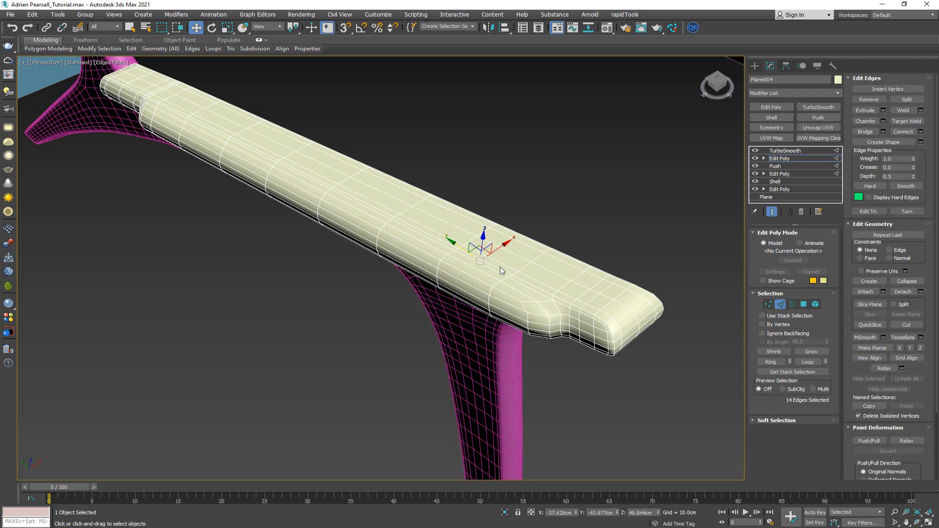
{"action": "key", "text": "ctrl+q"}
{"action": "key", "text": "q"}
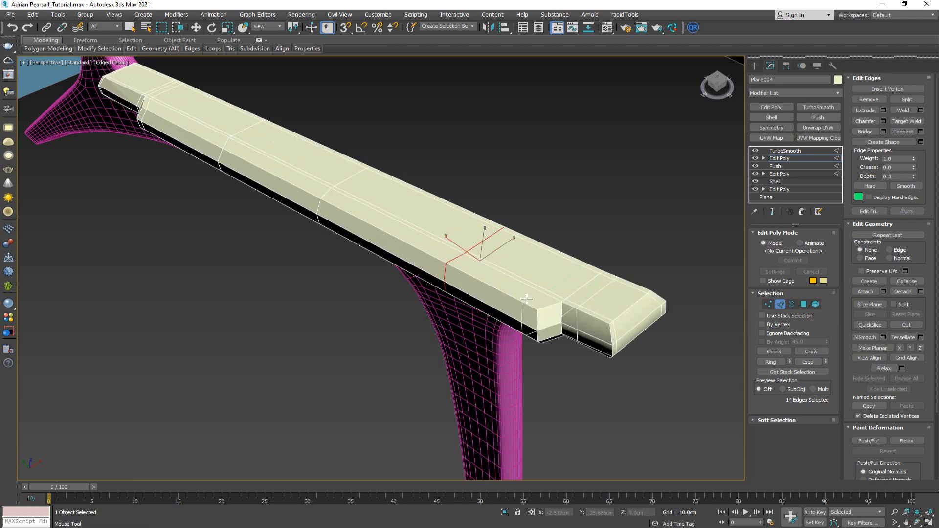
{"action": "key", "text": "w"}
{"action": "key", "text": "ctrl+q"}
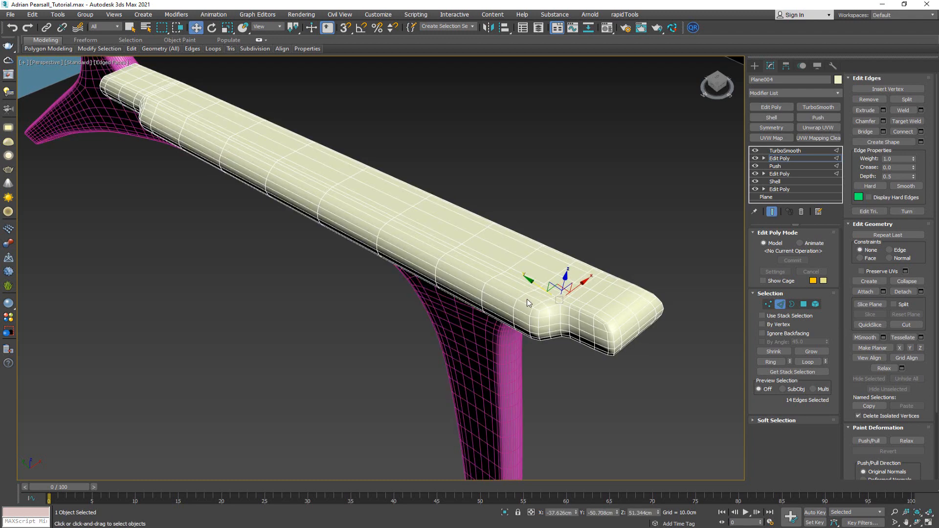
Step: Constrain vertex movement to edges and slide the front step's outer corner vertices rearward to give the step a gentler slant
{"action": "key", "text": "1"}
{"action": "key", "text": "ctrl+q"}
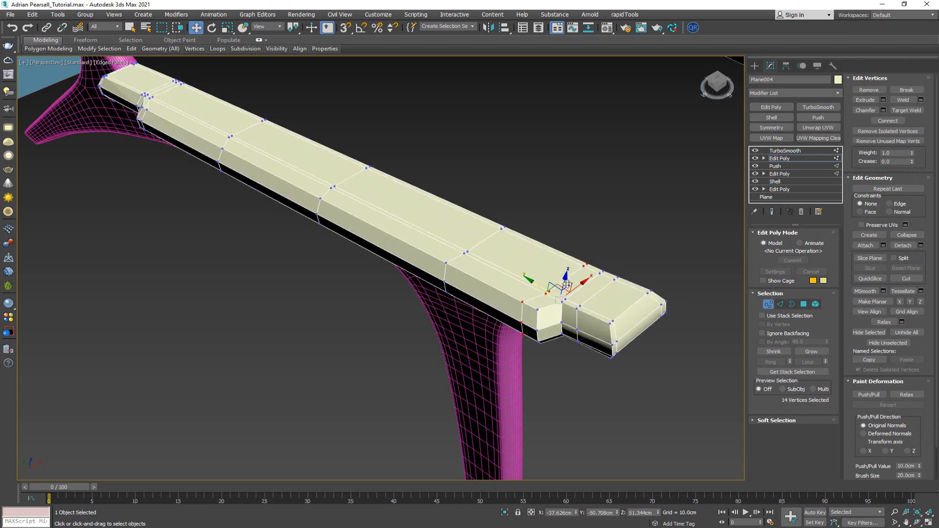
{"action": "middle_click_drag", "start_coordinate": [550, 324], "coordinate": [606, 370], "text": "alt"}
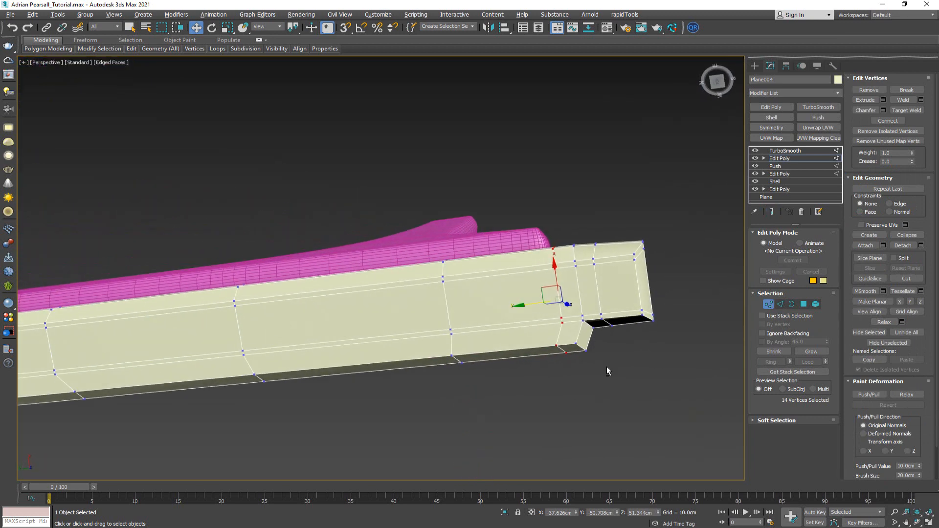
{"action": "left_click_drag", "start_coordinate": [596, 364], "coordinate": [544, 341]}
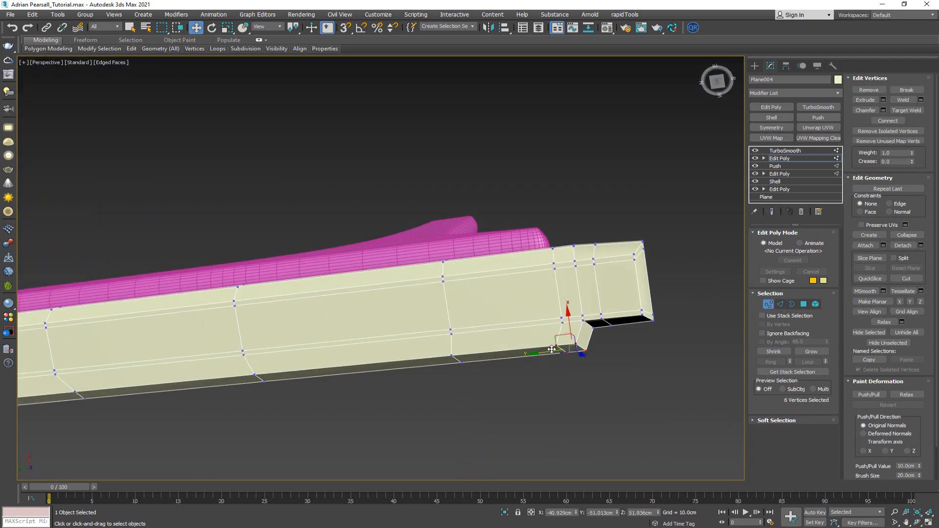
{"action": "left_click", "coordinate": [552, 354]}
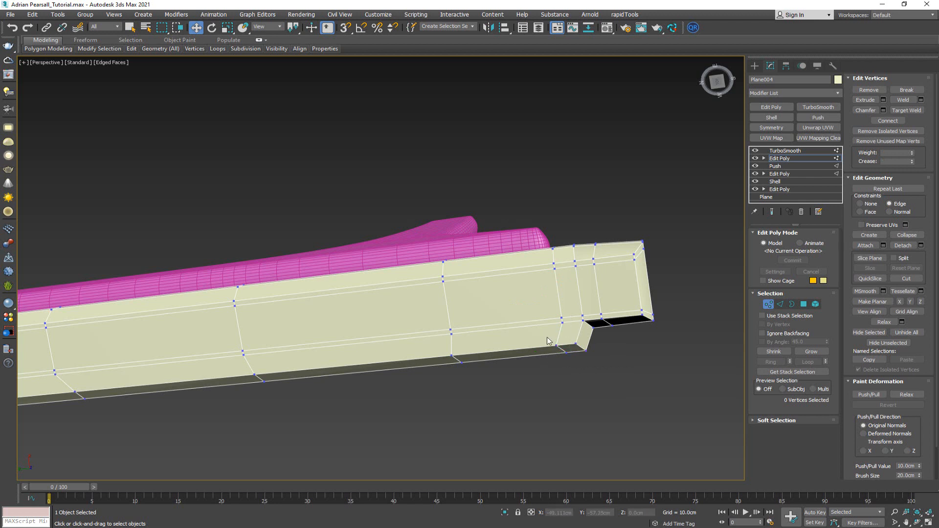
{"action": "left_click_drag", "start_coordinate": [610, 379], "coordinate": [542, 350]}
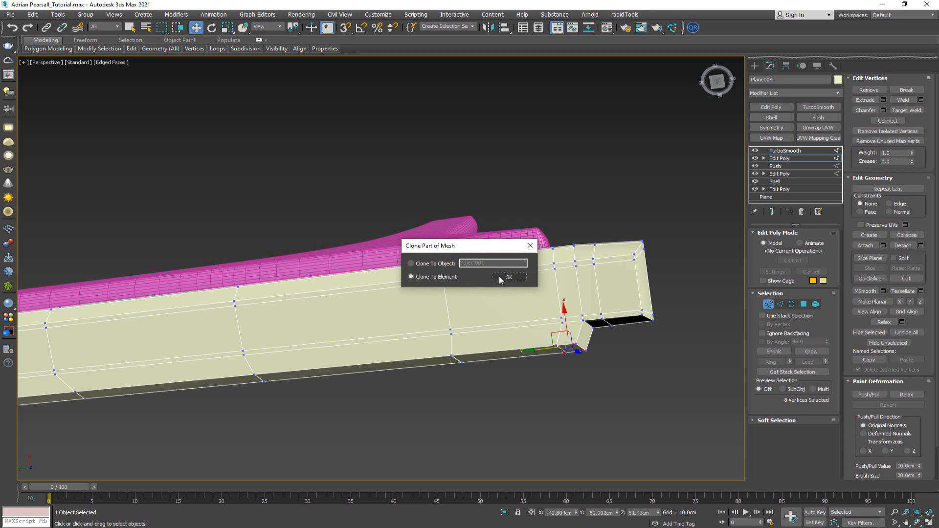
{"action": "left_click", "coordinate": [500, 277]}
{"action": "left_click", "coordinate": [515, 318]}
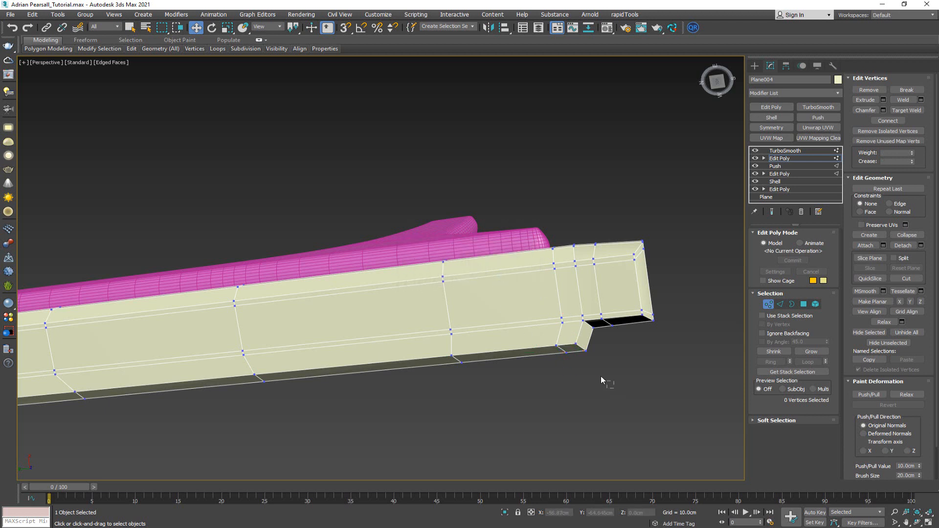
{"action": "left_click_drag", "start_coordinate": [600, 379], "coordinate": [512, 353]}
{"action": "key", "text": "ctrl+q"}
{"action": "key", "text": "ctrl+q"}
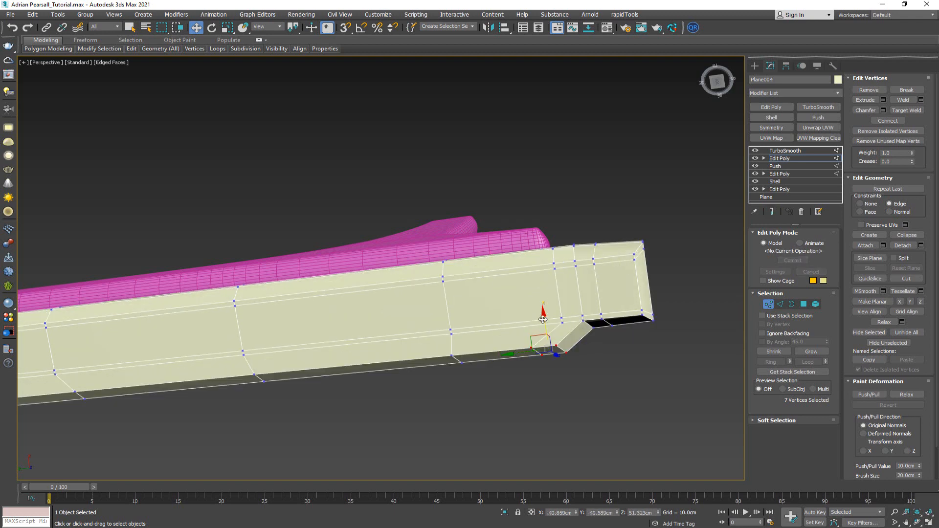
Step: Slide the adjoining top and underside loop vertices rearward along their edges to follow the slanted front step
{"action": "key", "text": "F3"}
{"action": "left_click_drag", "start_coordinate": [571, 327], "coordinate": [517, 324]}
{"action": "key", "text": "ctrl+q"}
{"action": "key", "text": "F3"}
{"action": "middle_click_drag", "start_coordinate": [548, 319], "coordinate": [508, 305]}
{"action": "key", "text": "ctrl+q"}
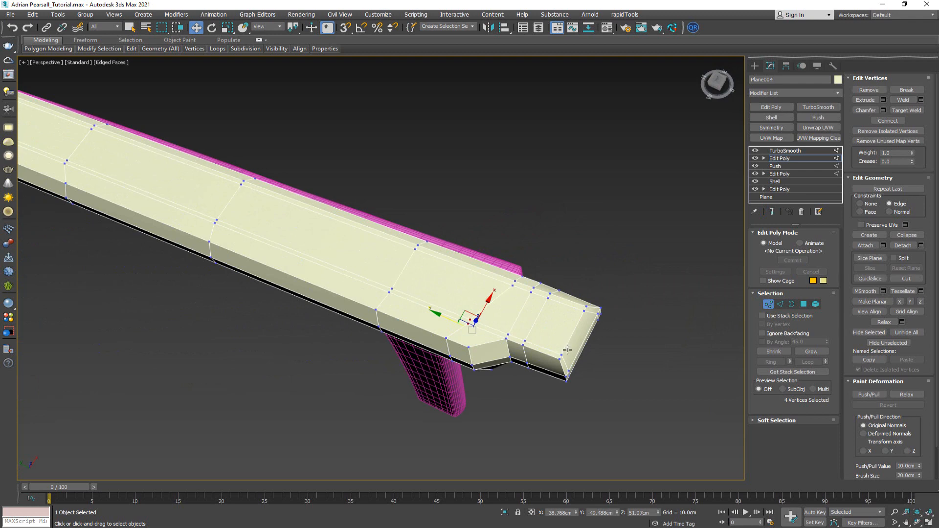
Step: Taper the armrest's front end by moving the corner vertices on both of its sides inward along X
{"action": "middle_click_drag", "start_coordinate": [568, 349], "coordinate": [620, 369], "text": "alt"}
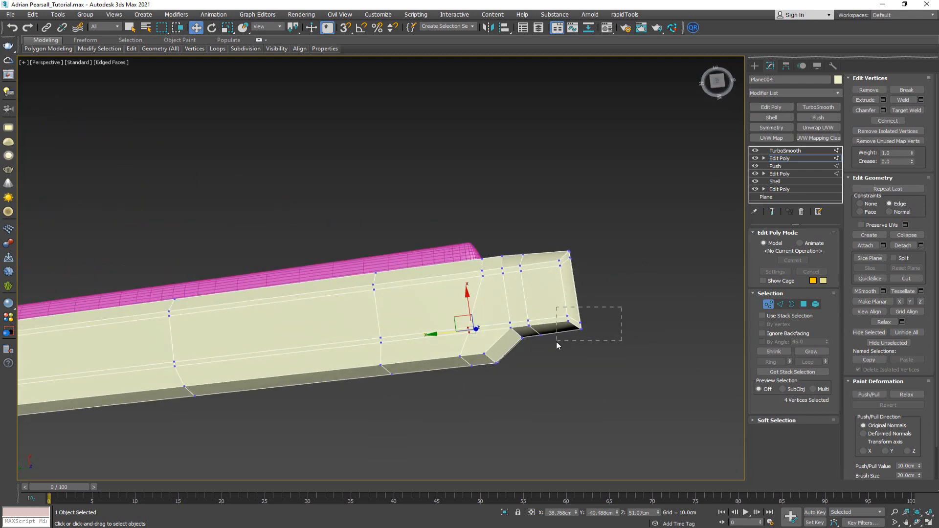
{"action": "left_click_drag", "start_coordinate": [556, 341], "coordinate": [556, 343], "text": "ctrl"}
{"action": "middle_click_drag", "start_coordinate": [557, 342], "coordinate": [583, 316], "text": "alt"}
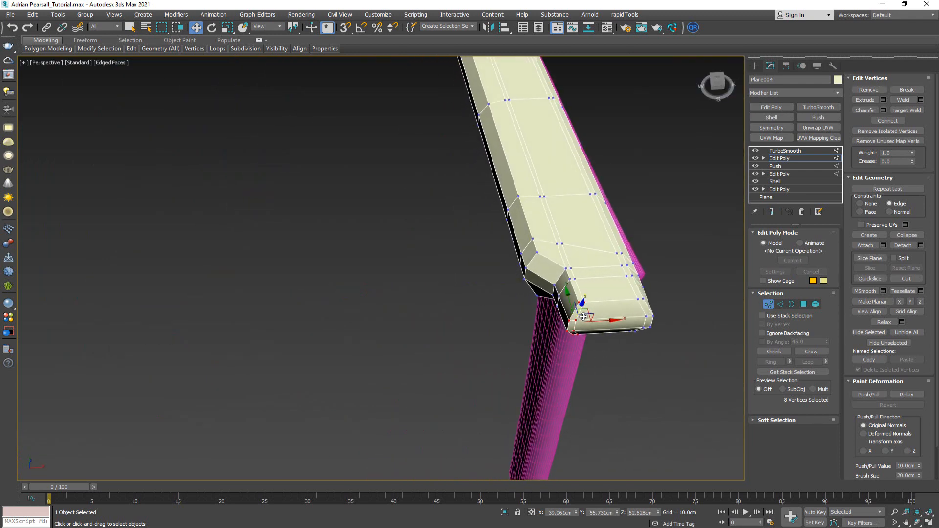
{"action": "left_click_drag", "start_coordinate": [583, 316], "coordinate": [625, 320]}
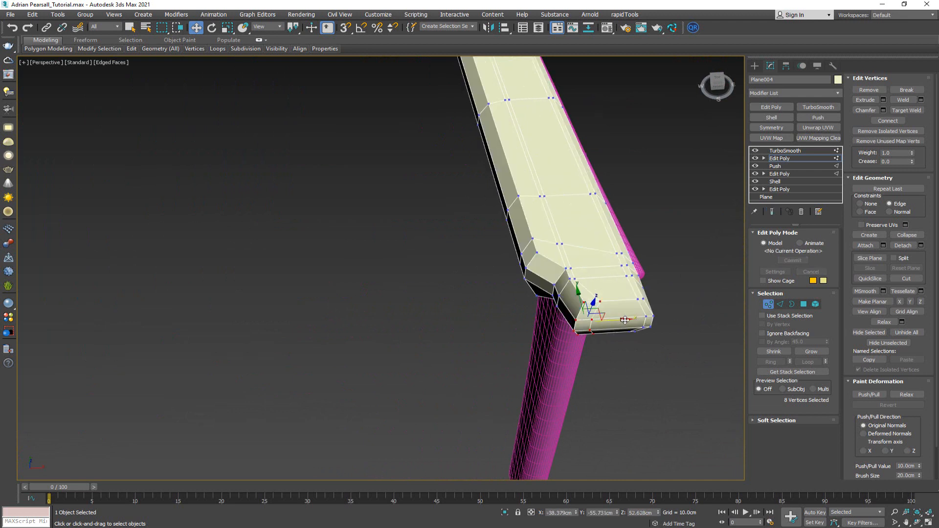
{"action": "middle_click_drag", "start_coordinate": [646, 325], "coordinate": [472, 357], "text": "alt"}
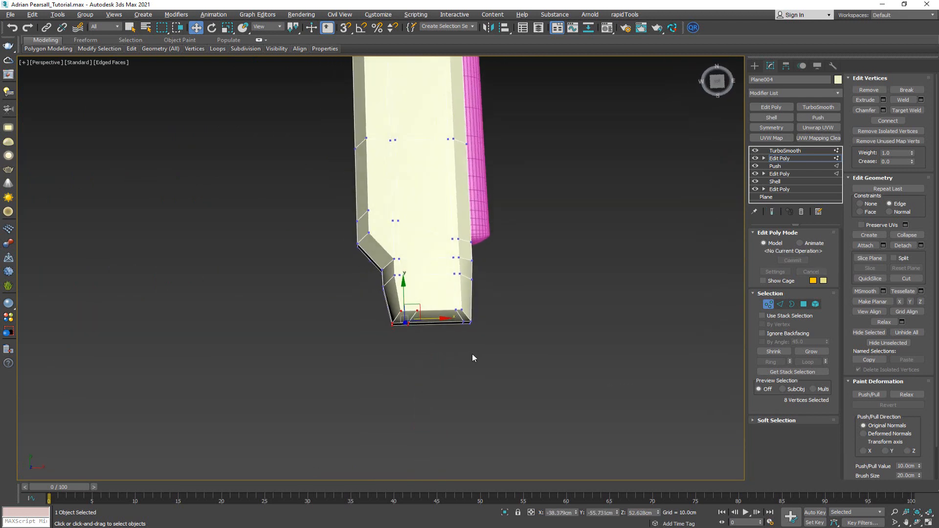
{"action": "left_click_drag", "start_coordinate": [446, 340], "coordinate": [434, 346]}
{"action": "key", "text": "ctrl+q"}
{"action": "left_click_drag", "start_coordinate": [492, 317], "coordinate": [477, 320]}
{"action": "key", "text": "ctrl+q"}
{"action": "middle_click_drag", "start_coordinate": [477, 320], "coordinate": [438, 303], "text": "alt"}
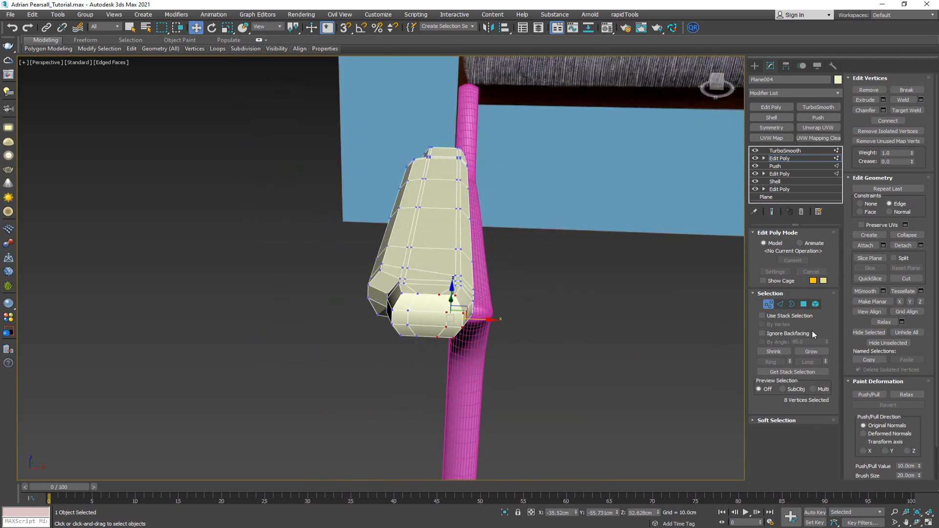
Step: Leave vertex editing and examine the smoothed armrest against the reference chair with edged faces hidden
{"action": "left_click", "coordinate": [771, 305]}
{"action": "middle_click_drag", "start_coordinate": [514, 261], "coordinate": [455, 323]}
{"action": "scroll", "coordinate": [454, 323], "scroll_direction": "down", "scroll_amount": 3}
{"action": "key", "text": "ctrl+q"}
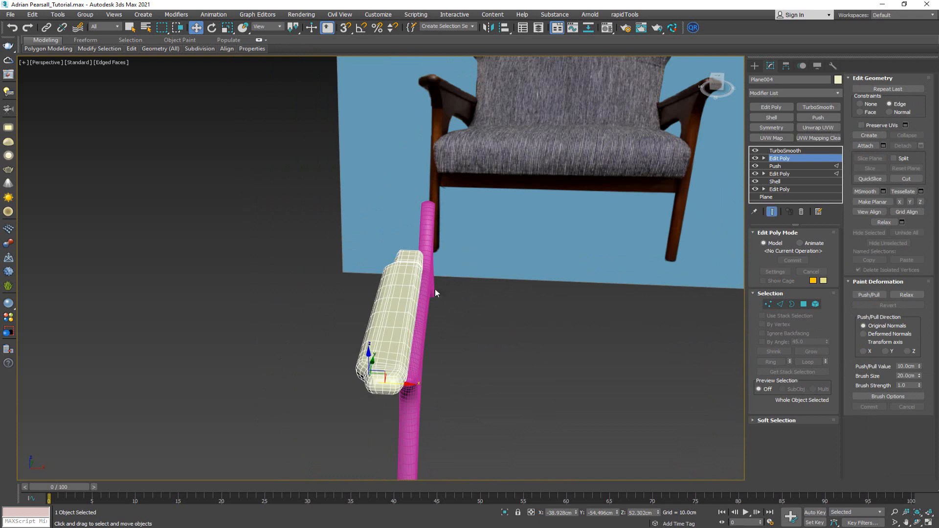
{"action": "mouse_move", "coordinate": [425, 269]}
{"action": "middle_mouse_down"}
{"action": "mouse_move", "coordinate": [395, 242]}
{"action": "mouse_move", "coordinate": [543, 245]}
{"action": "mouse_move", "coordinate": [523, 269]}
{"action": "middle_mouse_up"}
{"action": "key", "text": "F4"}
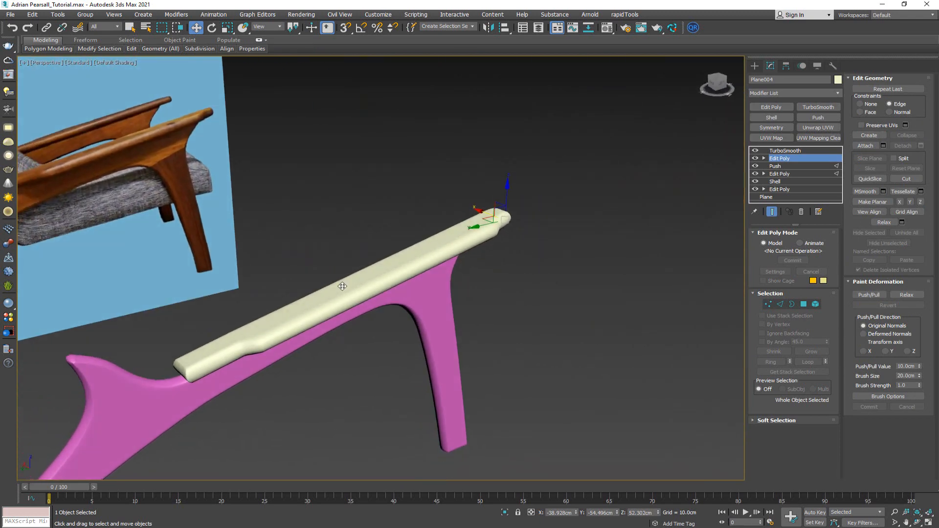
Step: Show the unsmoothed mesh with edged faces and try removing the edge loop nearest the armrest's rear end
{"action": "middle_click_drag", "start_coordinate": [342, 285], "coordinate": [435, 257]}
{"action": "scroll", "coordinate": [298, 329], "scroll_direction": "up", "scroll_amount": 6}
{"action": "key", "text": "F4"}
{"action": "key", "text": "ctrl+q"}
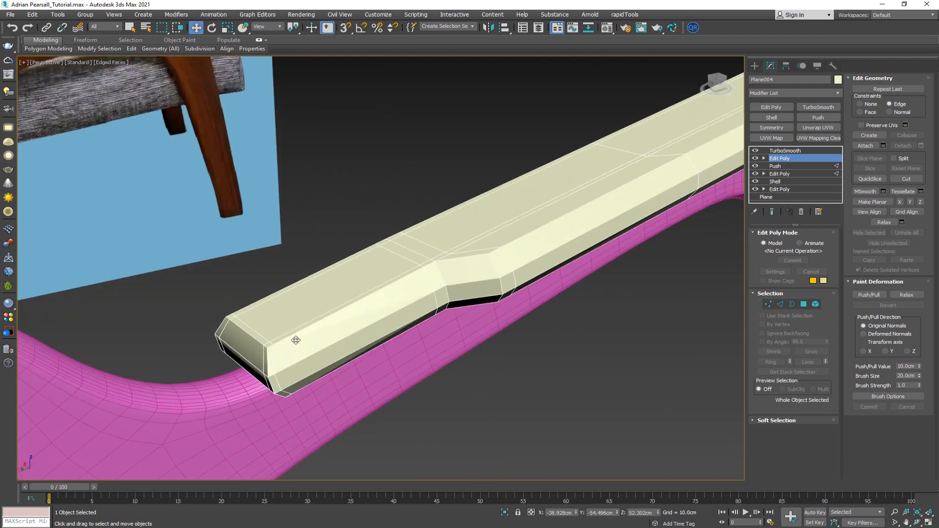
{"action": "key", "text": "2"}
{"action": "double_click", "coordinate": [273, 357]}
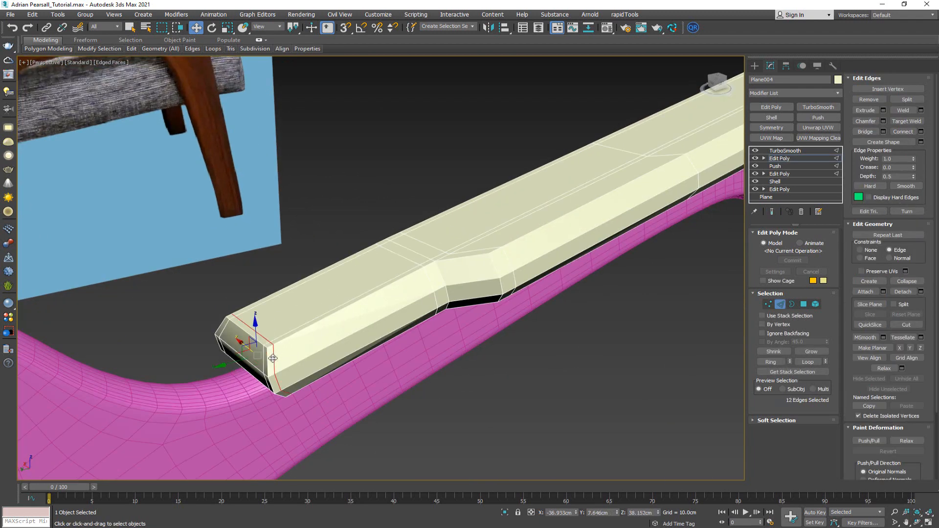
{"action": "key", "text": "ctrl+q"}
{"action": "key", "text": "ctrl+BackSpace"}
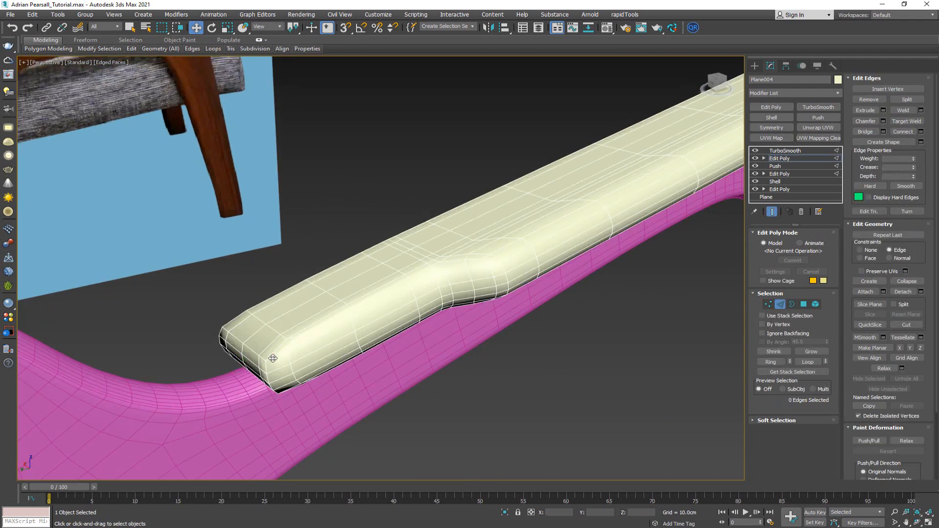
{"action": "key", "text": "ctrl+z"}
{"action": "key", "text": "ctrl+q"}
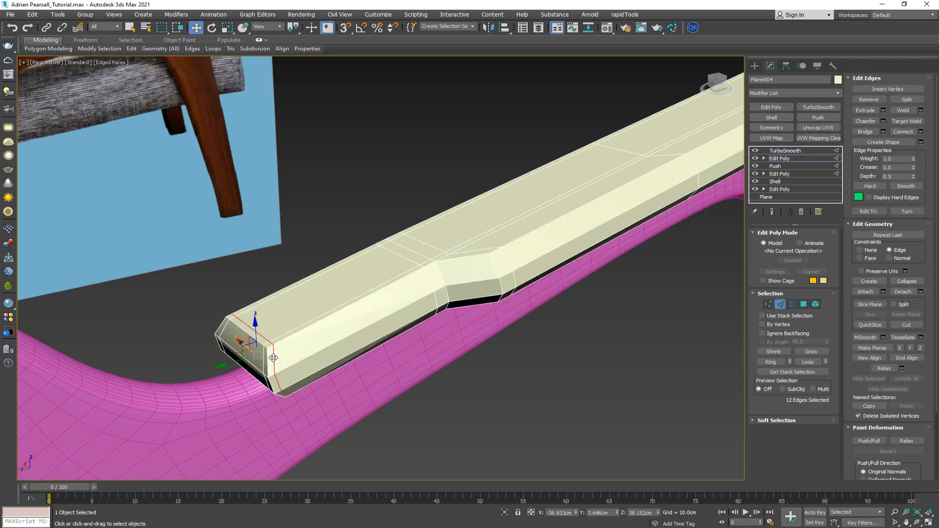
Step: Slide the edge loop nearest the armrest's rear end along its edges, farther from the tip
{"action": "key", "text": "ctrl+q"}
{"action": "left_click_drag", "start_coordinate": [239, 353], "coordinate": [270, 348]}
{"action": "key", "text": "ctrl+q"}
Step: Move the outer corner vertices of the armrest's rear end inward along X by about 0.92 cm
{"action": "middle_click_drag", "start_coordinate": [272, 361], "coordinate": [342, 410], "text": "alt"}
{"action": "key", "text": "1"}
{"action": "left_click_drag", "start_coordinate": [274, 410], "coordinate": [228, 418], "text": "ctrl"}
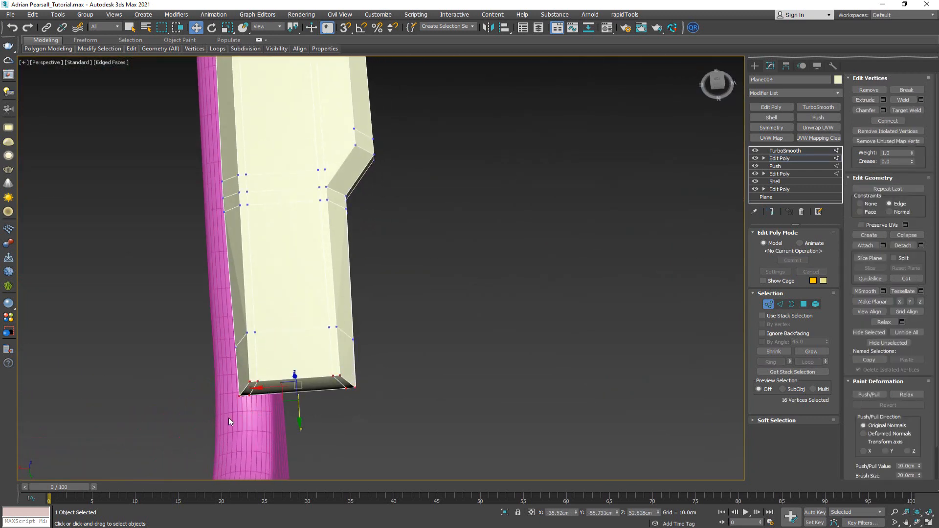
{"action": "middle_click_drag", "start_coordinate": [228, 418], "coordinate": [269, 391], "text": "alt"}
{"action": "key", "text": "r"}
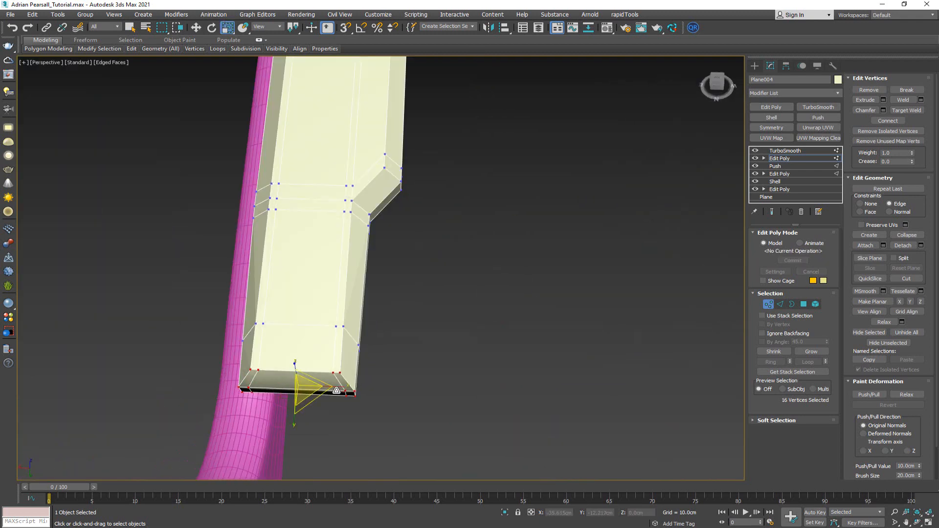
{"action": "left_click", "coordinate": [337, 390]}
{"action": "key", "text": "F3"}
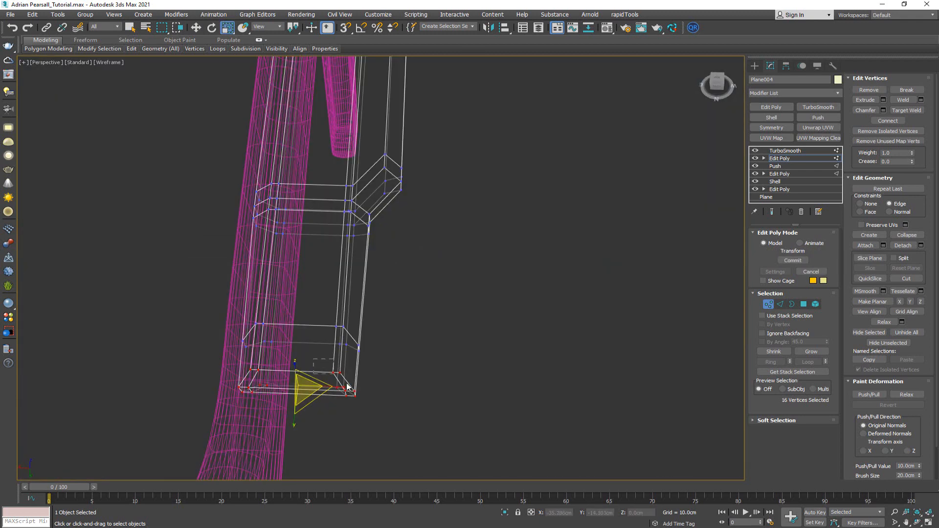
{"action": "left_click_drag", "start_coordinate": [349, 387], "coordinate": [298, 387]}
{"action": "key", "text": "w"}
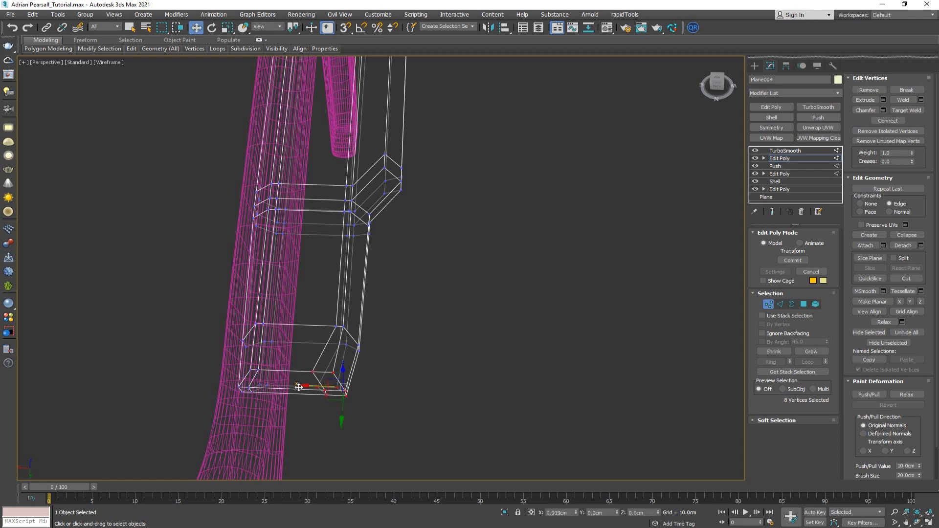
Step: Move the opposite corner vertices of the rear end inward by about 0.9 cm and return to the shaded, smoothed display
{"action": "left_click", "coordinate": [222, 357]}
{"action": "middle_click_drag", "start_coordinate": [222, 357], "coordinate": [243, 385], "text": "alt"}
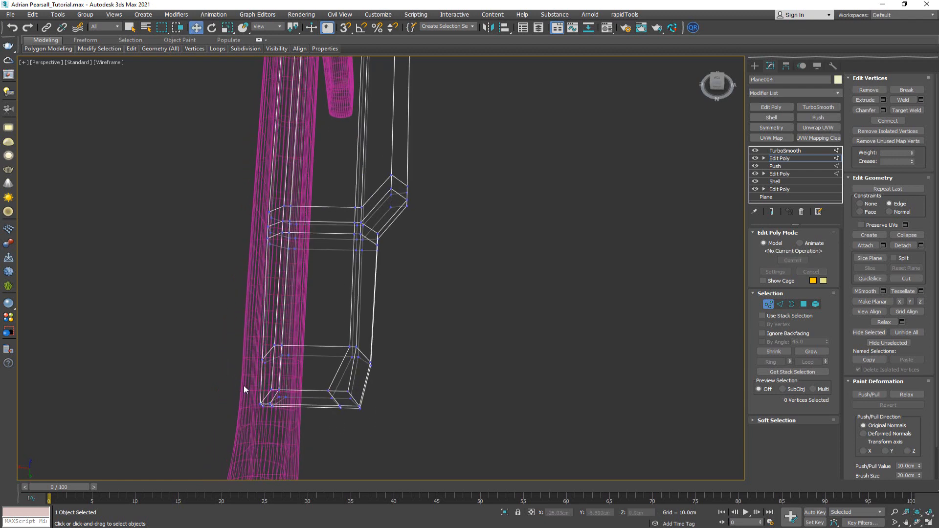
{"action": "left_click_drag", "start_coordinate": [304, 422], "coordinate": [303, 422]}
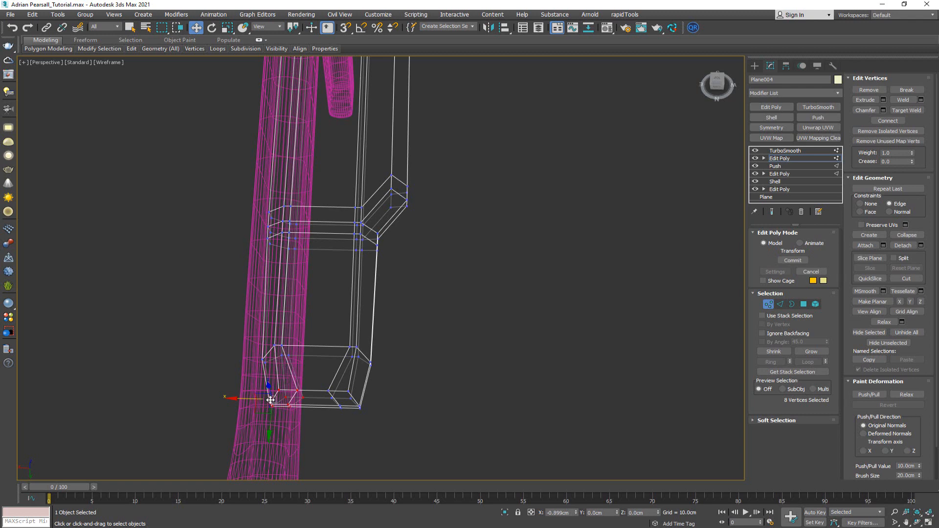
{"action": "key", "text": "F3"}
{"action": "key", "text": "ctrl+e"}
Step: Shift the whole armrest along X to about -36.1 cm, over the side frame, and show all four viewports
{"action": "middle_click_drag", "start_coordinate": [374, 348], "coordinate": [426, 314], "text": "alt"}
{"action": "scroll", "coordinate": [427, 314], "scroll_direction": "up", "scroll_amount": 3}
{"action": "scroll", "coordinate": [427, 314], "scroll_direction": "down", "scroll_amount": 5}
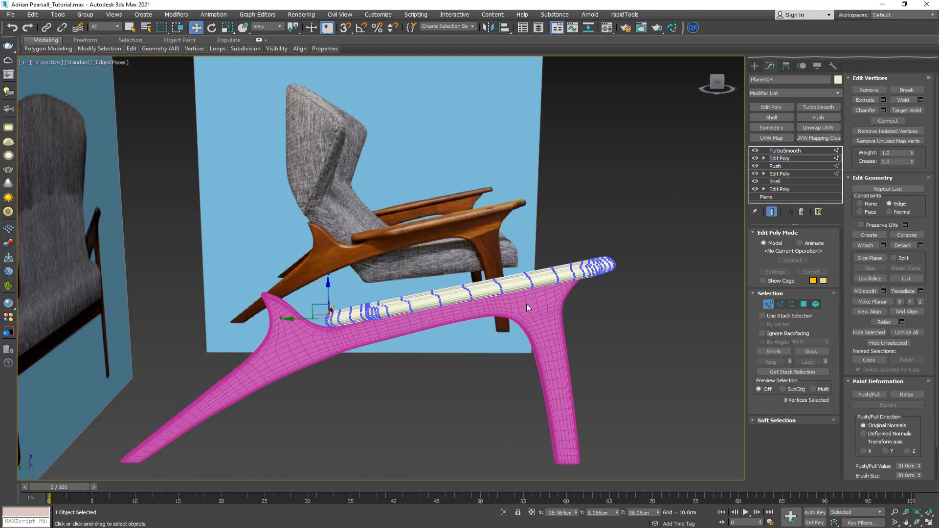
{"action": "left_click", "coordinate": [768, 303]}
{"action": "middle_click_drag", "start_coordinate": [640, 309], "coordinate": [414, 272], "text": "alt"}
{"action": "scroll", "coordinate": [409, 309], "scroll_direction": "up", "scroll_amount": 2}
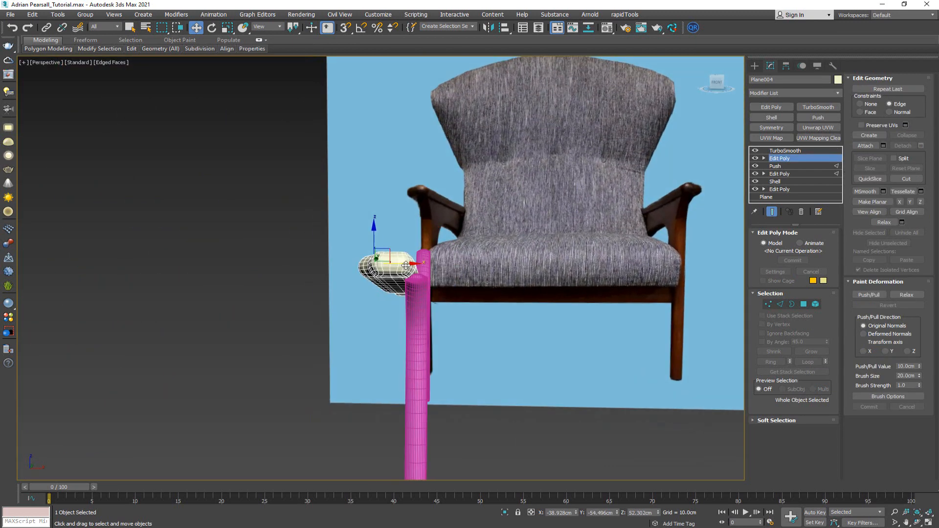
{"action": "left_click_drag", "start_coordinate": [406, 265], "coordinate": [427, 266]}
{"action": "middle_click_drag", "start_coordinate": [427, 265], "coordinate": [526, 284], "text": "alt"}
{"action": "key", "text": "alt+w"}
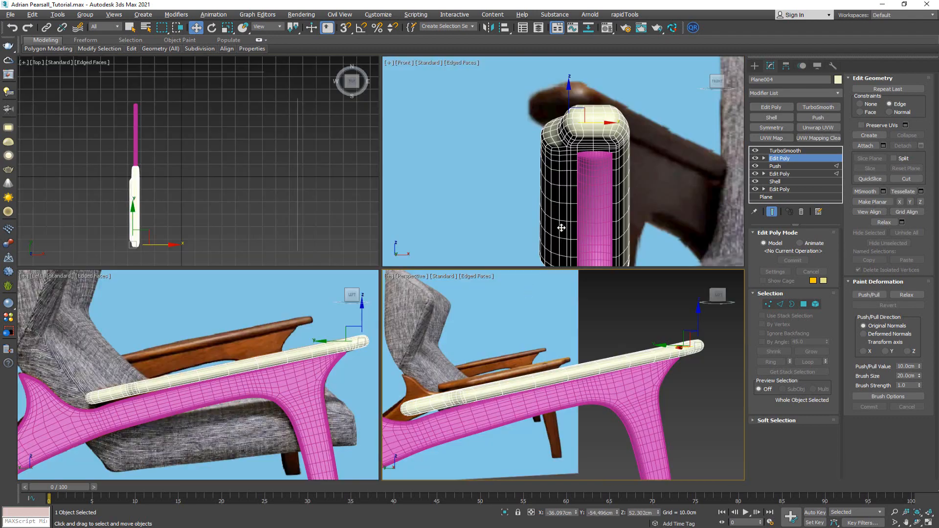
Step: Lower the armrest vertically by about 0.27 cm in the side view so it sits closer to the side frame
{"action": "mouse_move", "coordinate": [242, 359]}
{"action": "middle_mouse_down"}
{"action": "mouse_move", "coordinate": [259, 342]}
{"action": "mouse_move", "coordinate": [255, 351]}
{"action": "middle_mouse_up"}
{"action": "key", "text": "alt+w"}
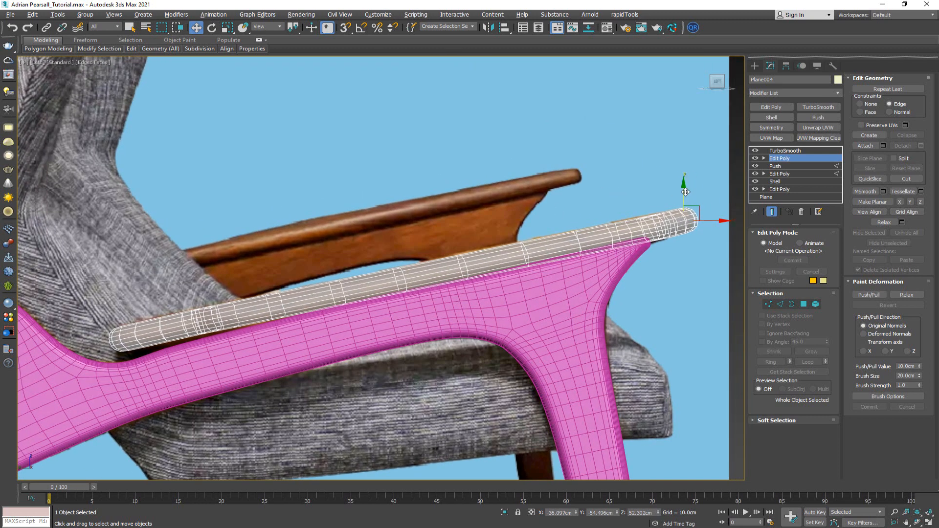
{"action": "mouse_move", "coordinate": [685, 192]}
{"action": "left_mouse_down"}
{"action": "mouse_move", "coordinate": [684, 182]}
{"action": "mouse_move", "coordinate": [682, 195]}
{"action": "left_mouse_up"}
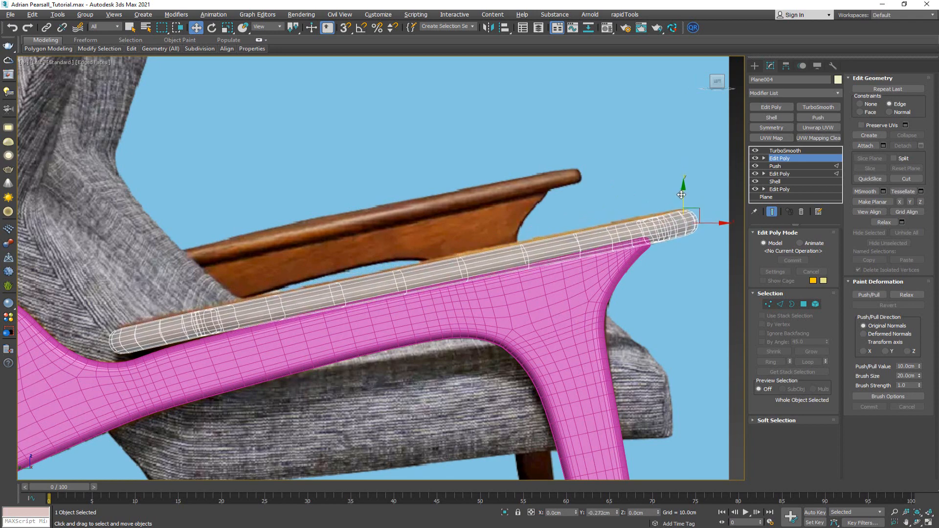
Step: Show the perspective view full size, turn off the edged-faces display and clear the selection
{"action": "middle_click_drag", "start_coordinate": [413, 247], "coordinate": [347, 250], "text": "alt"}
{"action": "key", "text": "alt+w"}
{"action": "middle_click_drag", "start_coordinate": [530, 337], "coordinate": [430, 363]}
{"action": "key", "text": "alt+w"}
{"action": "middle_click_drag", "start_coordinate": [496, 285], "coordinate": [538, 323], "text": "alt"}
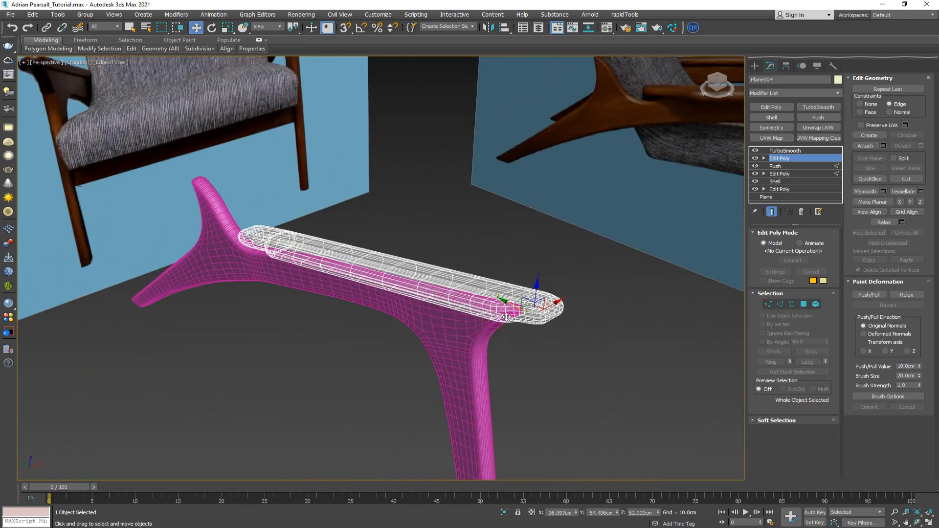
{"action": "key", "text": "F4"}
{"action": "left_click", "coordinate": [557, 367]}
{"action": "scroll", "coordinate": [476, 335], "scroll_direction": "down", "scroll_amount": 6}
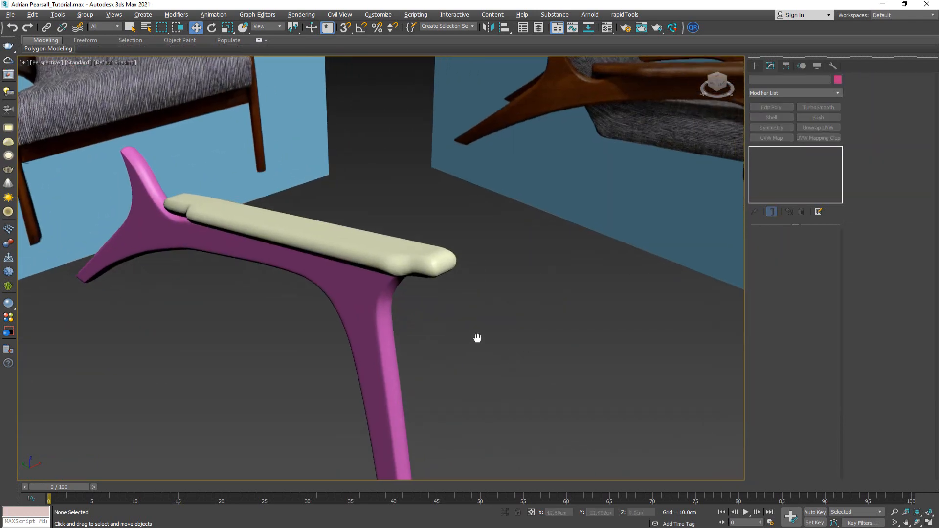
{"action": "middle_click_drag", "start_coordinate": [487, 322], "coordinate": [553, 349], "text": "alt"}
Step: Select the armrest and side frame together and set their object color to the light gray custom color
{"action": "left_click_drag", "start_coordinate": [529, 298], "coordinate": [327, 373]}
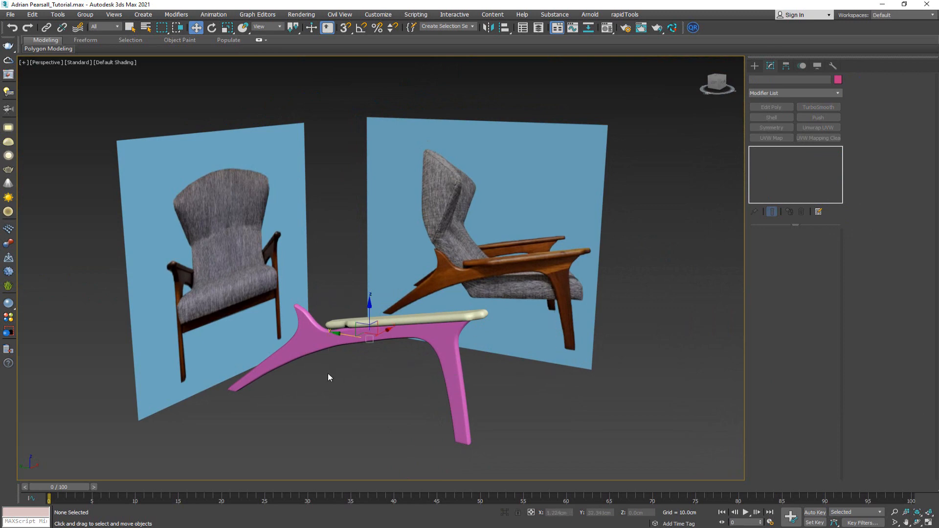
{"action": "left_click", "coordinate": [838, 79]}
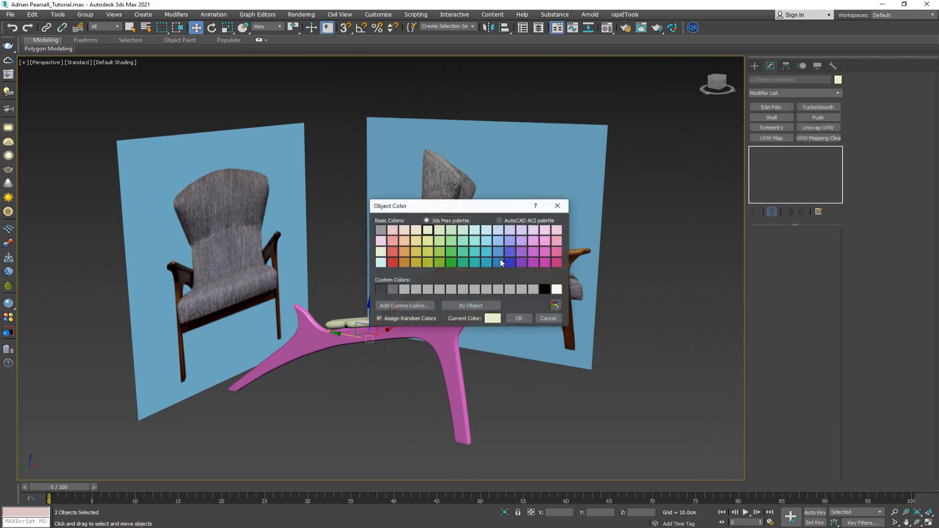
{"action": "left_click", "coordinate": [403, 289]}
{"action": "left_click", "coordinate": [517, 319]}
Step: Deselect the armrest and side frame and examine their shape from several angles against the reference images
{"action": "scroll", "coordinate": [440, 313], "scroll_direction": "up", "scroll_amount": 8}
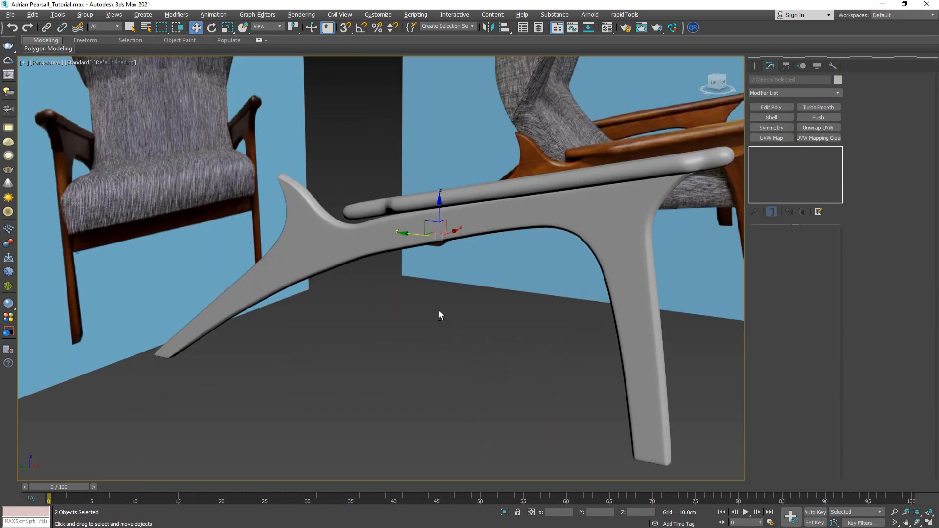
{"action": "middle_click_drag", "start_coordinate": [520, 330], "coordinate": [433, 323], "text": "alt"}
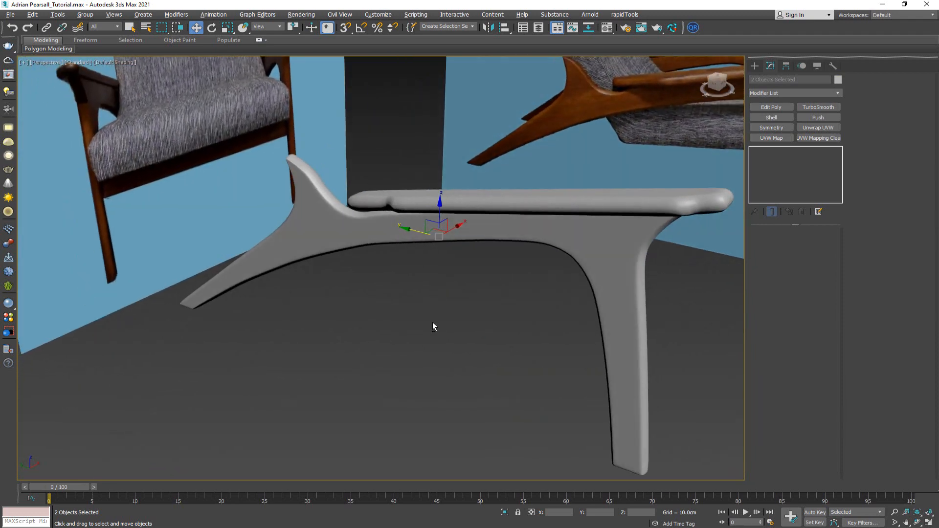
{"action": "middle_click_drag", "start_coordinate": [467, 286], "coordinate": [363, 283]}
{"action": "scroll", "coordinate": [431, 260], "scroll_direction": "down", "scroll_amount": 2}
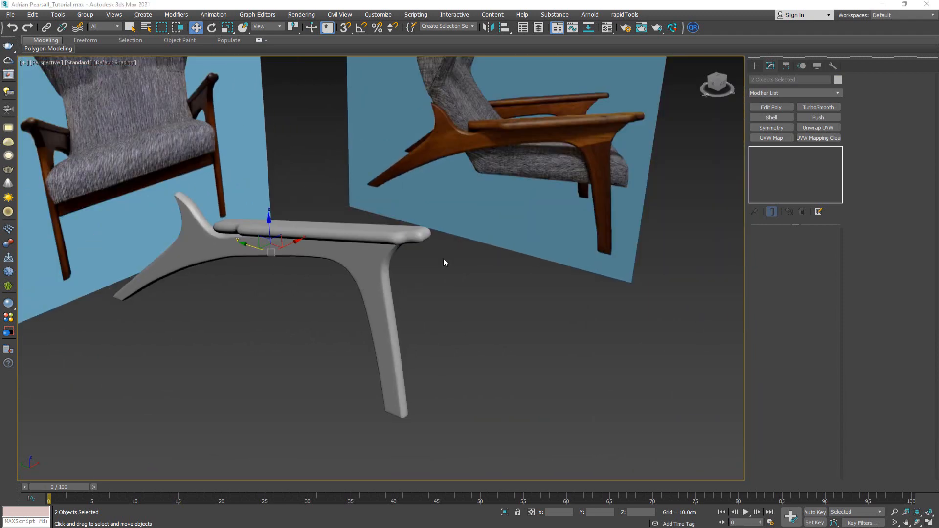
{"action": "left_click", "coordinate": [321, 206]}
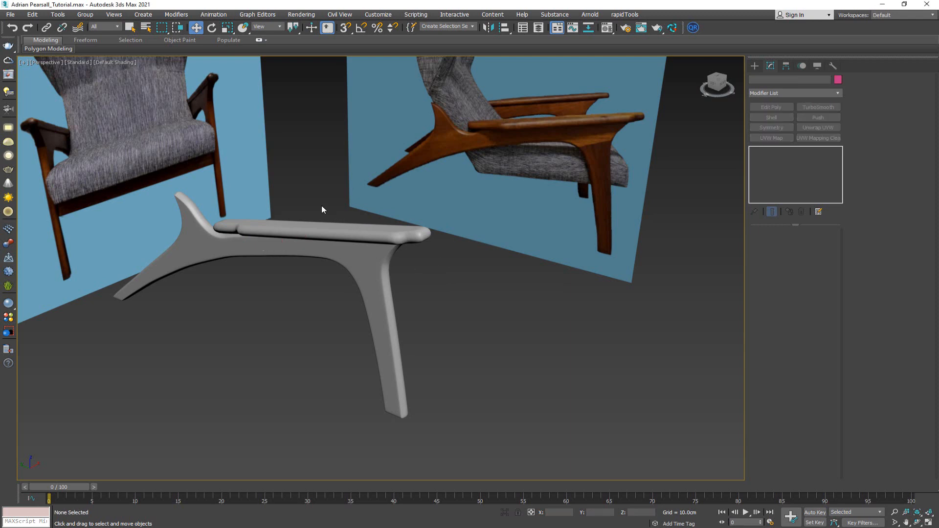
{"action": "middle_click_drag", "start_coordinate": [284, 176], "coordinate": [306, 214]}
{"action": "middle_click_drag", "start_coordinate": [341, 247], "coordinate": [363, 248], "text": "alt"}
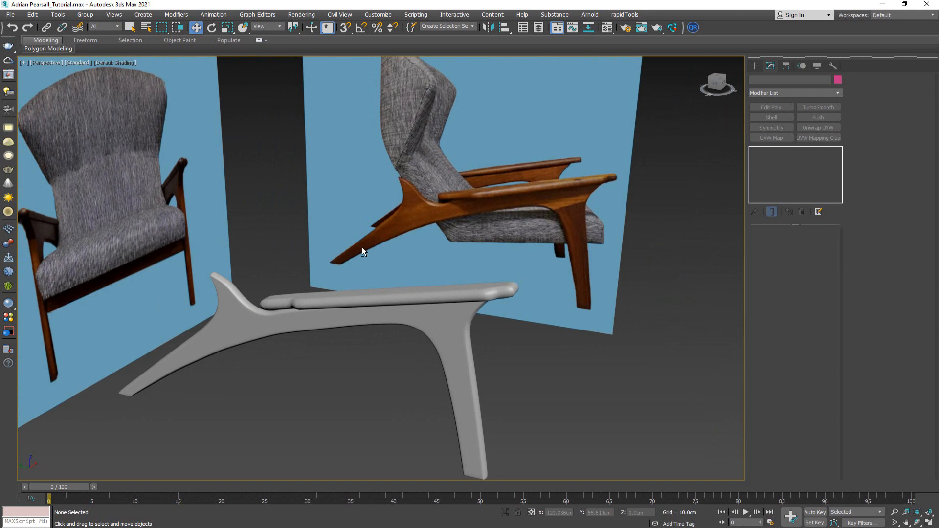